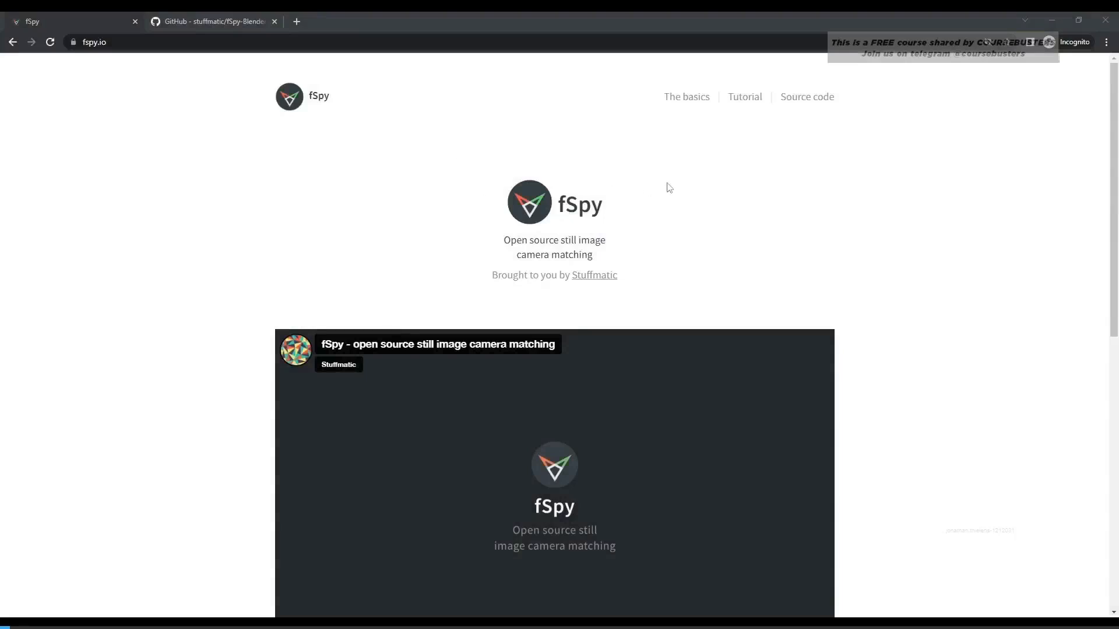
Play and pause the fSpy introduction video, and look over the website down to the download and donation section.
scroll(668, 186, "down", 2)
mouse_move(520, 350)
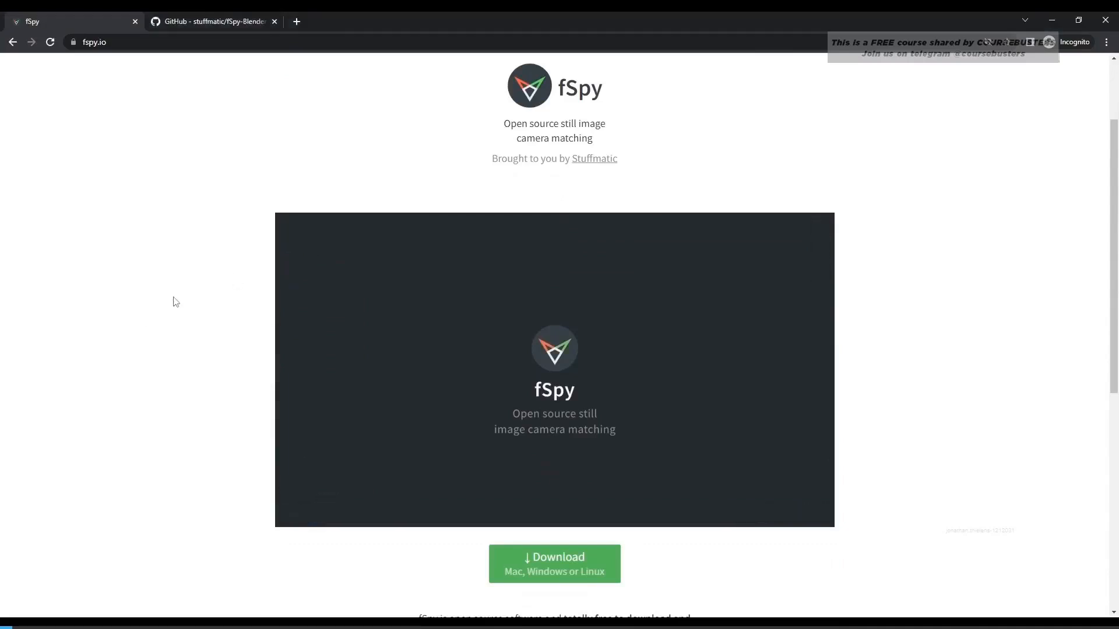
left_click(426, 359)
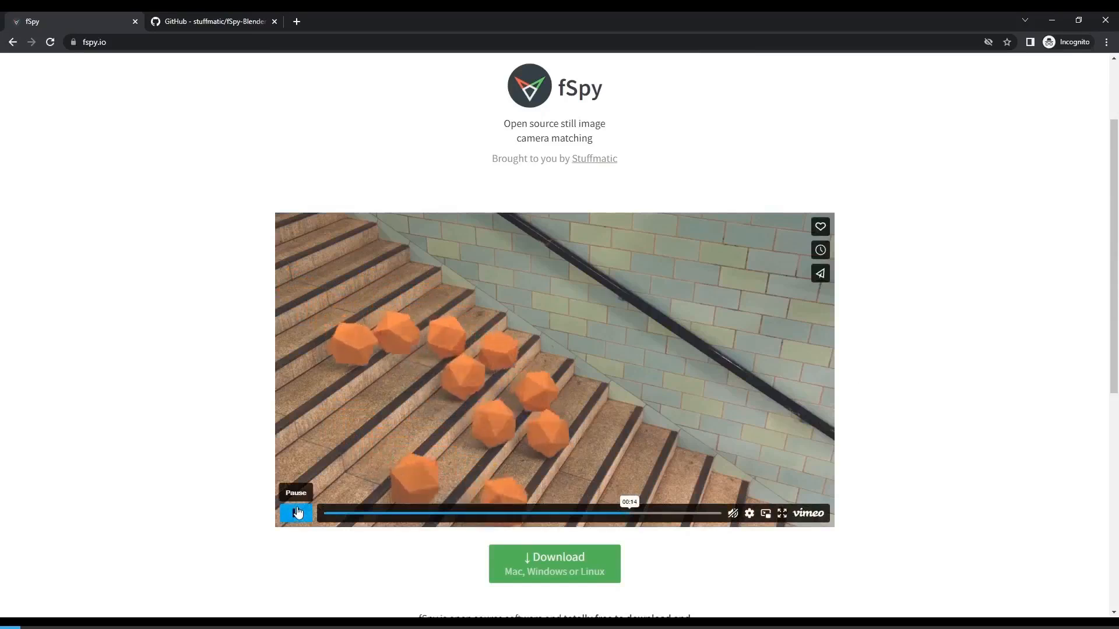
left_click(297, 512)
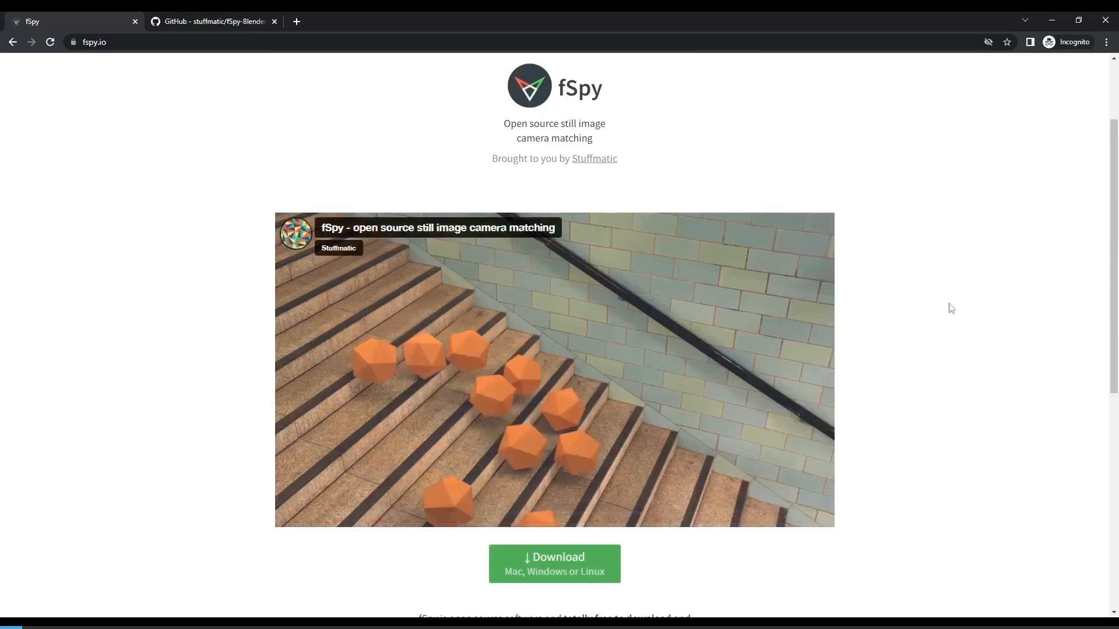
scroll(908, 320, "down", 1)
scroll(910, 320, "up", 2)
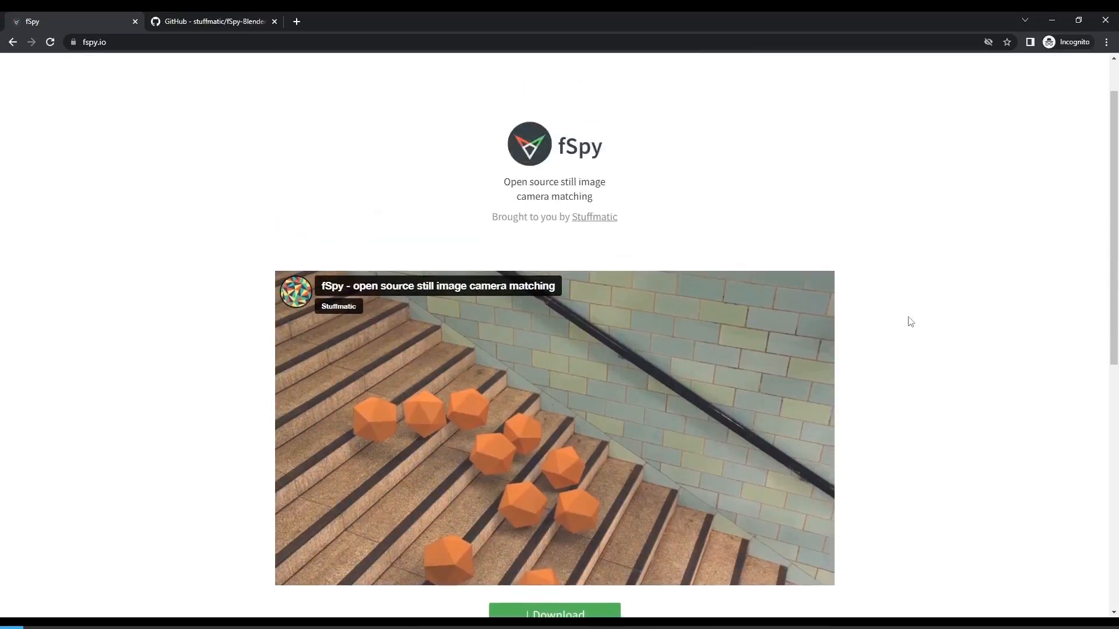
scroll(911, 320, "down", 1)
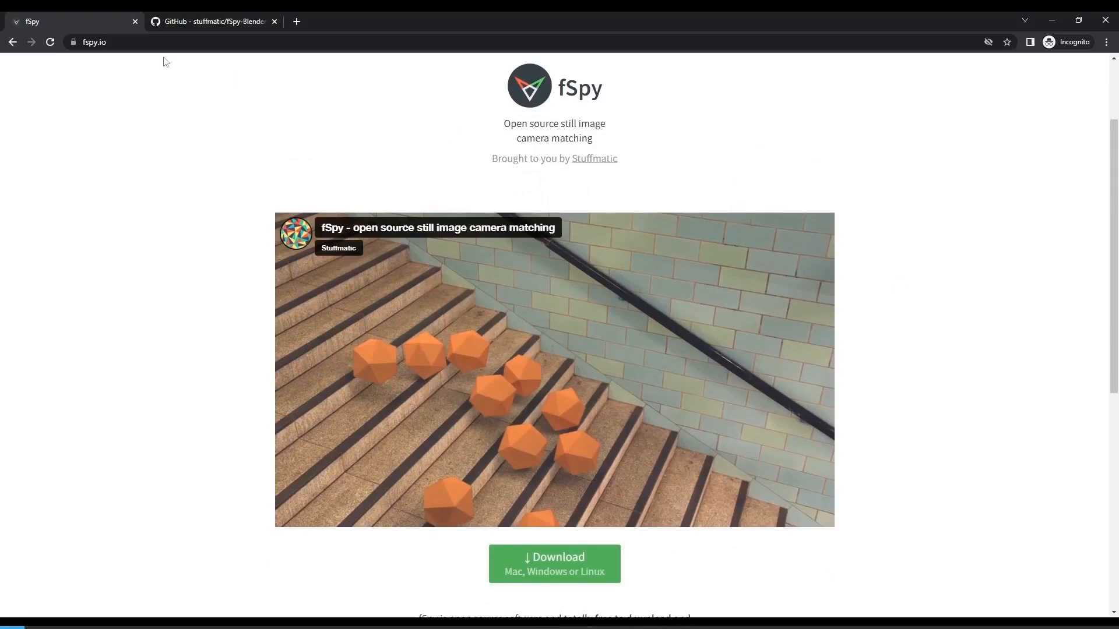
scroll(192, 198, "down", 1)
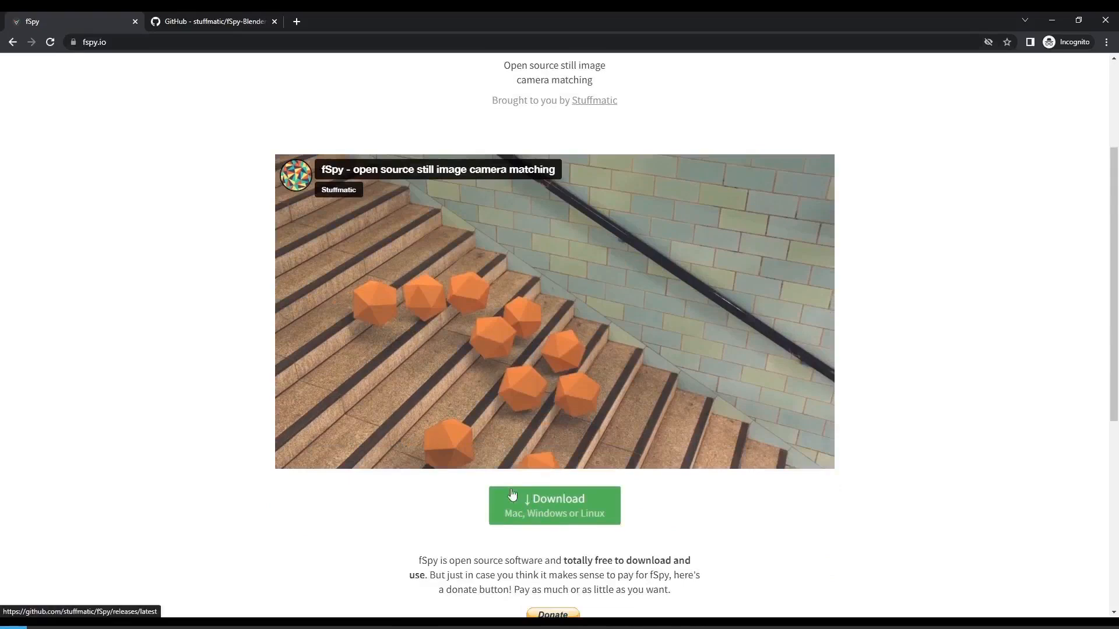
scroll(512, 494, "down", 1)
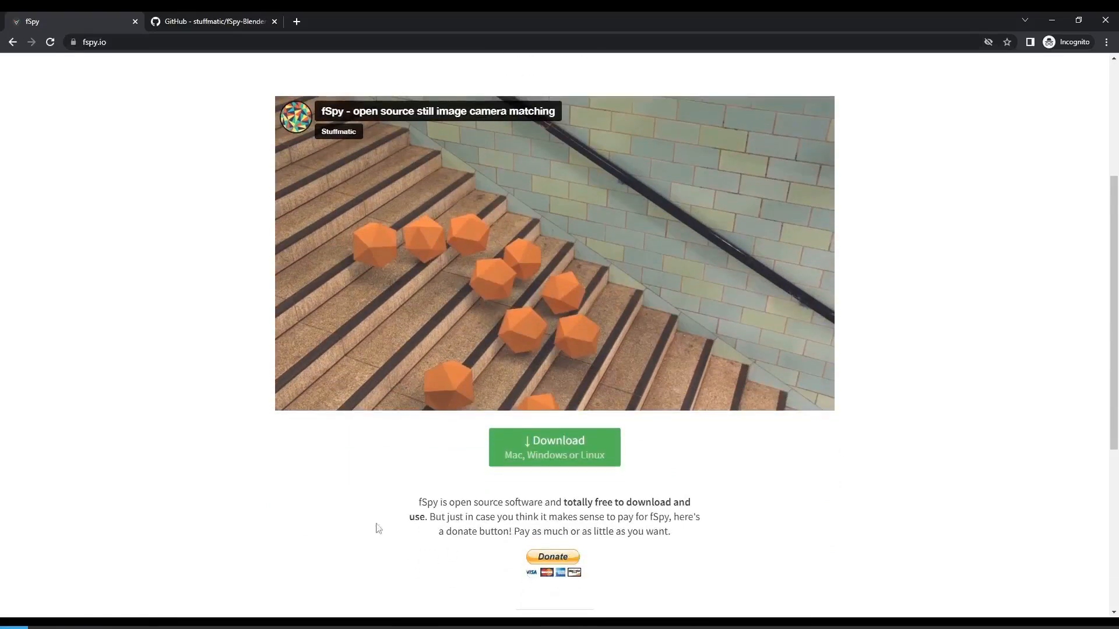
Download the add-on archive fSpy-Blender-1.0.3.zip from the fSpy-Blender releases page on GitHub.
left_click(173, 22)
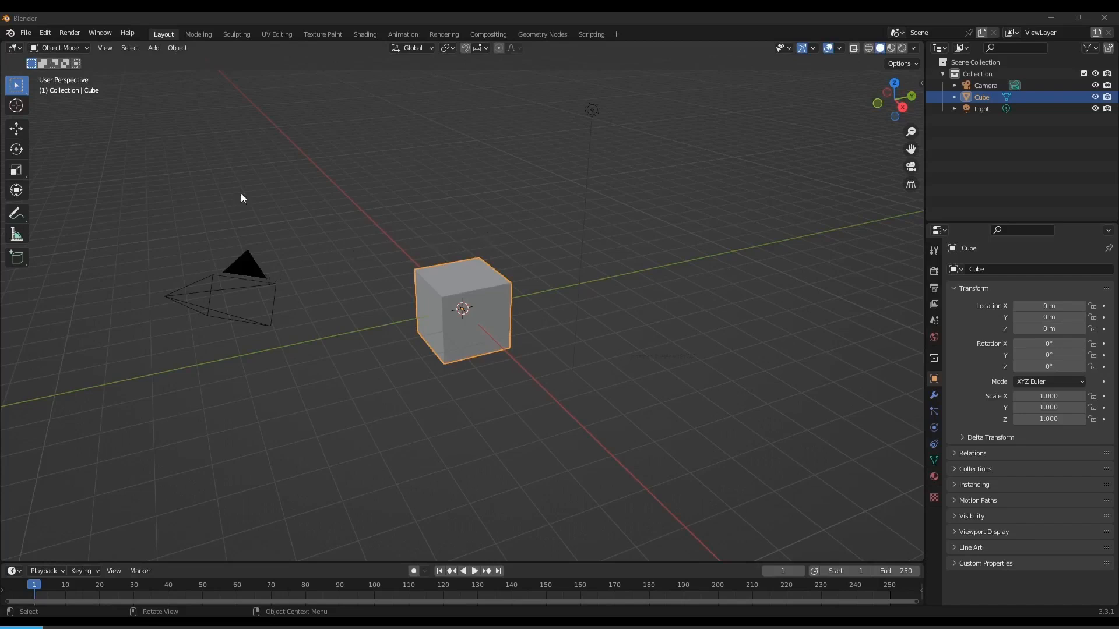
left_click(29, 36)
mouse_move(85, 194)
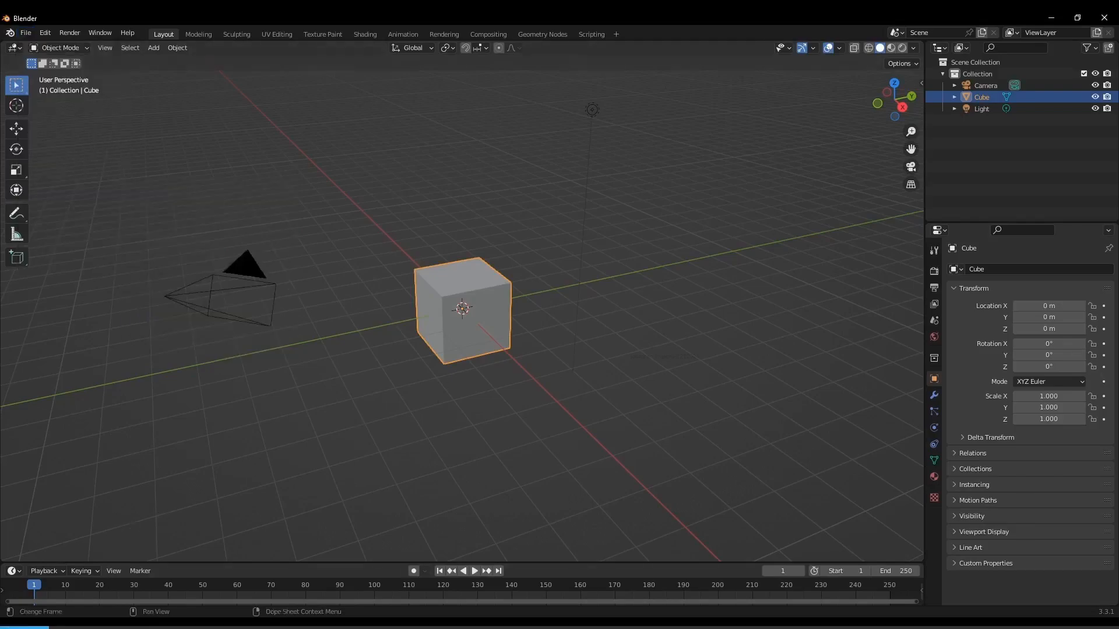
left_click(77, 585)
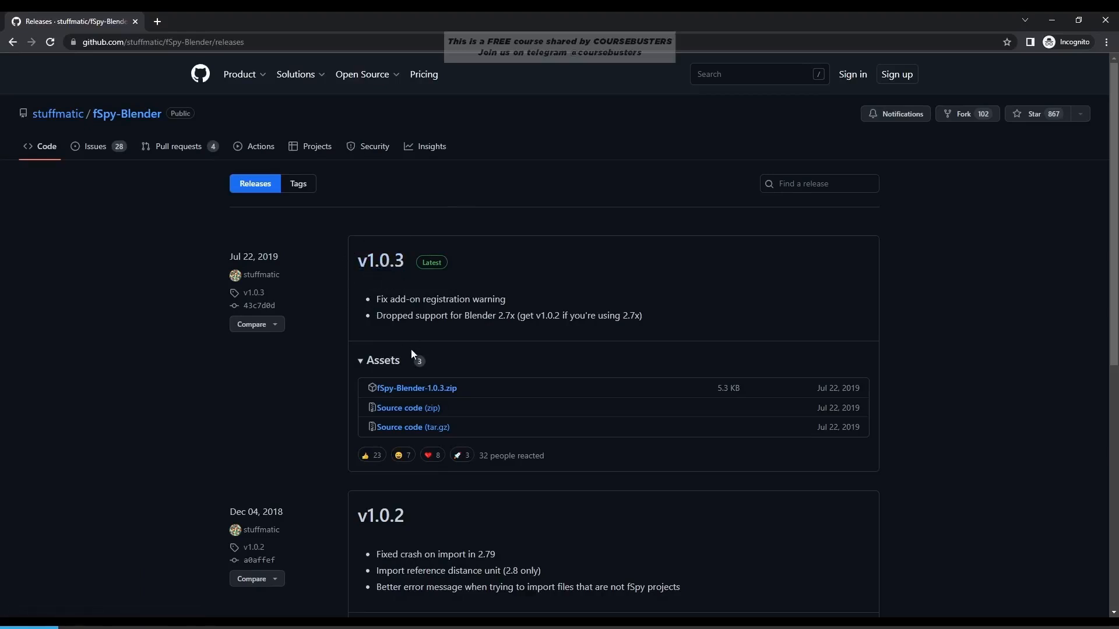
left_click(414, 389)
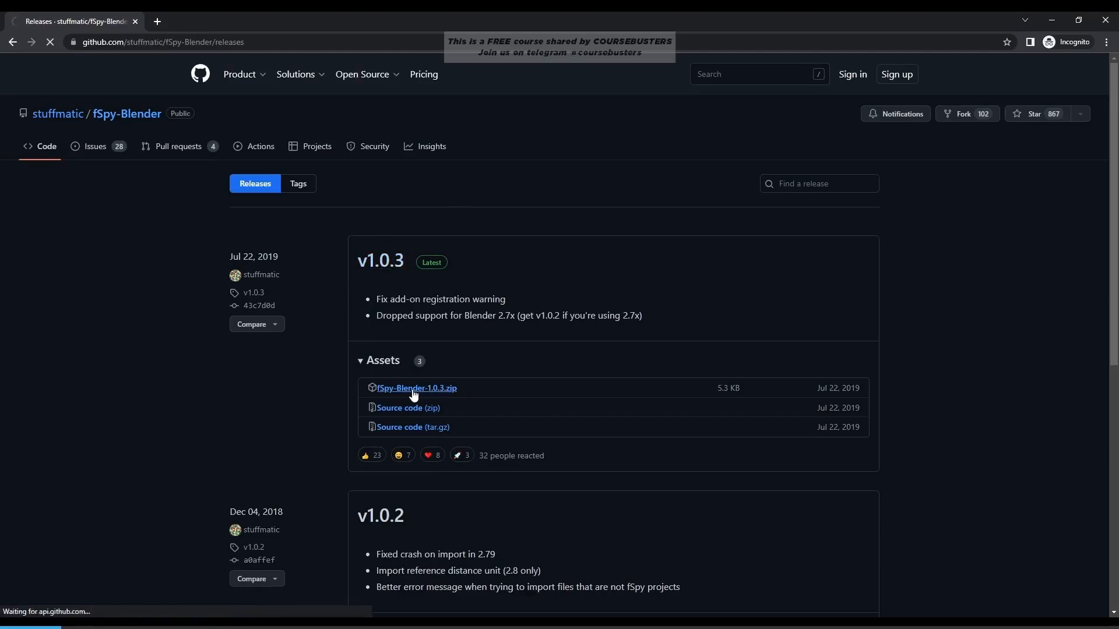
Switch to Blender, install the add-on fSpy-Blender-1.0.3.zip from the coloso\addons folder and enable Import fSpy project.
left_click(243, 625)
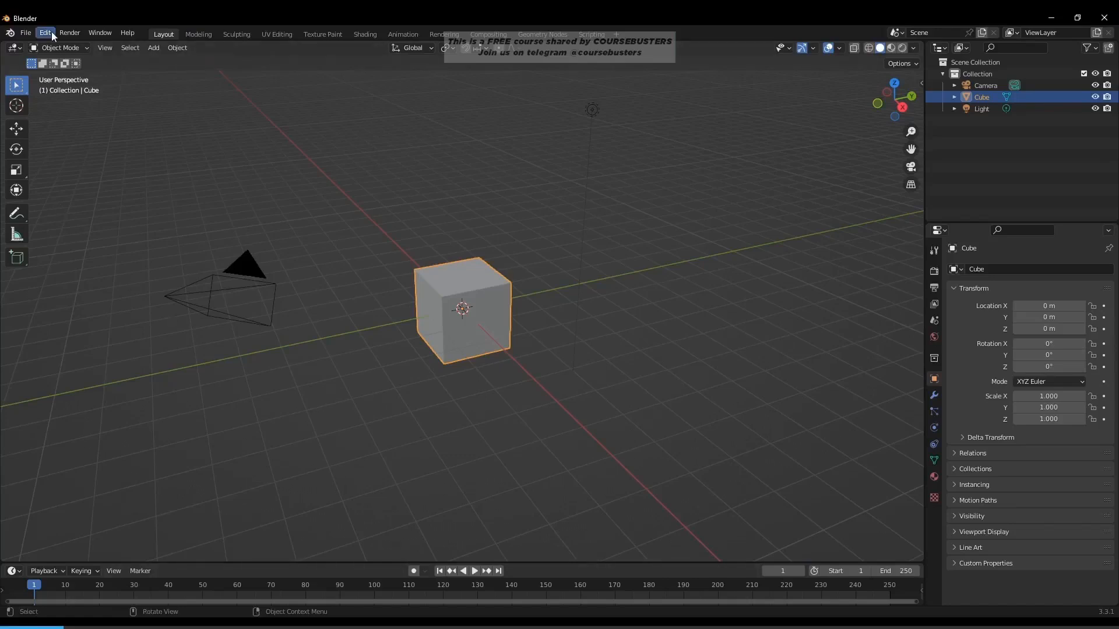
left_click(52, 31)
left_click(90, 204)
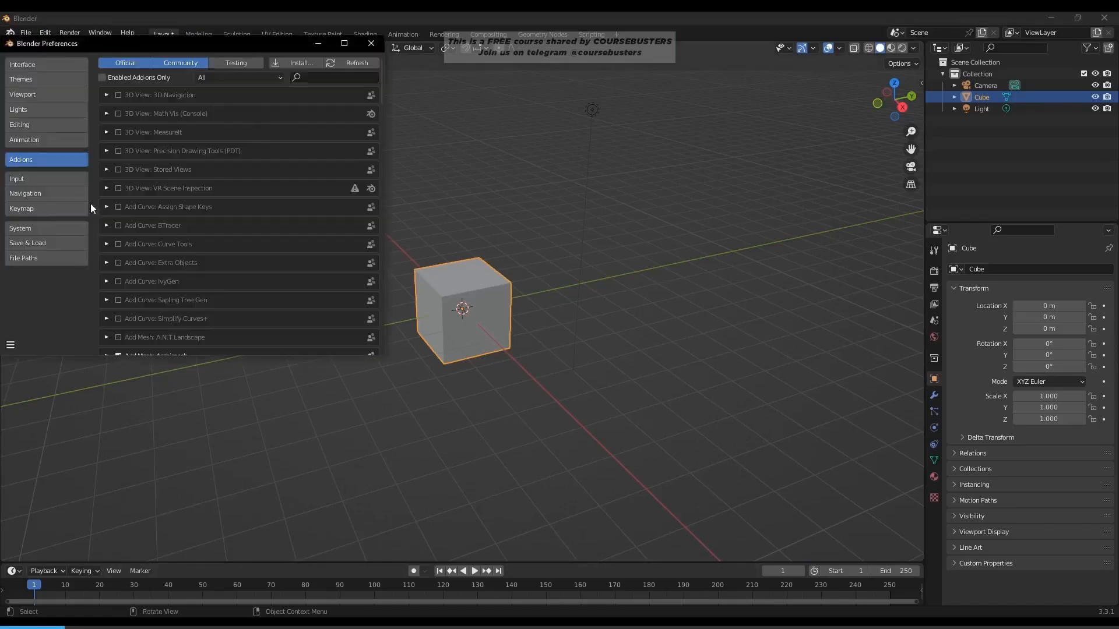
left_click(307, 61)
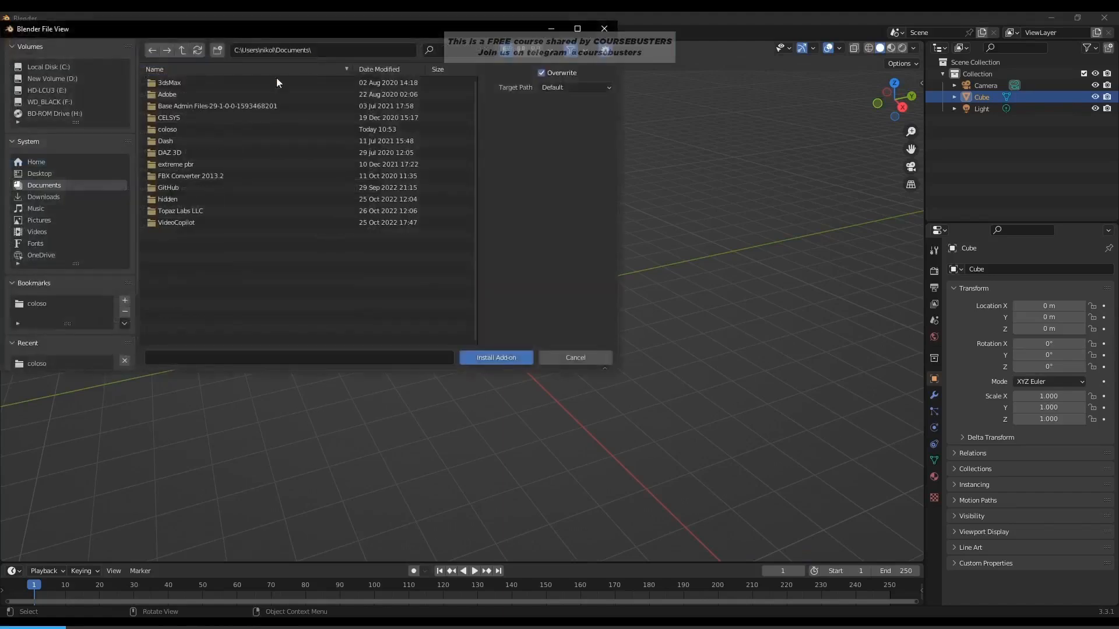
left_click(45, 303)
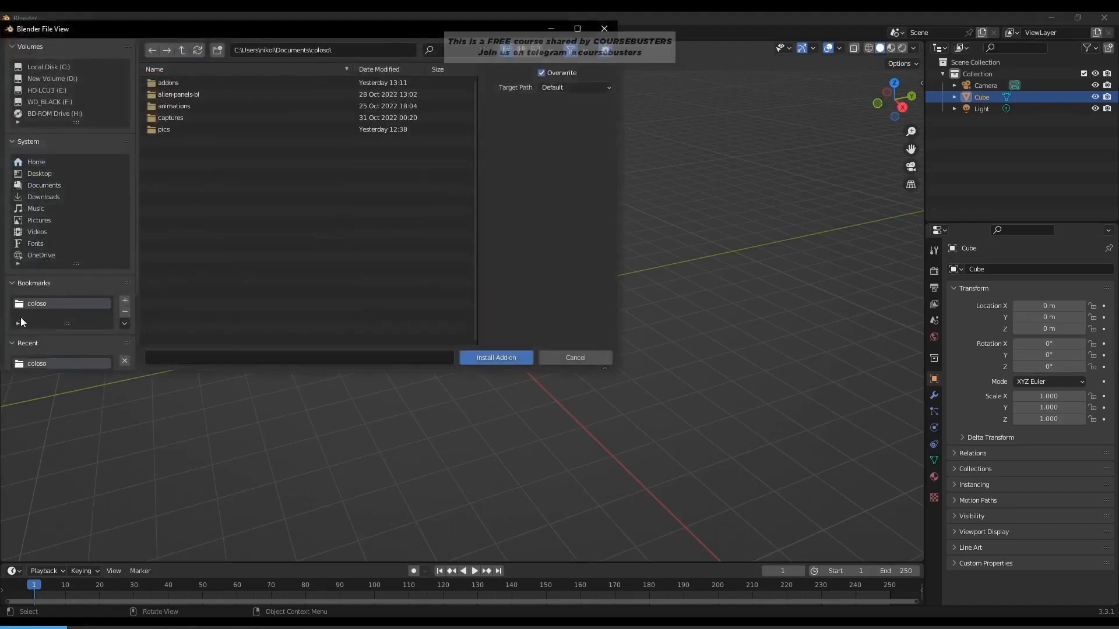
left_click(174, 85)
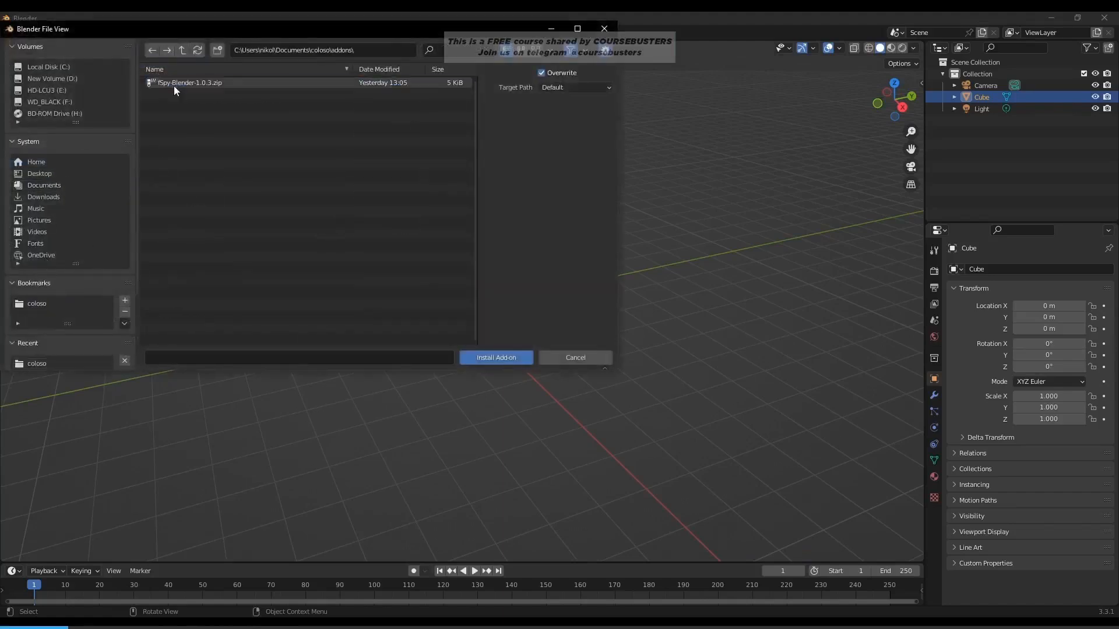
left_click(210, 82)
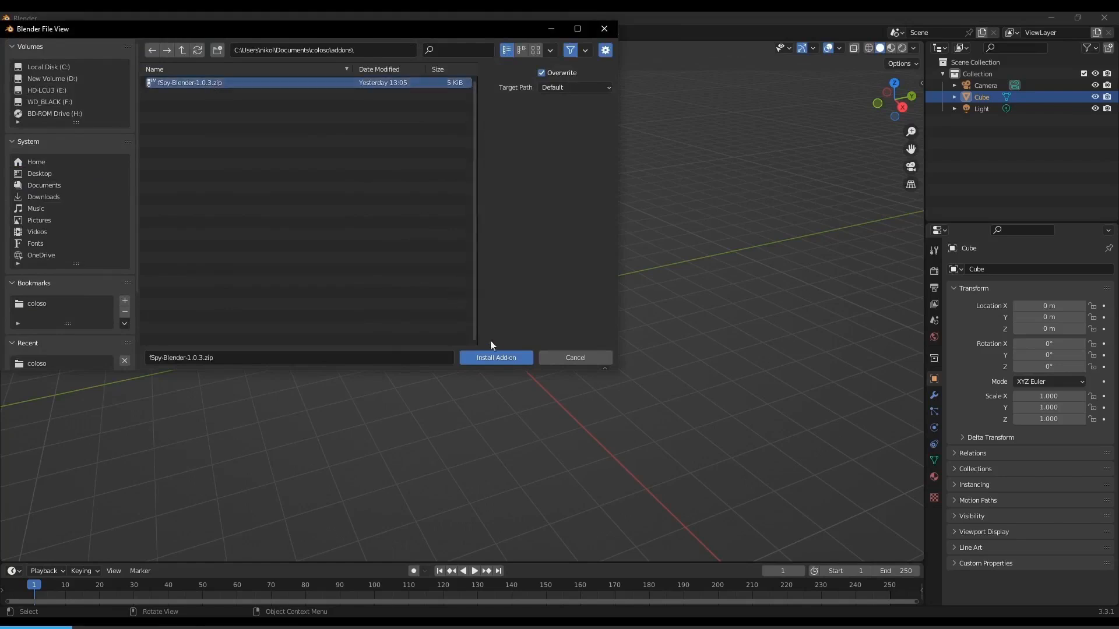
left_click(496, 357)
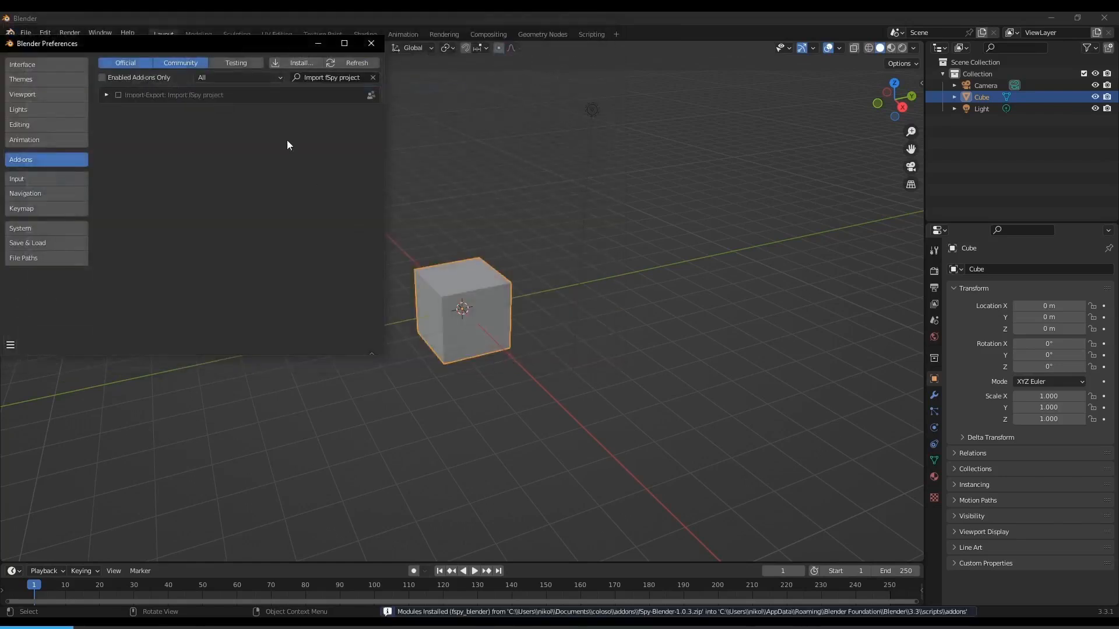
left_click(118, 95)
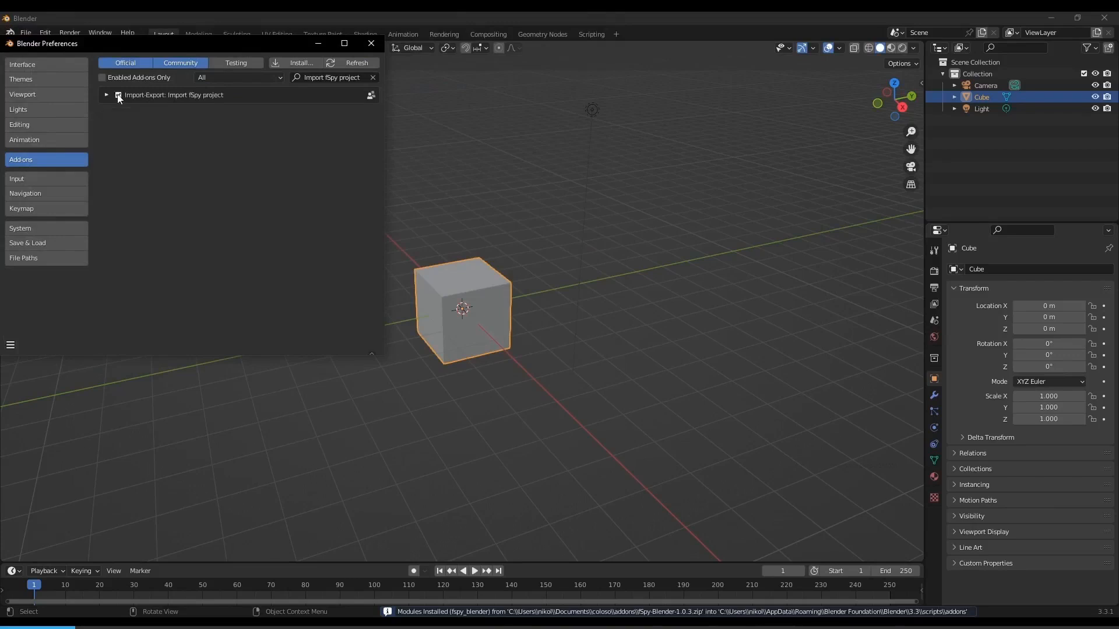
left_click(371, 43)
Import the fSpy project shibuya-towers.fspy from the coloso folder, including its background image.
left_click(25, 33)
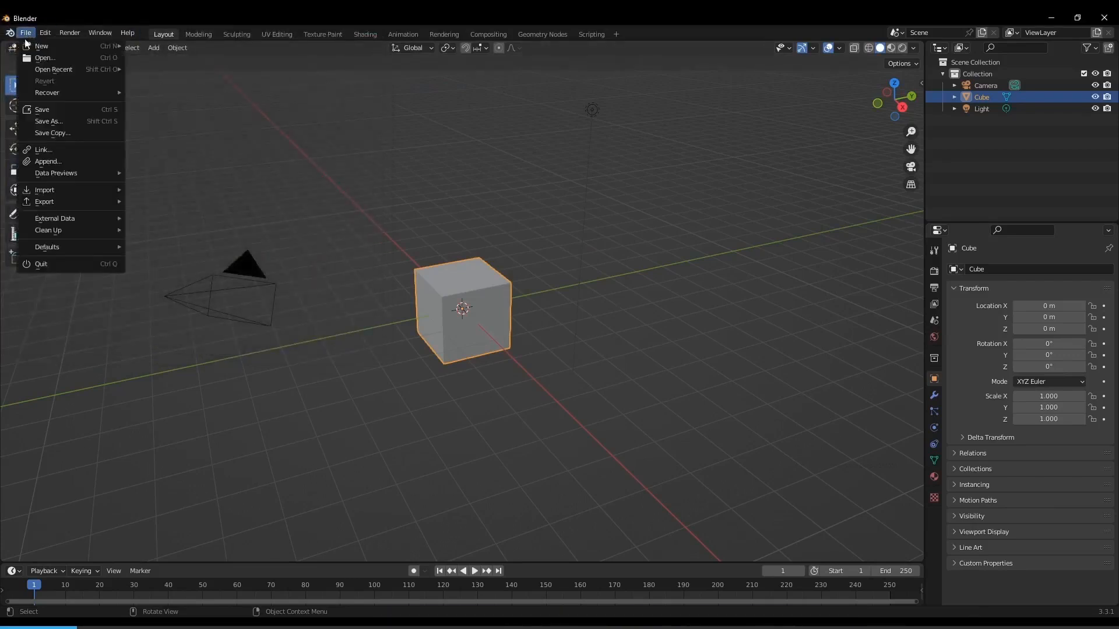
mouse_move(116, 201)
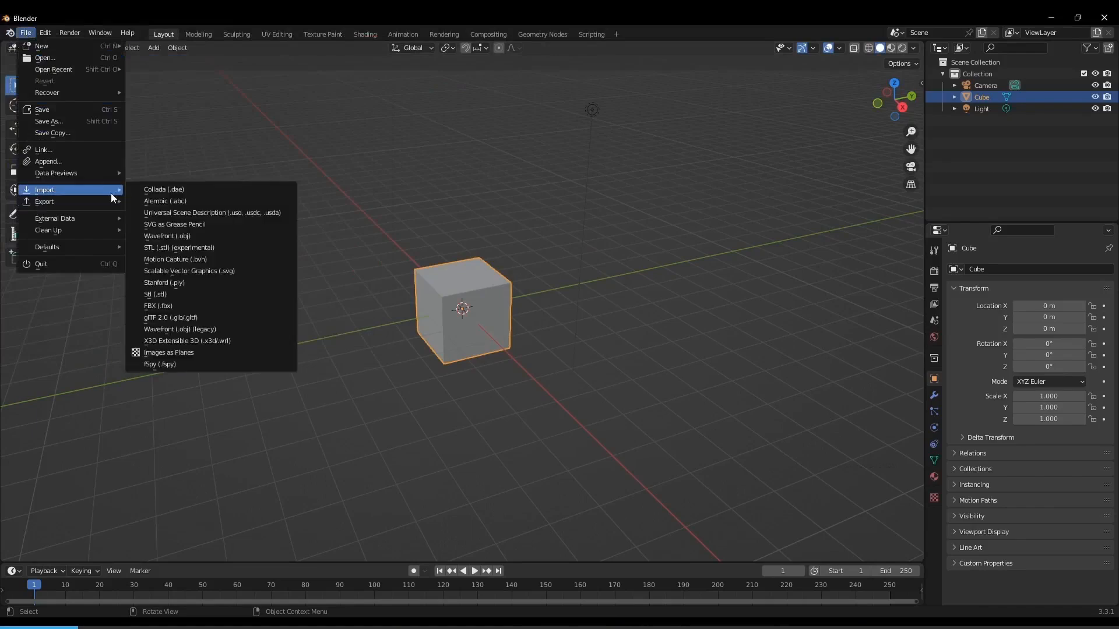
left_click(174, 364)
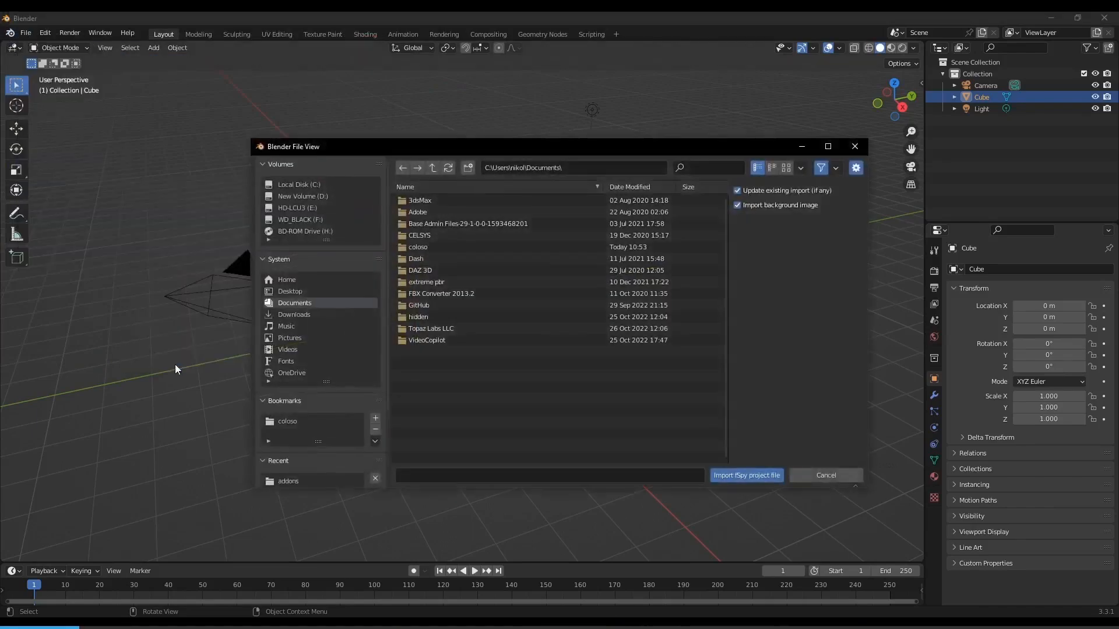
left_click(288, 422)
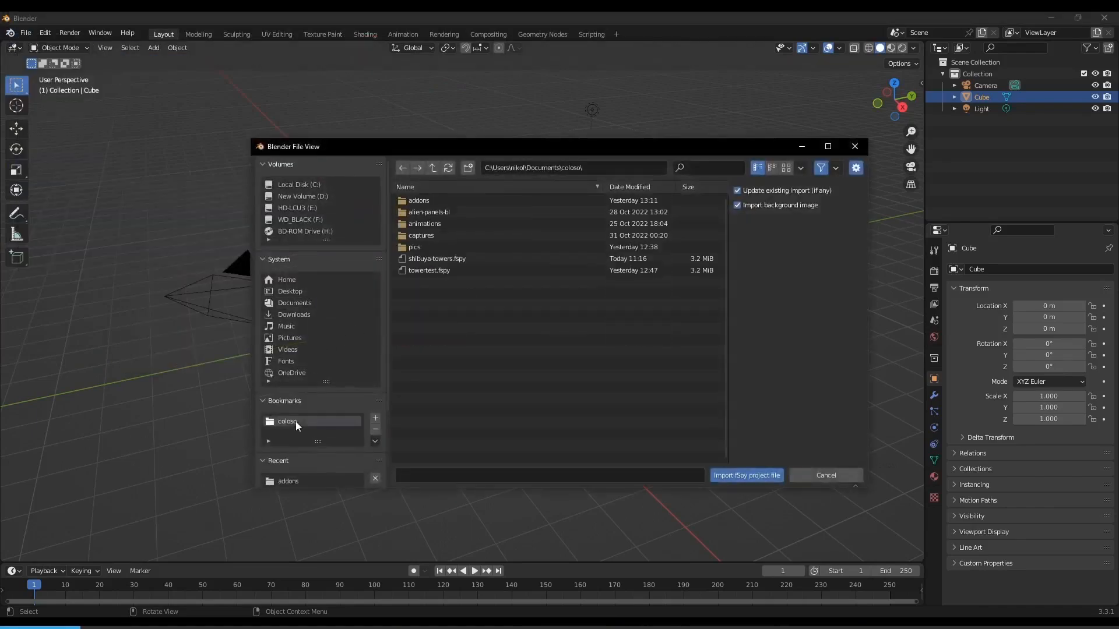
left_click(437, 259)
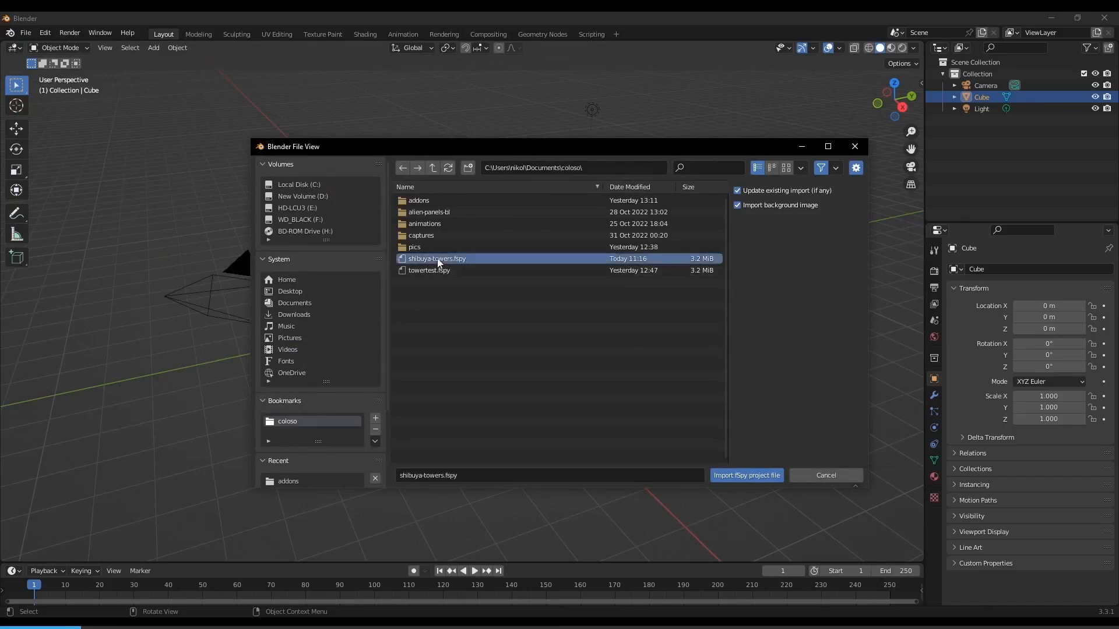
left_click(754, 475)
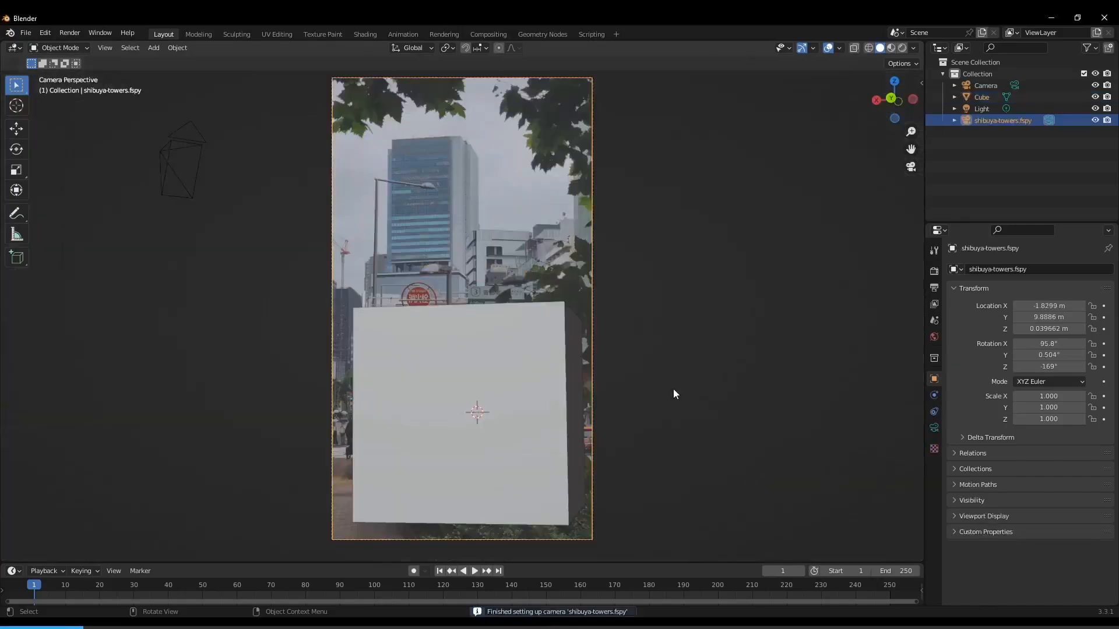
Scale the default cube down uniformly to about 0.339.
left_click(559, 469)
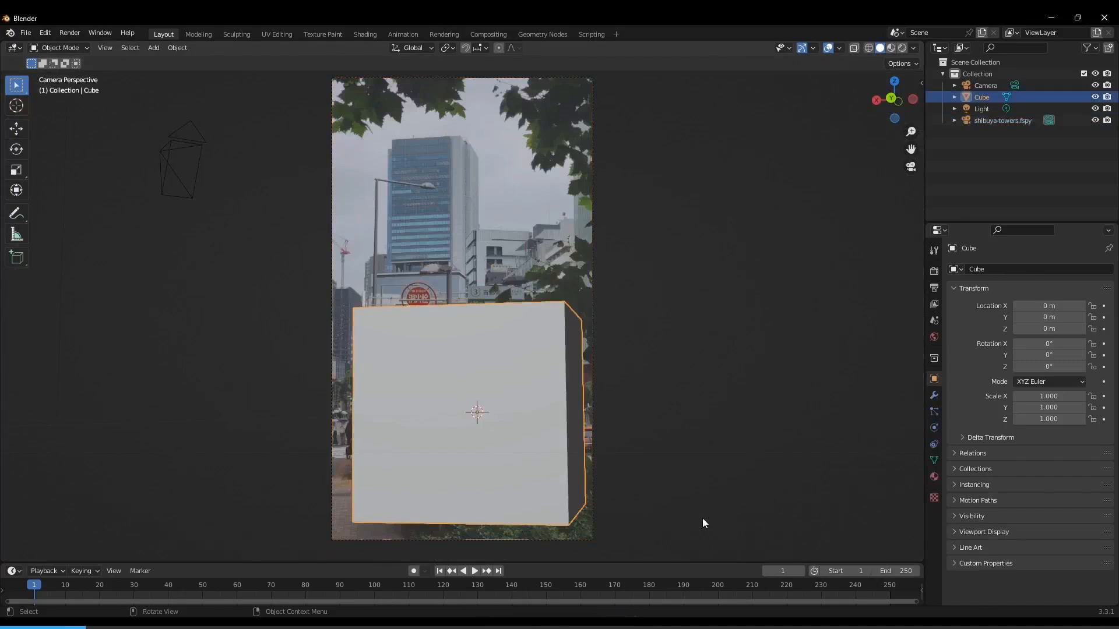
key("s")
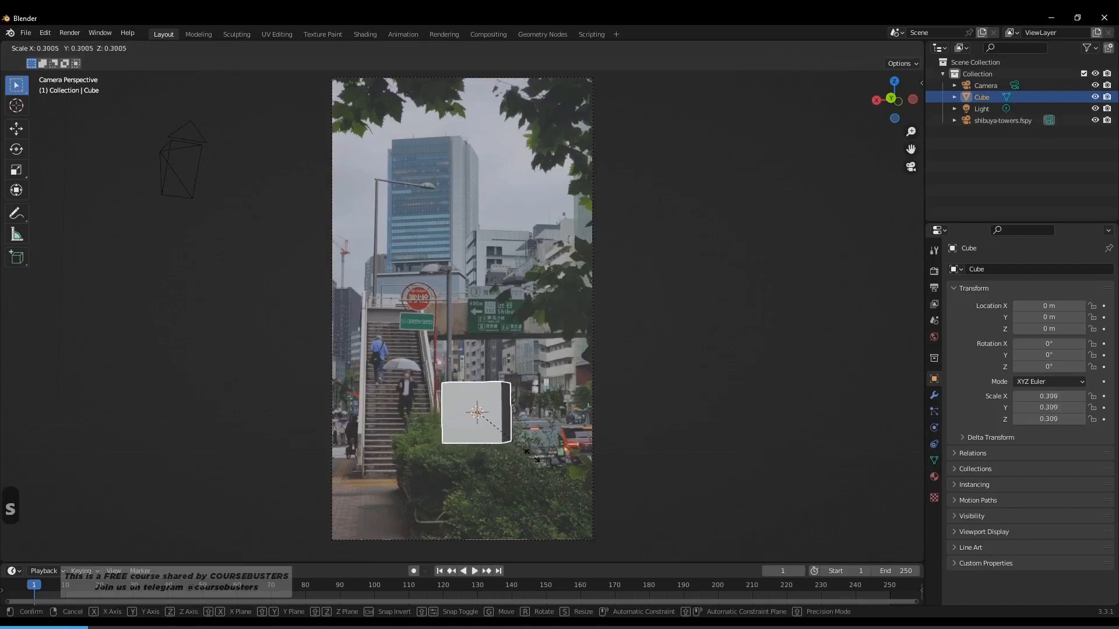
left_click(543, 457)
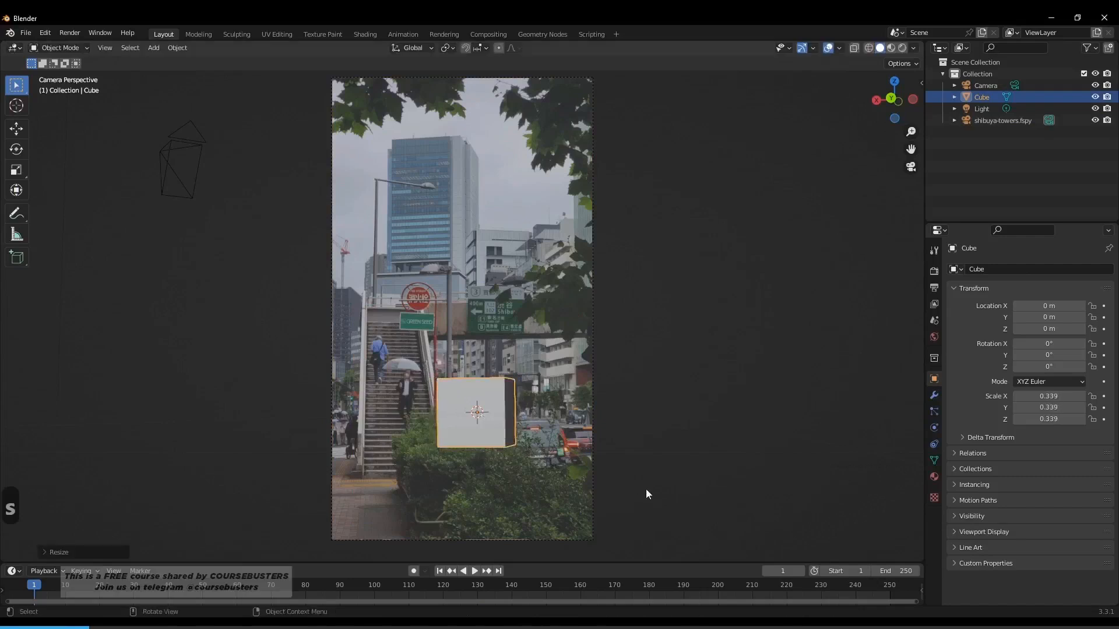
Raise the cube along Z to about 2.49 m and shift it along X to about -0.54 m.
key("g")
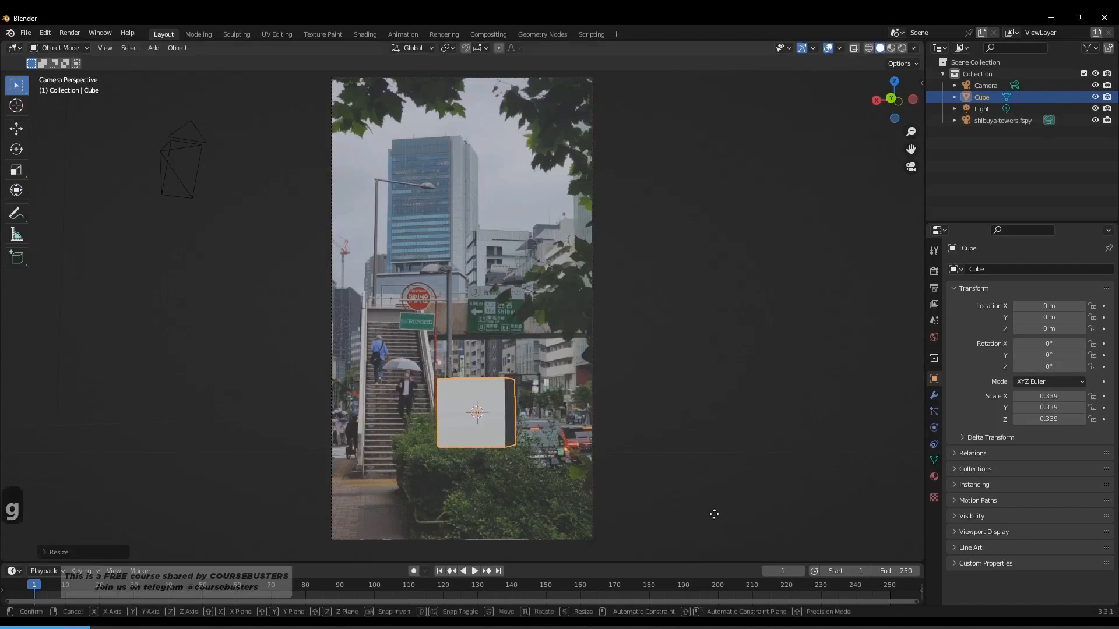
key("z")
left_click(721, 279)
key("g")
key("x")
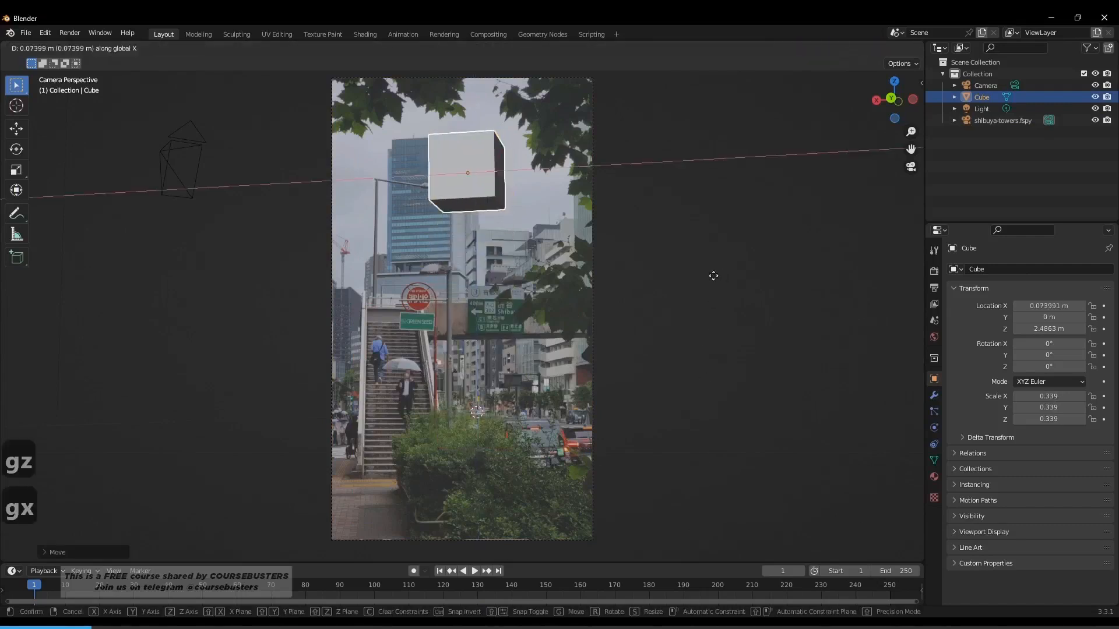
left_click(768, 289)
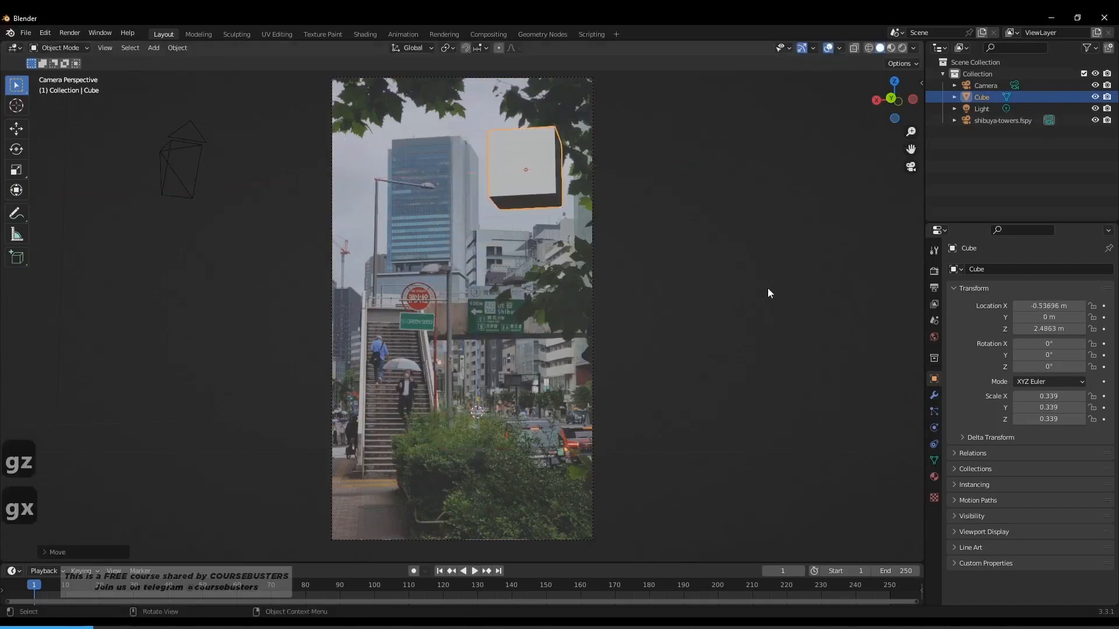
Shrink the cube to a scale of about 0.155 and move it along X to about 0.1 m.
key("s")
left_click(626, 292)
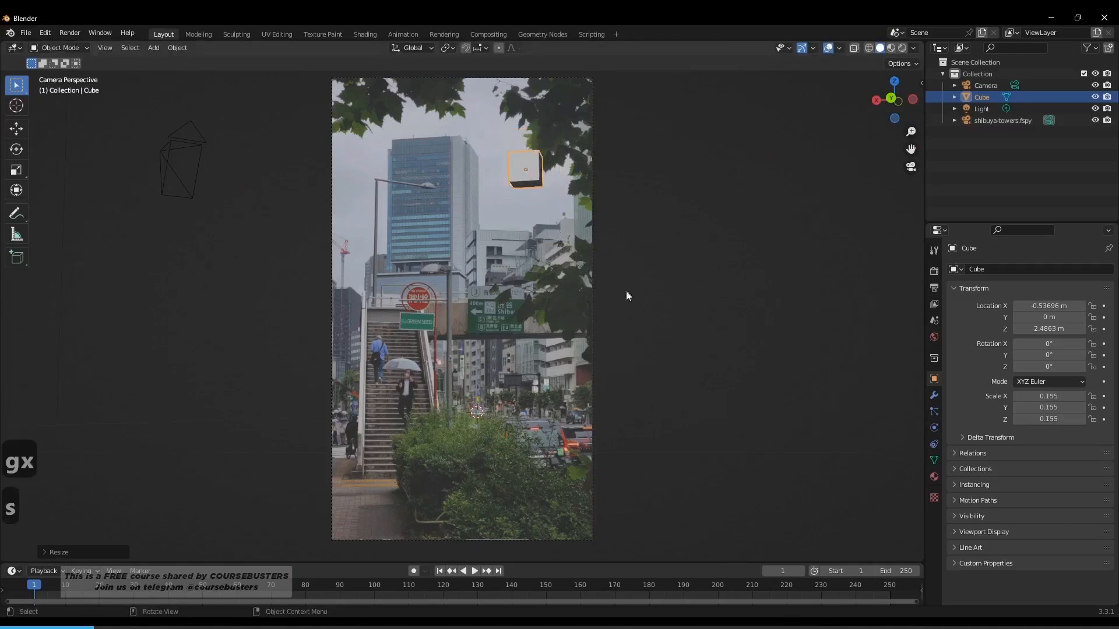
key("g")
key("x")
left_click(663, 311)
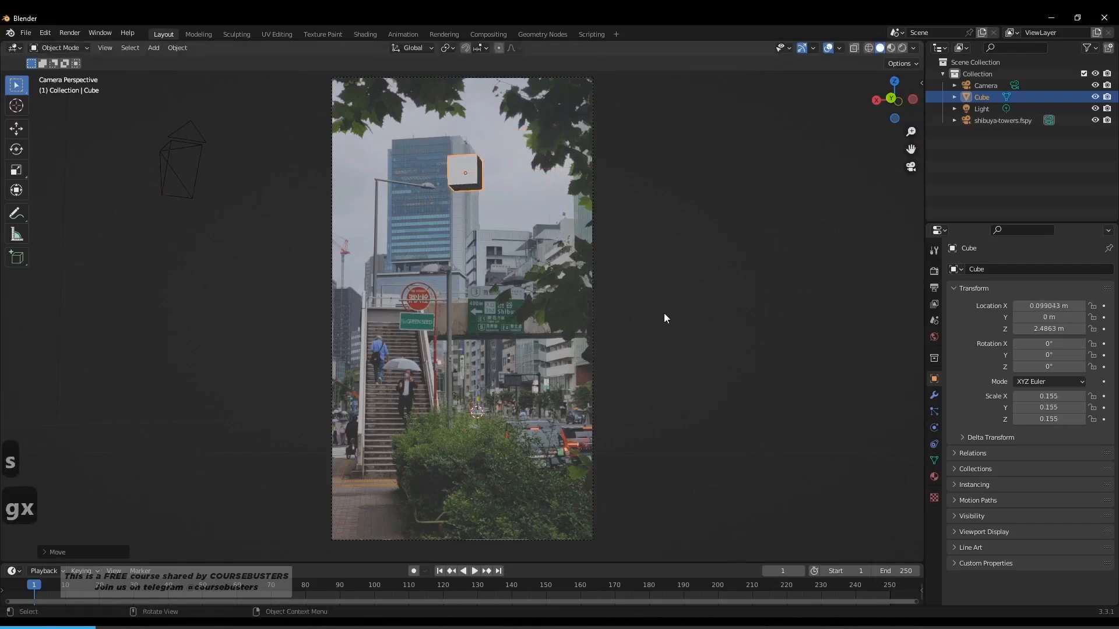
Move the cube along Y to about -2.12 m and raise it along Z to about 2.98 m.
key("y")
key("g")
key("y")
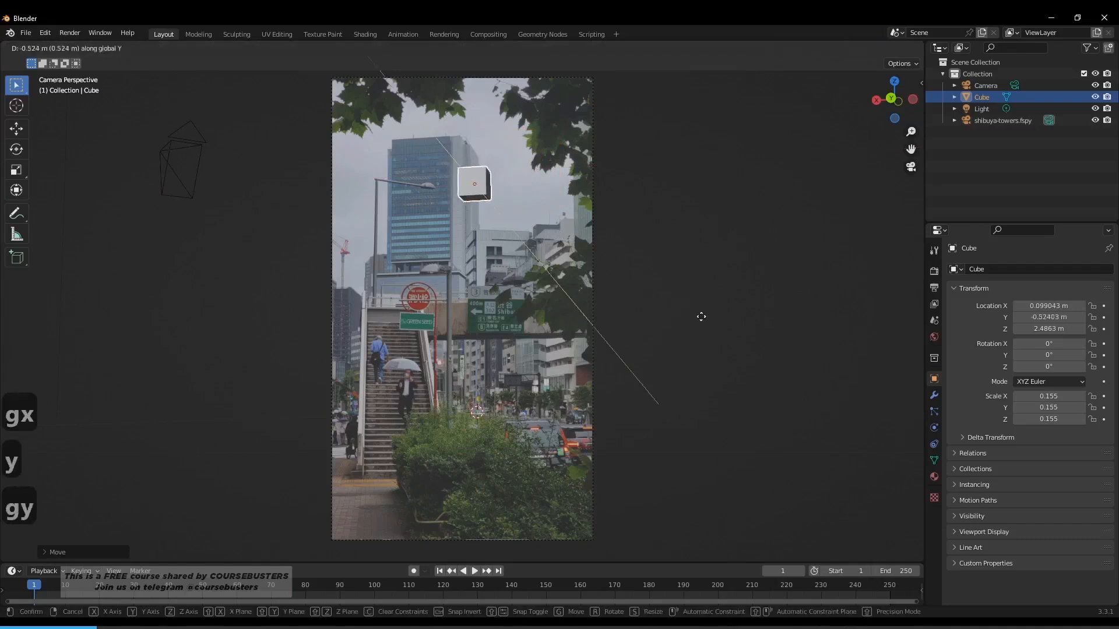
left_click(729, 331)
key("g")
key("z")
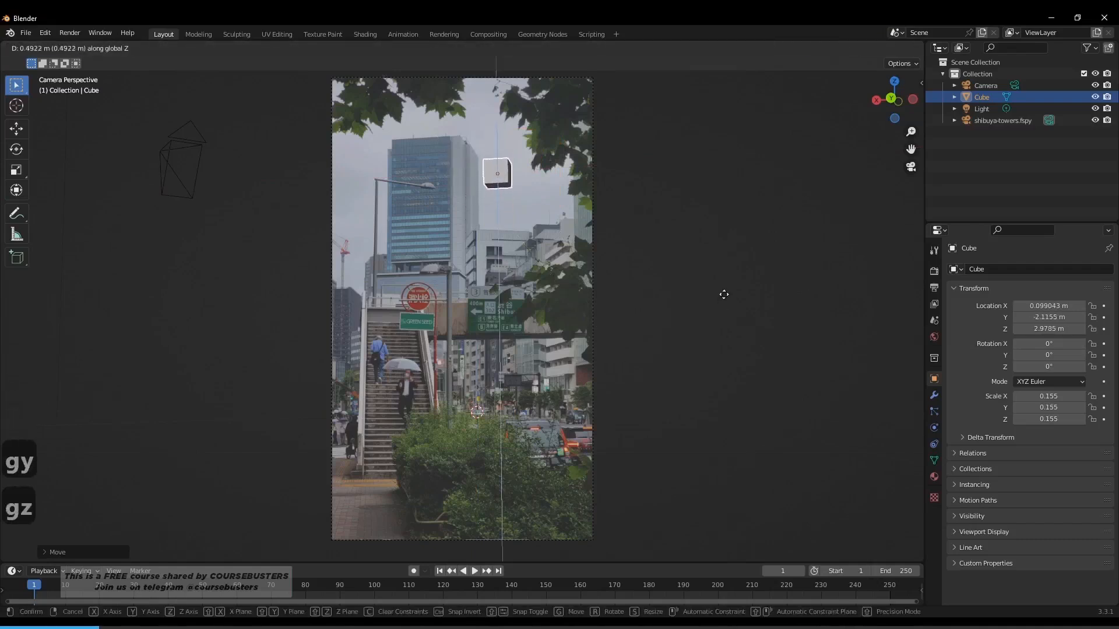
left_click(724, 295)
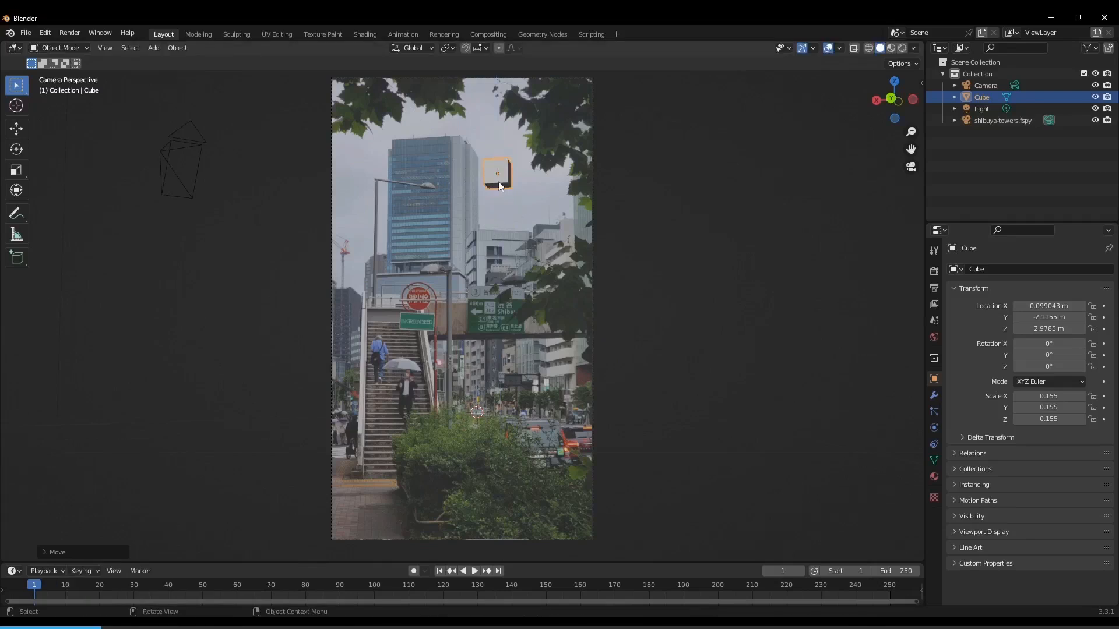
Stretch the cube to a Z scale of about 0.962 and an X scale of about 0.333.
key("s")
key("z")
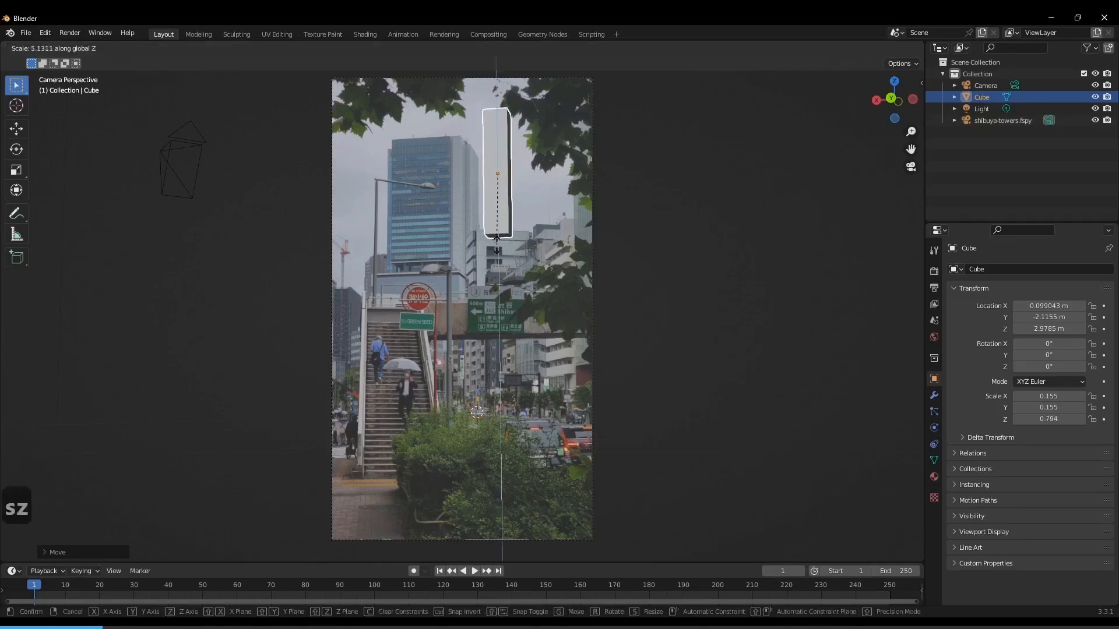
left_click(536, 236)
key("s")
key("x")
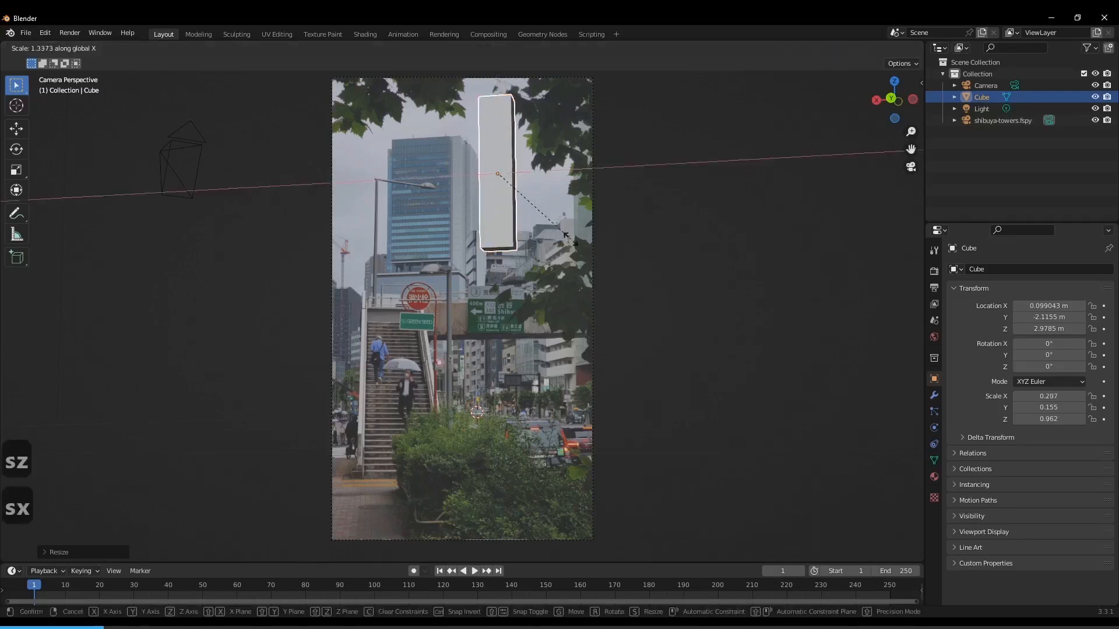
left_click(641, 235)
Push the block back along Y to about -3.83 m and lower it along Z to about 2.16 m.
key("g")
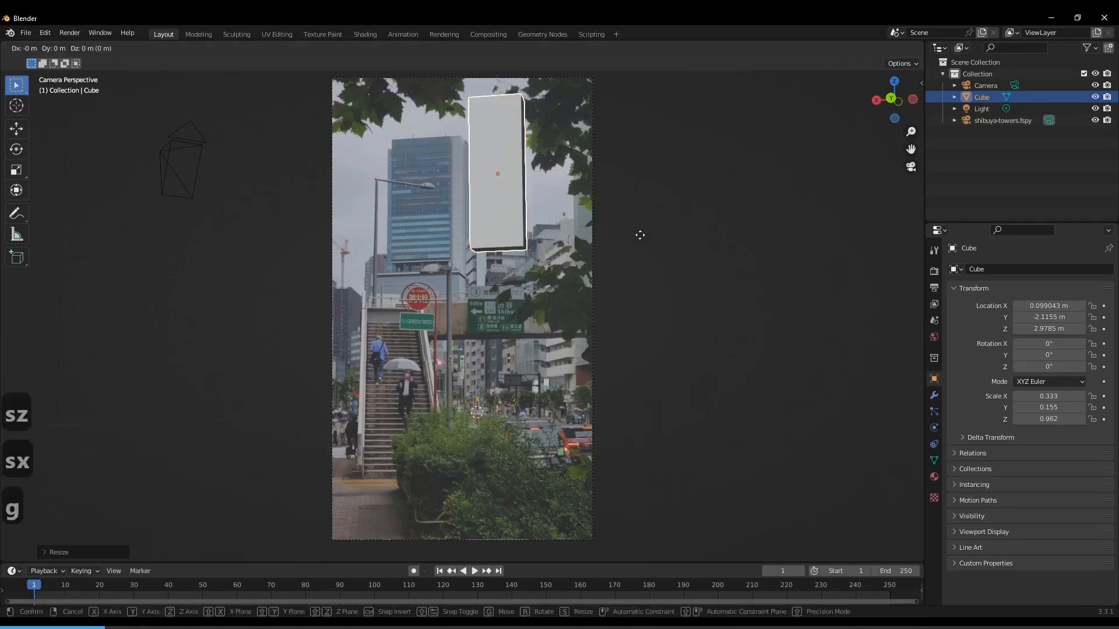
key("y")
left_click(691, 243)
key("g")
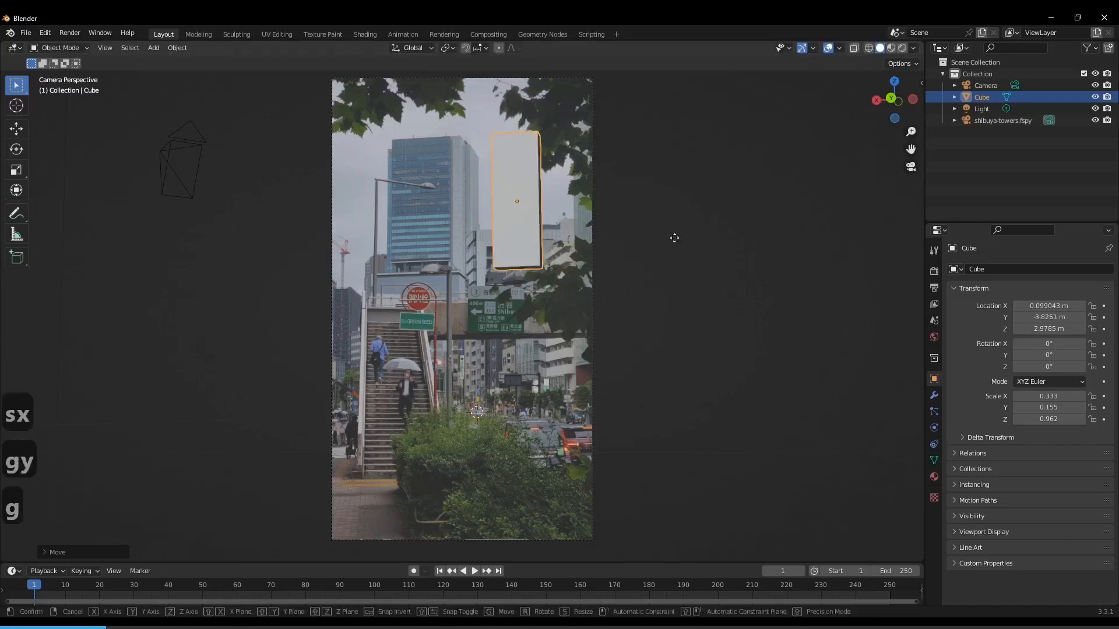
key("z")
left_click(675, 299)
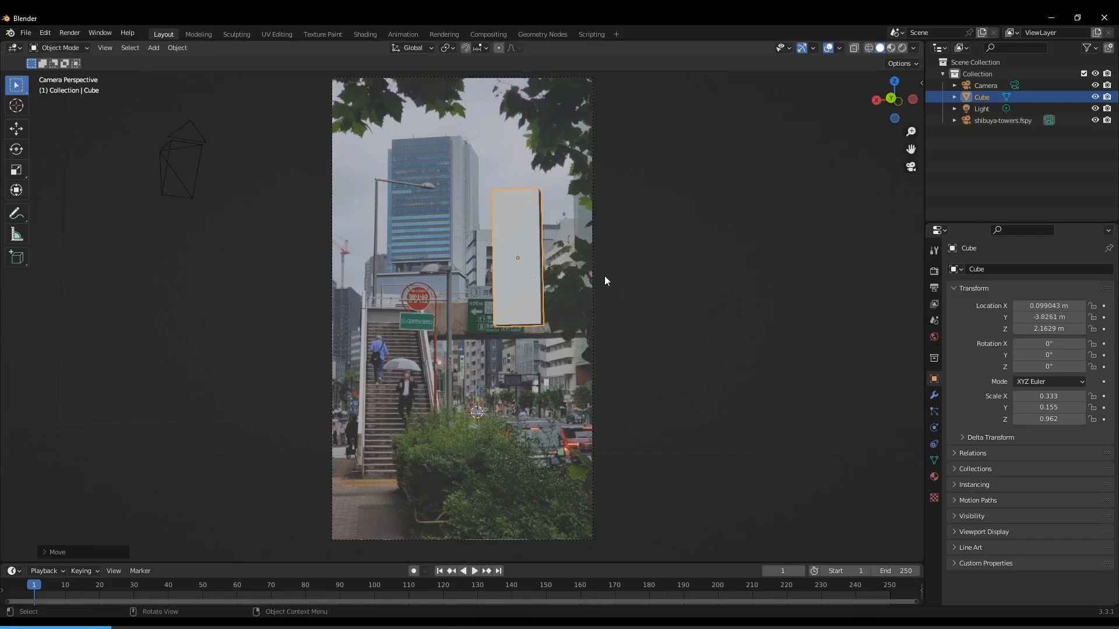
Place the block over the glass tower by moving it along X to about 1.58 m and along Z to about 3 m.
middle_click_drag(604, 277, 692, 330, "shift")
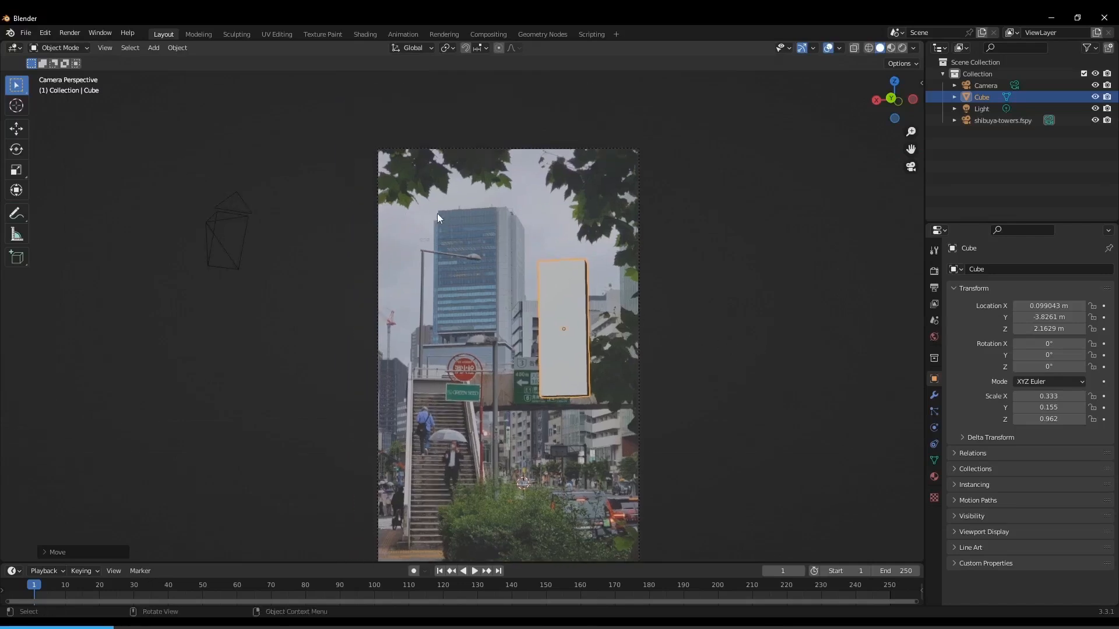
key("g")
key("x")
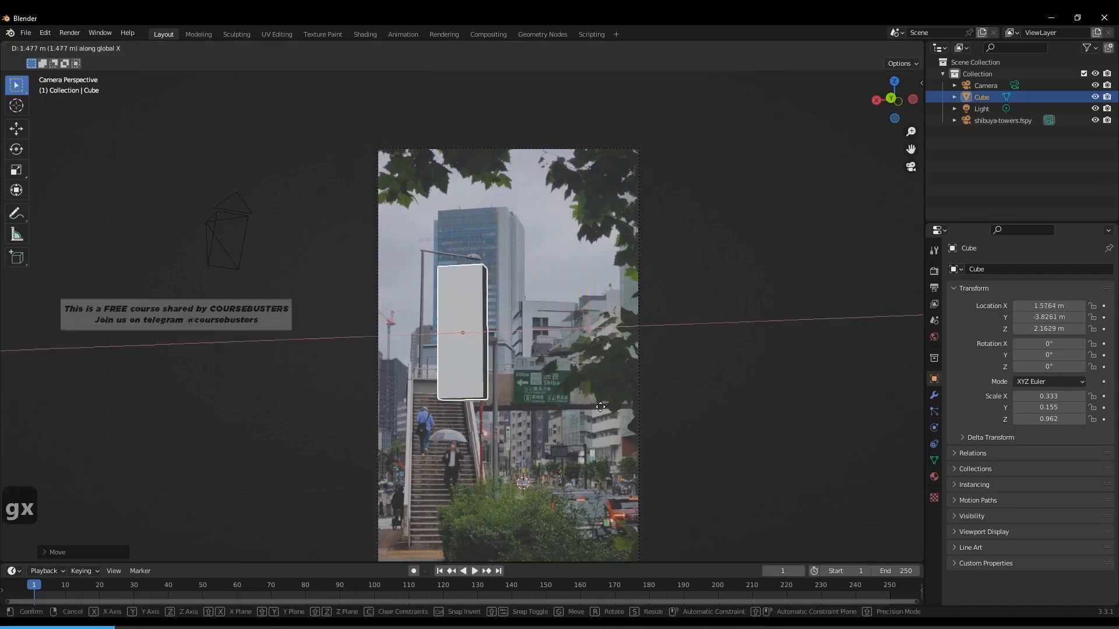
key("g")
key("z")
left_click(609, 350)
scroll(488, 237, "up", 3)
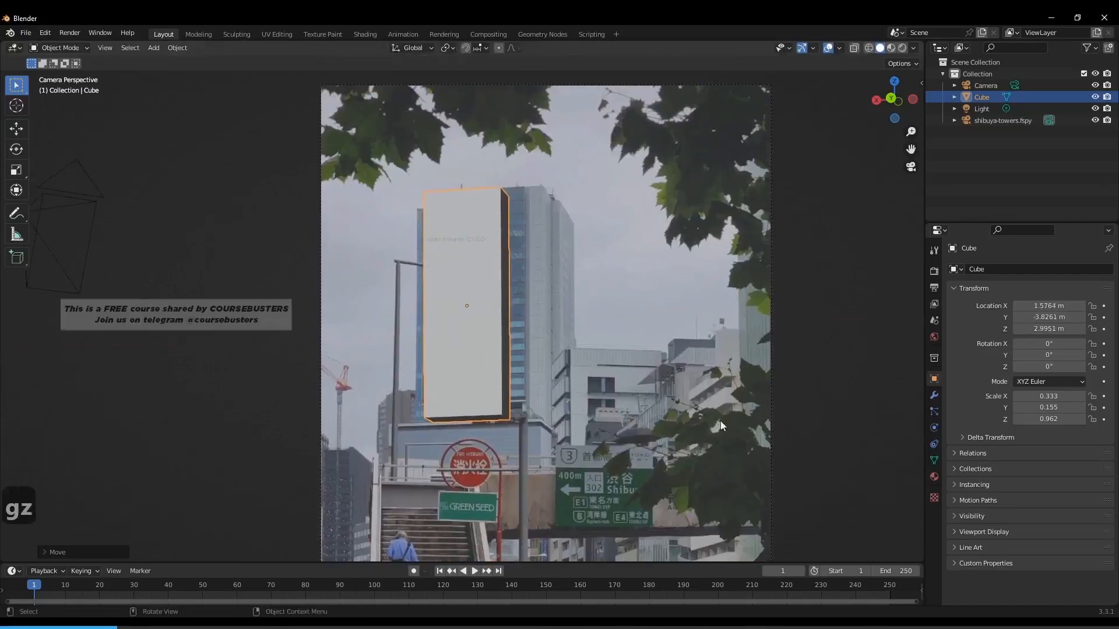
Set the background image depth of the shibuya-towers.fspy camera to Front.
left_click(771, 311)
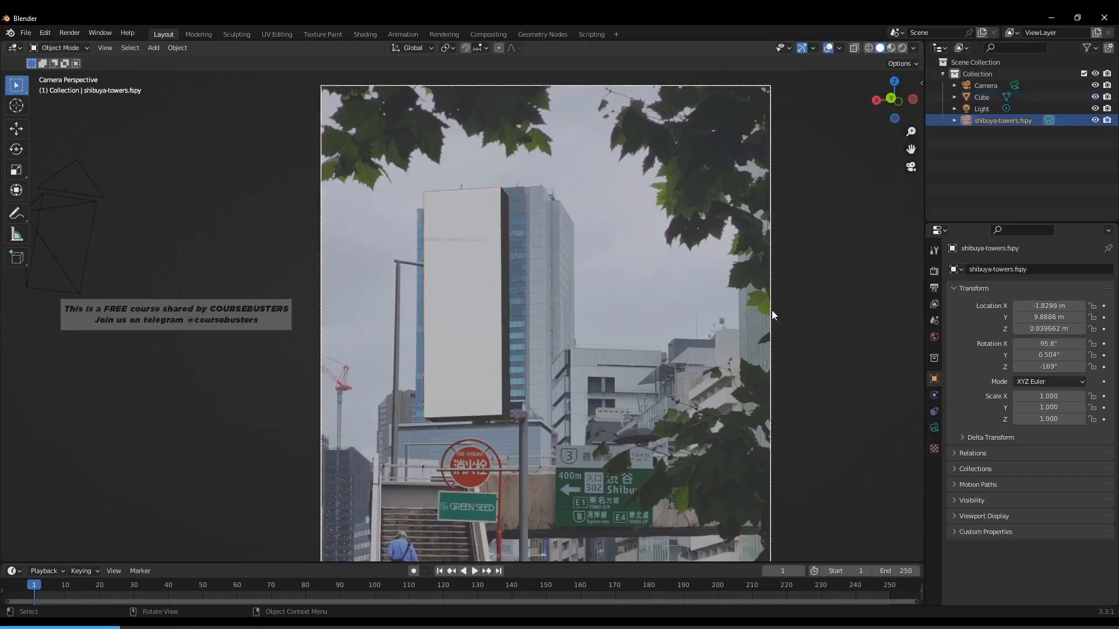
left_click(938, 435)
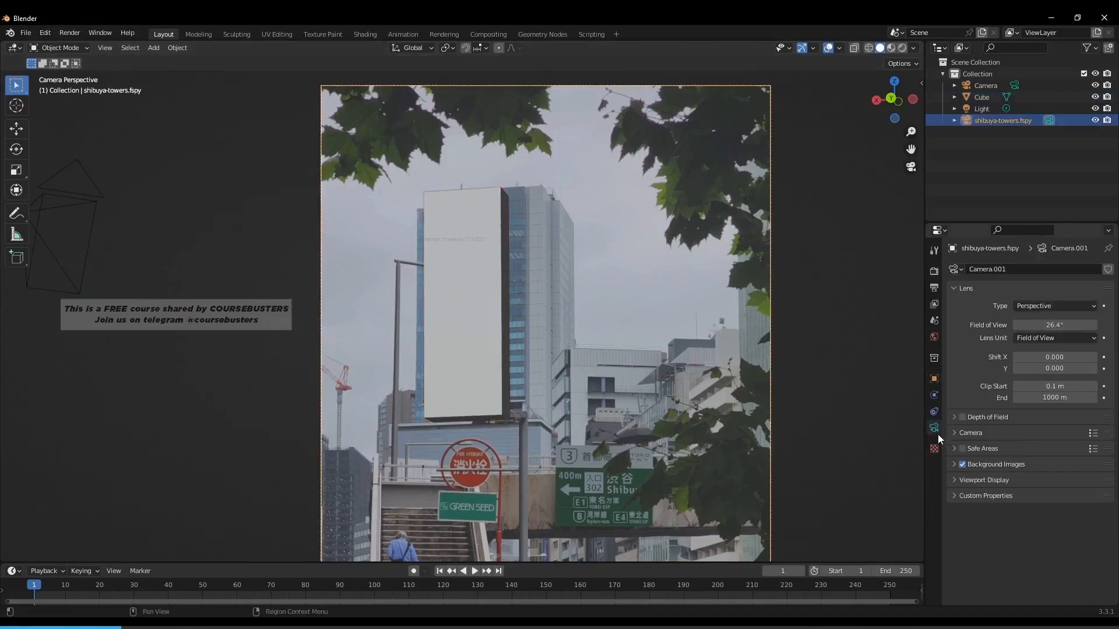
left_click(953, 463)
scroll(999, 516, "down", 2)
scroll(999, 516, "down", 2)
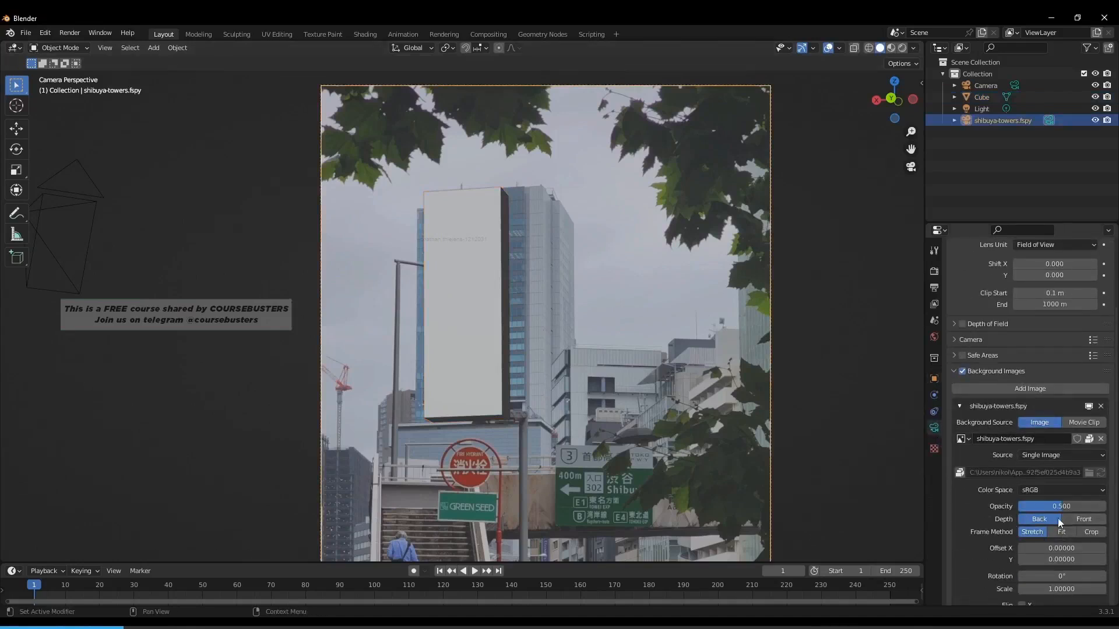
left_click(1072, 520)
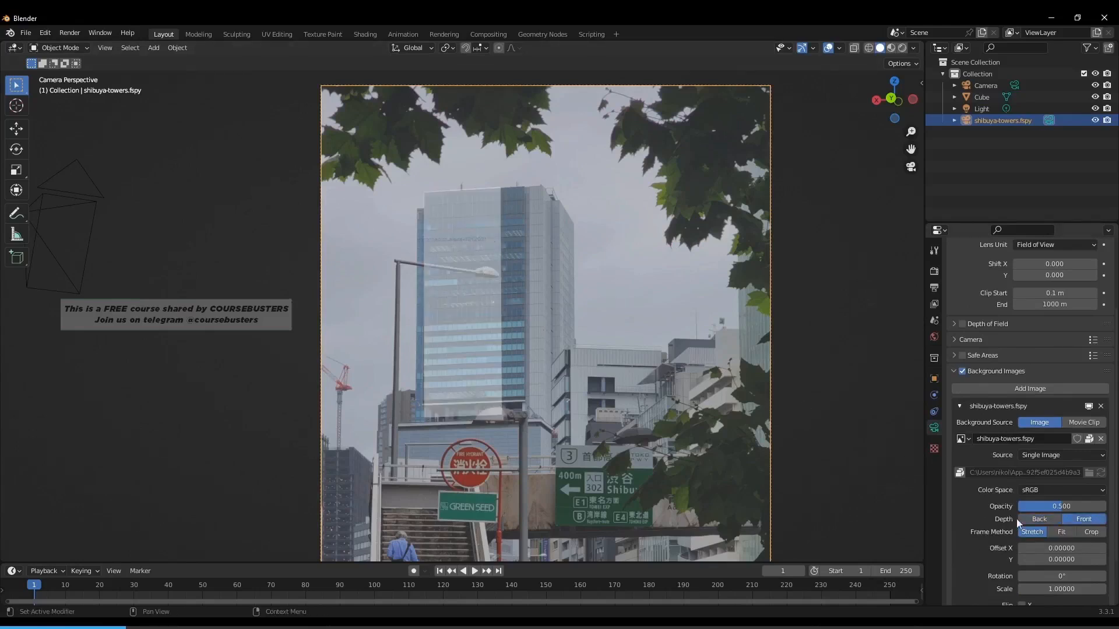
Try a background image opacity of about 0.441 and set it back to 0.5.
mouse_move(1062, 508)
left_mouse_down()
mouse_move(1039, 508)
mouse_move(1056, 508)
left_mouse_up()
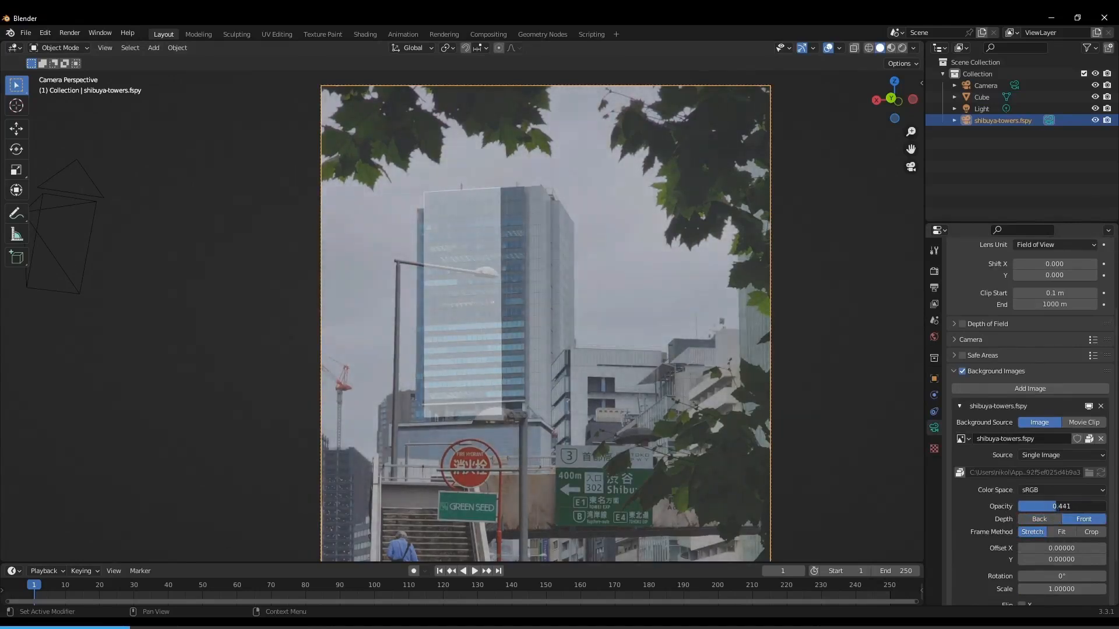
left_click(1060, 509)
type(".5")
key("Return")
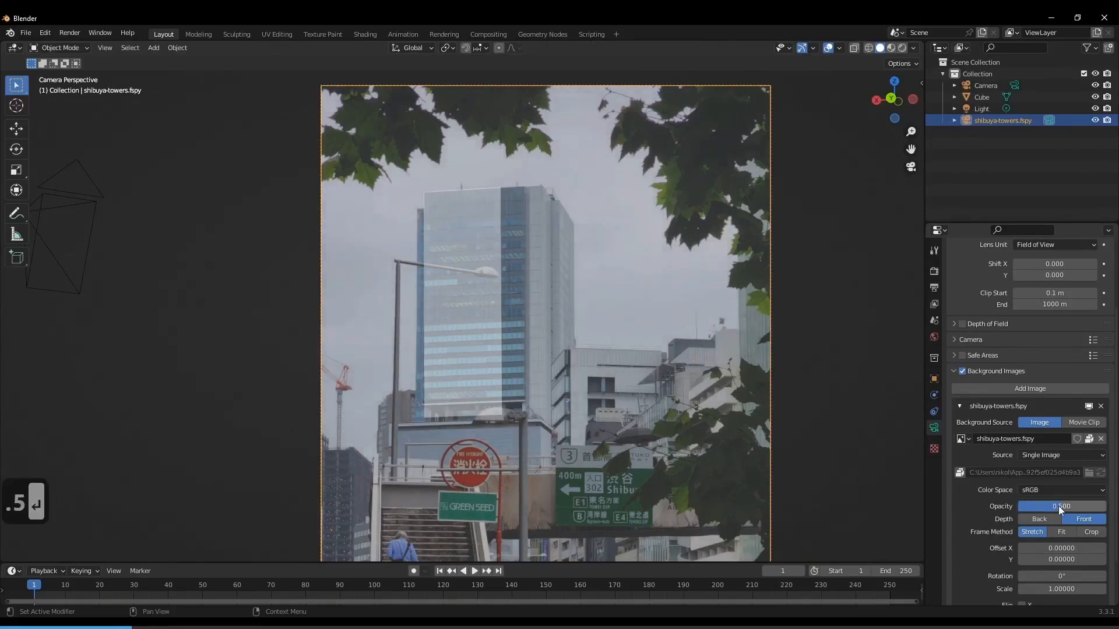
Select the cube and split the 3D viewport into two side-by-side views.
left_click(512, 258)
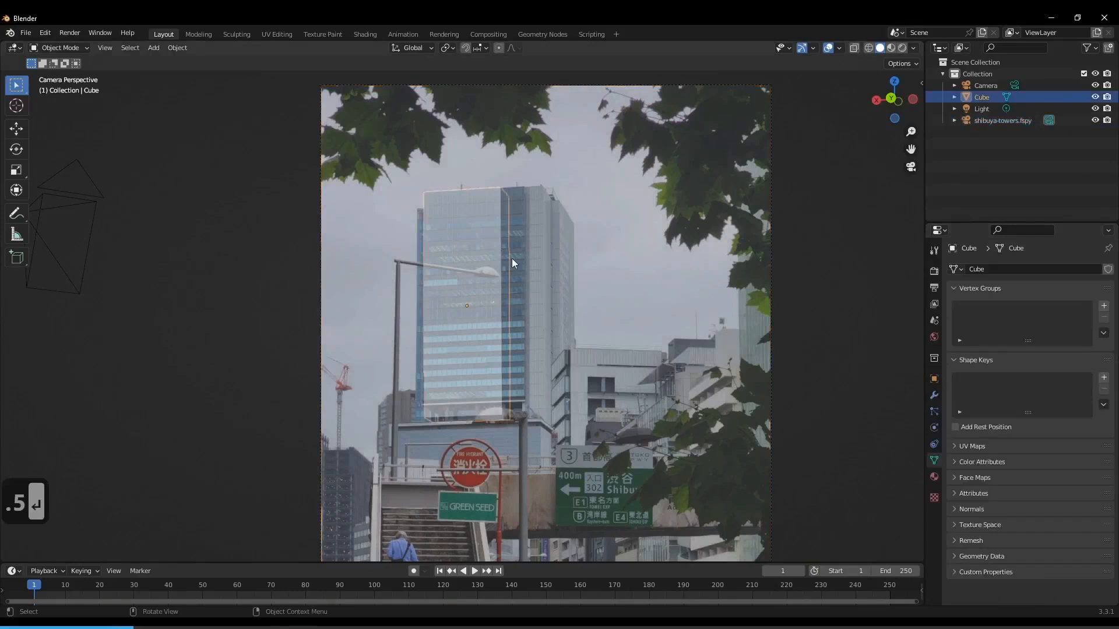
key("Tab")
key("Tab")
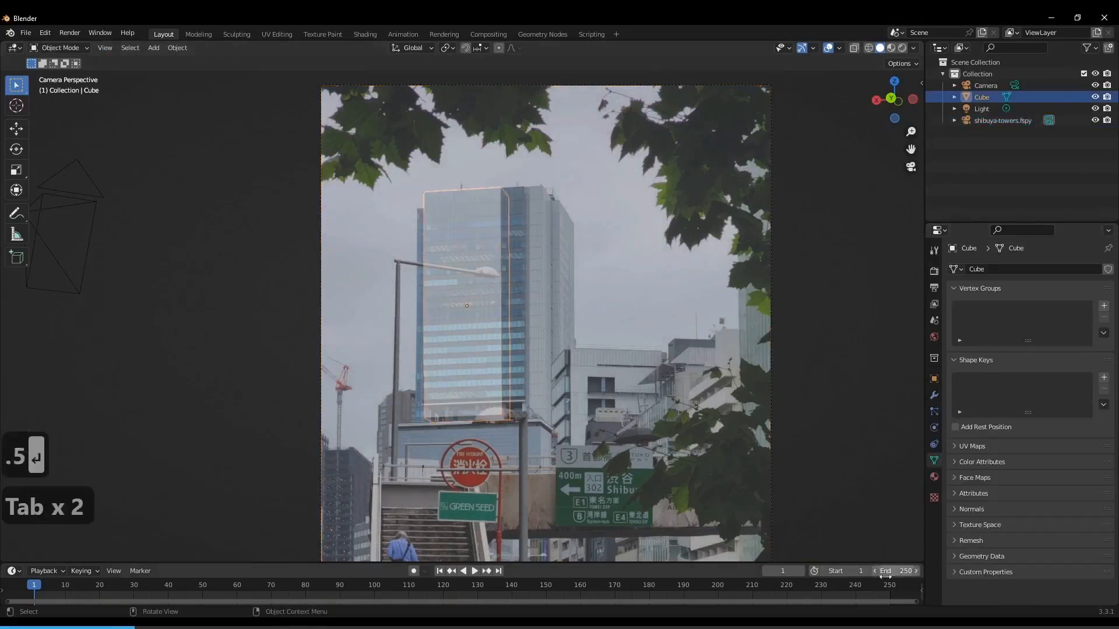
left_click_drag(923, 560, 552, 531)
middle_click_drag(732, 385, 740, 204, "shift")
scroll(740, 204, "up", 1)
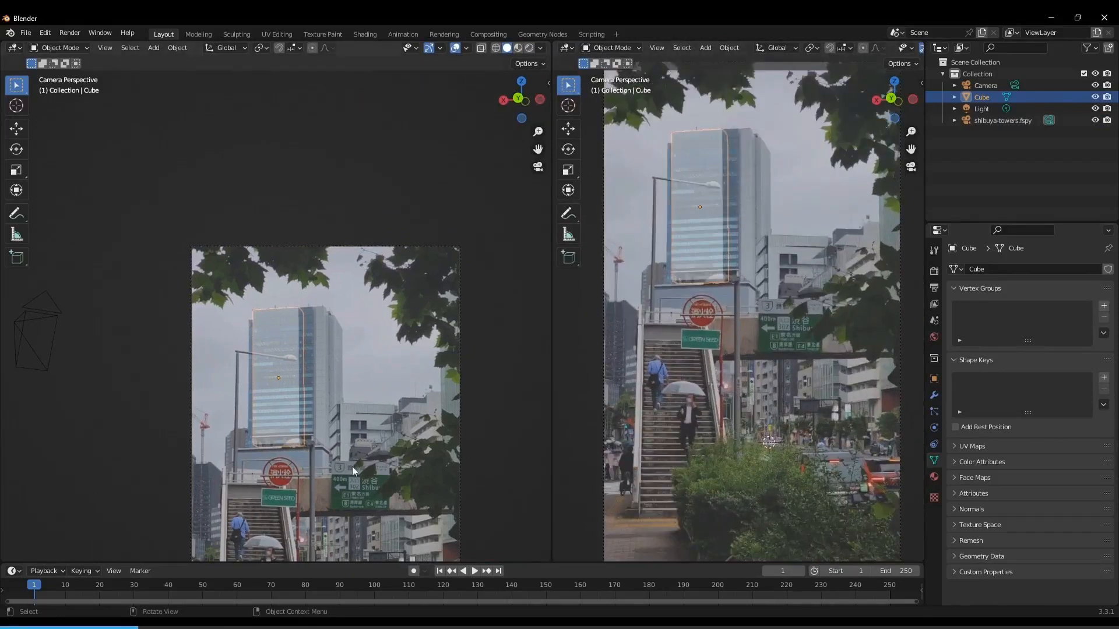
Leave the camera perspective in one of the two views and move the block about 3.68 m along Y.
middle_click_drag(352, 466, 432, 329)
key("g")
key("x")
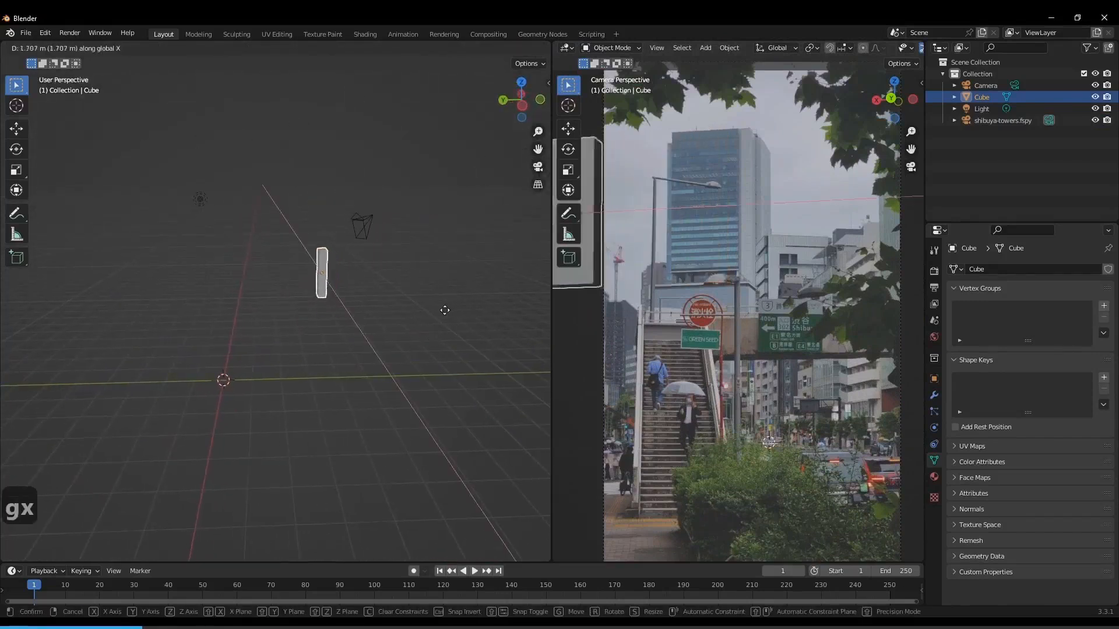
key("y")
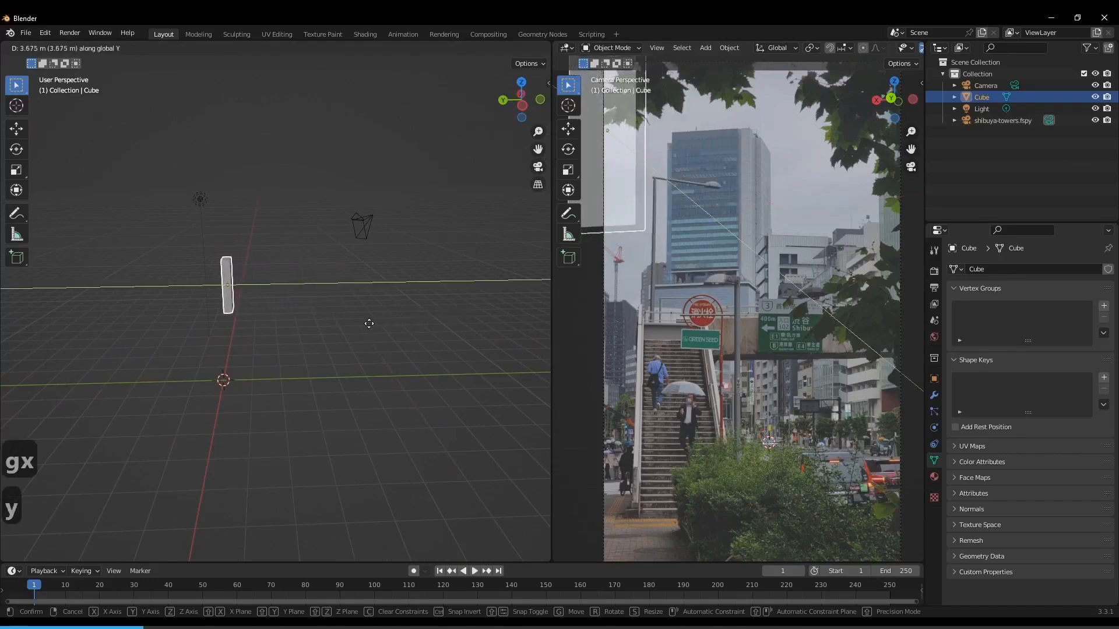
left_click(230, 363)
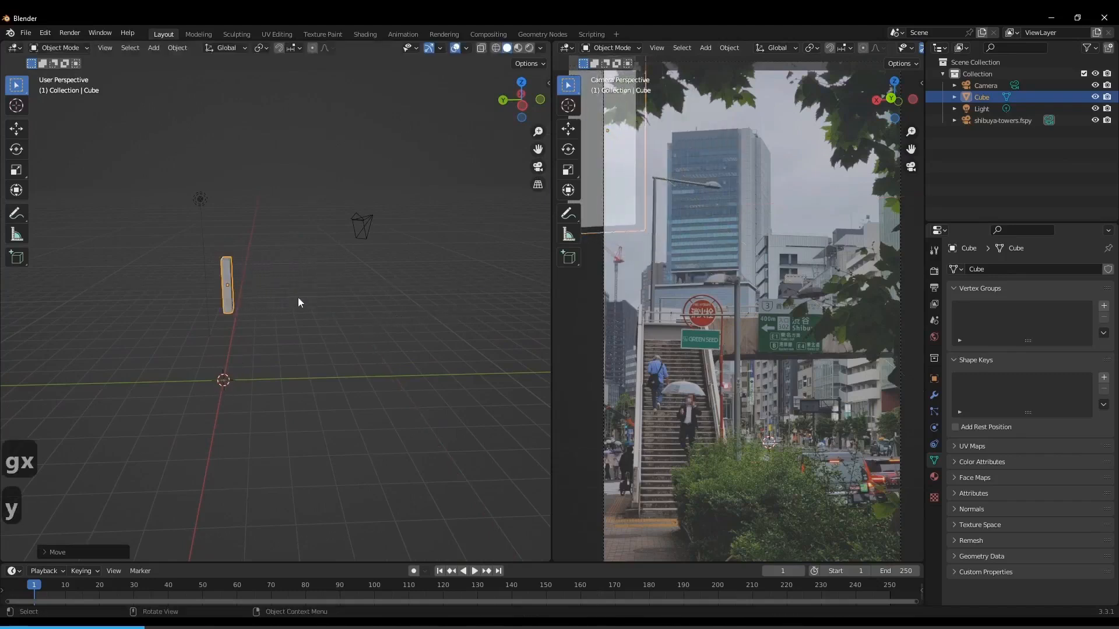
Move the block freely in top view toward the world origin, lining it up horizontally with the tower in the camera view.
key("KP_7")
key("g")
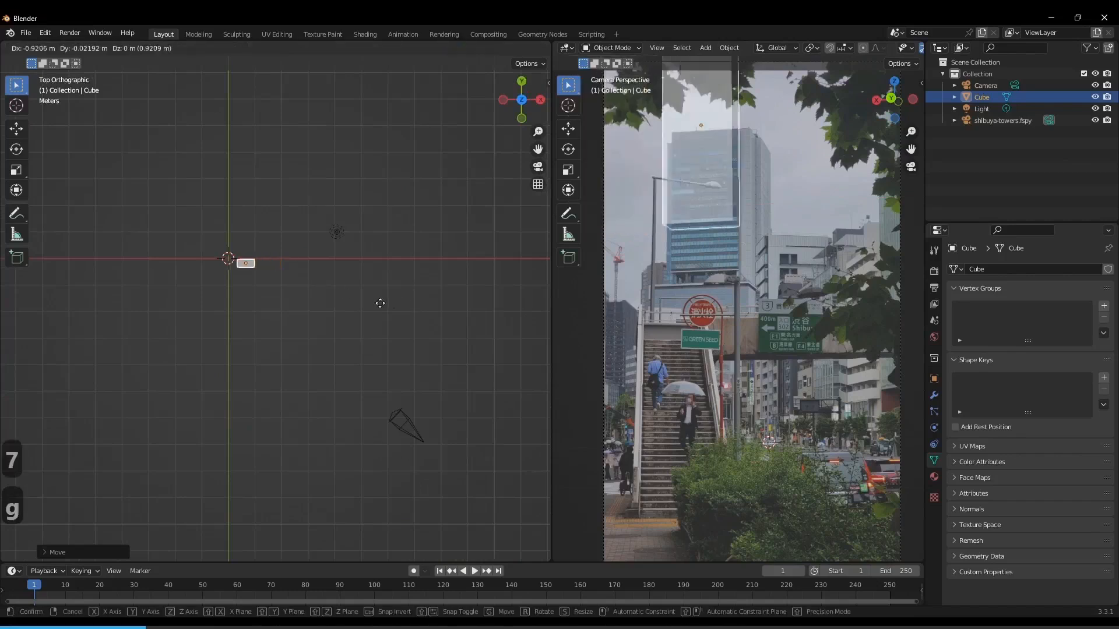
left_click(374, 302)
Lower the block along Z until its top meets the tower's roof and shift it about 0.21 m along X.
middle_click_drag(471, 303, 715, 191)
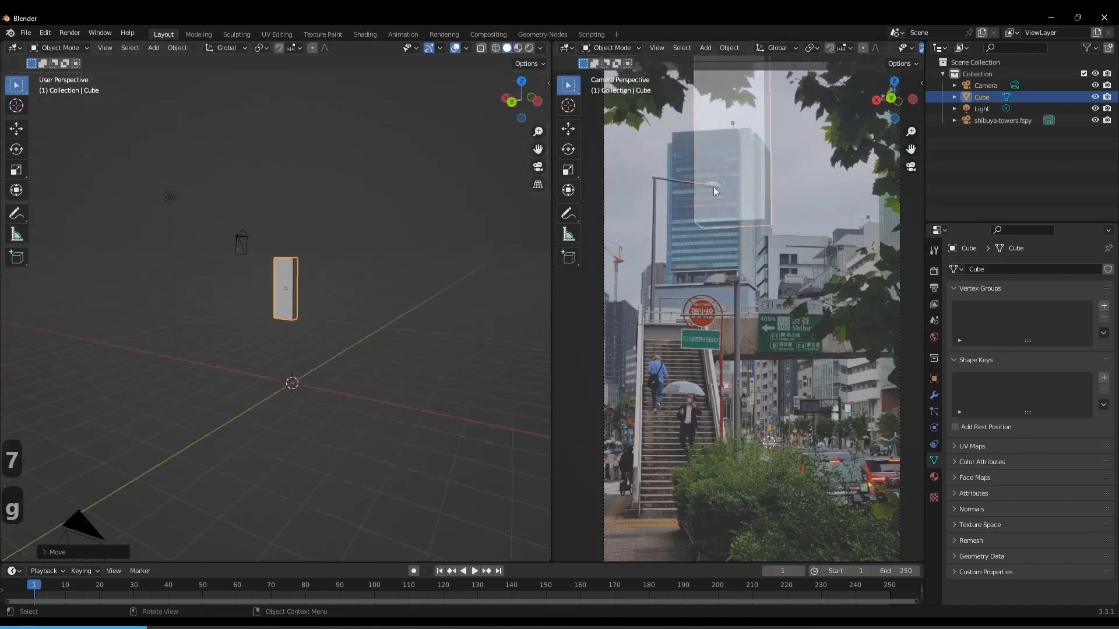
key("g")
key("z")
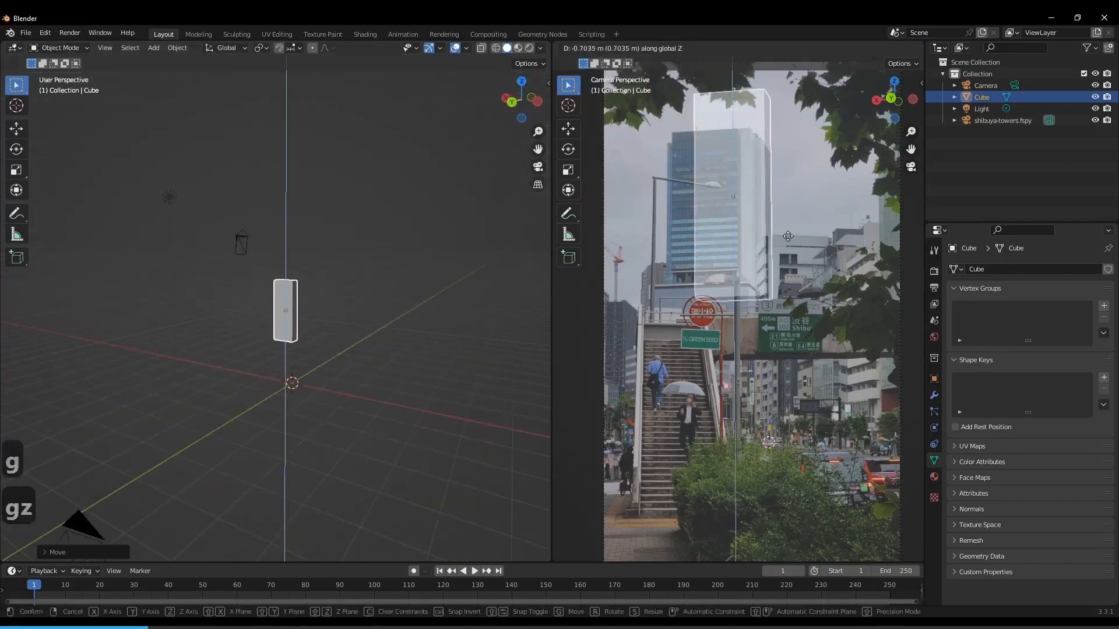
left_click(799, 271)
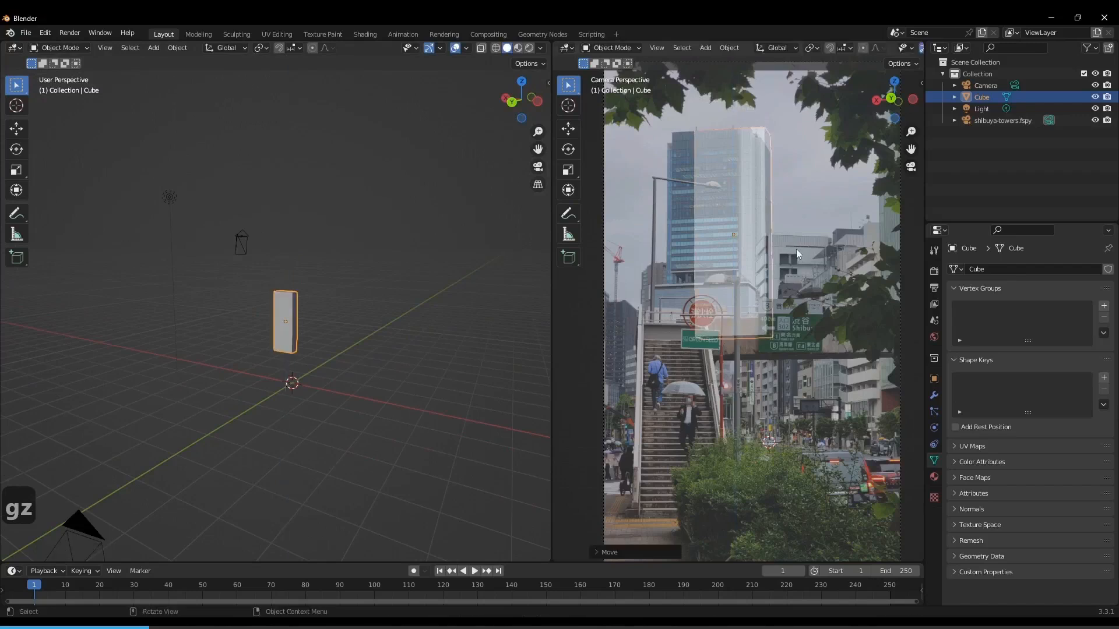
key("g")
key("x")
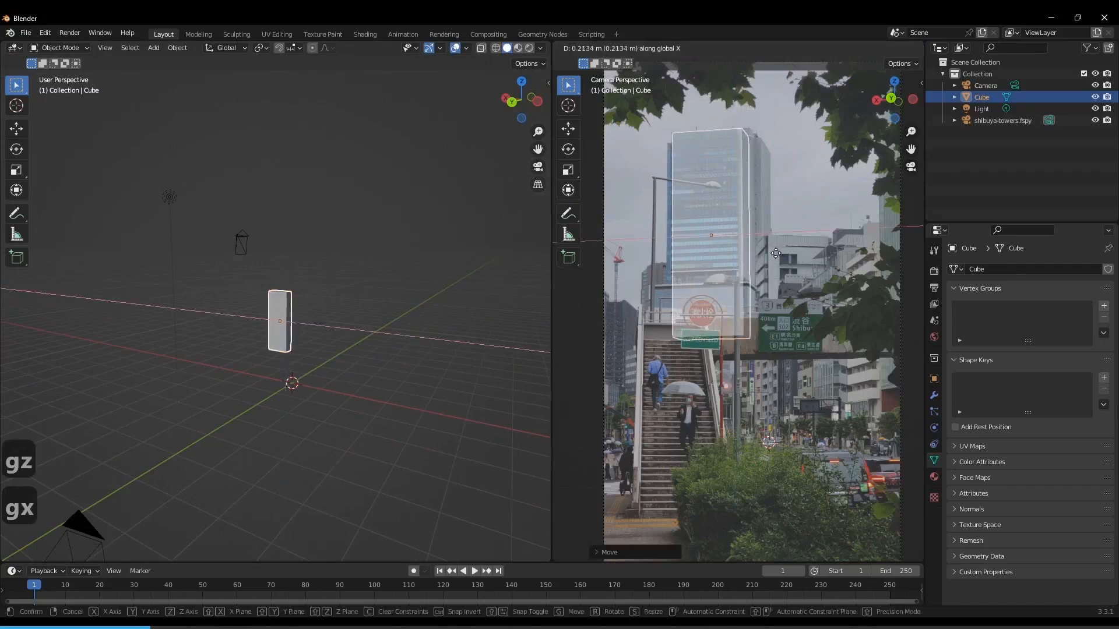
left_click(785, 156)
In the block's mesh, select the face pointing away from the fSpy camera and move it about -0.86 m along Y to match the tower's depth.
scroll(783, 139, "up", 2)
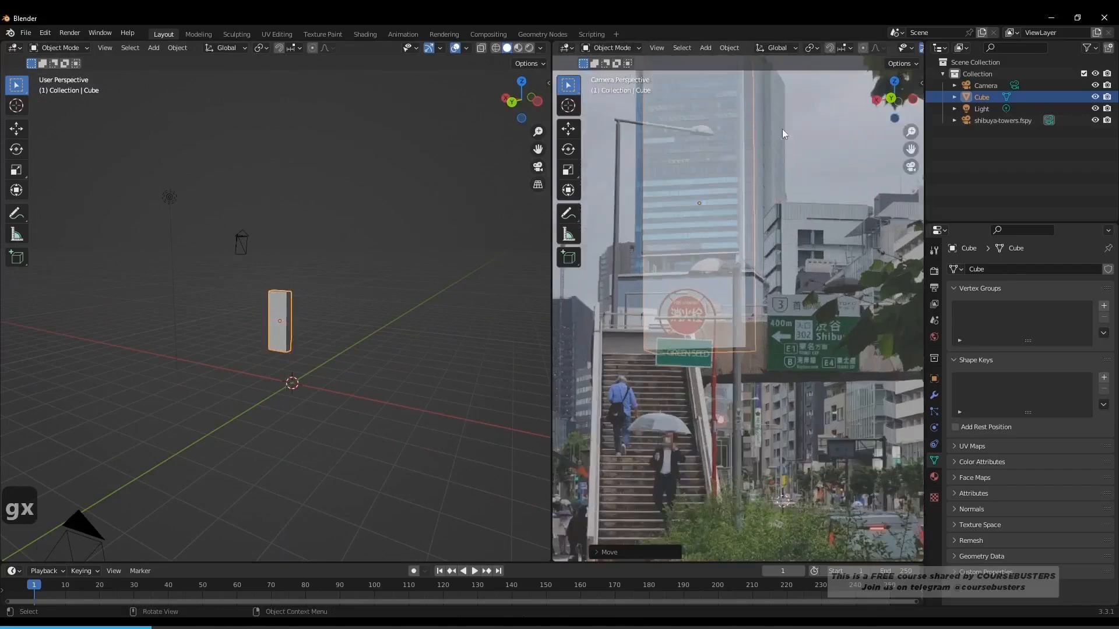
middle_click_drag(782, 129, 789, 285, "shift")
key("Tab")
middle_click_drag(319, 357, 299, 348)
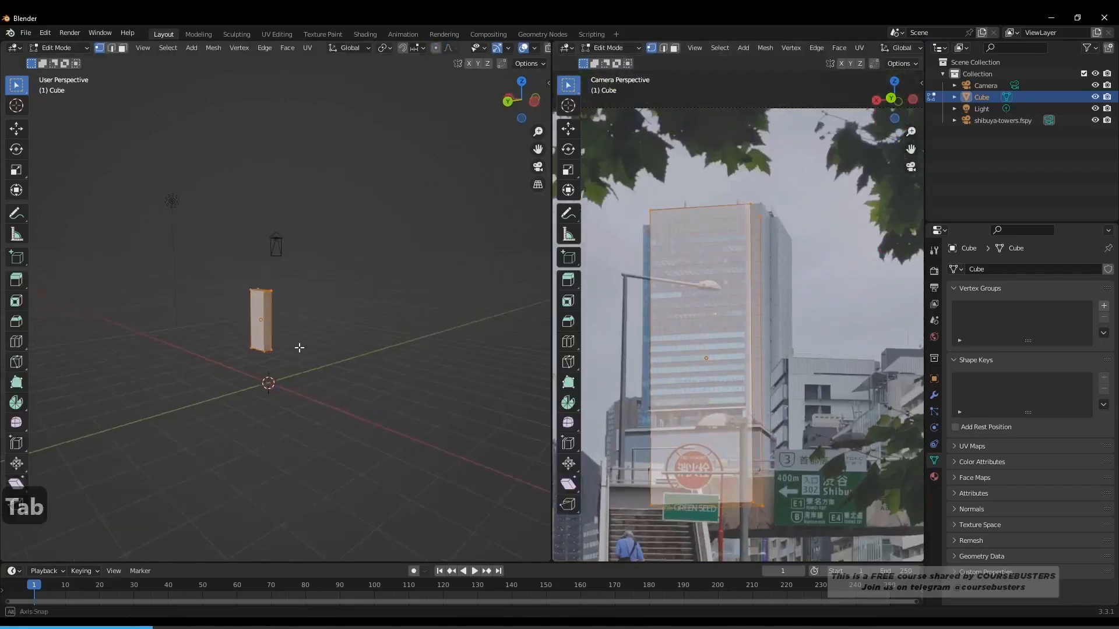
scroll(301, 348, "up", 4)
key("3")
middle_click_drag(260, 292, 180, 324)
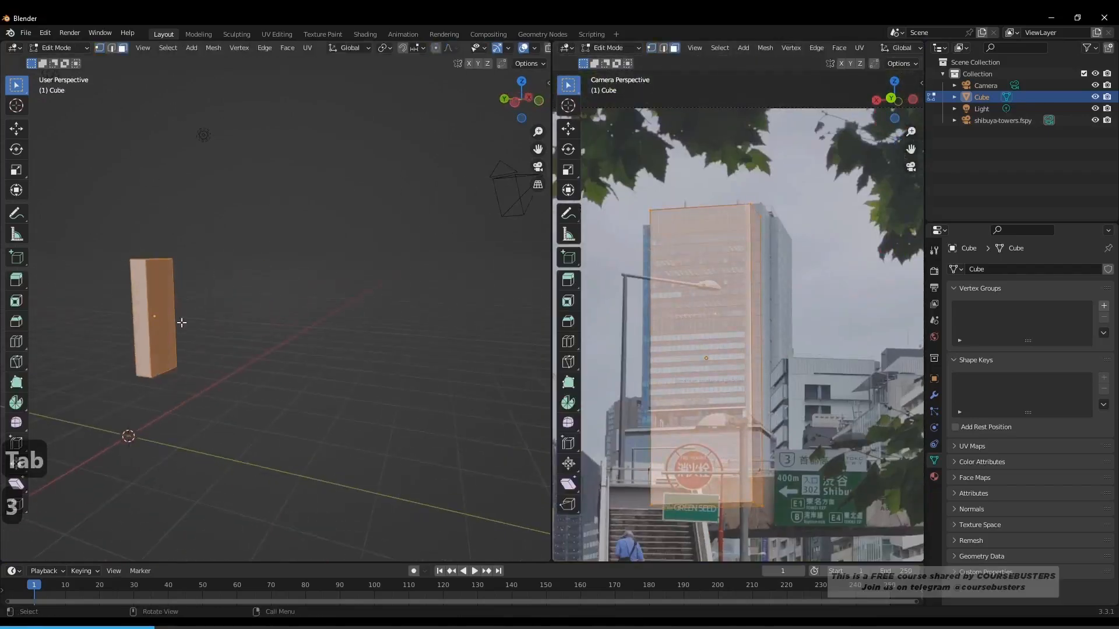
left_click(159, 322)
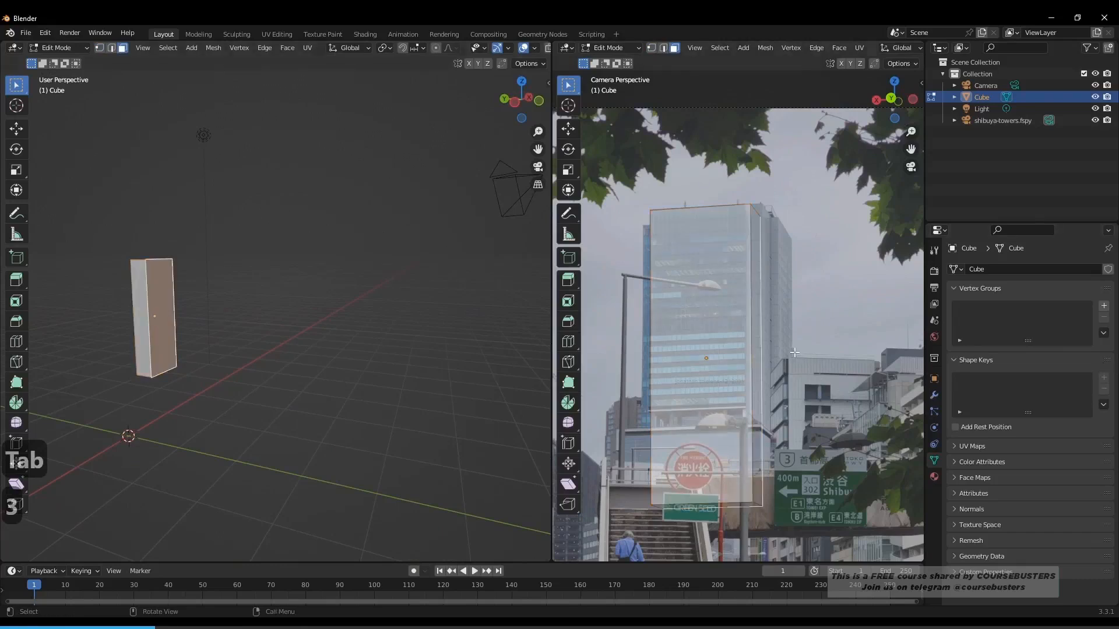
key("g")
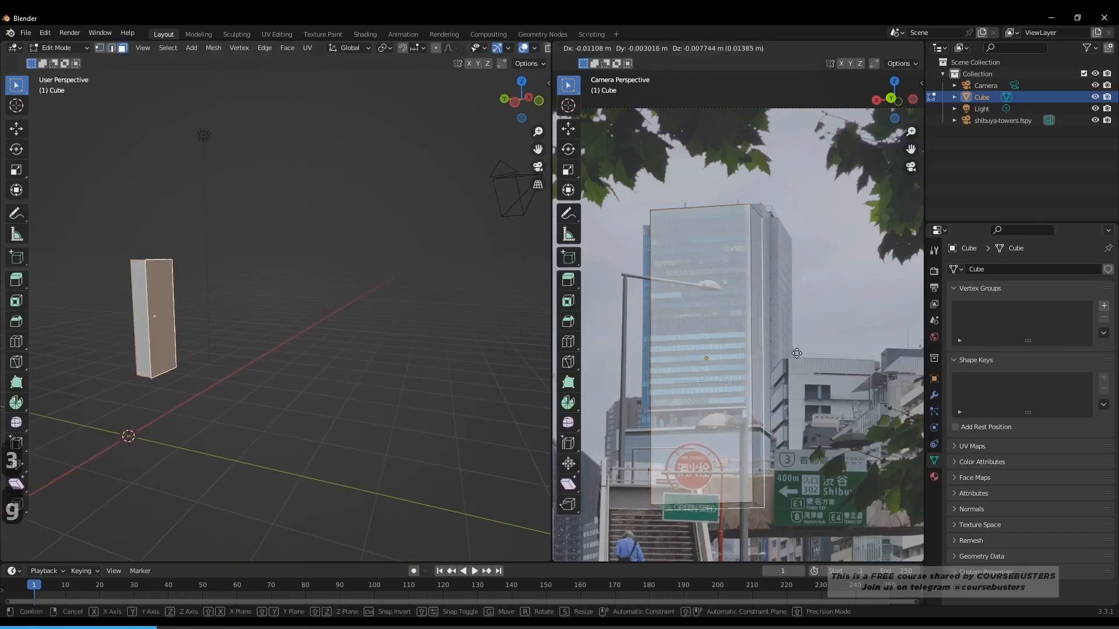
key("y")
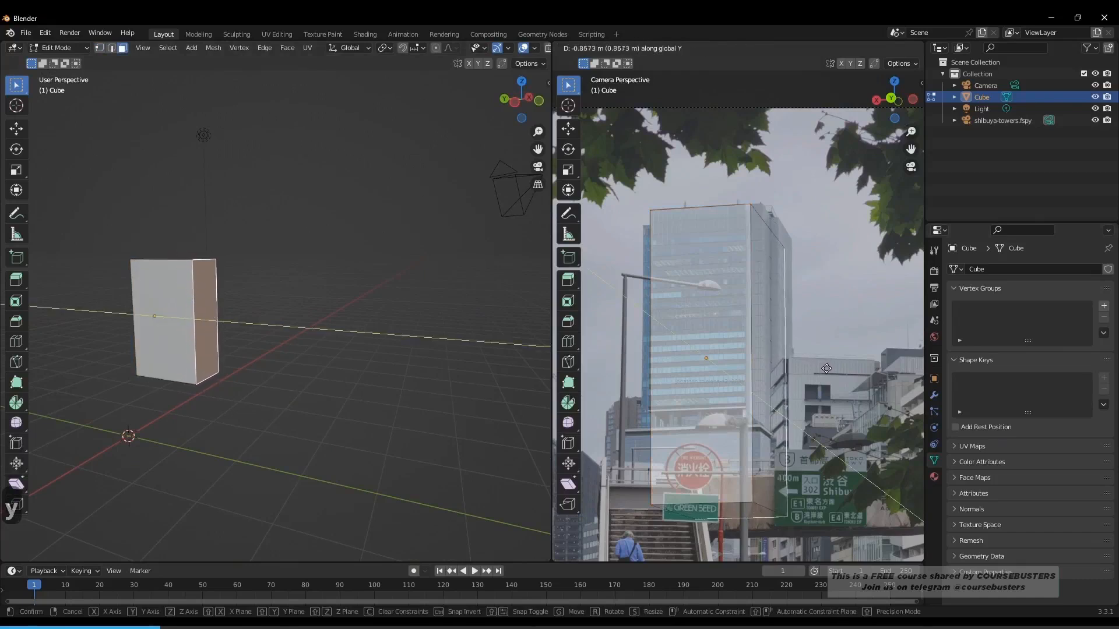
left_click(827, 368)
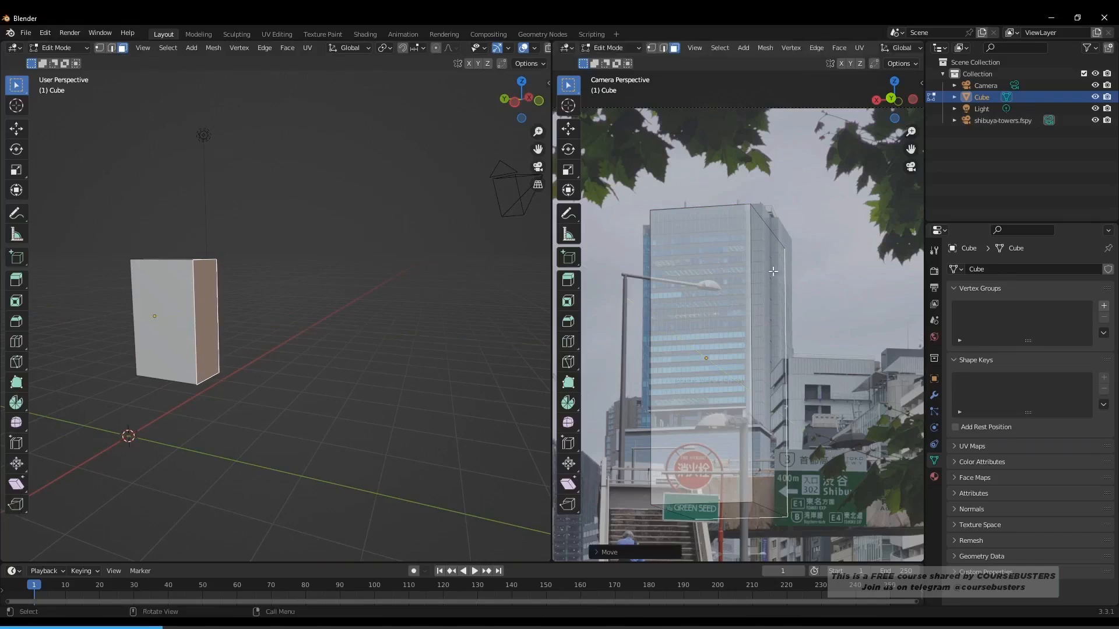
Select the block's side face on the -X side and move it about -0.07 m along X to widen the block.
left_click(760, 244)
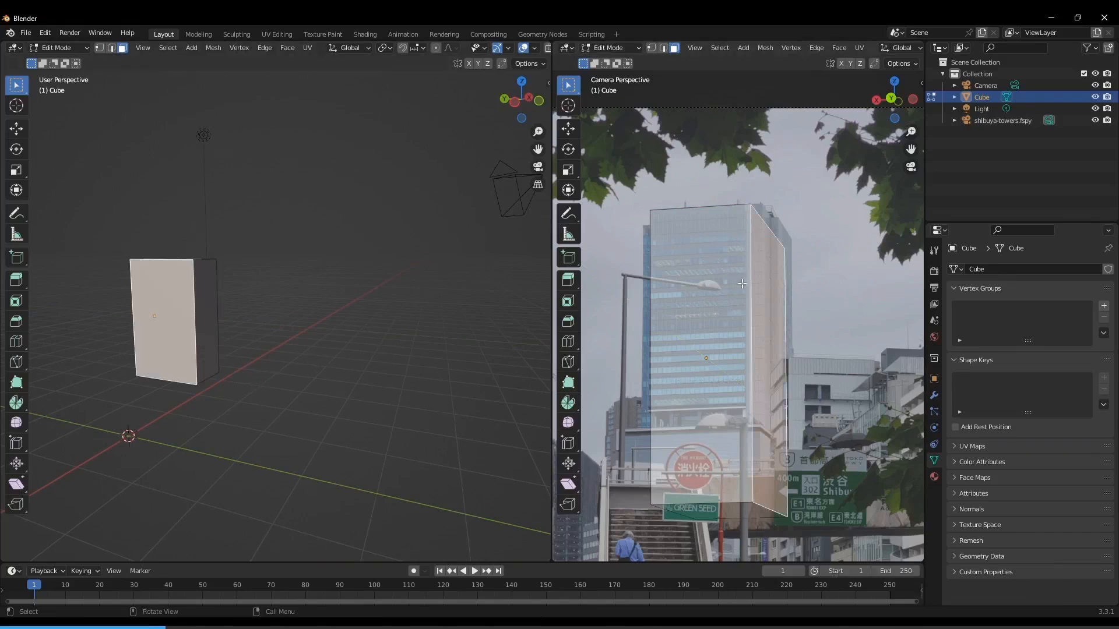
middle_click_drag(211, 396, 311, 394)
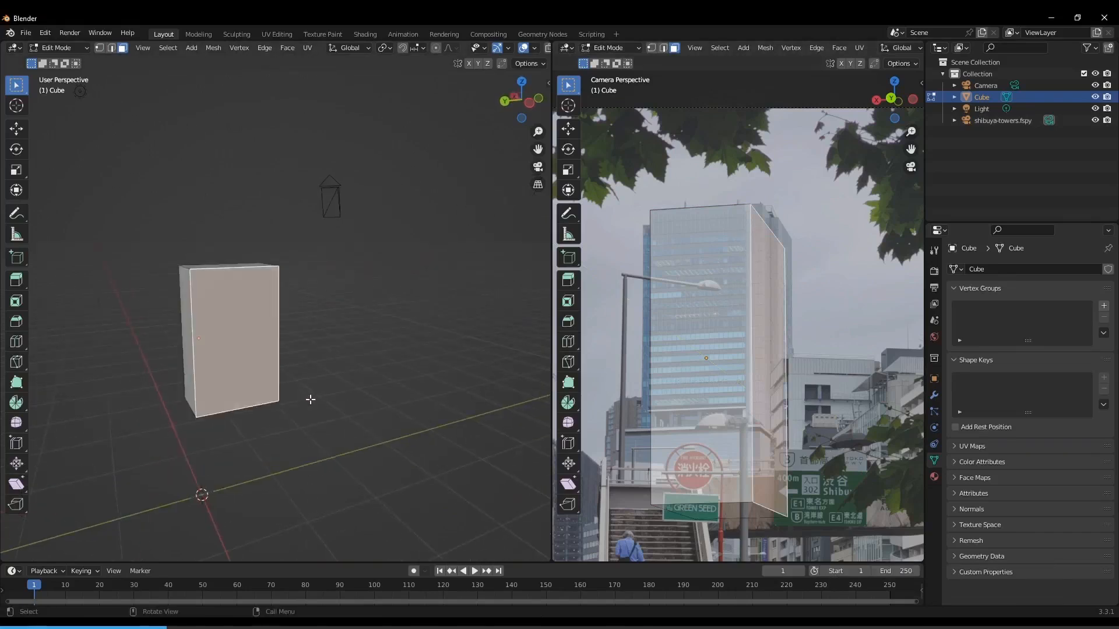
key("g")
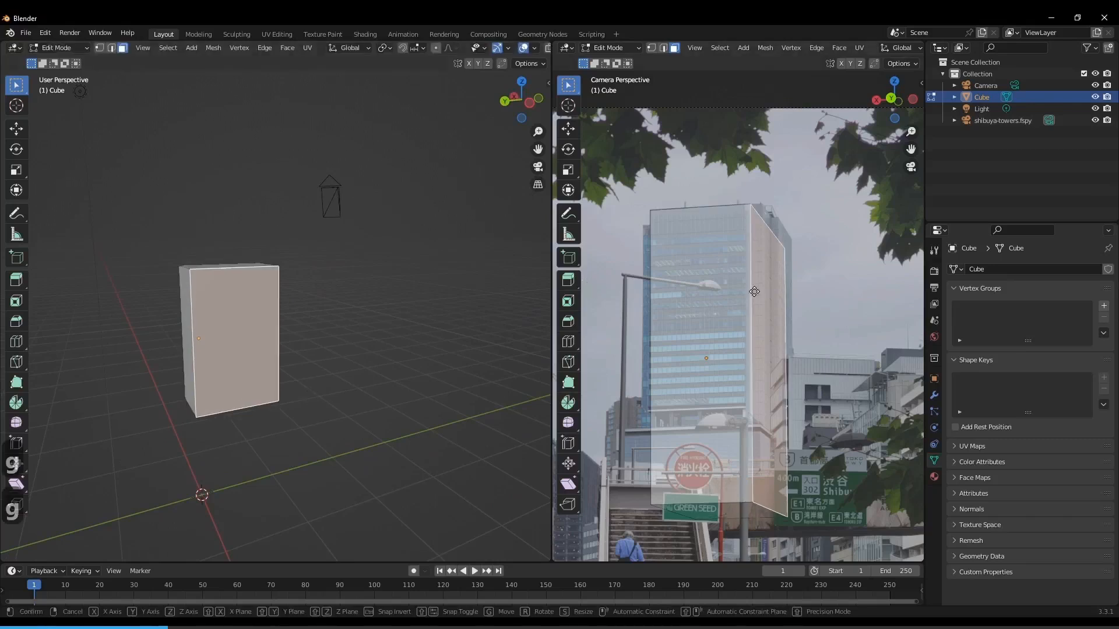
key("x")
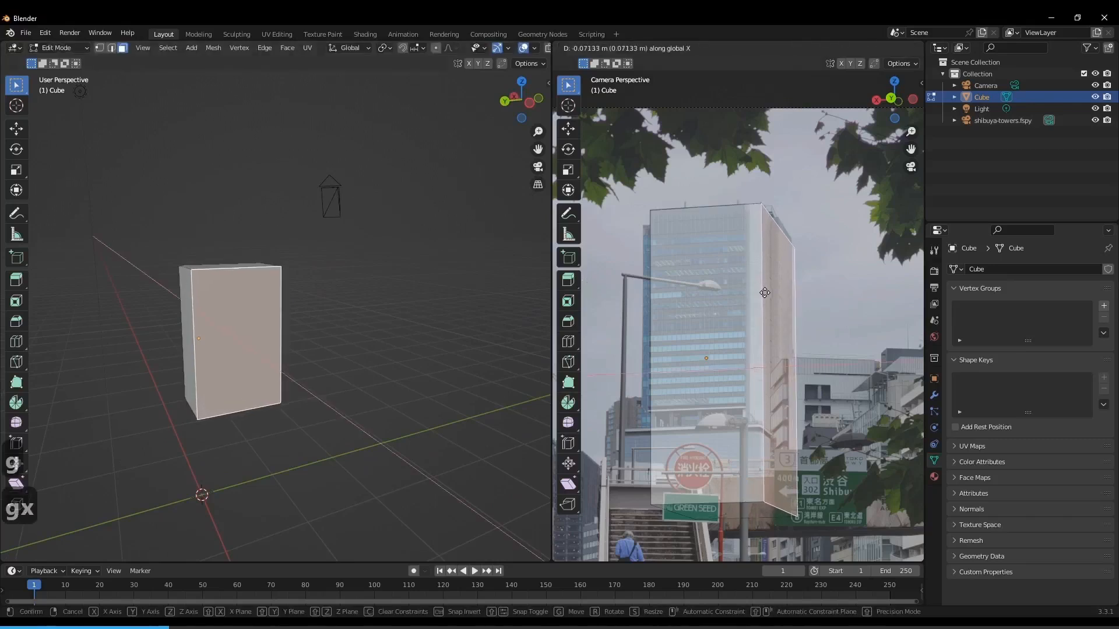
left_click(765, 292)
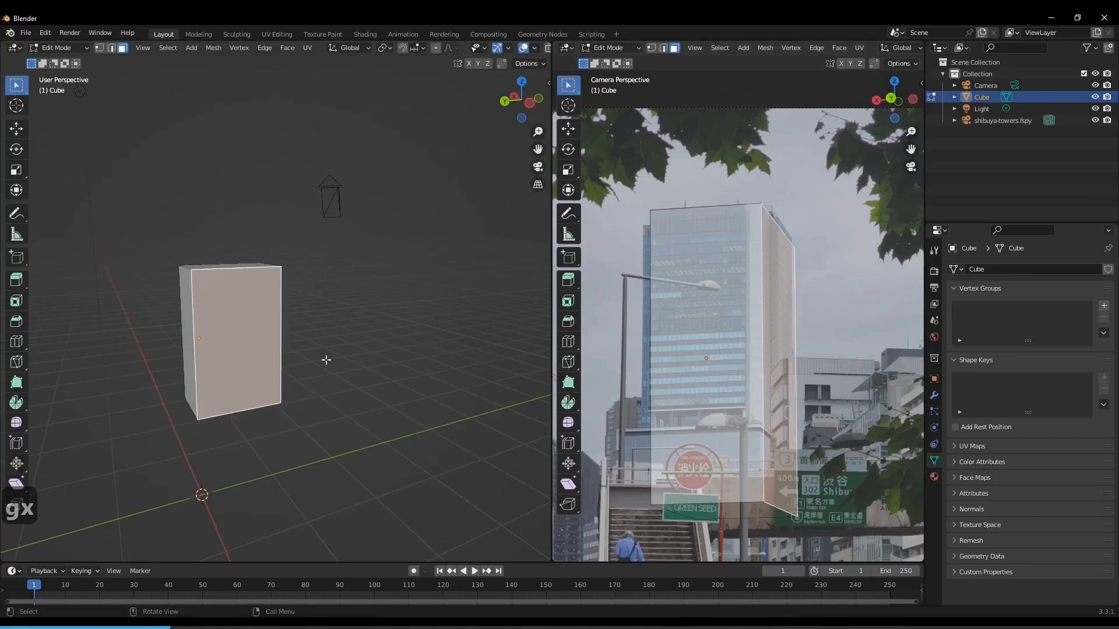
Select the block's rear face and move it about 0.35 m along Y to reduce the depth to match the tower.
middle_click_drag(325, 357, 199, 334)
left_click(199, 334)
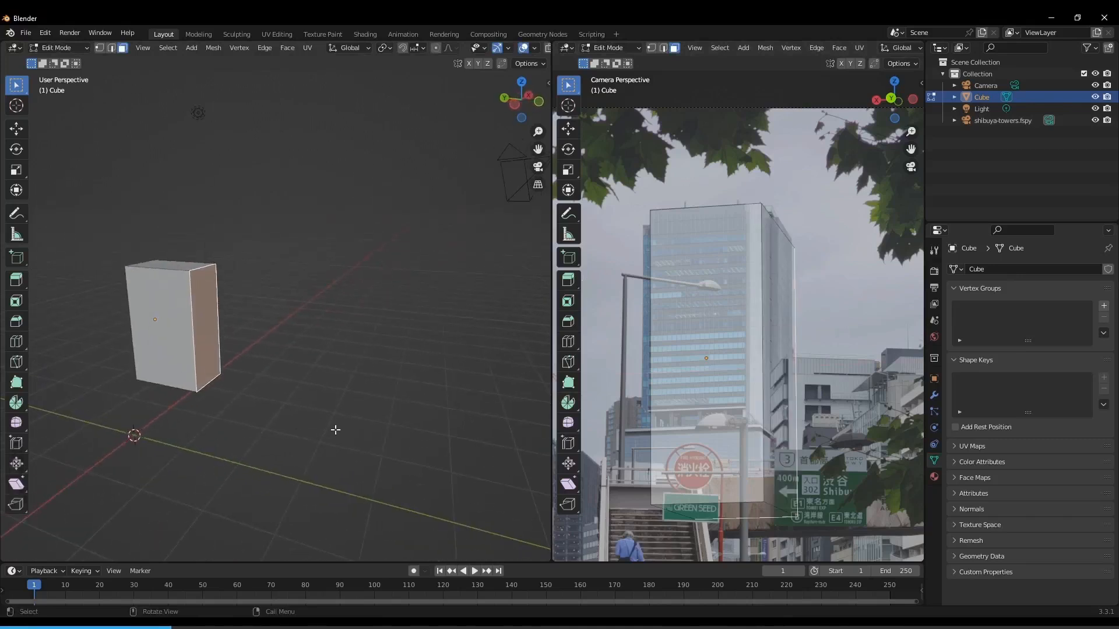
key("g")
key("y")
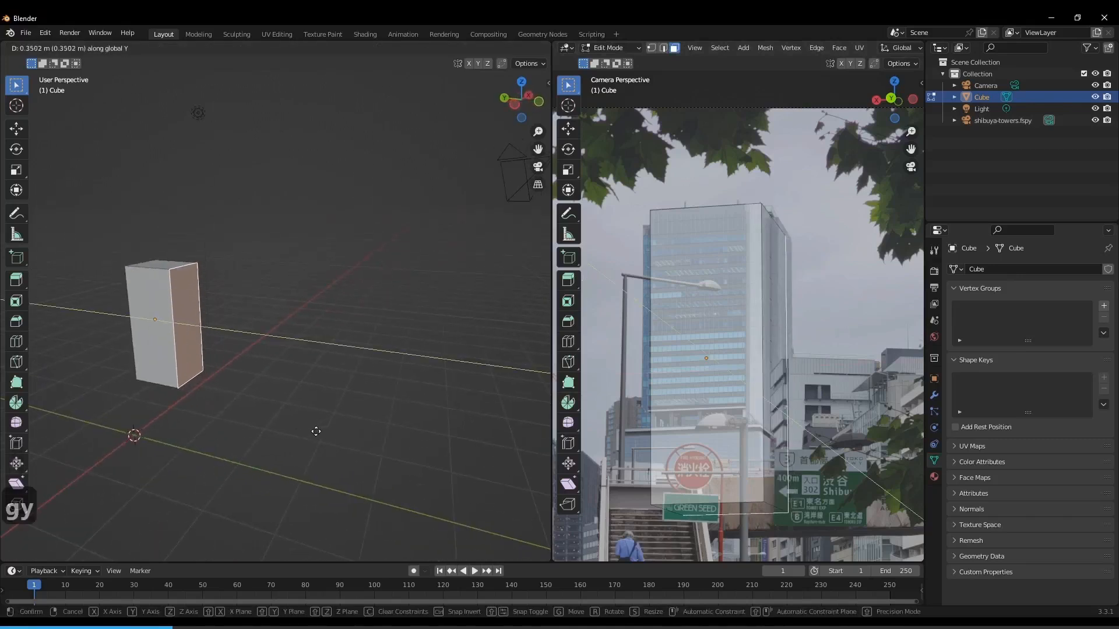
left_click(316, 431)
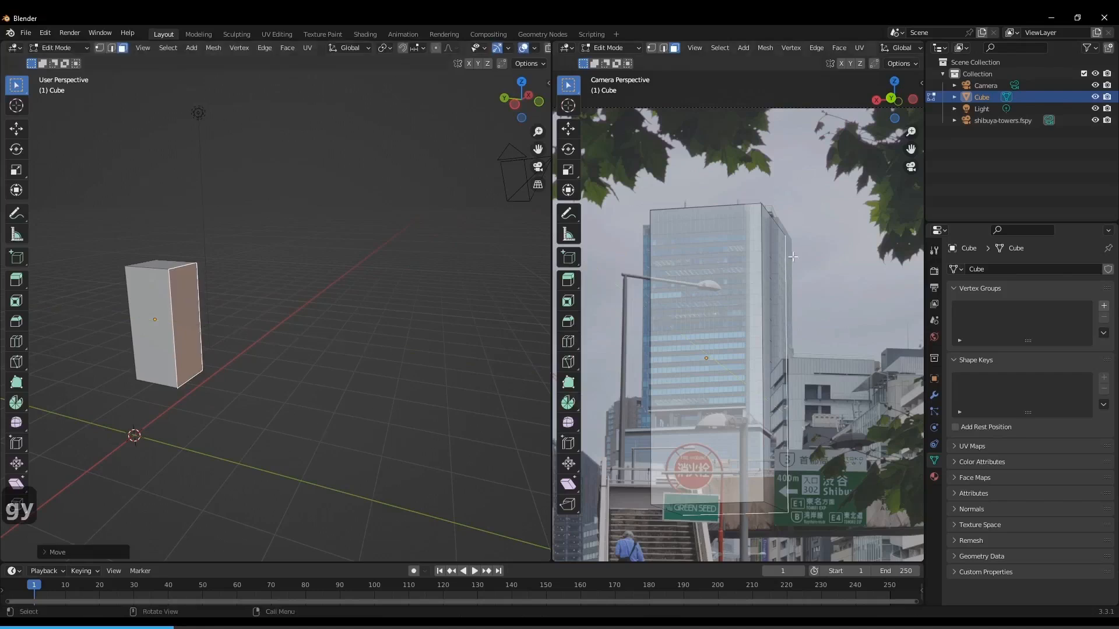
scroll(763, 244, "up", 2)
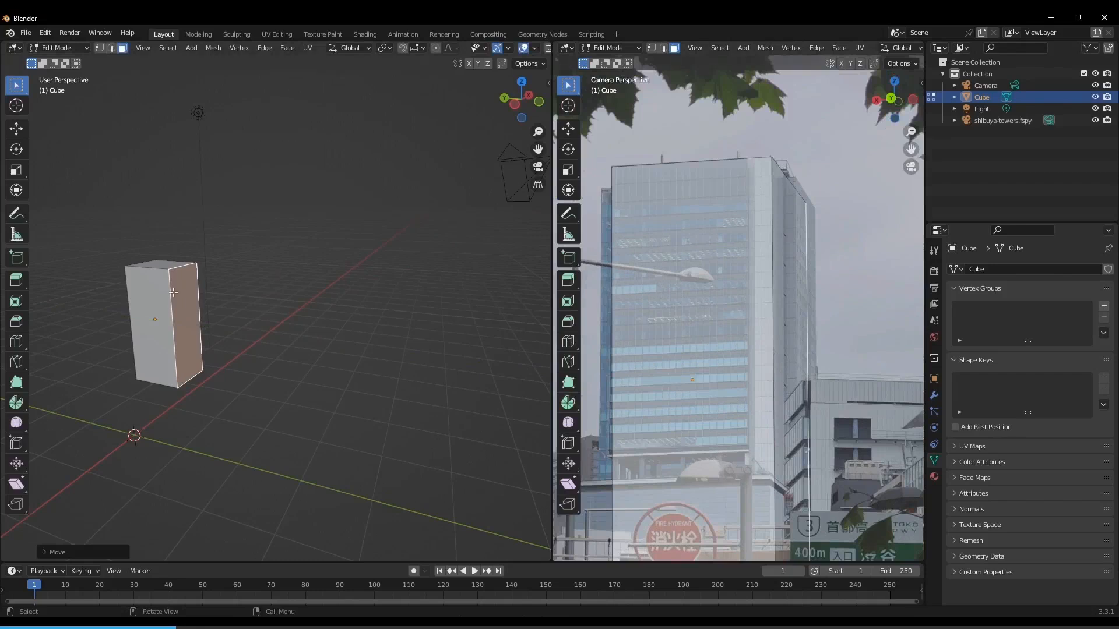
Switch to edge selection and add a single vertical loop cut through the block's side faces.
middle_click_drag(173, 292, 675, 241)
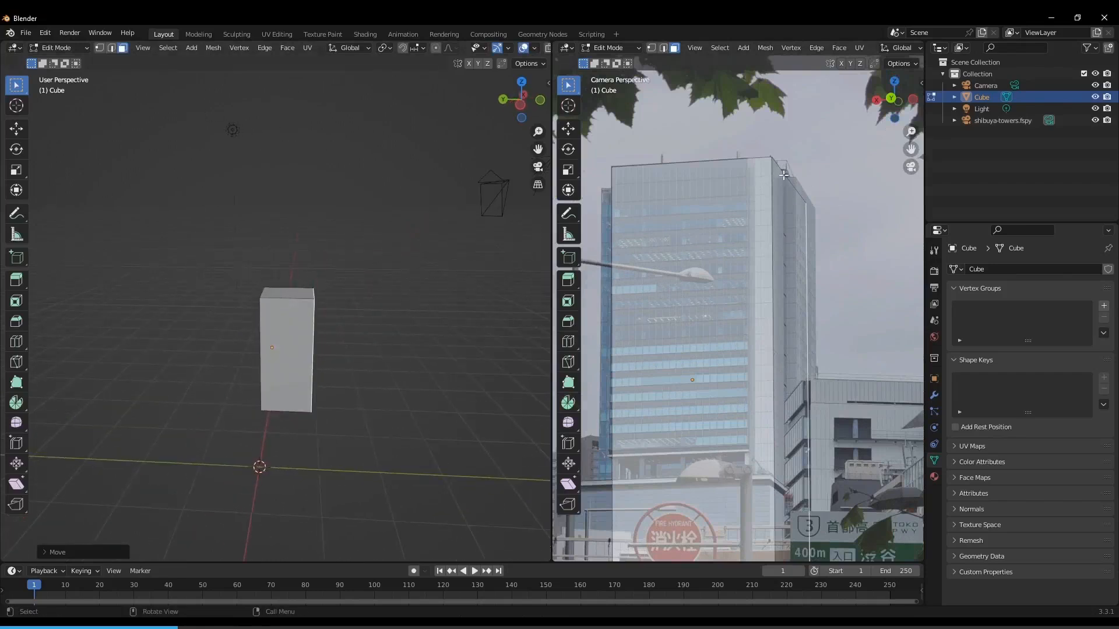
key("2")
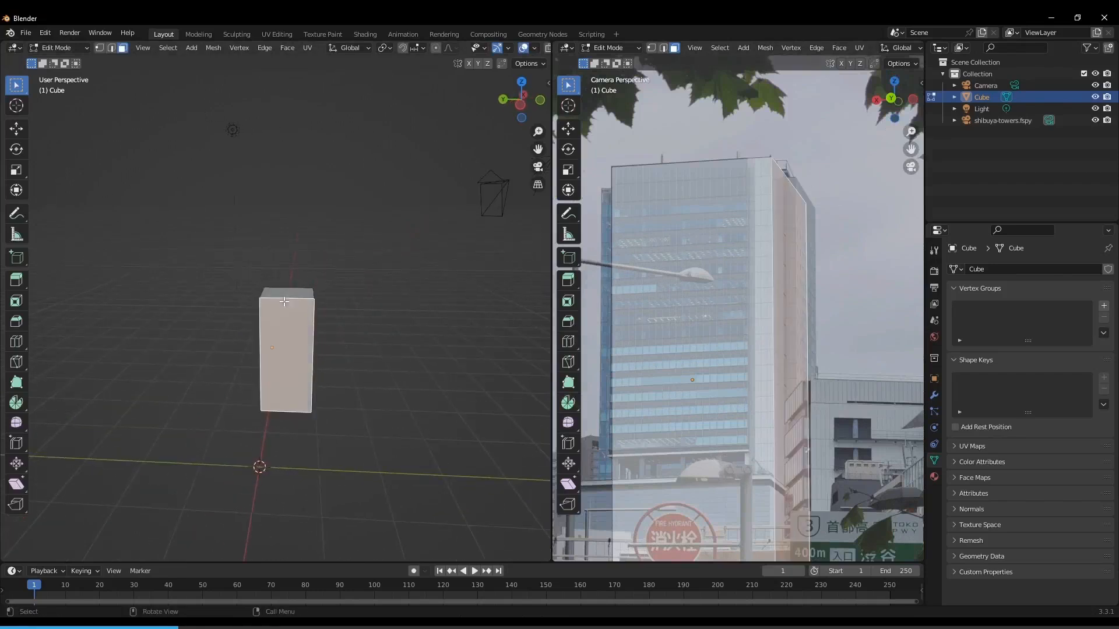
key("ctrl+r")
left_click(285, 302)
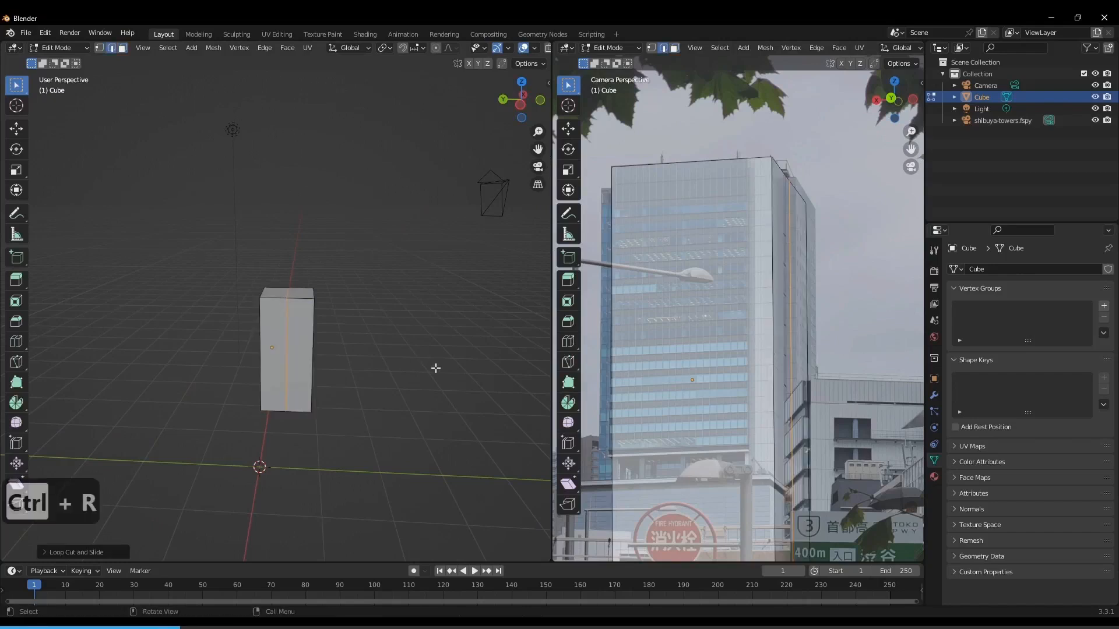
key("g")
key("y")
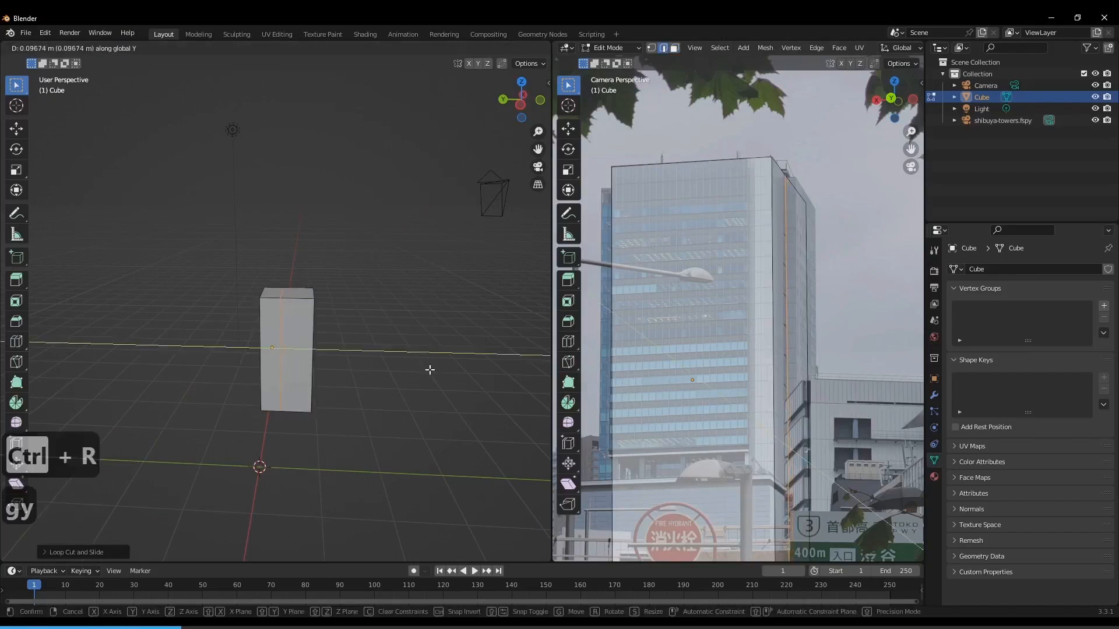
left_click(430, 369)
Move the new edge loop about 0.08 m along Y to line up with the recessed corner on the tower's side.
scroll(829, 194, "up", 5)
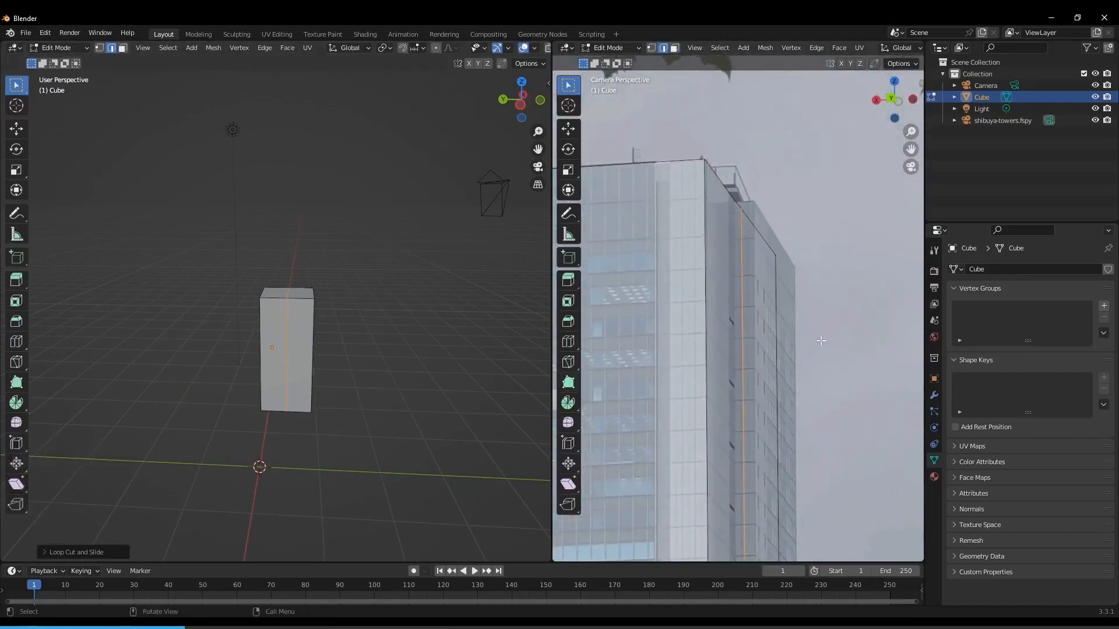
key("g")
key("y")
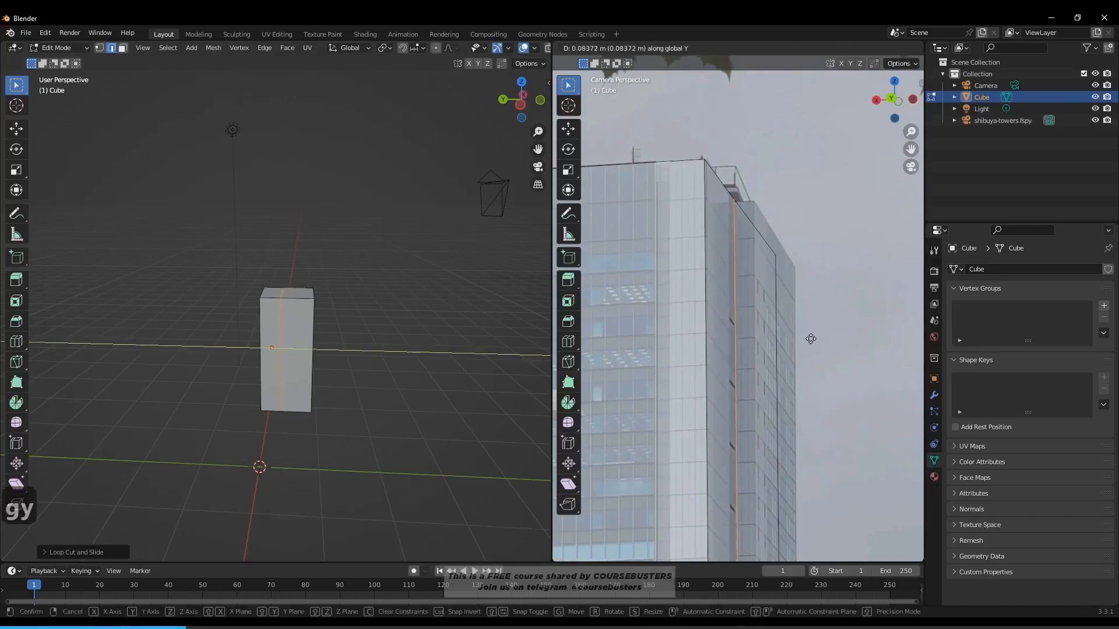
left_click(808, 338)
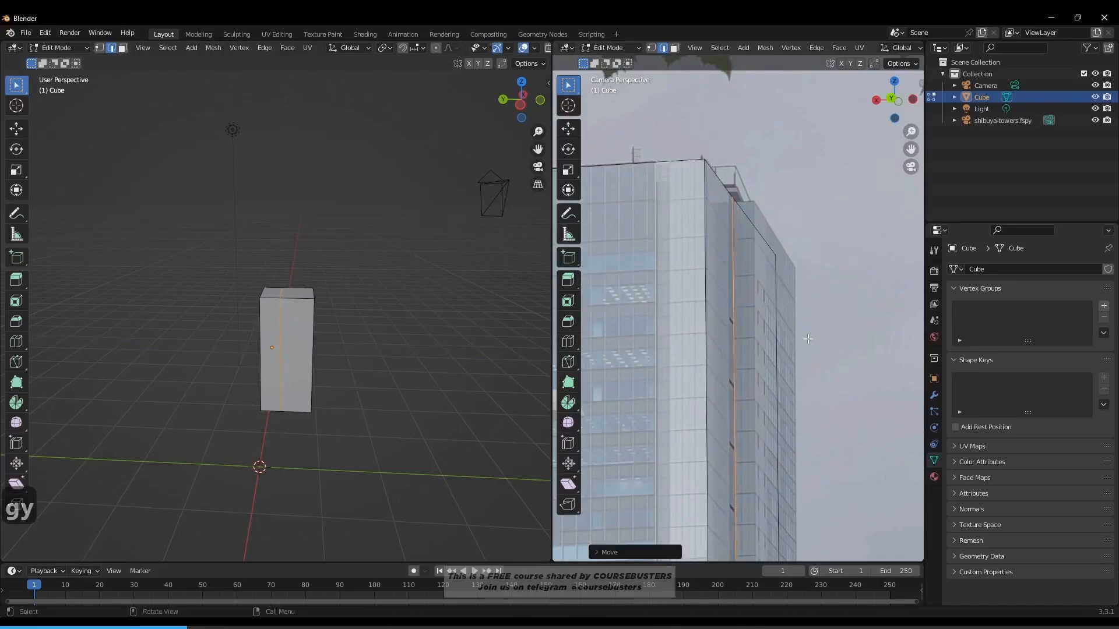
middle_click_drag(780, 345, 866, 255)
key("KP_0")
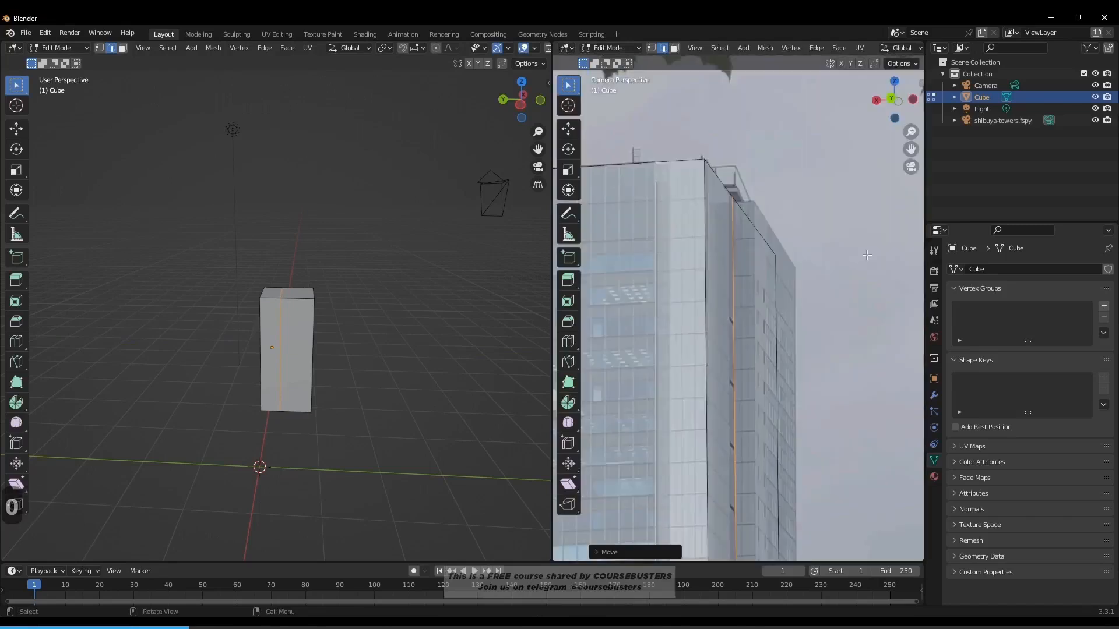
scroll(730, 242, "up", 4)
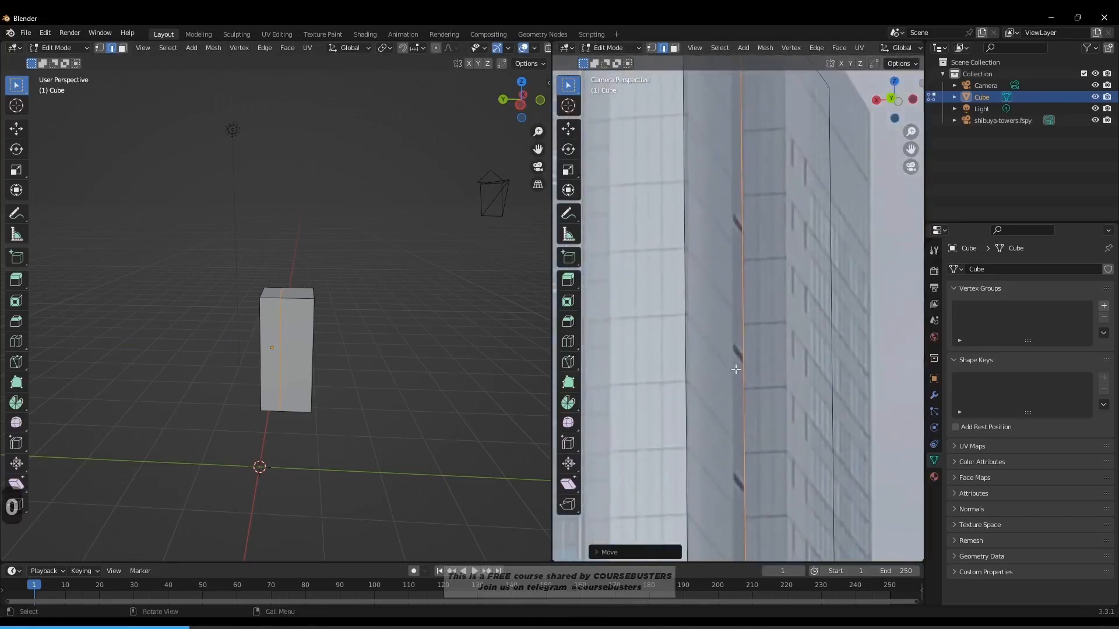
scroll(736, 303, "down", 5)
scroll(728, 289, "up", 3)
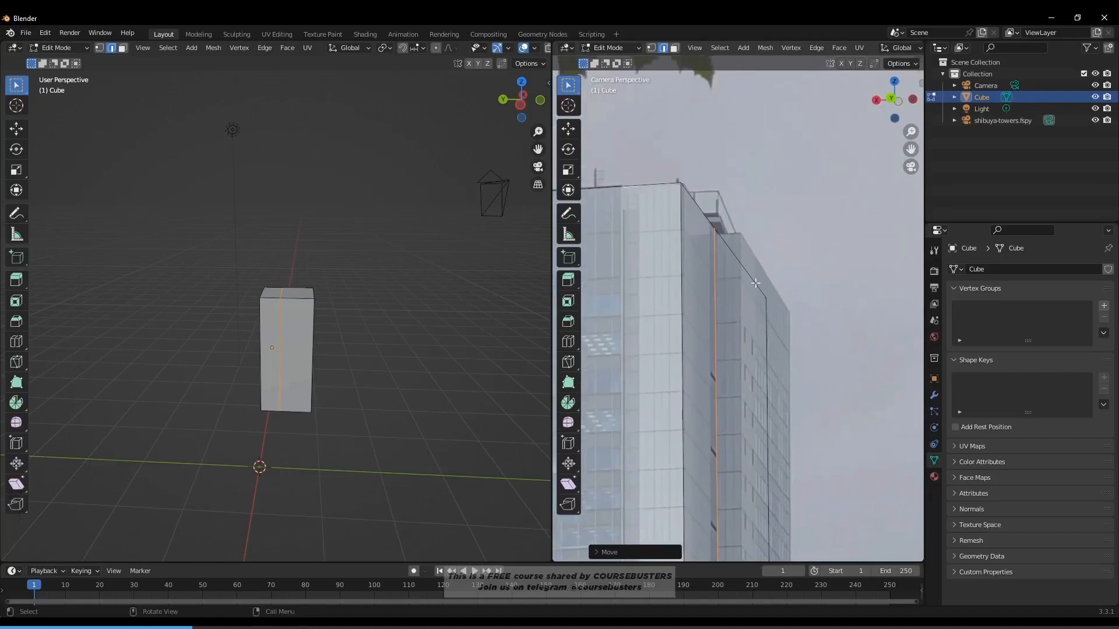
Select the rear strip of the -X side face behind the loop cut and extrude it about -0.04 m along X.
middle_click_drag(218, 334, 324, 387)
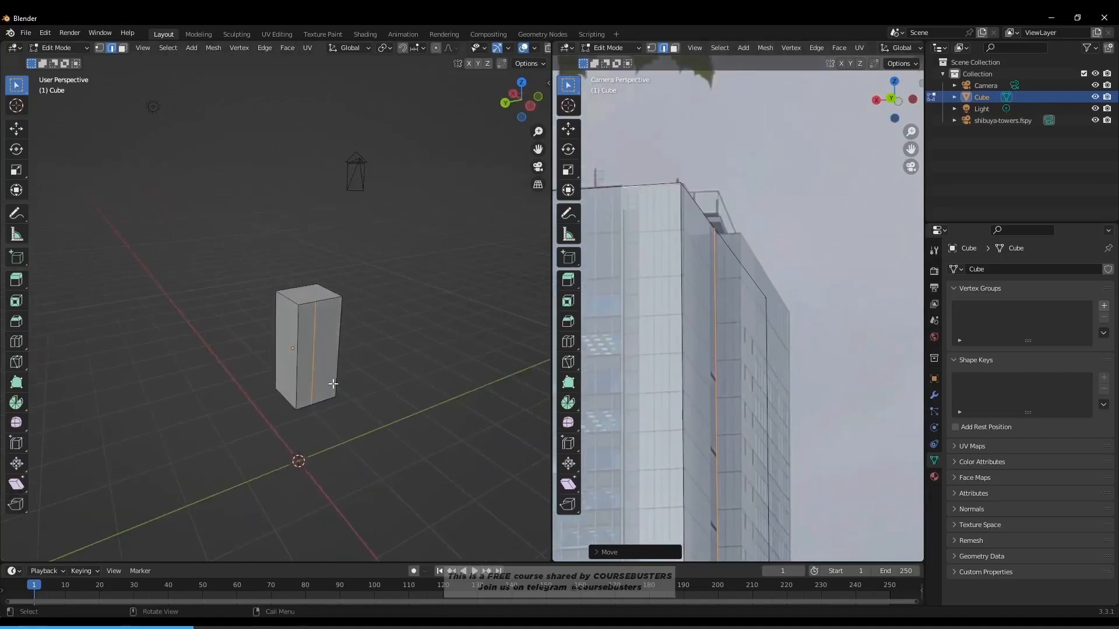
key("3")
left_click(329, 358)
middle_click_drag(373, 435, 399, 446)
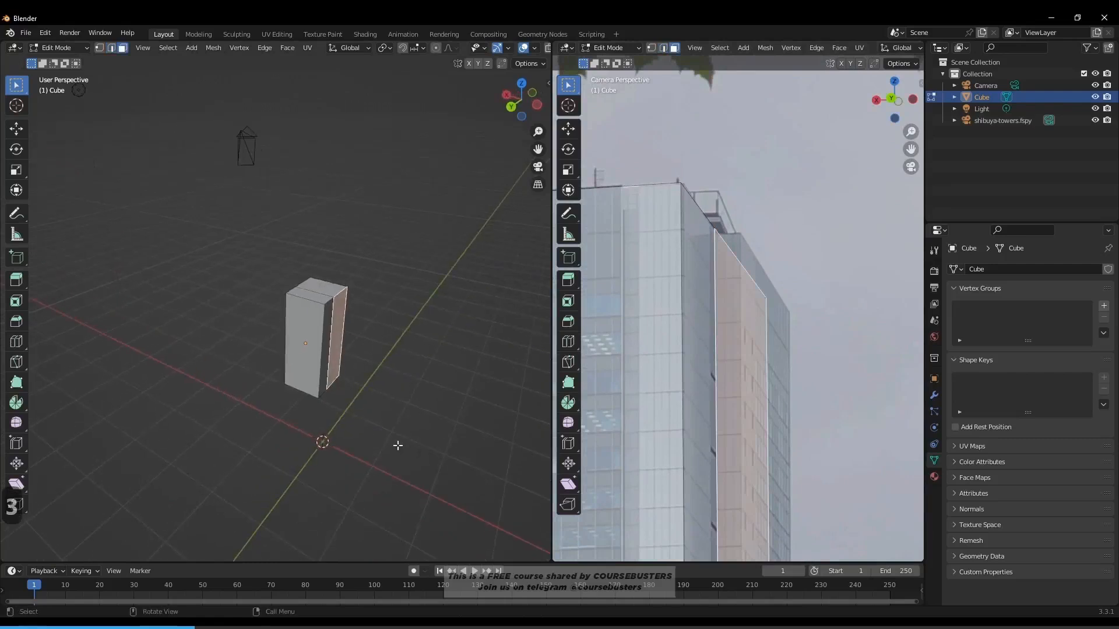
key("r")
right_click(398, 446)
key("e")
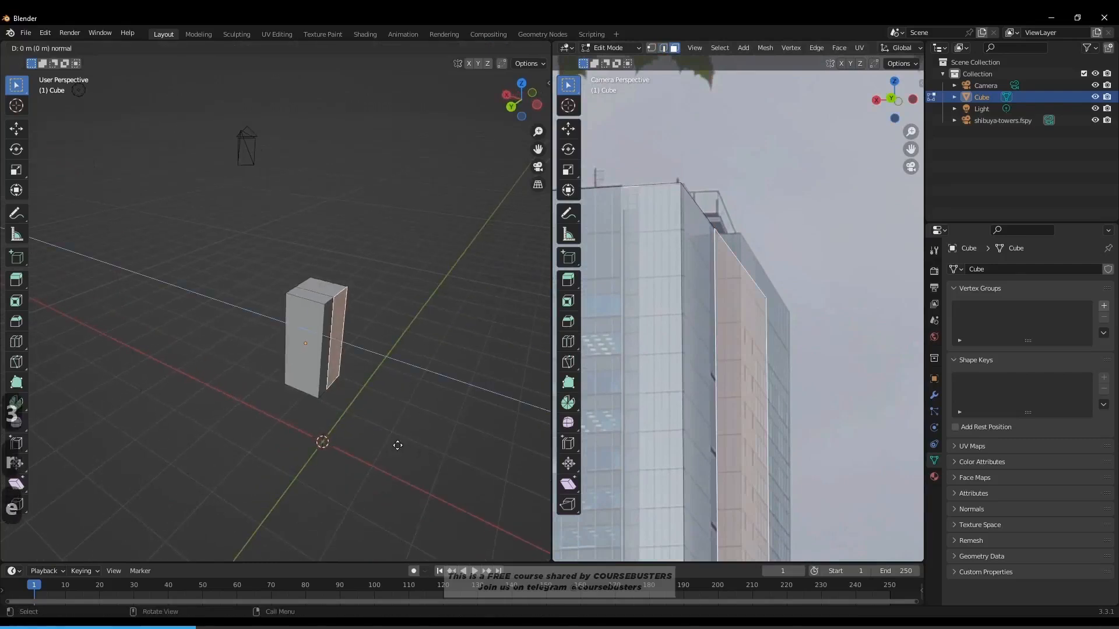
key("x")
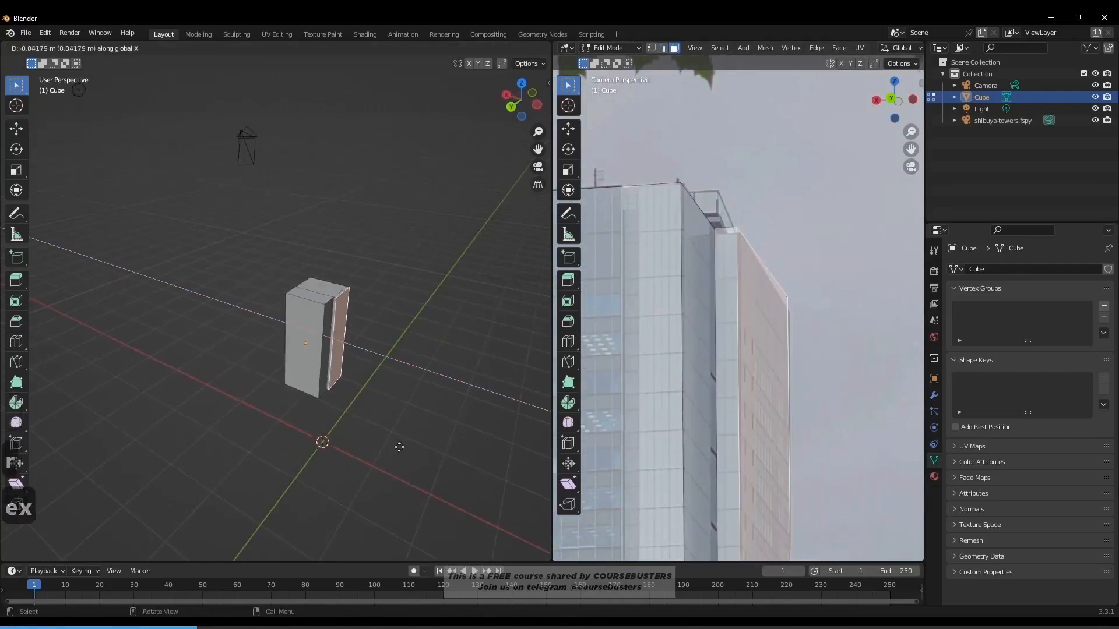
left_click(400, 447)
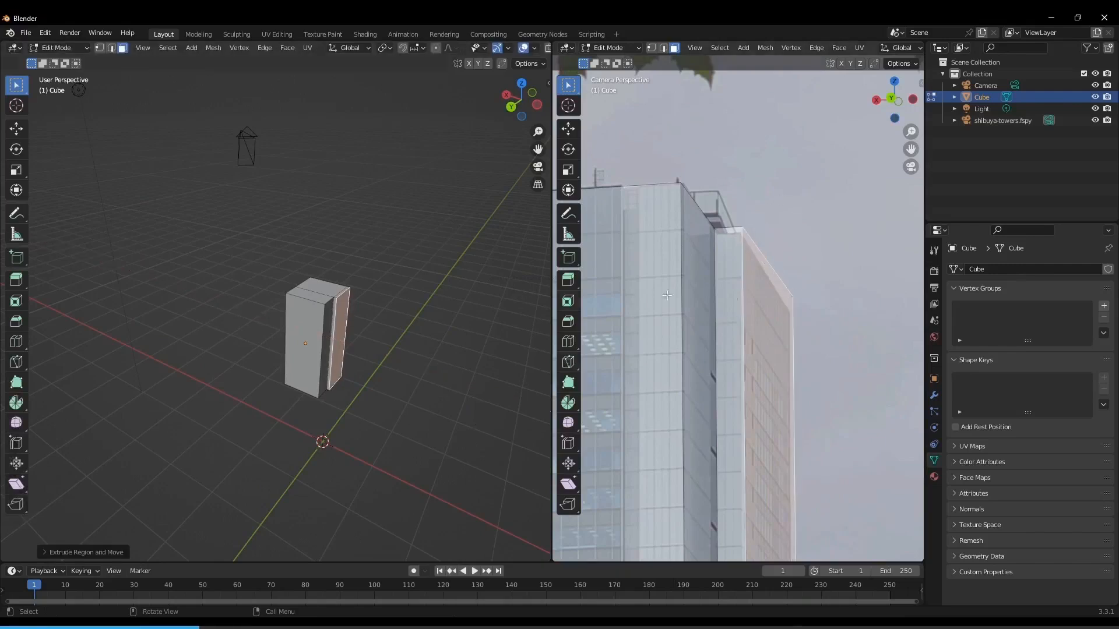
Select the matching rear strip on the opposite side and extrude it about 0.14 m along X to meet the tower's edge.
scroll(667, 295, "down", 3)
middle_click_drag(667, 296, 842, 273, "shift")
middle_click_drag(277, 376, 259, 326)
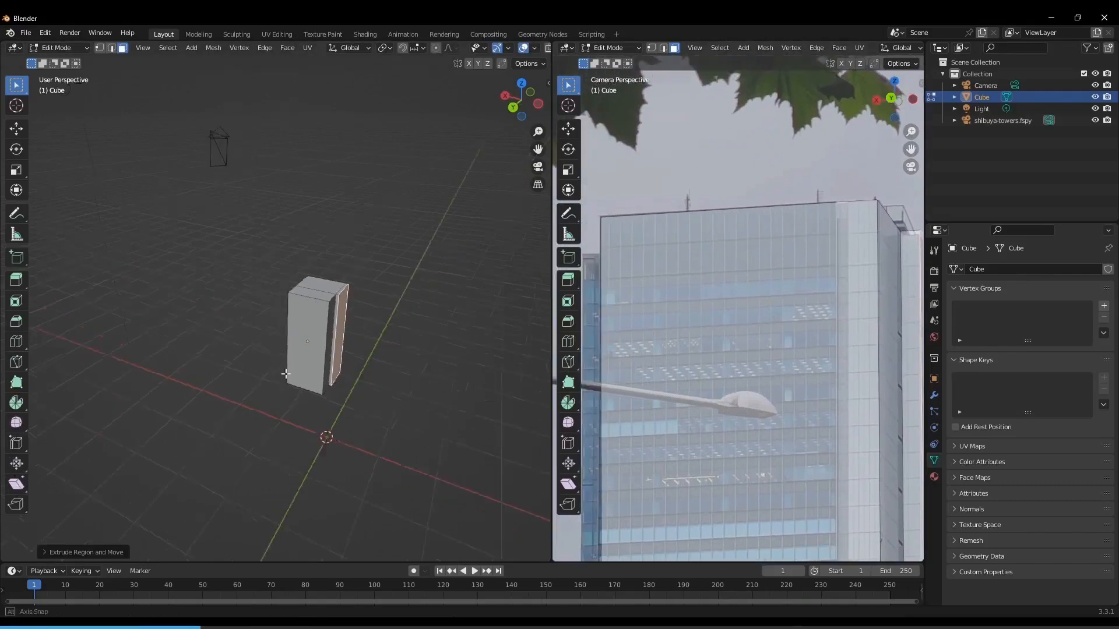
left_click(264, 325)
middle_click_drag(363, 337, 332, 348)
middle_click_drag(668, 349, 753, 317, "shift")
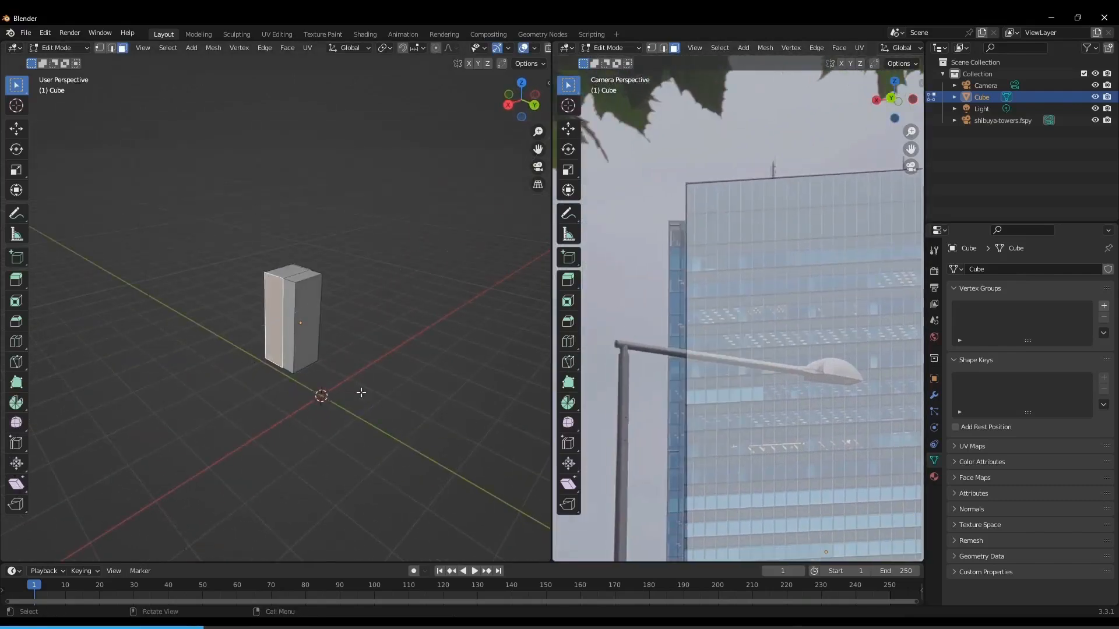
key("e")
key("x")
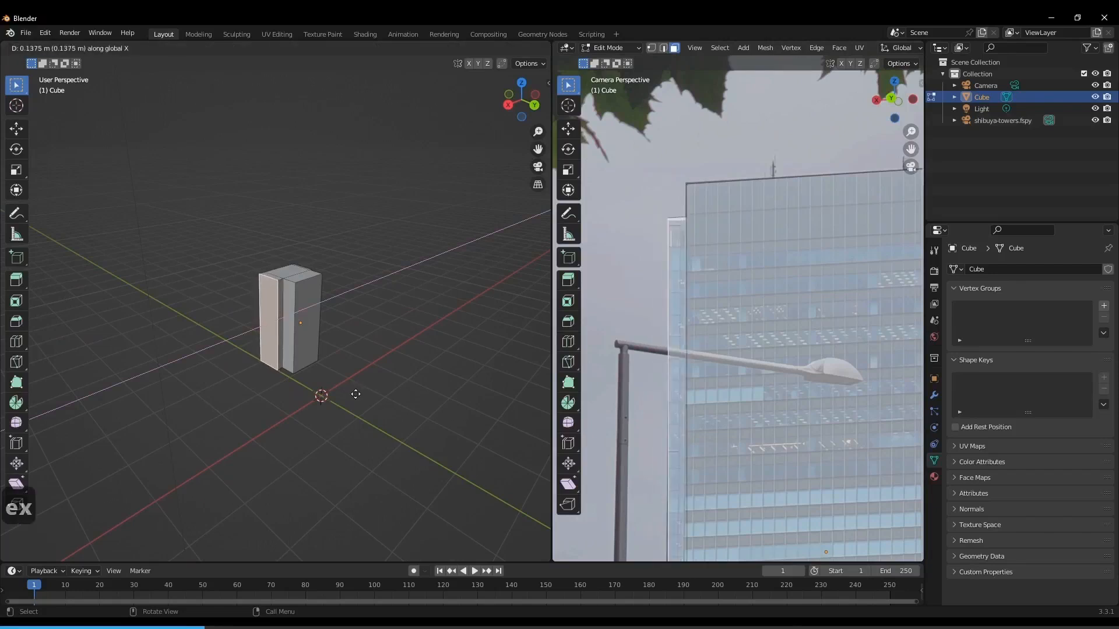
left_click(356, 394)
Select the rear section's central top face and extrude it about 0.11 m along Z to form the rooftop block.
middle_click_drag(362, 340, 335, 308)
scroll(308, 315, "up", 3)
scroll(806, 316, "down", 3)
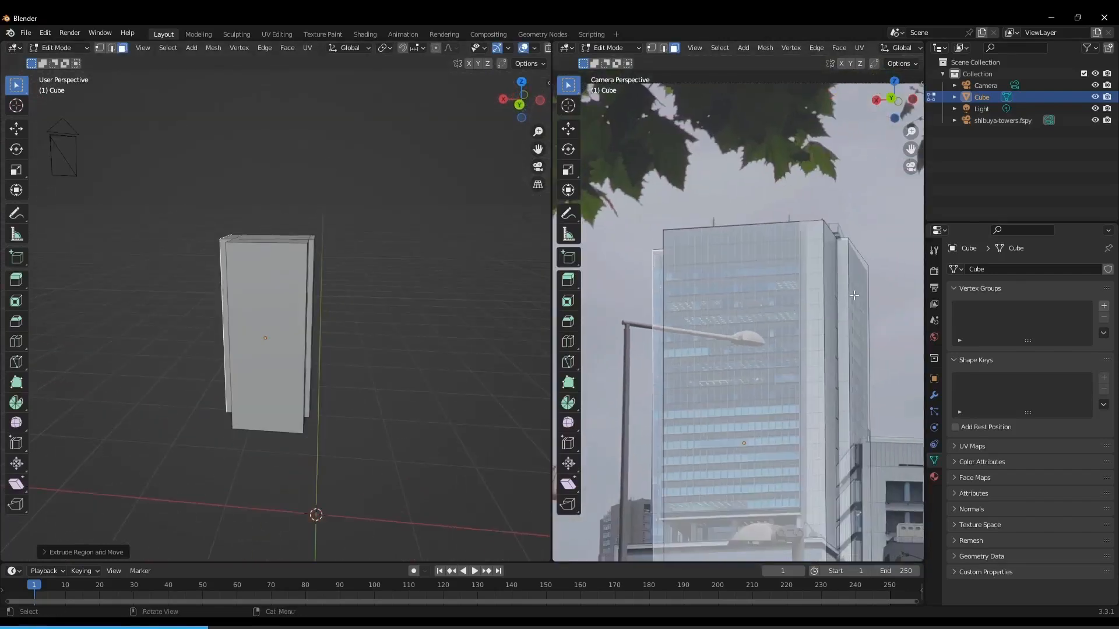
middle_click_drag(441, 376, 309, 275)
scroll(309, 276, "up", 2)
left_click(310, 276)
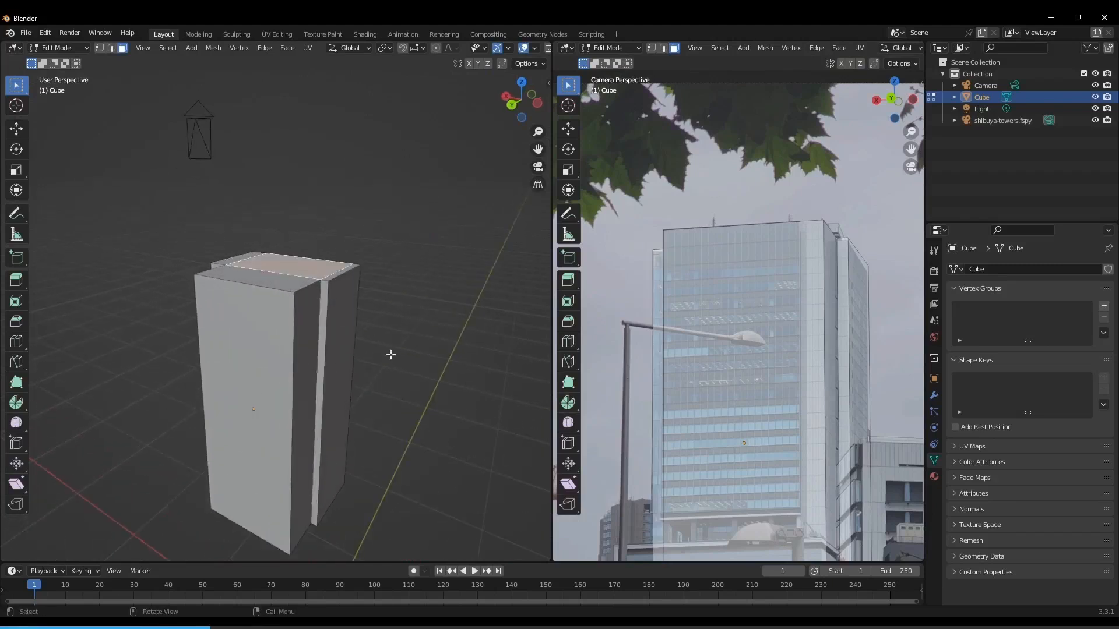
mouse_move(390, 352)
middle_mouse_down()
mouse_move(400, 337)
mouse_move(425, 373)
mouse_move(394, 369)
middle_mouse_up()
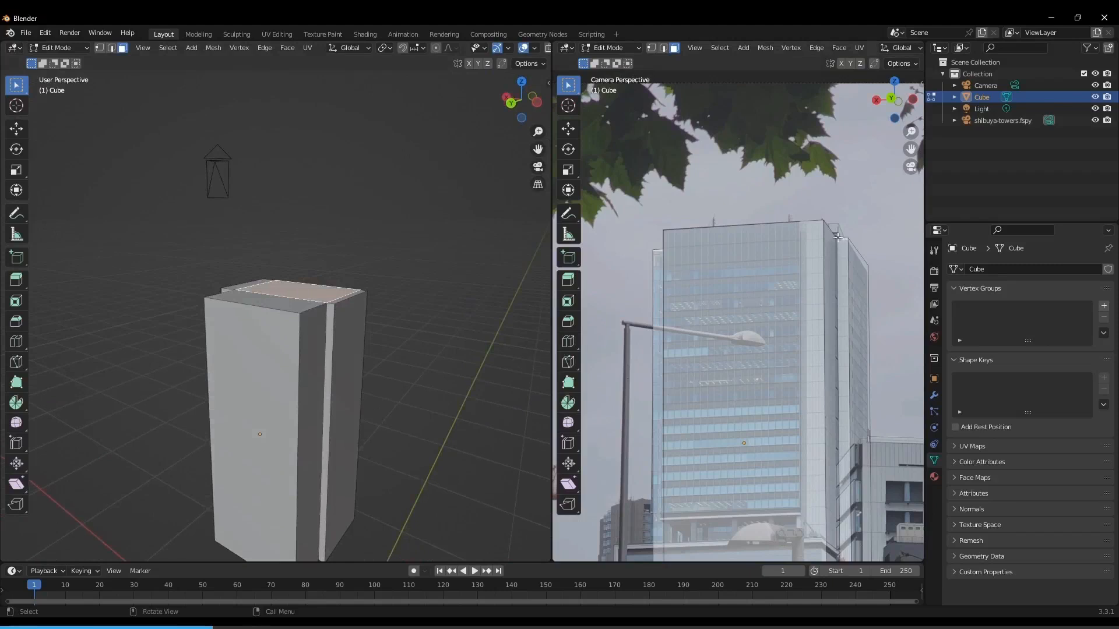
scroll(838, 222, "up", 3)
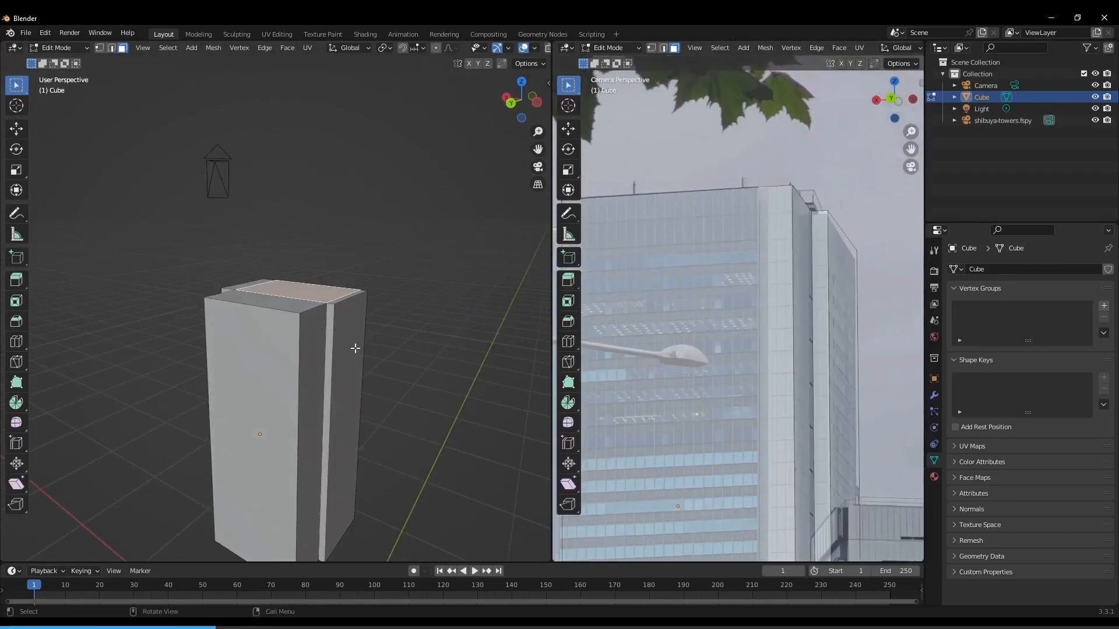
key("e")
key("z")
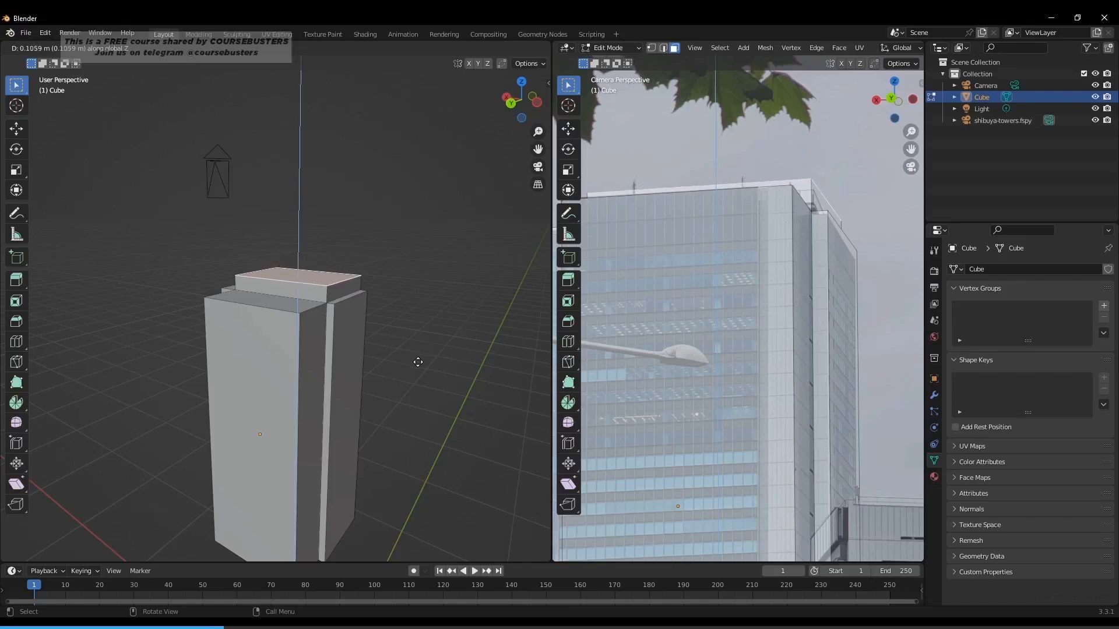
left_click(418, 360)
Return to Object Mode and examine the model's lower part against the tower's base in the camera view.
scroll(418, 361, "down", 5)
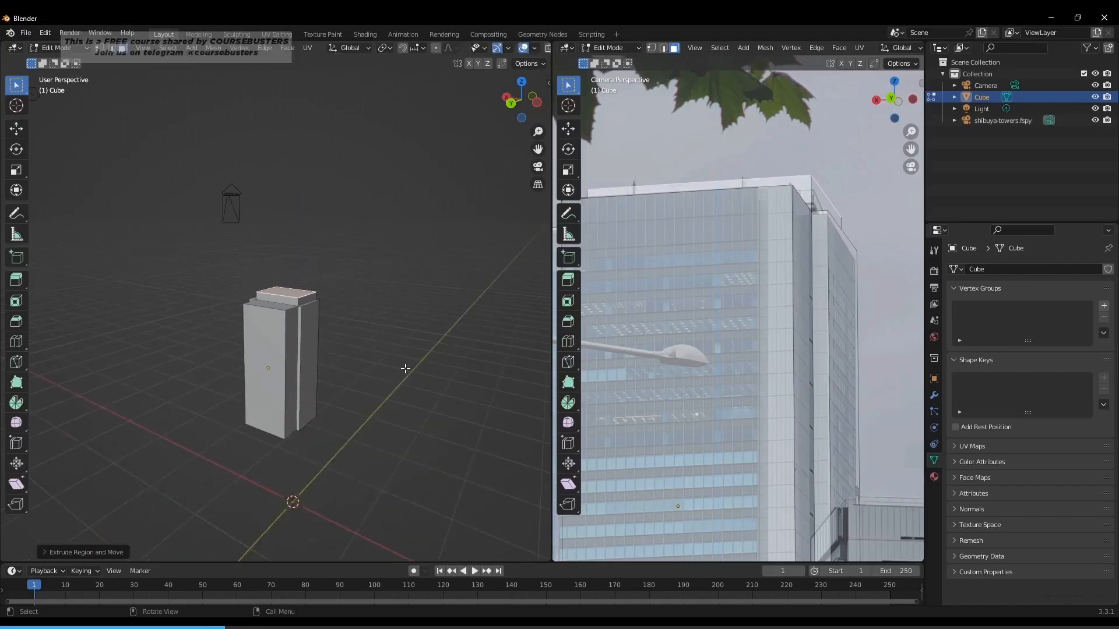
key("Tab")
middle_click_drag(387, 405, 443, 304)
scroll(901, 335, "down", 4)
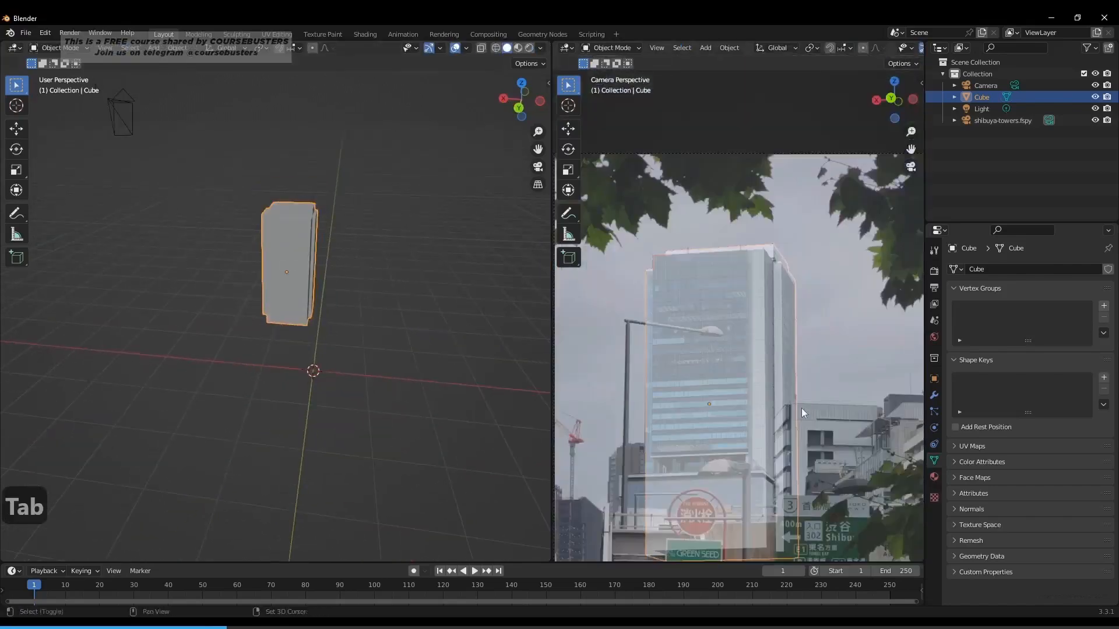
middle_click_drag(802, 408, 833, 286, "shift")
scroll(762, 361, "up", 4)
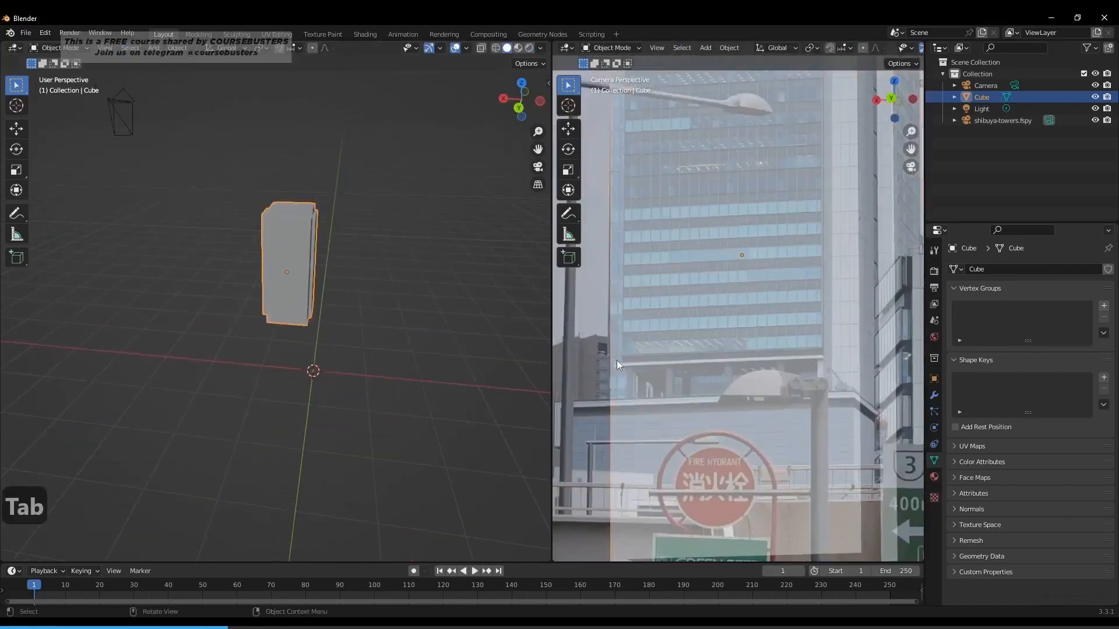
Add a horizontal loop cut around the tower in Edit Mode and move it about -0.5 m along Z toward the base.
scroll(690, 219, "down", 2)
middle_click_drag(692, 176, 687, 302, "shift")
scroll(290, 273, "up", 4)
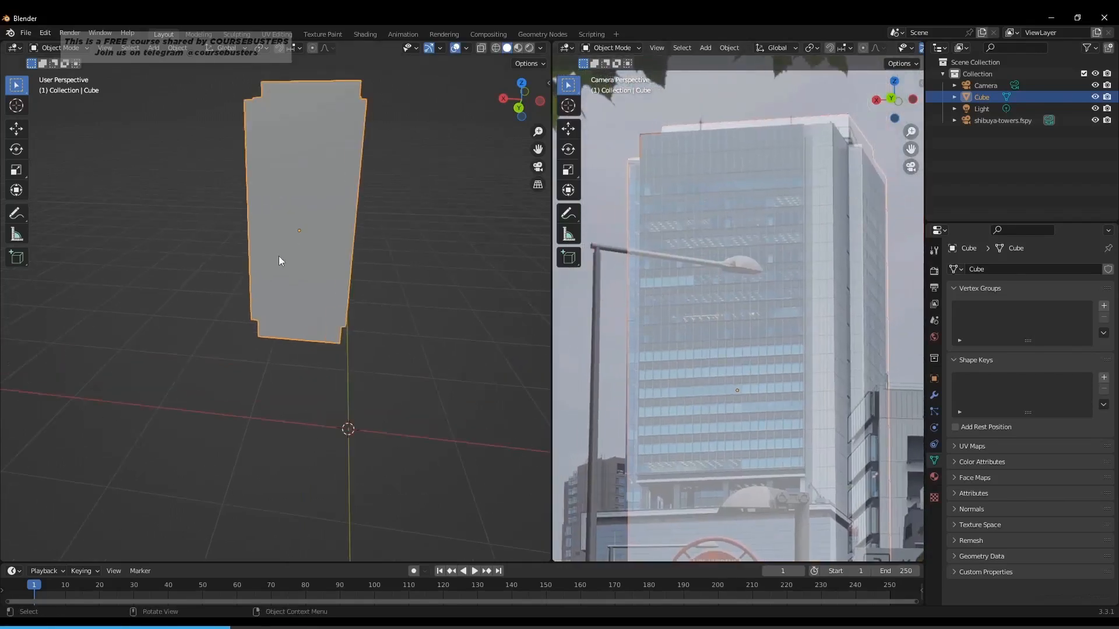
key("Tab")
scroll(370, 304, "down", 3, "shift")
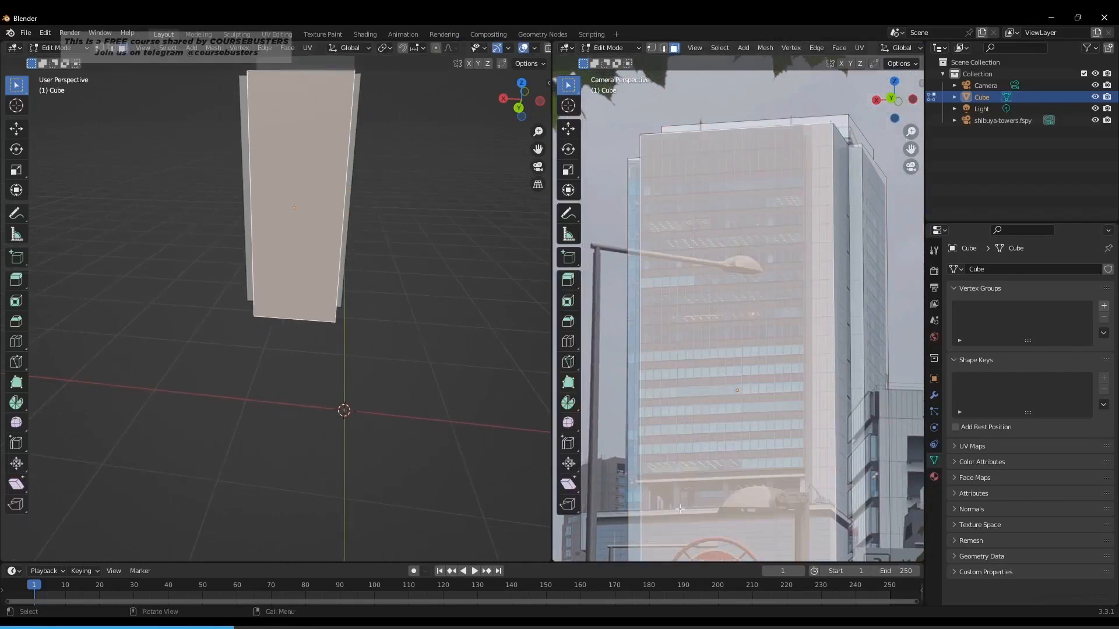
middle_click_drag(187, 298, 339, 175)
key("alt+a")
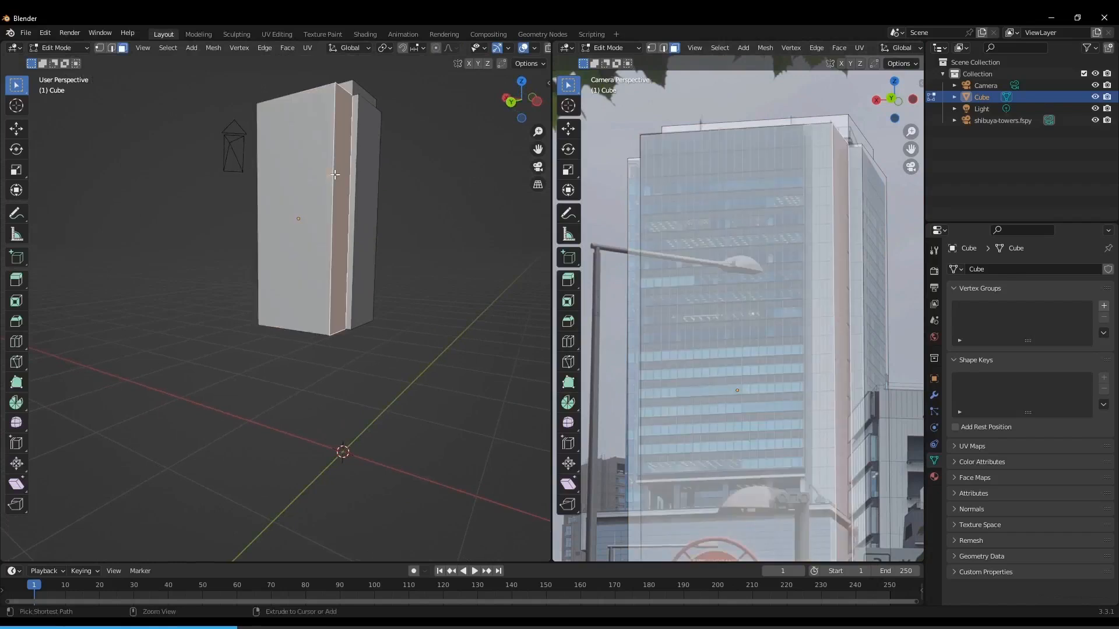
key("ctrl+r")
left_click(335, 175)
right_click(335, 175)
key("g")
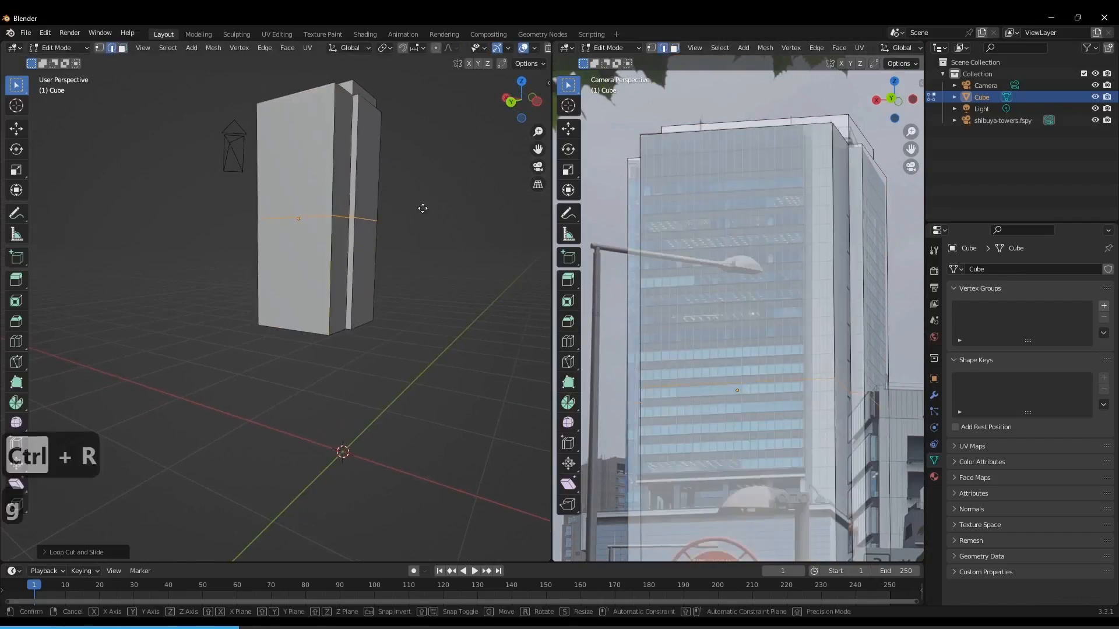
key("z")
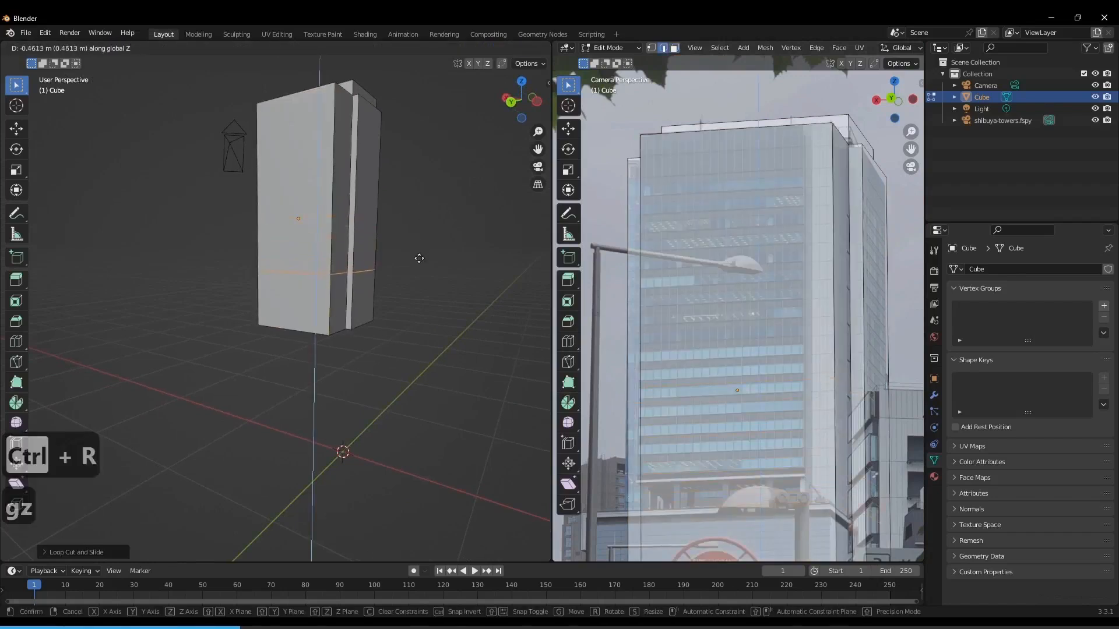
left_click(419, 261)
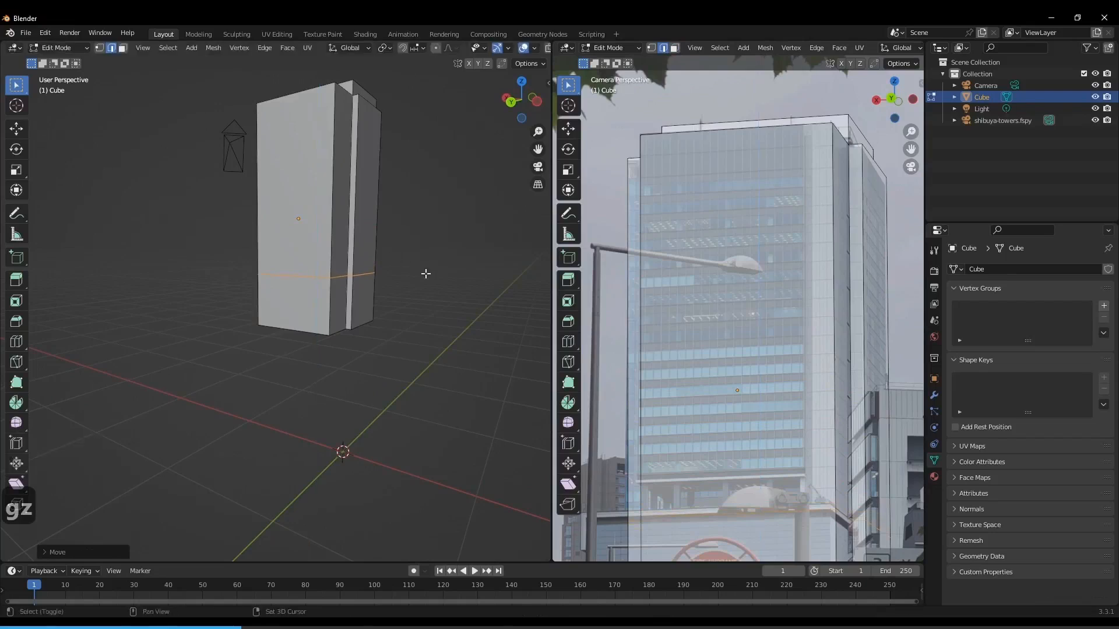
Add a second horizontal loop cut above the first and move it about -0.6 m along Z to the underside of the photo's window rows.
middle_click_drag(425, 268, 508, 227)
middle_click_drag(826, 492, 842, 333, "shift")
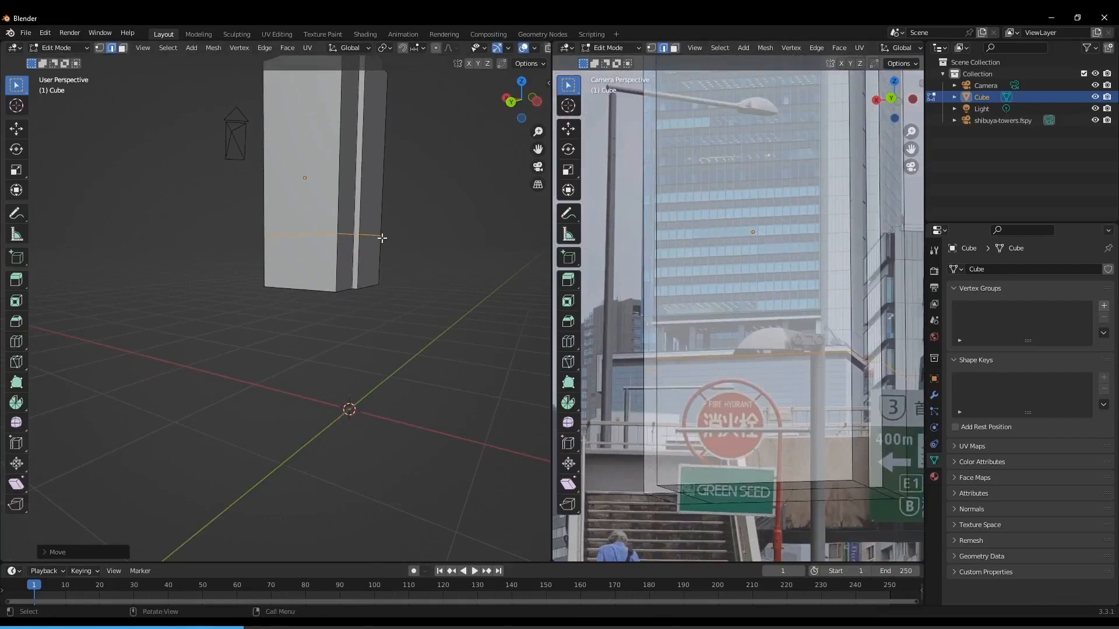
left_click(358, 209)
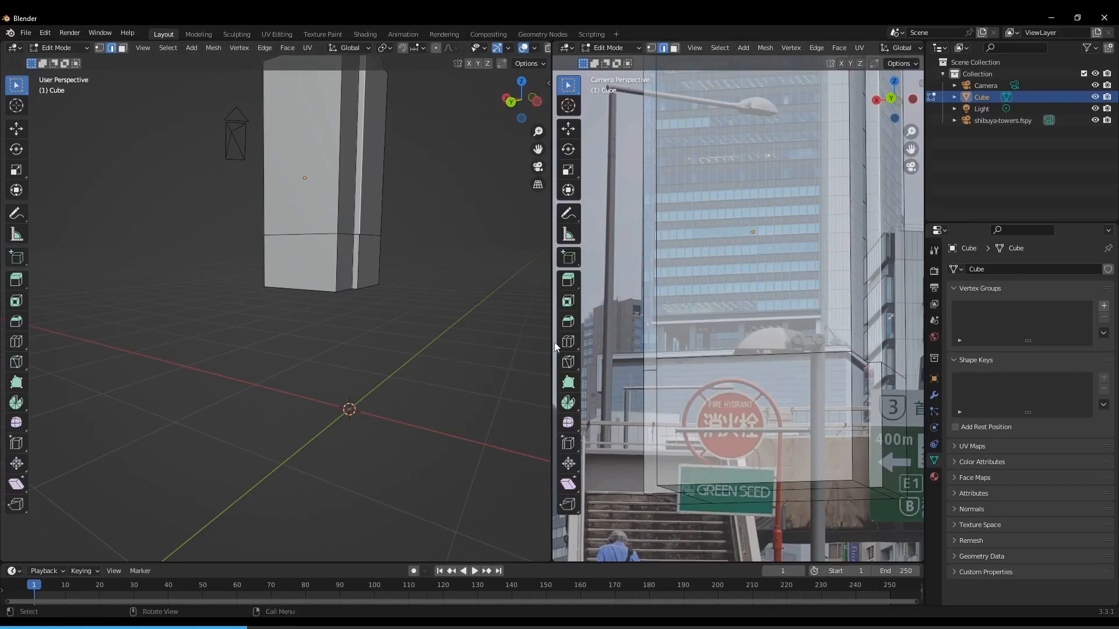
key("ctrl+r")
left_click(355, 171)
key("g")
key("z")
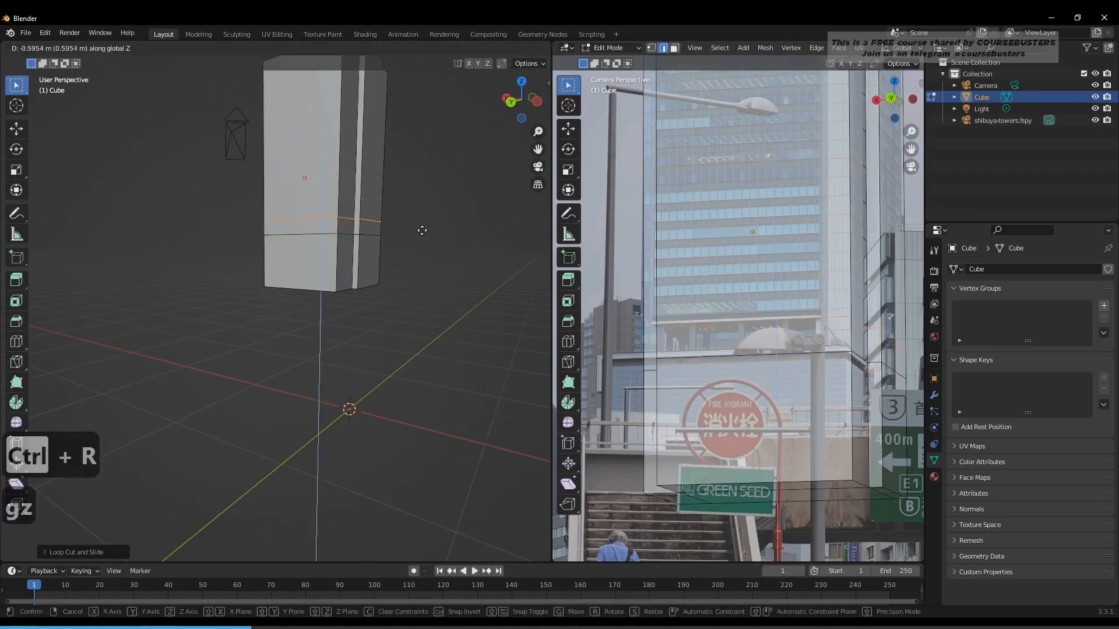
left_click(422, 230)
Add a vertical loop cut through the front section and move it about -0.25 m along X to the edge of the photo's windows.
middle_click_drag(520, 233, 502, 290)
scroll(396, 319, "up", 3)
middle_click_drag(395, 341, 811, 341)
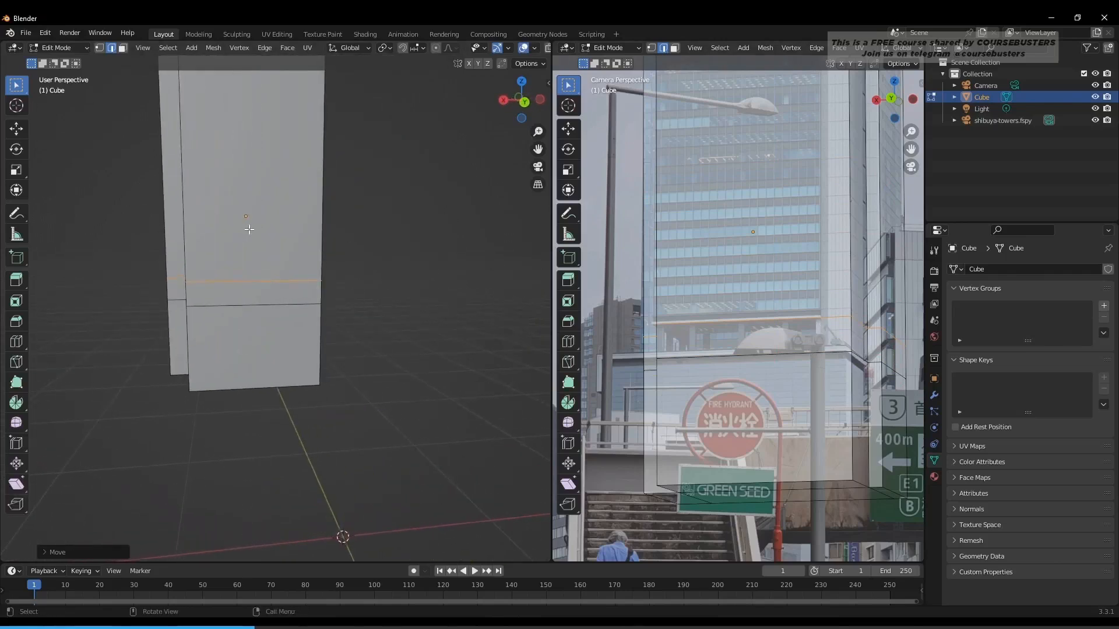
key("ctrl+r")
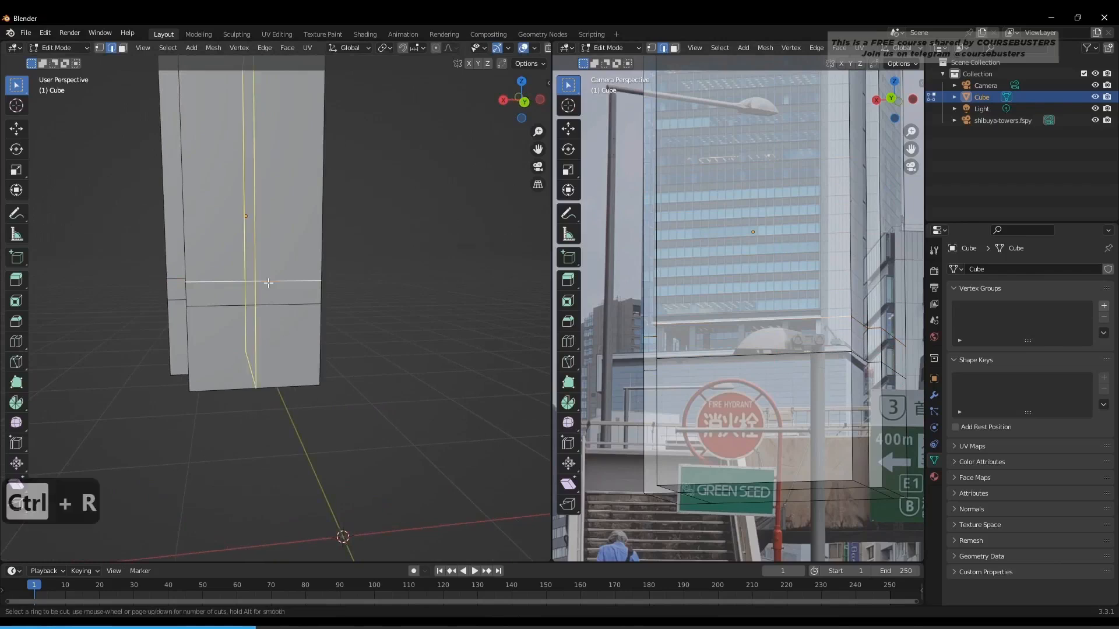
left_click(272, 285)
right_click(272, 284)
middle_click_drag(404, 346, 379, 346)
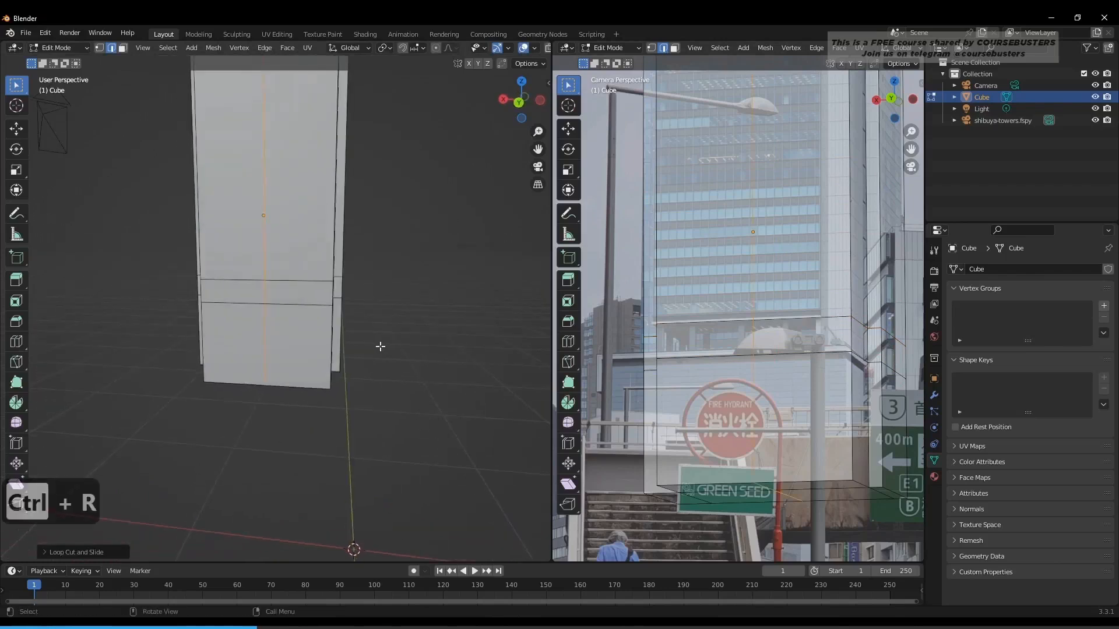
key("g")
key("x")
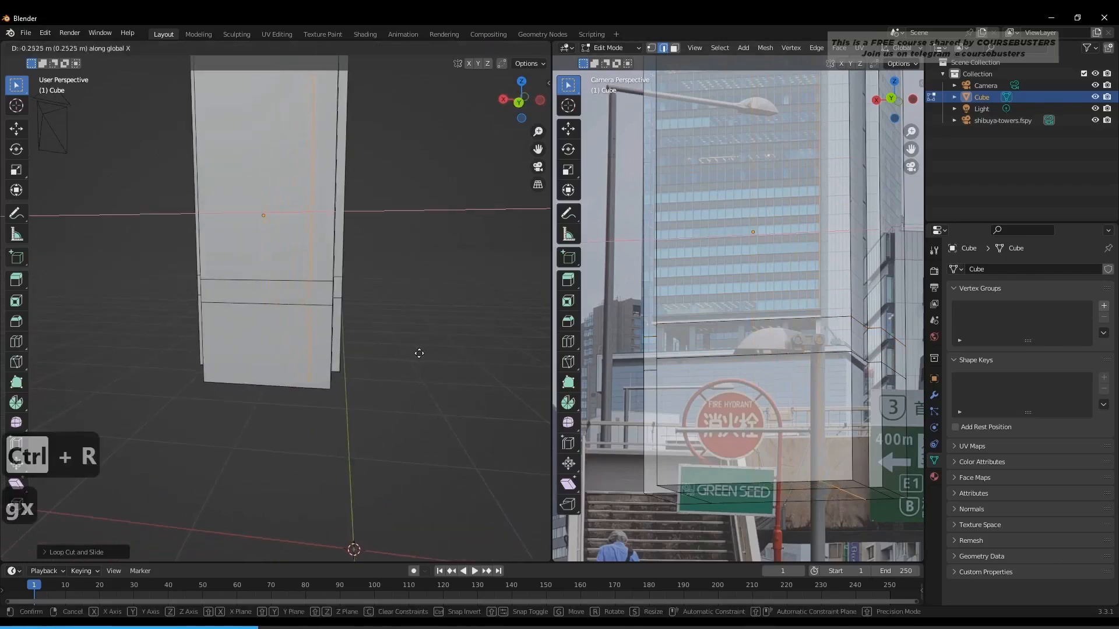
left_click(419, 354)
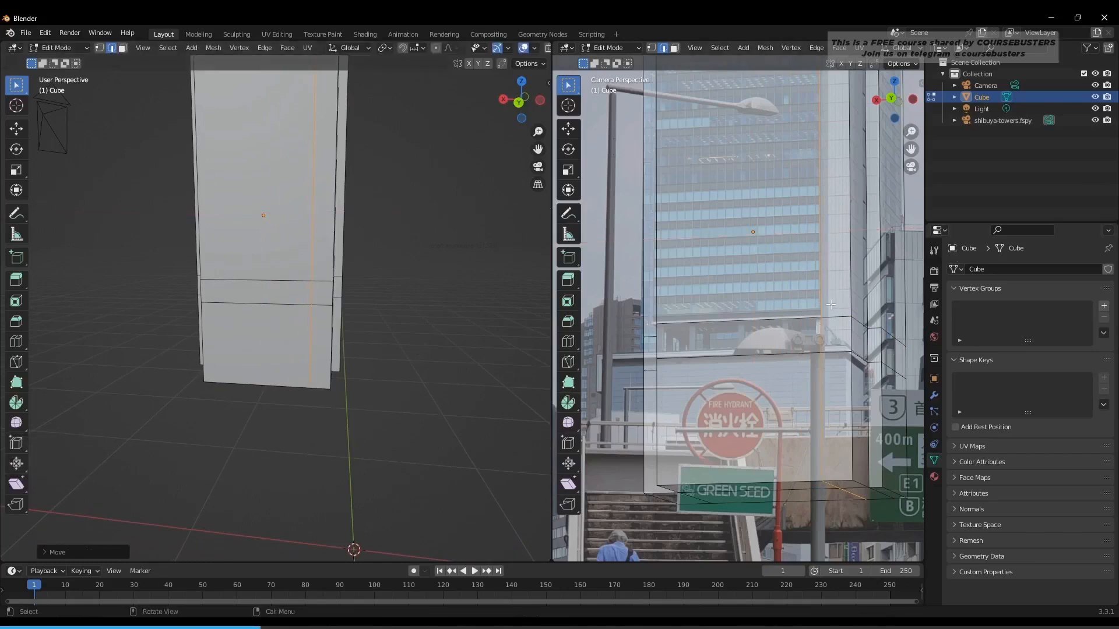
Delete the wide front face and the adjoining side face between the two horizontal loop cuts to open a recess.
middle_click_drag(266, 376, 376, 415)
scroll(255, 345, "up", 3)
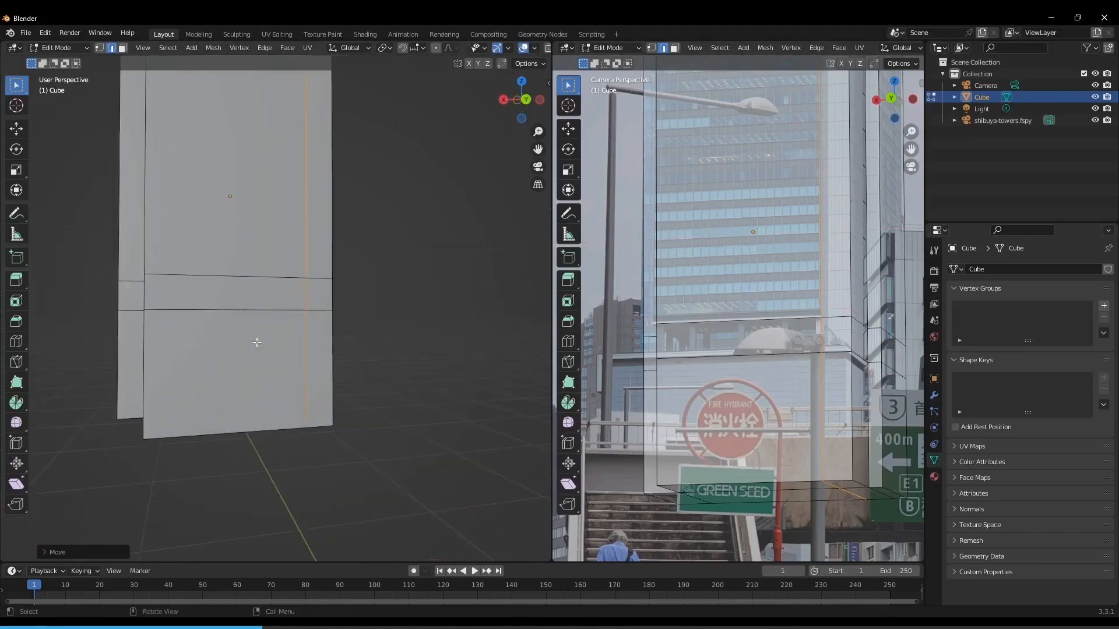
middle_click_drag(256, 344, 357, 377)
key("3")
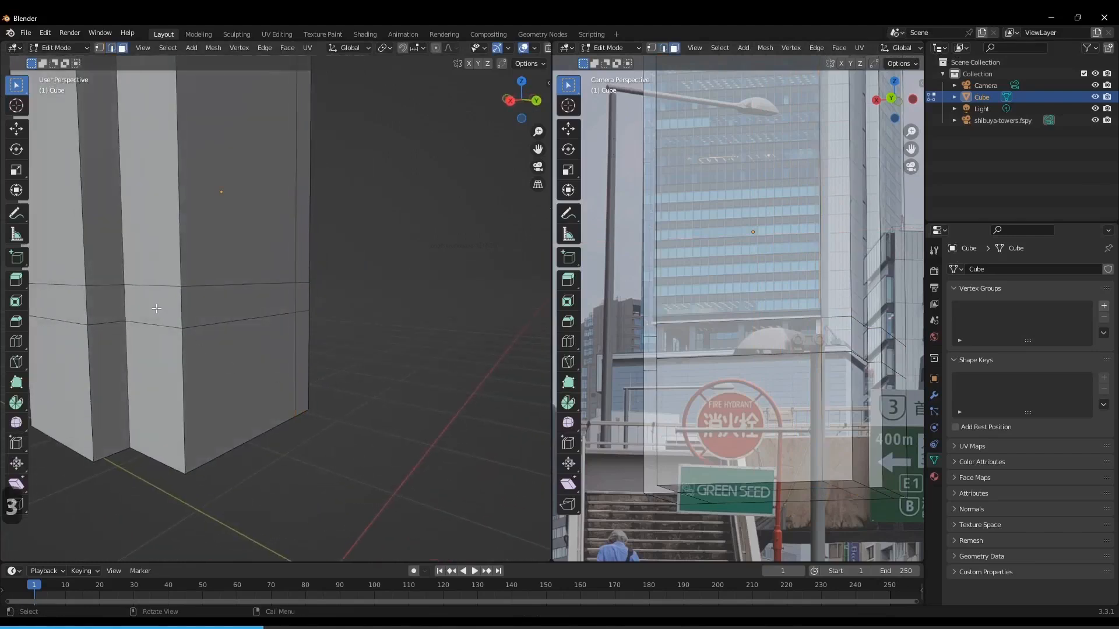
left_click(156, 308)
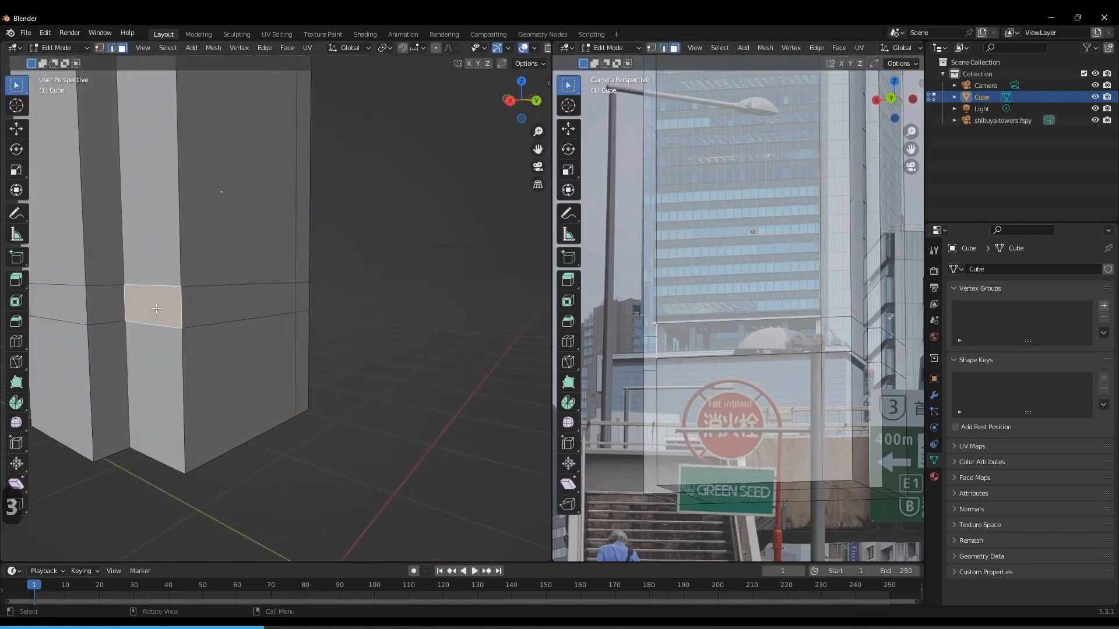
left_click(208, 299, "shift")
key("x")
left_click(169, 326)
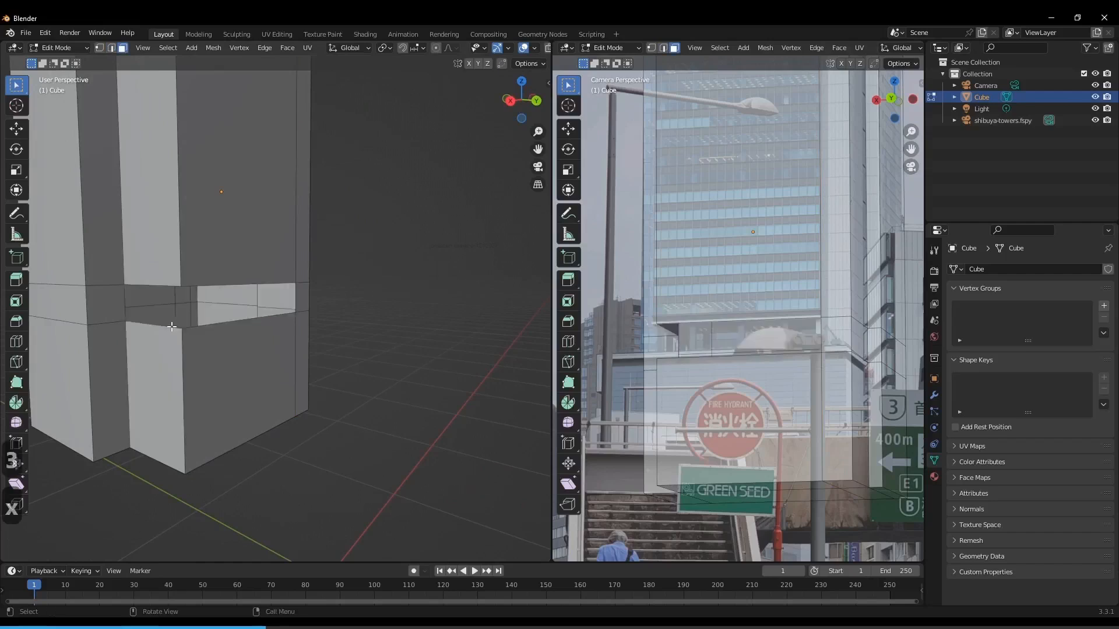
Switch to edge selection and turn on snapping with Edge as the snap target.
middle_click_drag(169, 325, 279, 328)
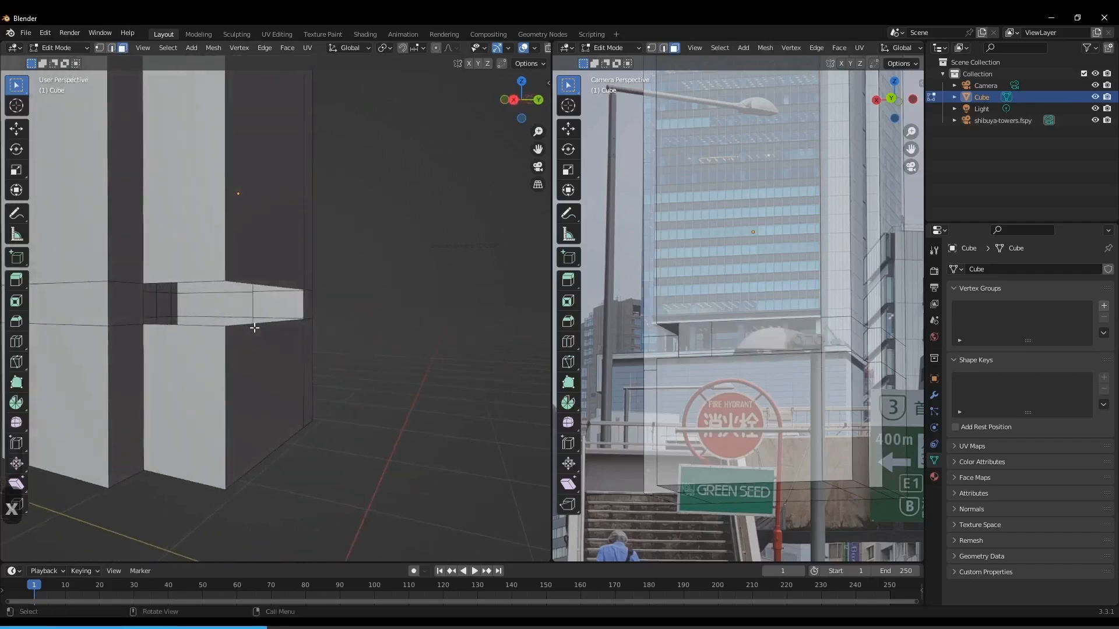
key("2")
left_click(419, 51)
left_click(396, 105)
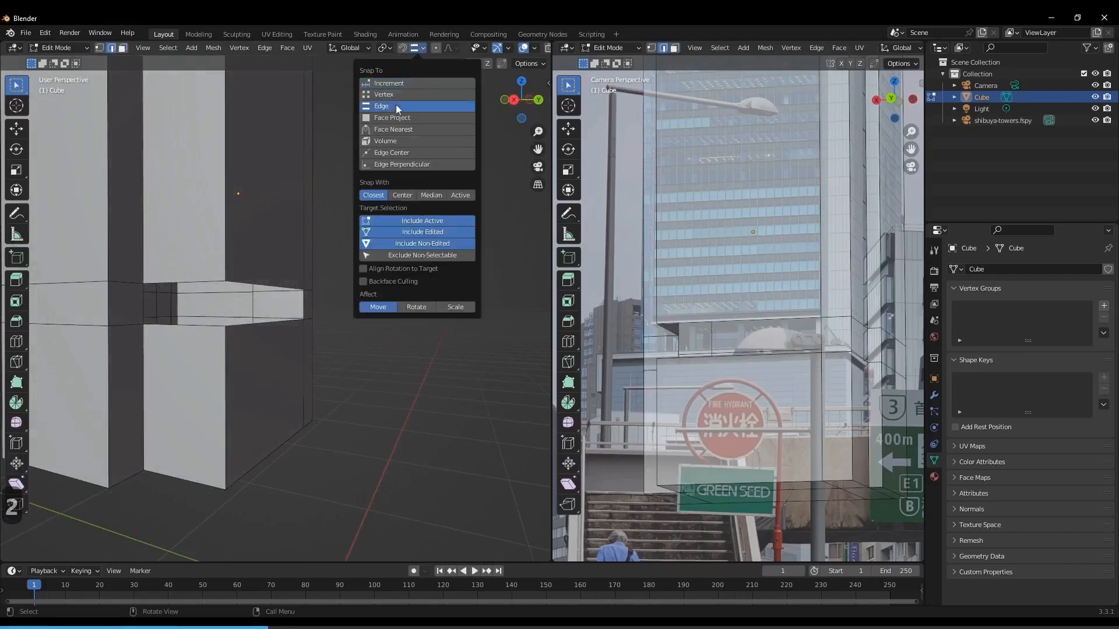
left_click(402, 48)
Extrude the vertical edge at the recess's closed end inward along Y, snapped to the depth of the tower's side step.
middle_click_drag(287, 499, 343, 363)
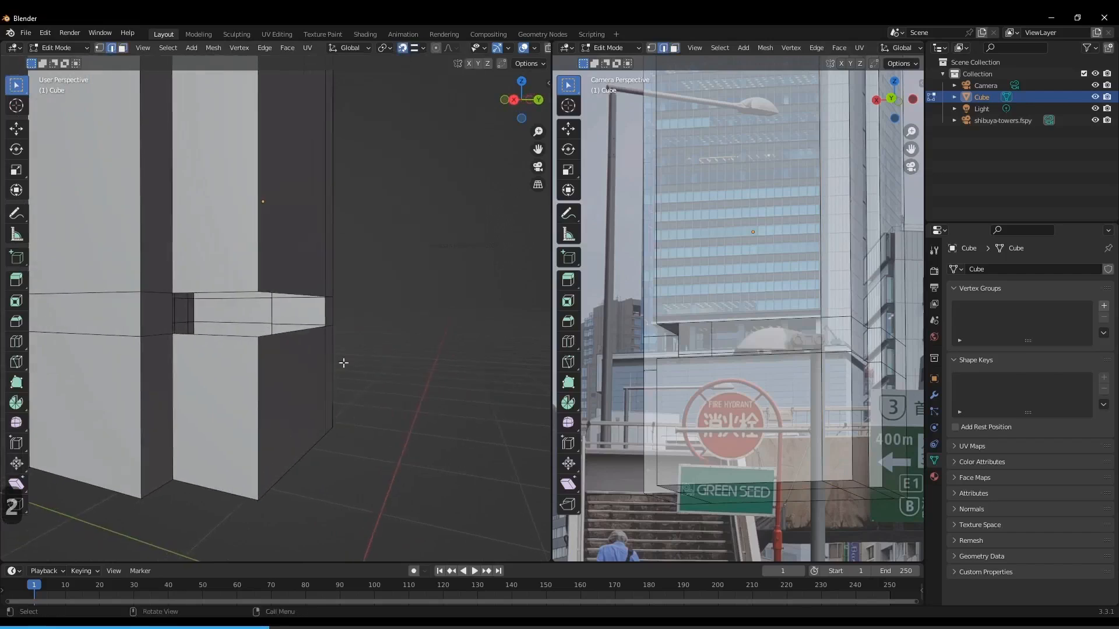
middle_click_drag(322, 305, 217, 332)
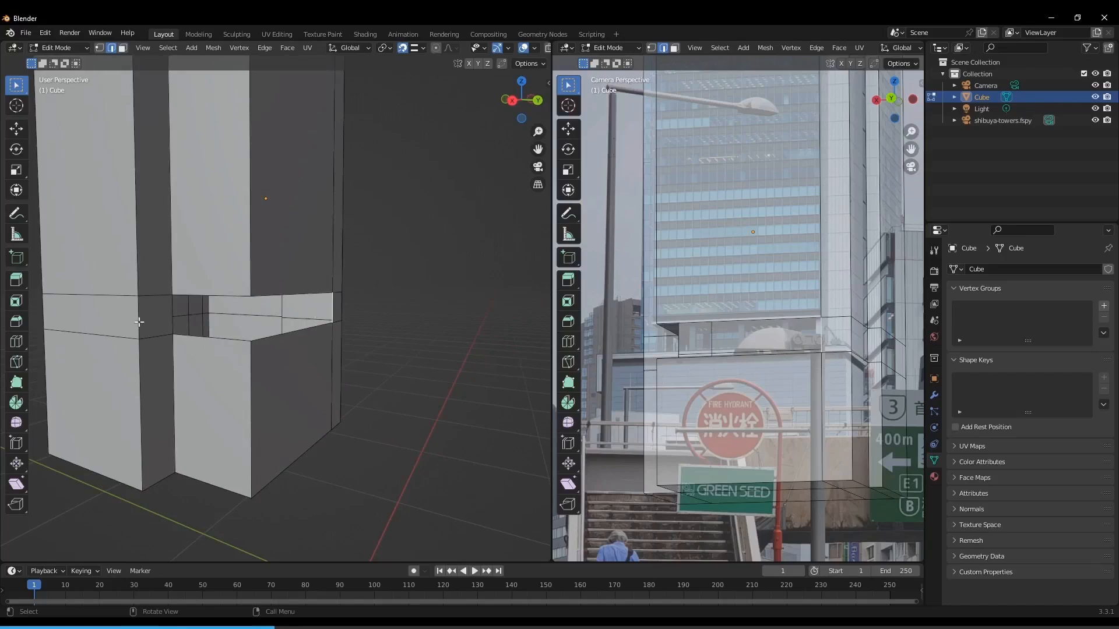
key("g")
key("y")
left_click(173, 306)
middle_click_drag(289, 317, 294, 293)
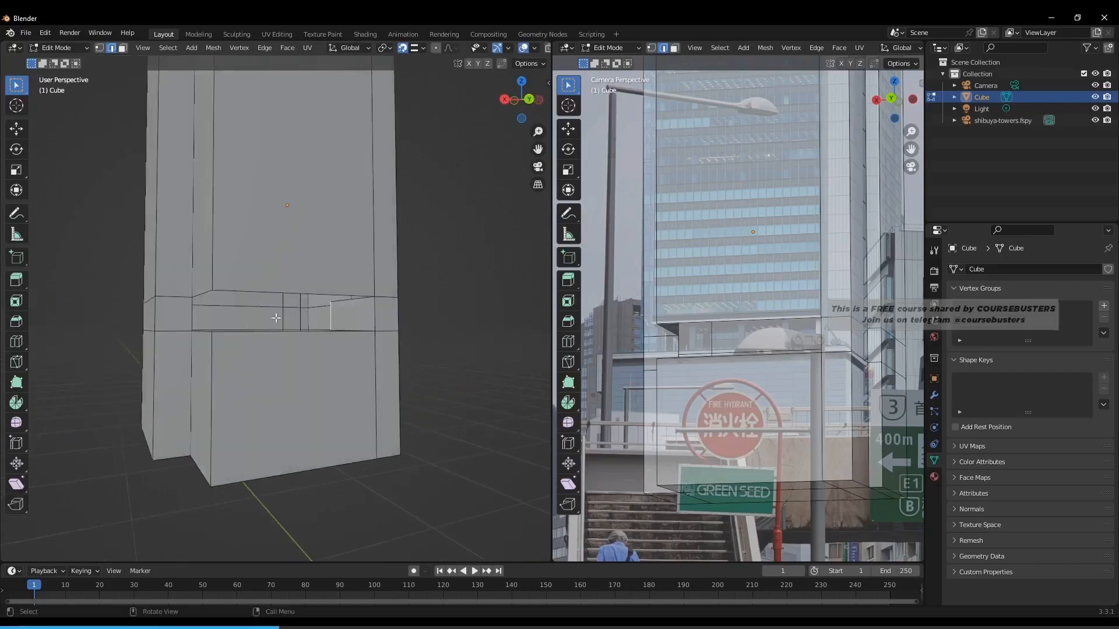
Fill the recess's back wall and ceiling with faces built from their bordering edges.
left_click(195, 318, "shift")
key("f")
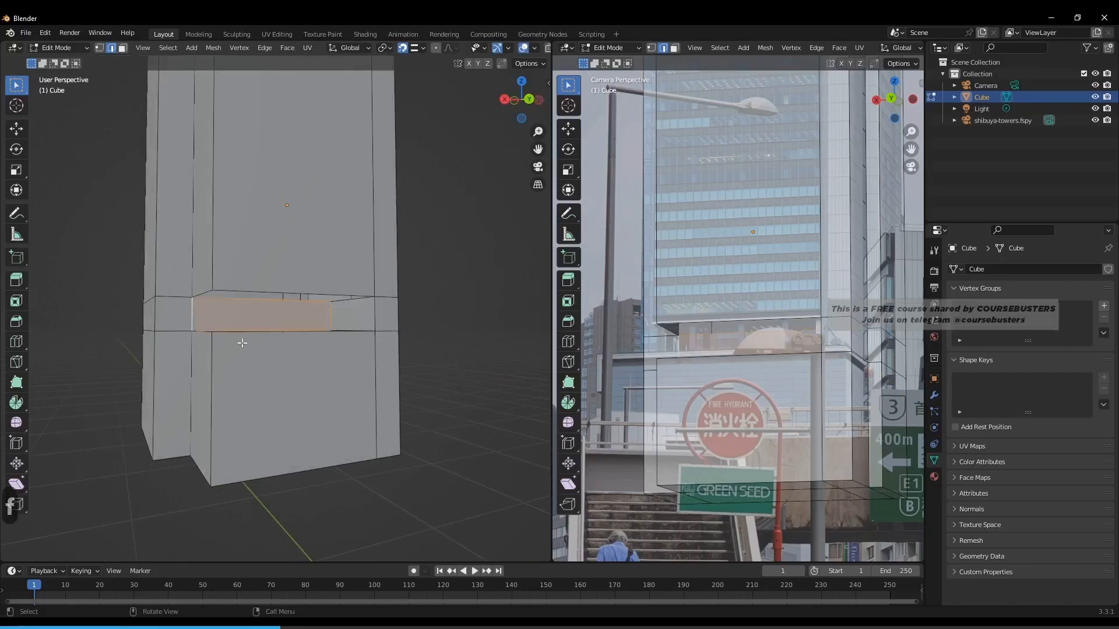
middle_click_drag(243, 342, 265, 306)
left_click(273, 316, "shift")
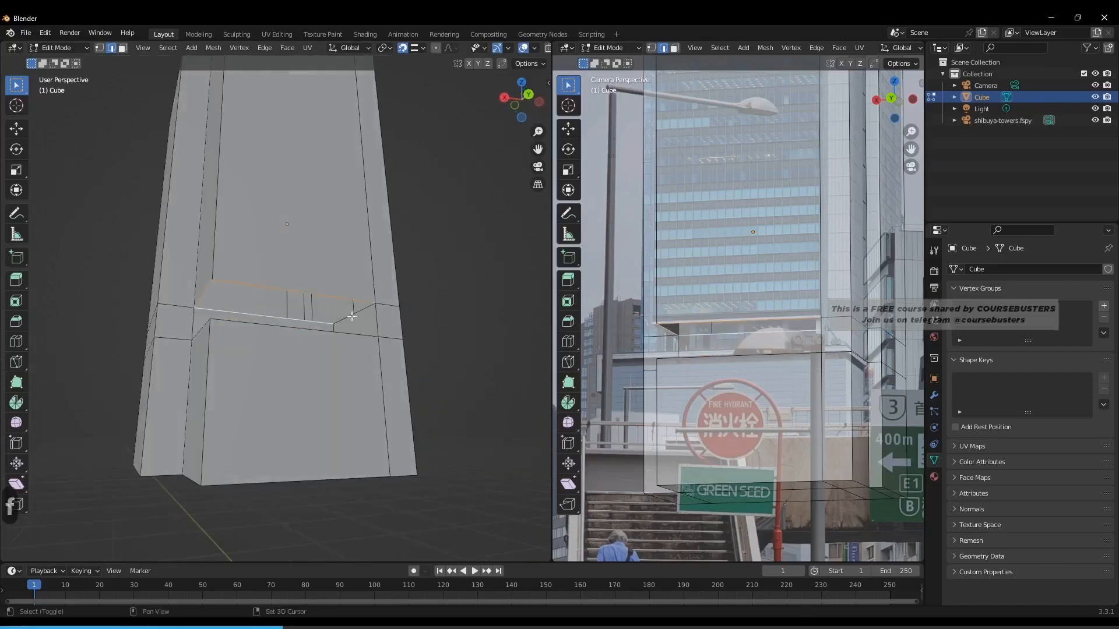
left_click(352, 316, "shift")
key("f")
Fill the recess's floor with a face from its bordering edges and return to Object Mode.
middle_click_drag(352, 316, 247, 315)
left_click(341, 318, "shift")
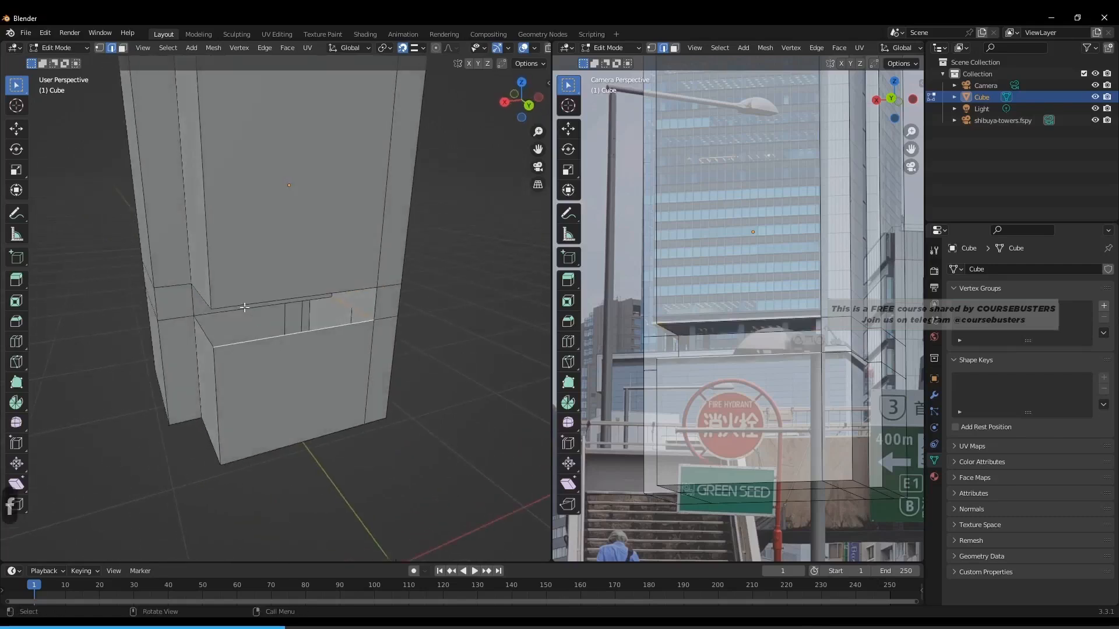
left_click(229, 314, "shift")
left_click(208, 337, "shift")
key("f")
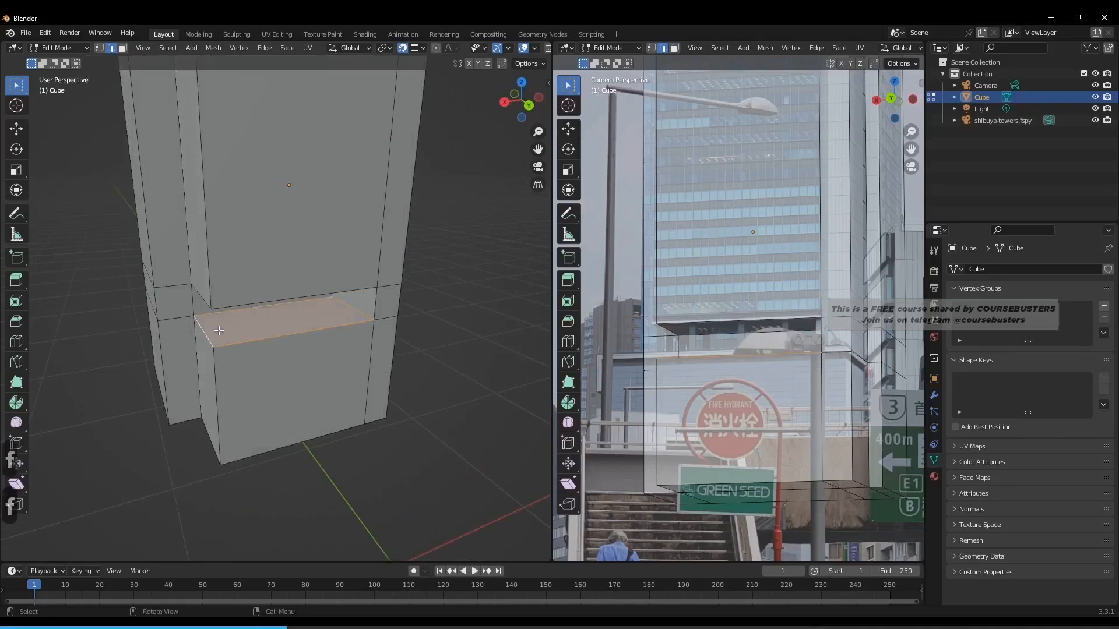
key("Tab")
middle_click_drag(303, 328, 276, 297)
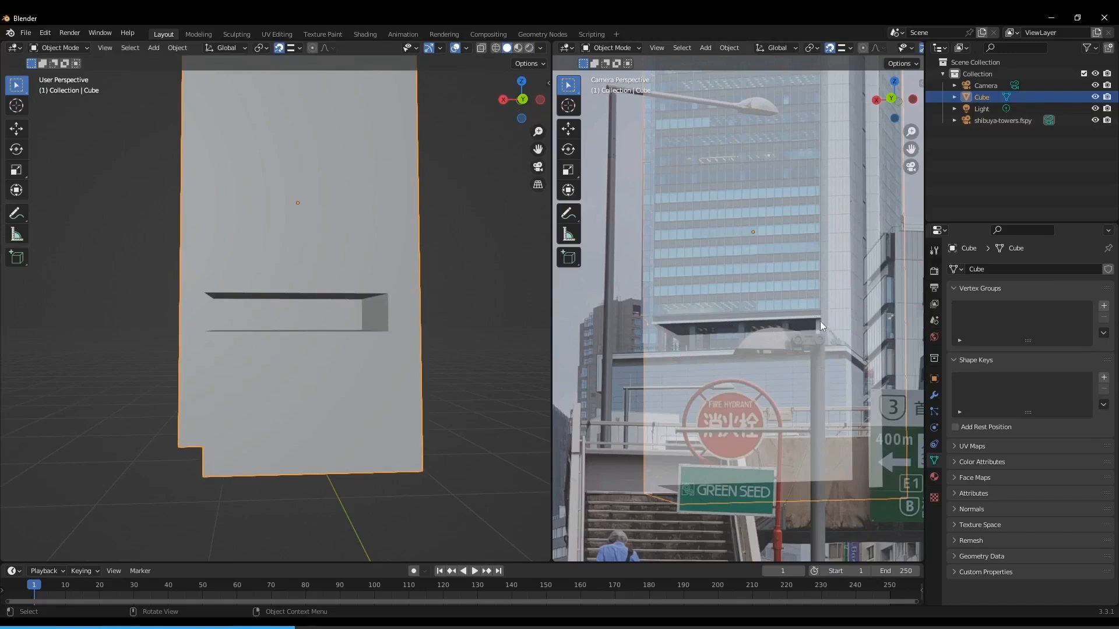
Snap the 3D cursor to the outer front corner vertex of the block below the recess.
middle_click_drag(103, 243, 299, 401)
key("Tab")
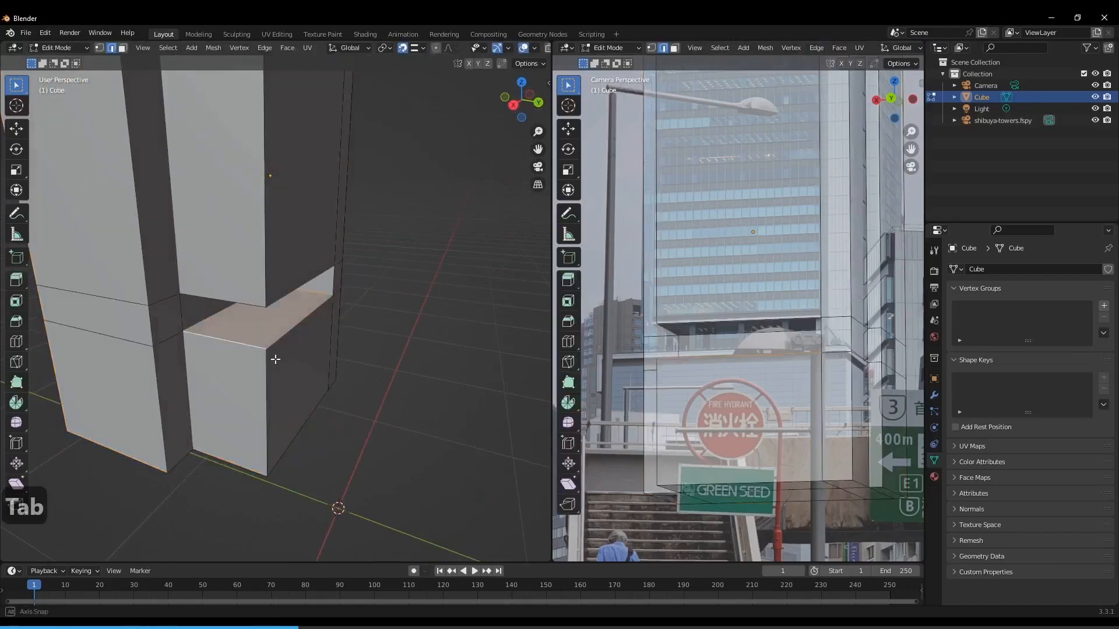
scroll(268, 358, "up", 2)
key("1")
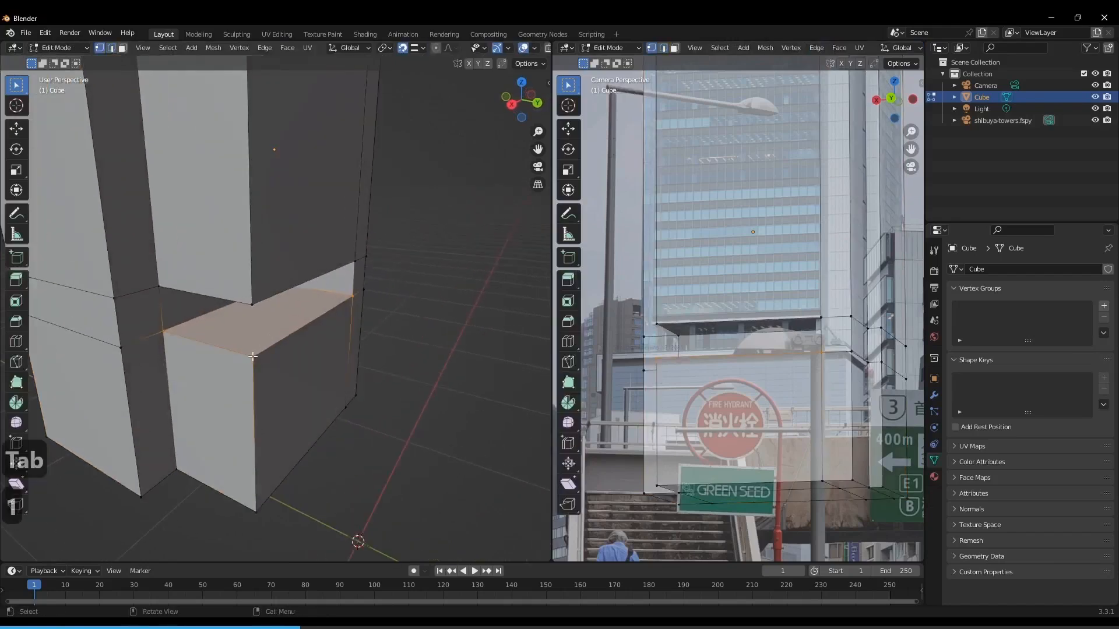
left_click(254, 356)
key("shift+s")
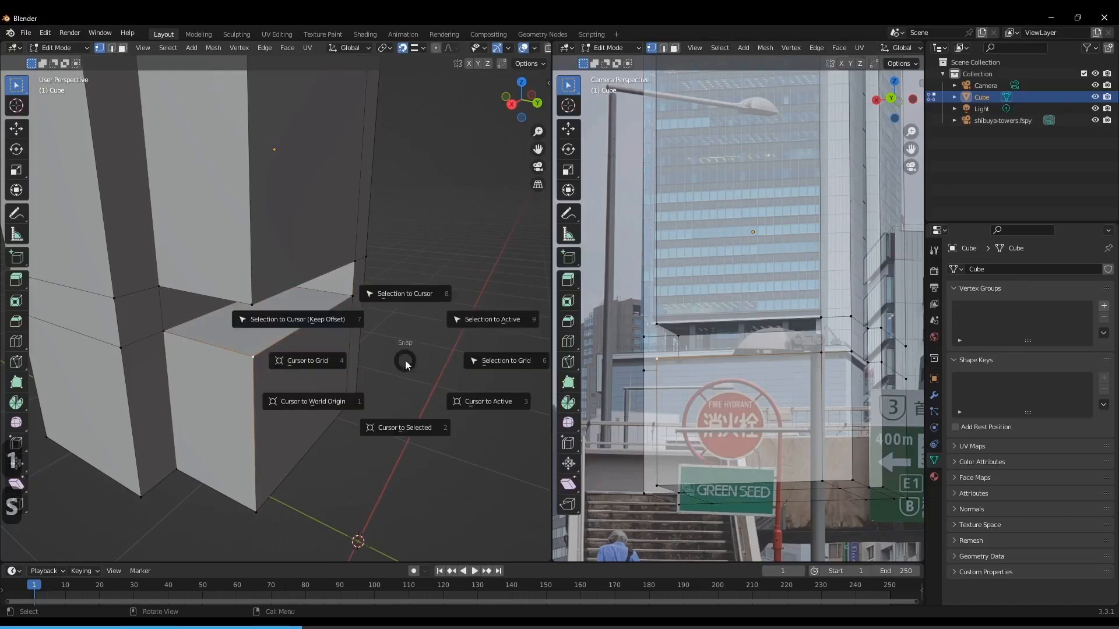
left_click(416, 433)
Add a cube at the 3D cursor in Object Mode and scale it down to a small block at the recess's corner.
key("Tab")
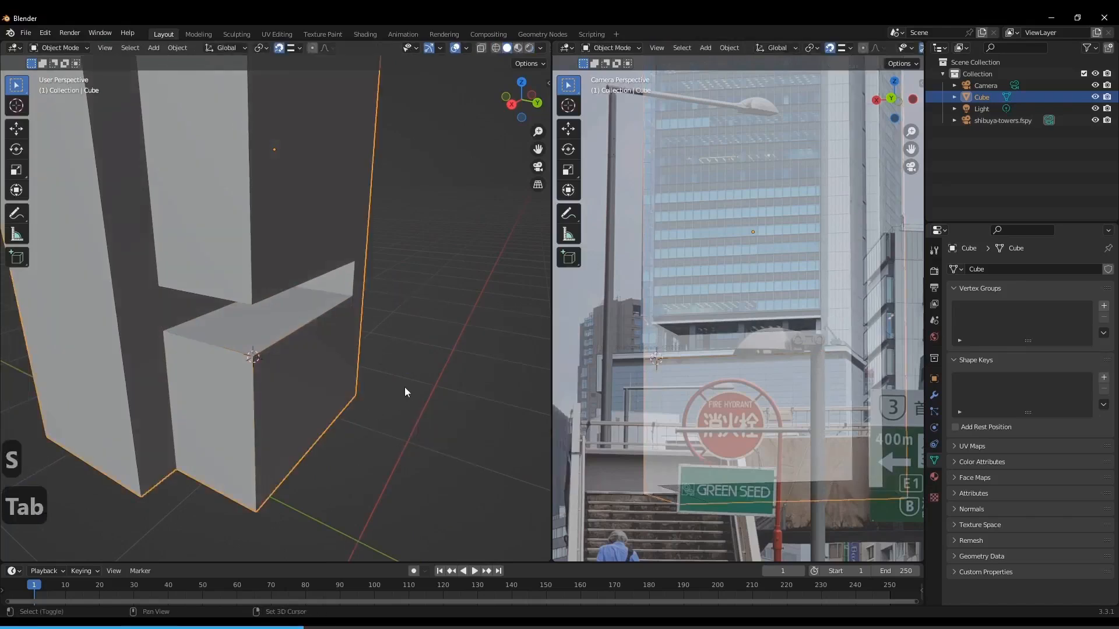
key("shift+a")
mouse_move(403, 379)
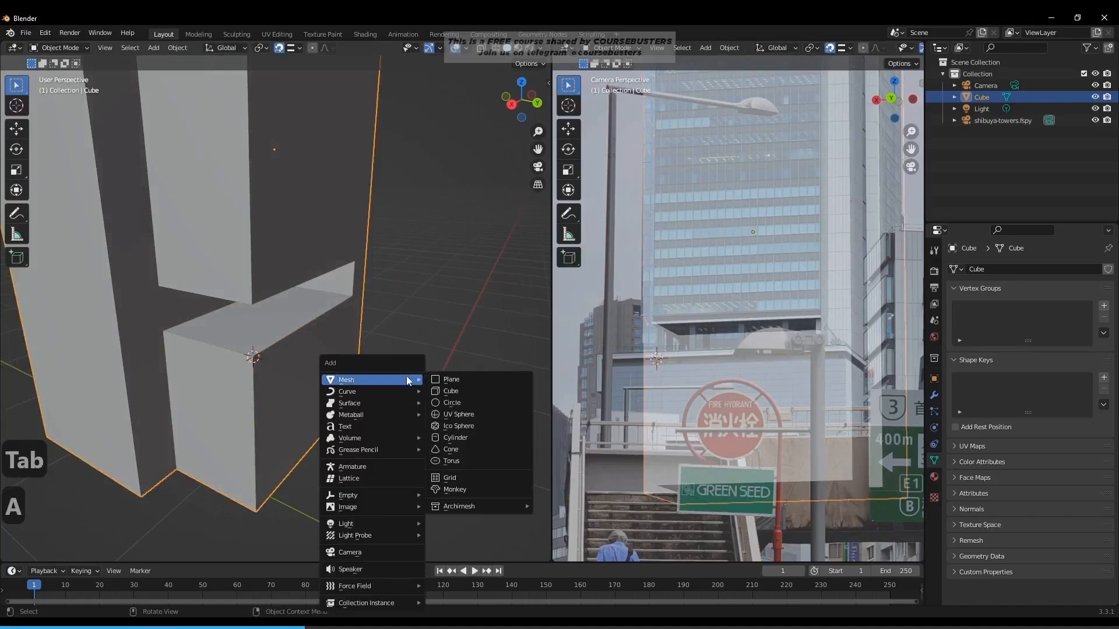
left_click(457, 392)
scroll(457, 391, "down", 5)
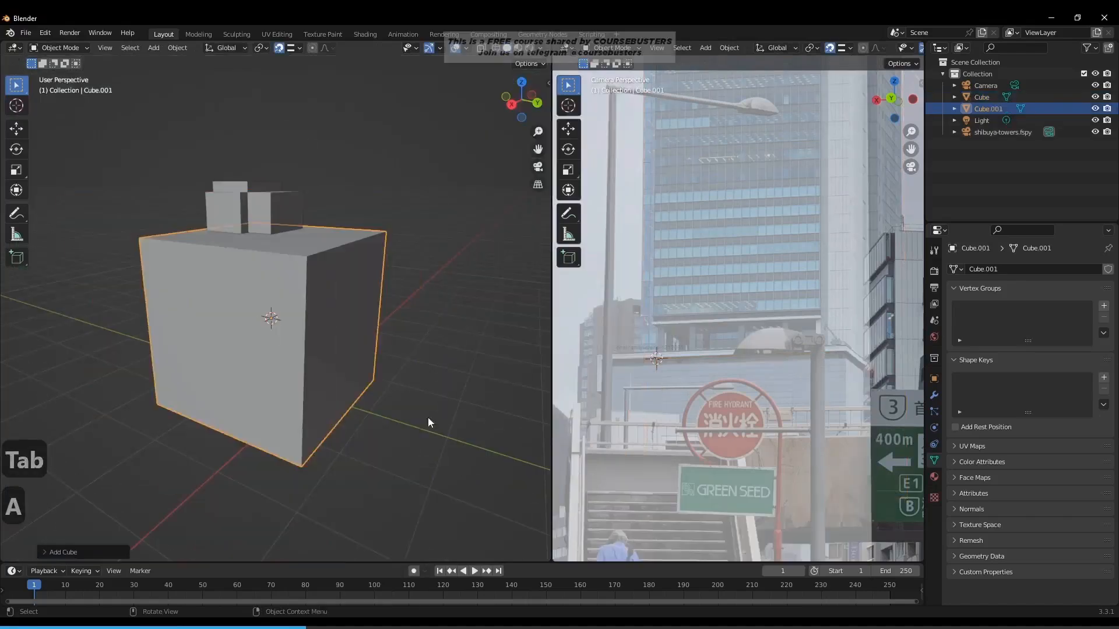
key("s")
left_click(274, 334)
scroll(275, 335, "up", 8)
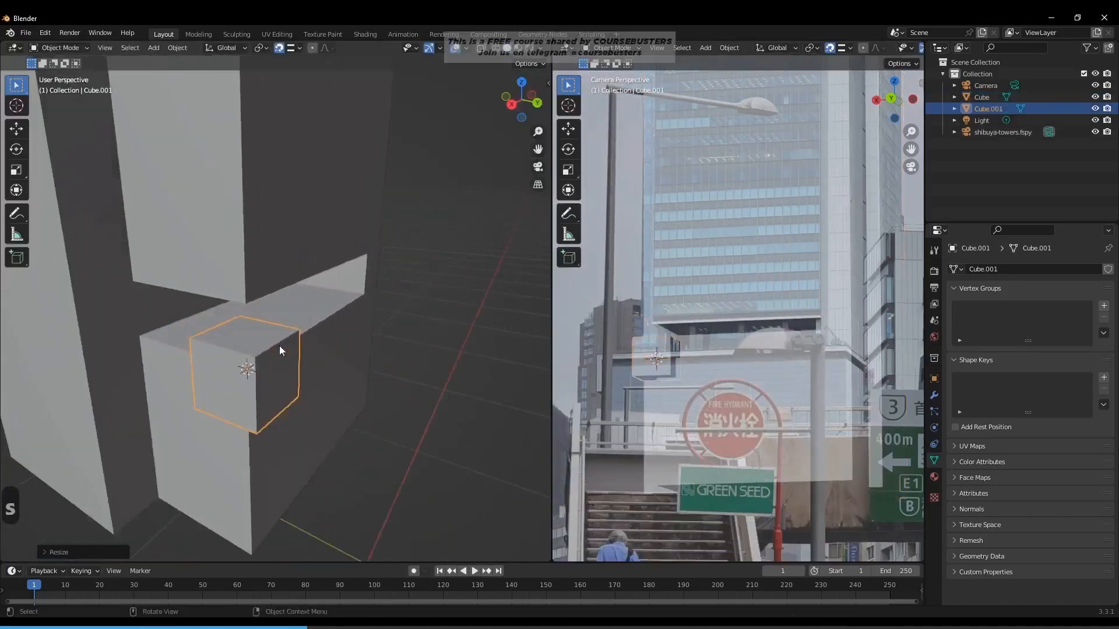
Move the small cube up along Z so its base sits level with the recess floor.
middle_click_drag(279, 345, 250, 307)
key("g")
key("z")
left_click(246, 300)
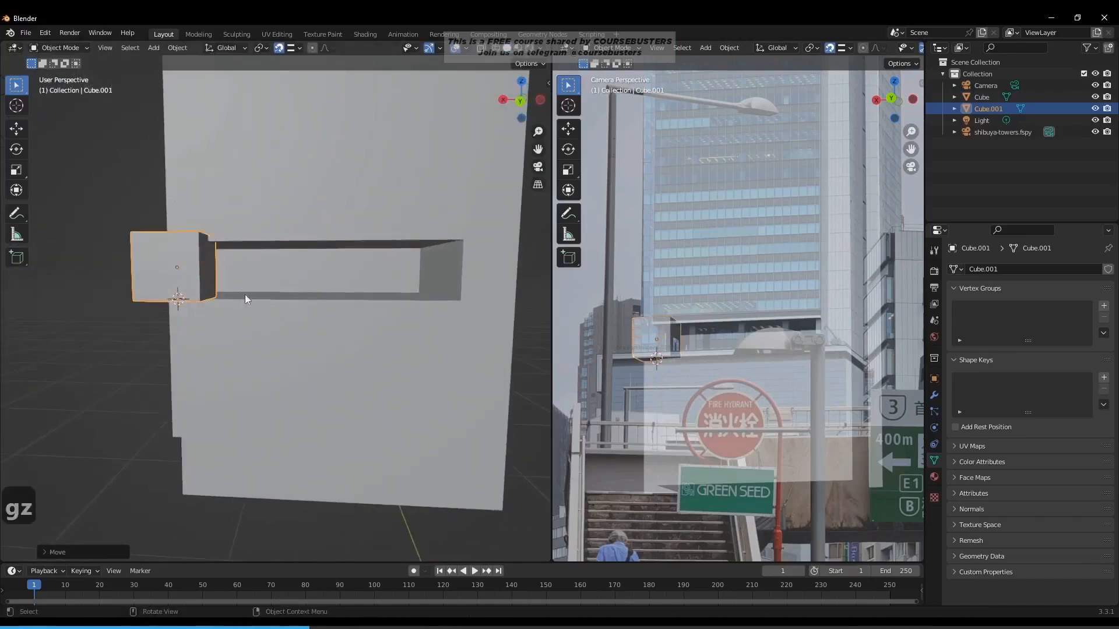
Lower the cube's top face along Z in Edit Mode to meet the recess ceiling, and return to Object Mode.
key("Tab")
key("3")
left_click(154, 248)
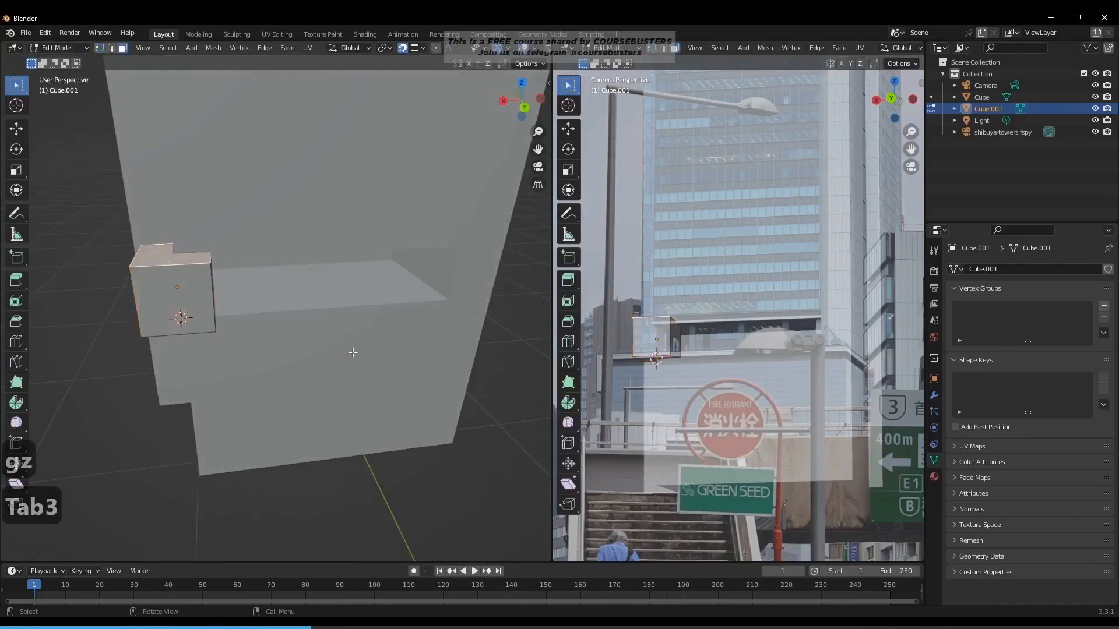
middle_click_drag(352, 350, 312, 304)
key("g")
key("z")
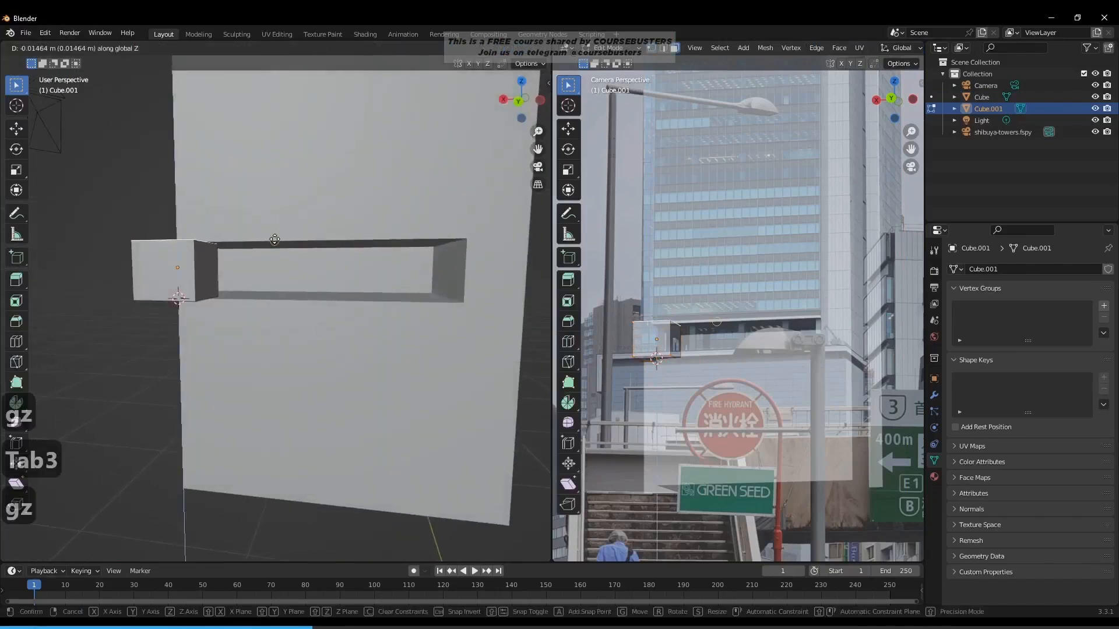
left_click(275, 240)
middle_click_drag(274, 240, 285, 249)
middle_click_drag(221, 263, 263, 272, "shift")
key("Tab")
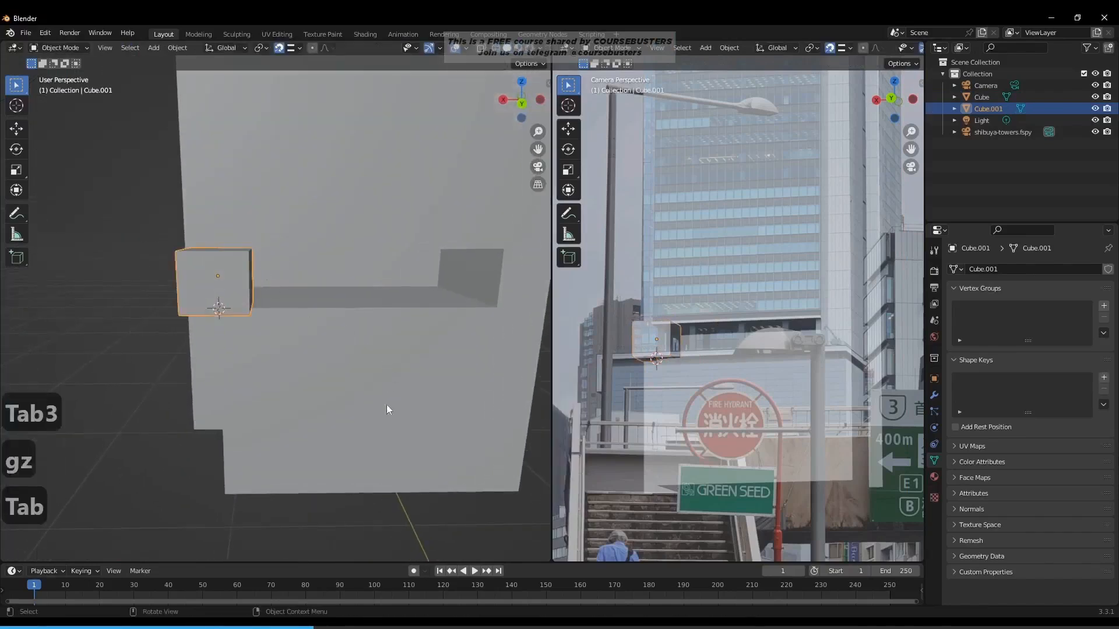
Scale the cube in X and Y only to about 0.2, turning it into a slim pillar.
middle_click_drag(159, 350, 280, 386)
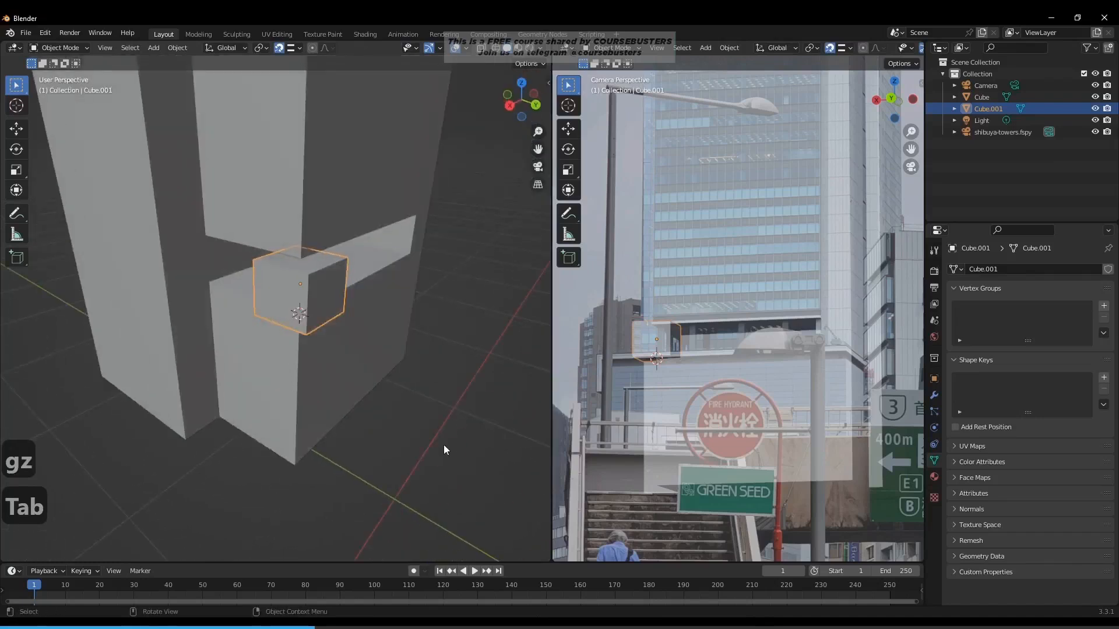
key("s")
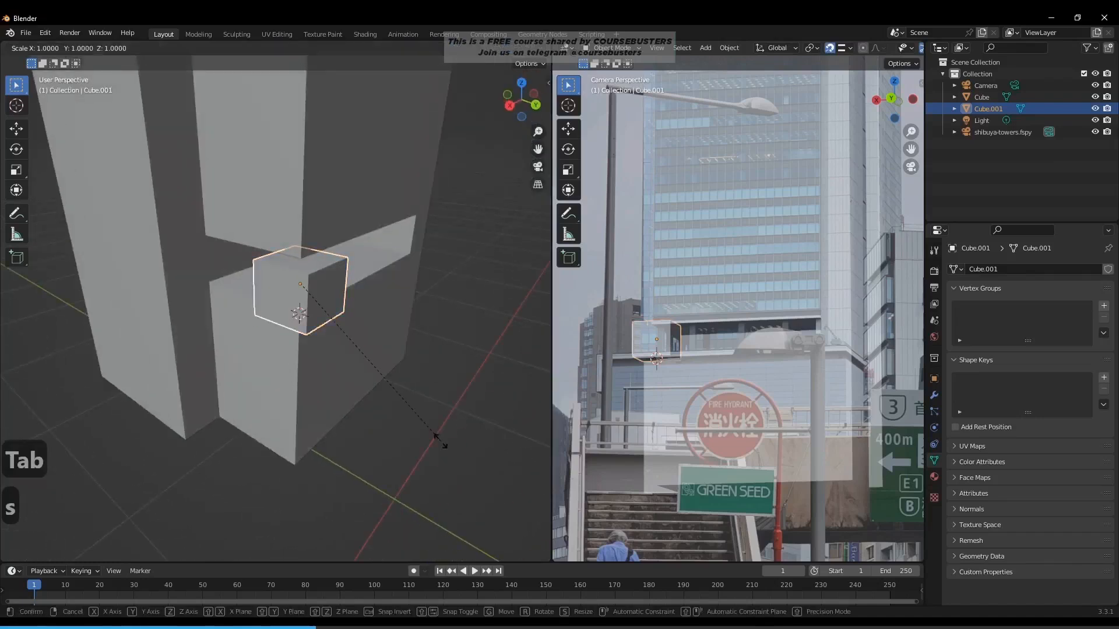
key("shift+z")
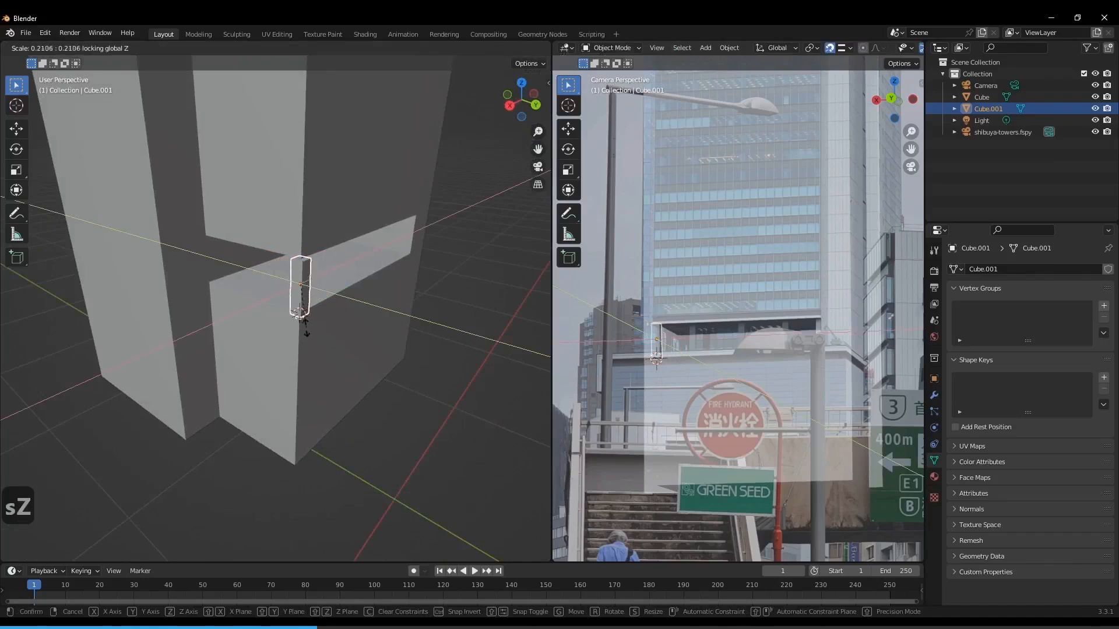
left_click(309, 319)
Move the pillar inward along X and about -0.02 m along Y so it sits inside the block's outer corner.
middle_click_drag(325, 323, 387, 479)
key("g")
key("x")
left_click(310, 466)
key("g")
key("x")
left_click(345, 464)
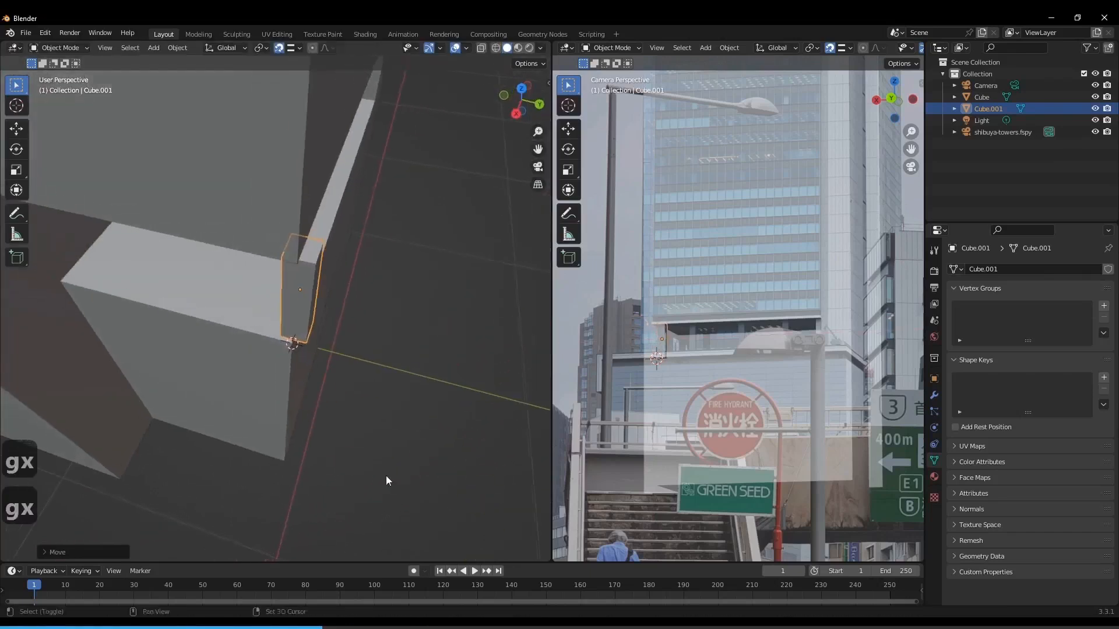
key("g")
key("y")
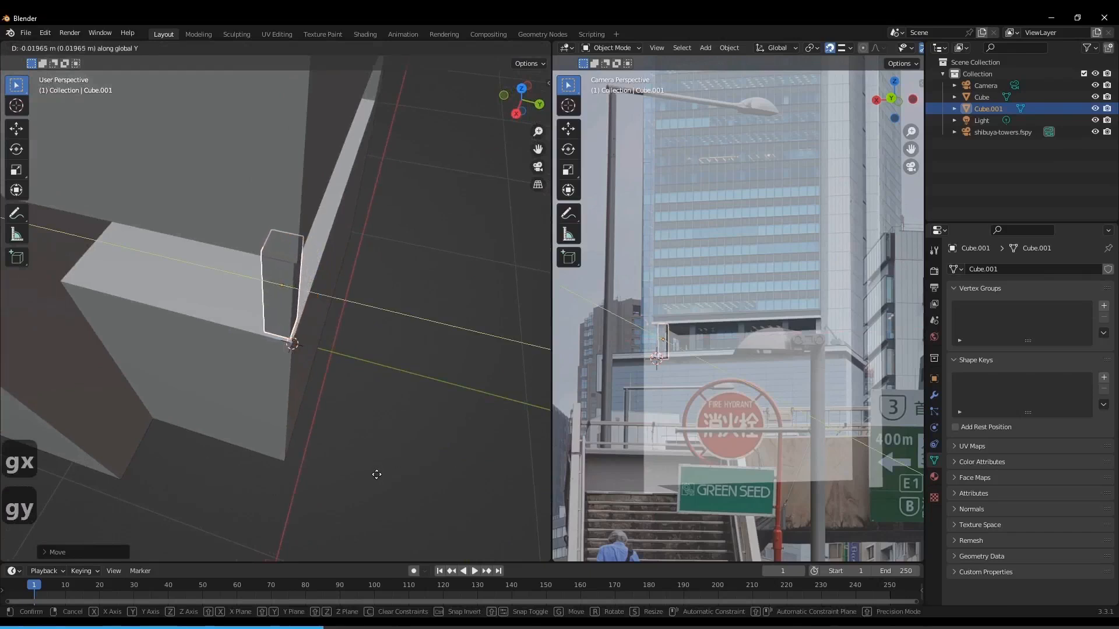
left_click(377, 474)
middle_click_drag(378, 479, 290, 380)
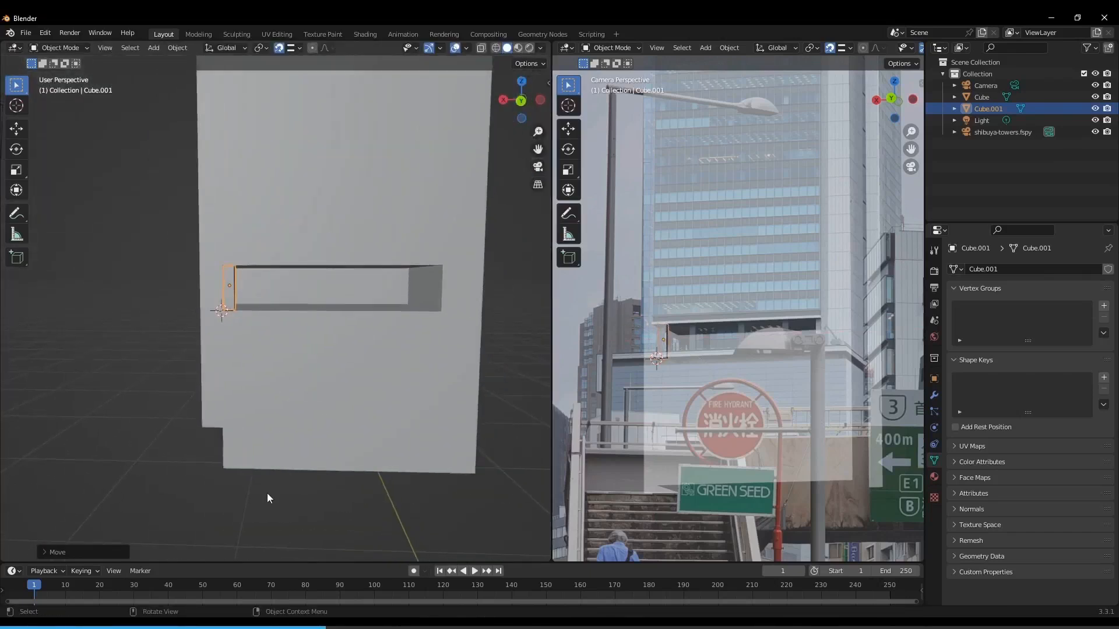
Try duplicating the pillar about -0.13 m along X across the recess, and delete the copy.
key("shift+d")
key("x")
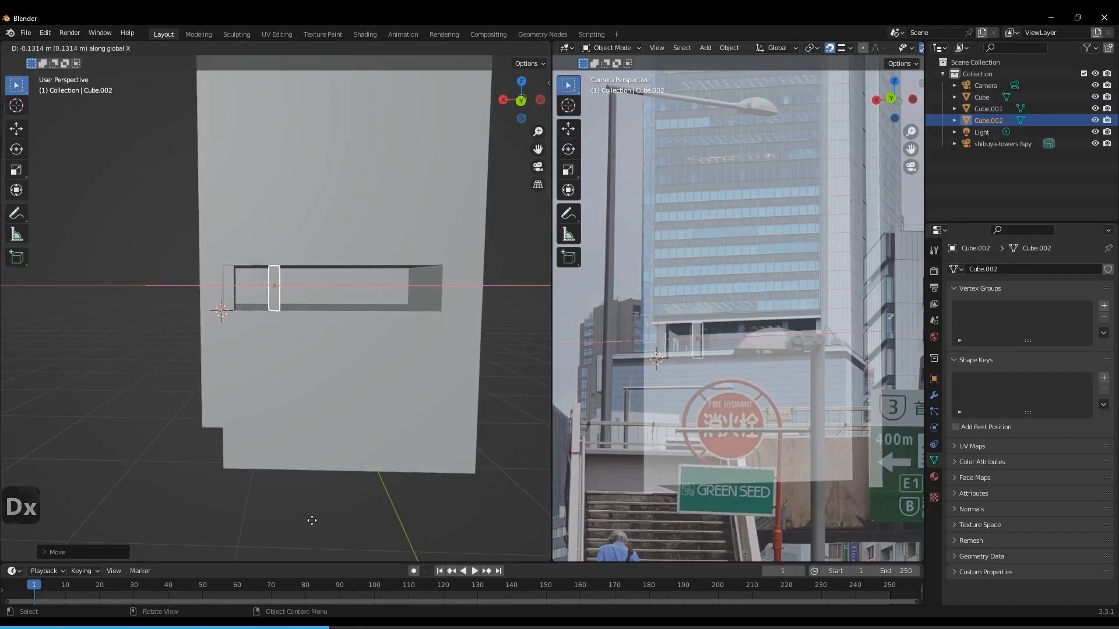
left_click(313, 524)
key("x")
left_click(313, 521)
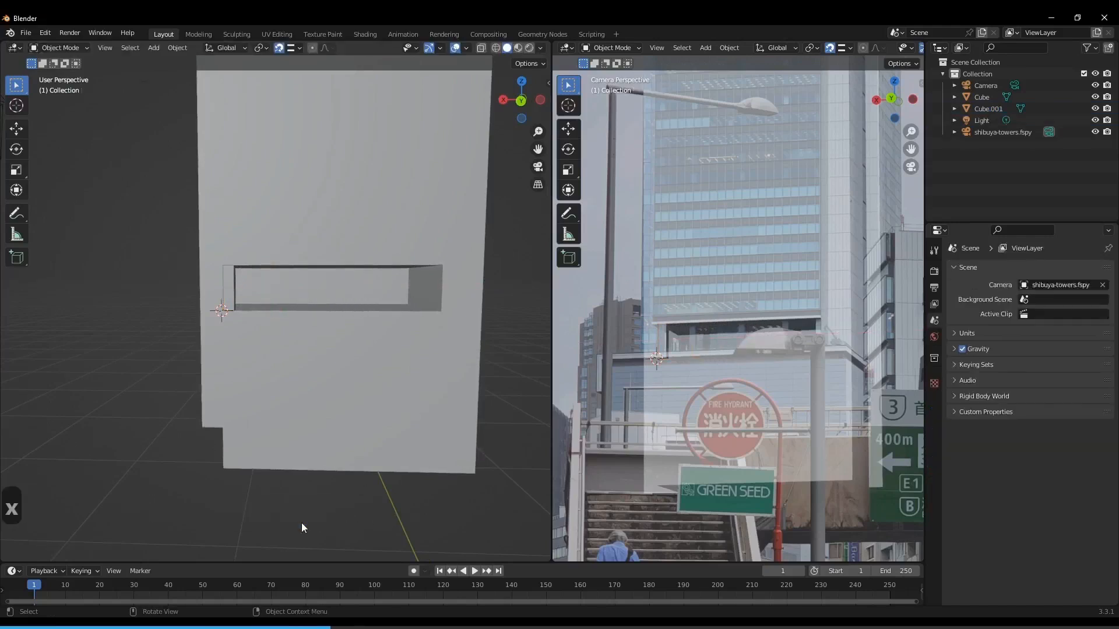
Add an Array modifier to the corner pillar with a relative offset X factor of -4.7.
left_click(225, 290)
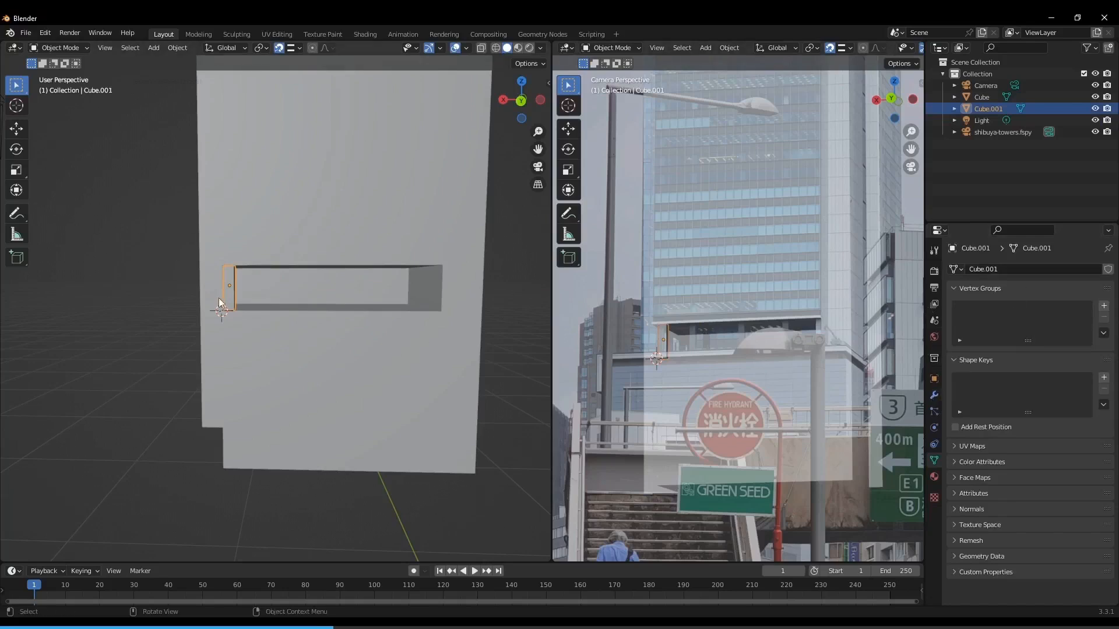
left_click(934, 397)
left_click(967, 269)
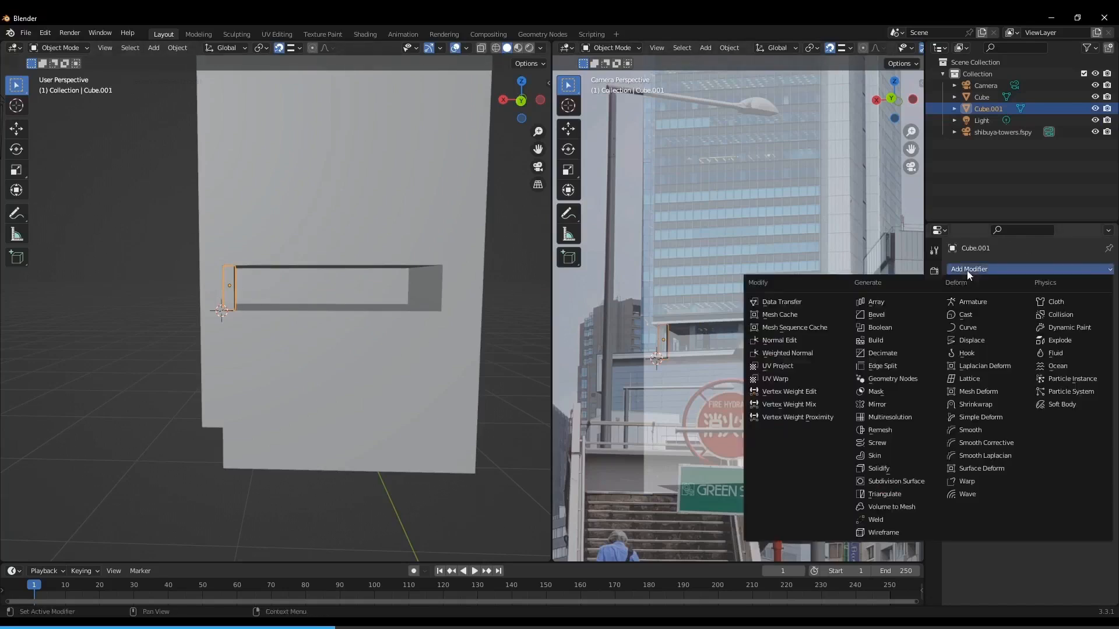
left_click(882, 302)
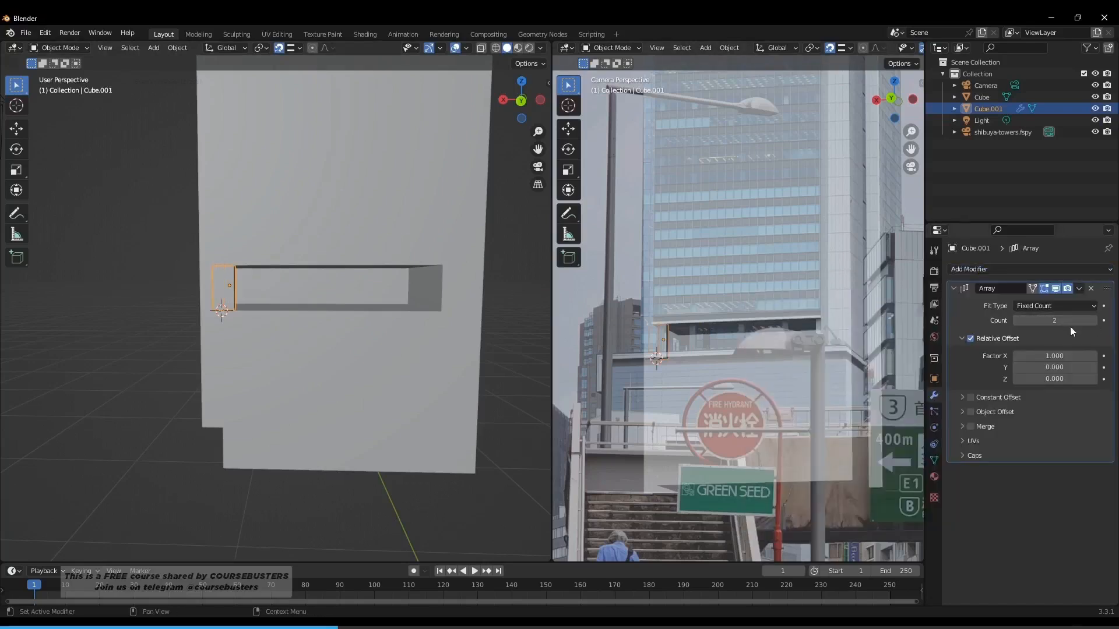
left_click_drag(1057, 356, 813, 355)
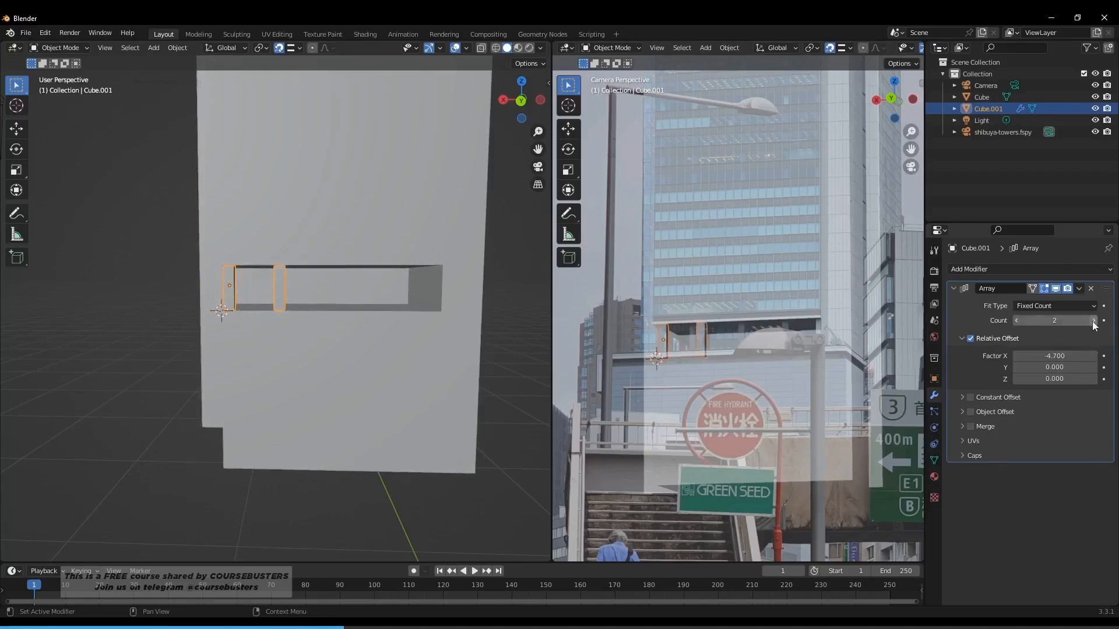
Set the array's count to 5 and its relative offset X factor to -4.8 to span the recess.
left_click(1094, 321)
left_click(1093, 321)
left_click(1094, 324)
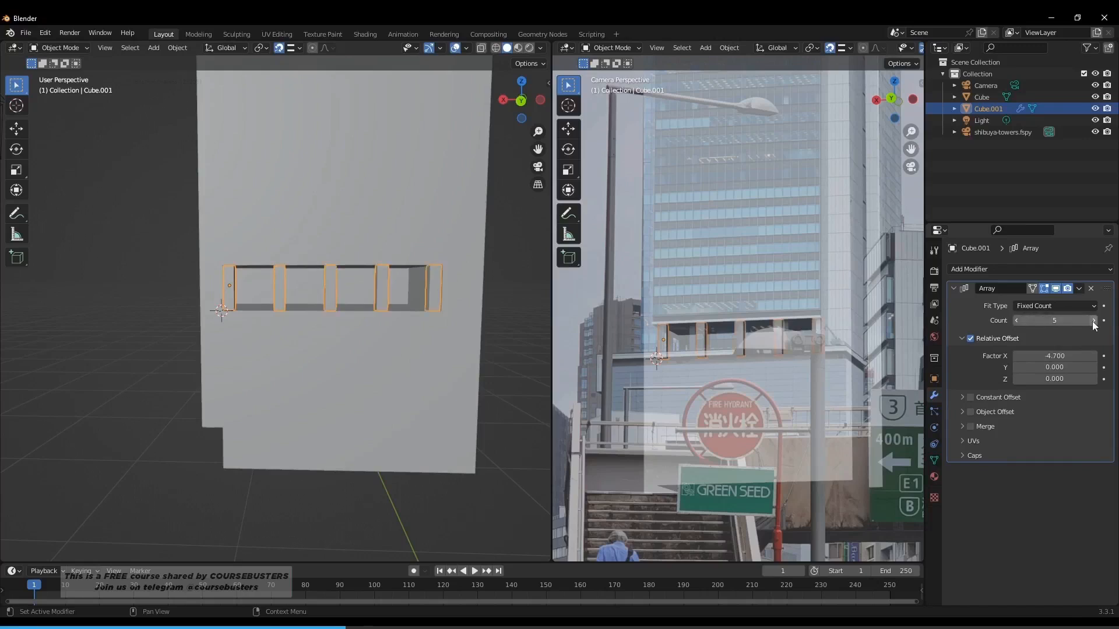
left_click_drag(1065, 355, 1066, 320)
key("ctrl+z")
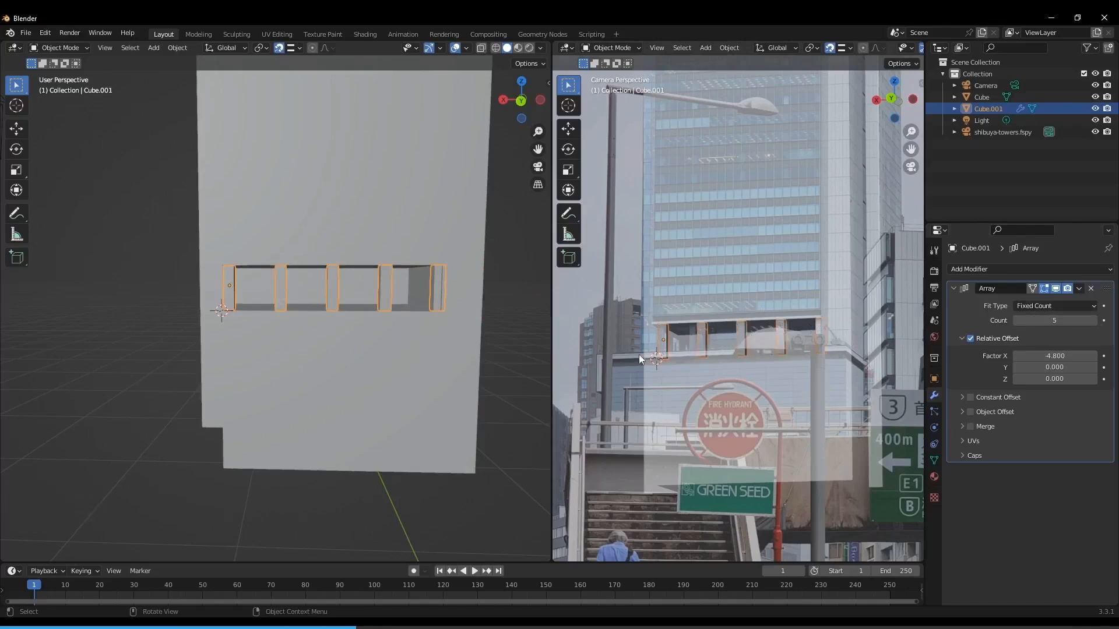
Apply the Array modifier on the row of pillars.
middle_click_drag(382, 315, 365, 338)
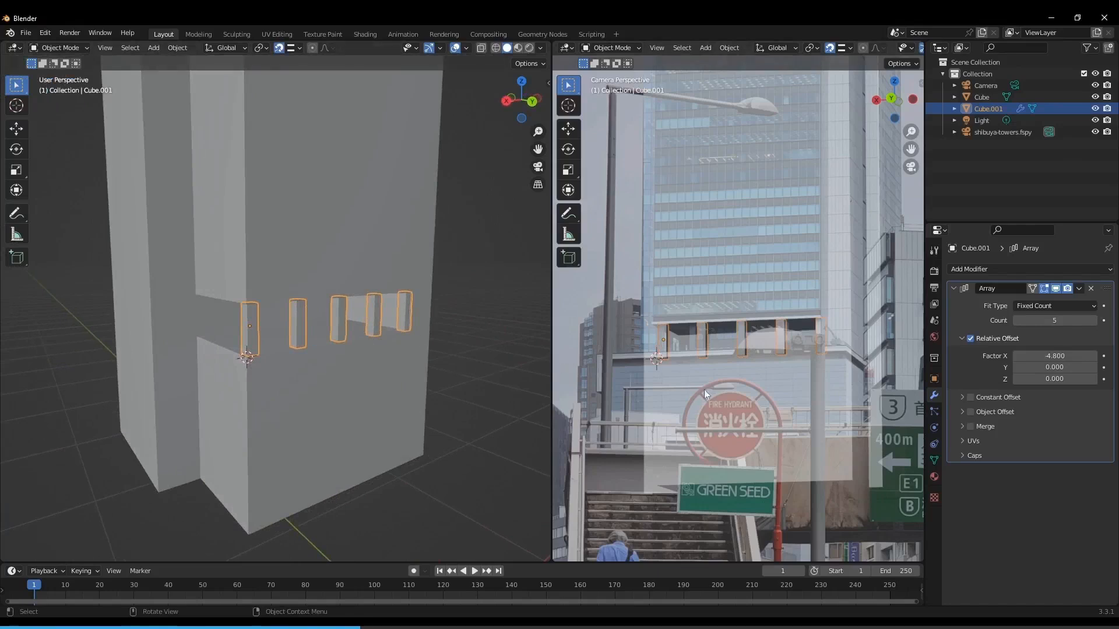
left_click(1079, 289)
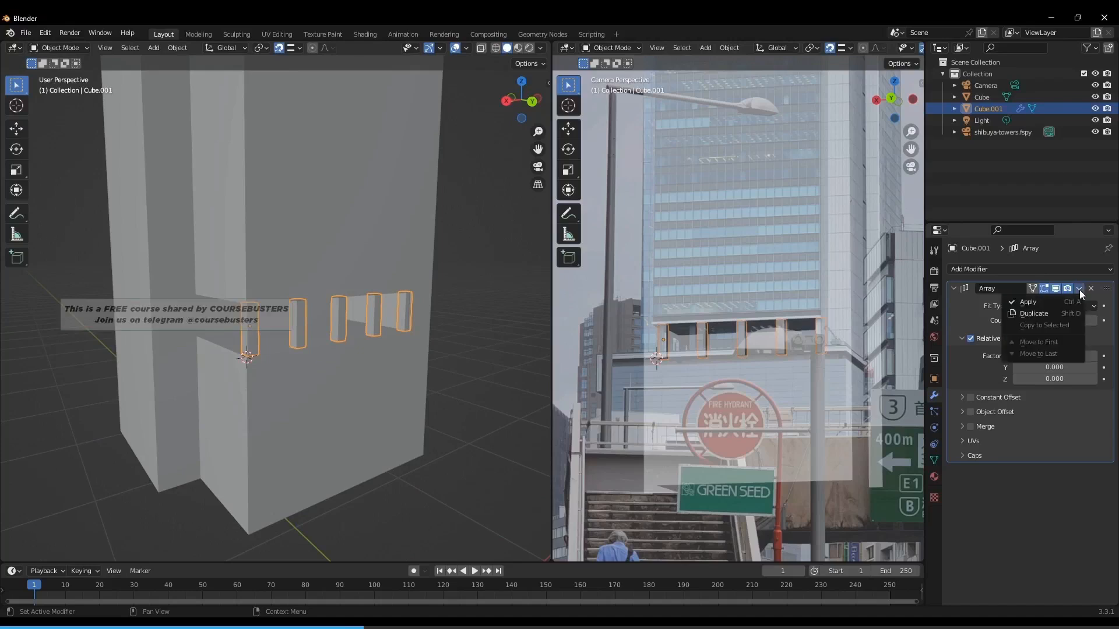
left_click(1043, 302)
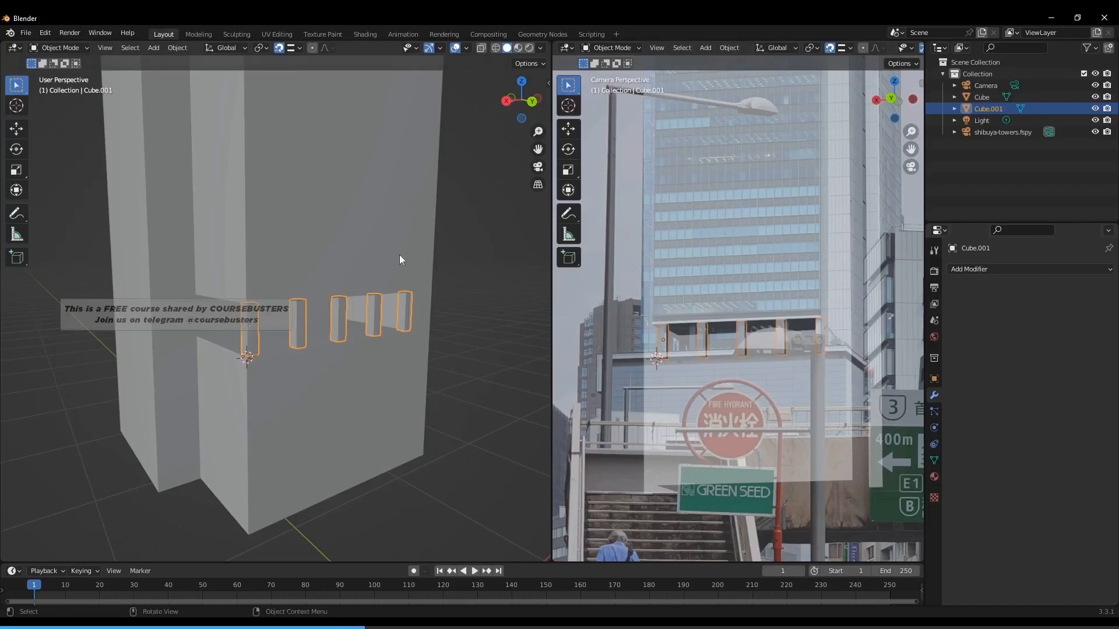
Try shifting the second pillar along X toward the corner in Edit Mode to match the photo, and return to Object Mode.
key("Tab")
key("z")
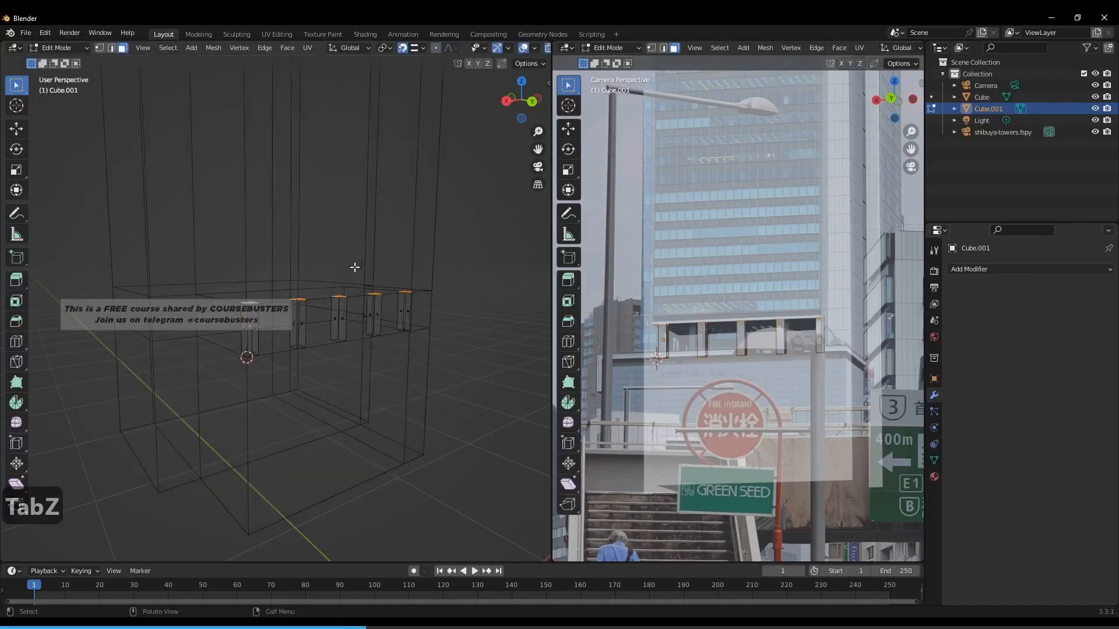
left_click(338, 319)
key("z")
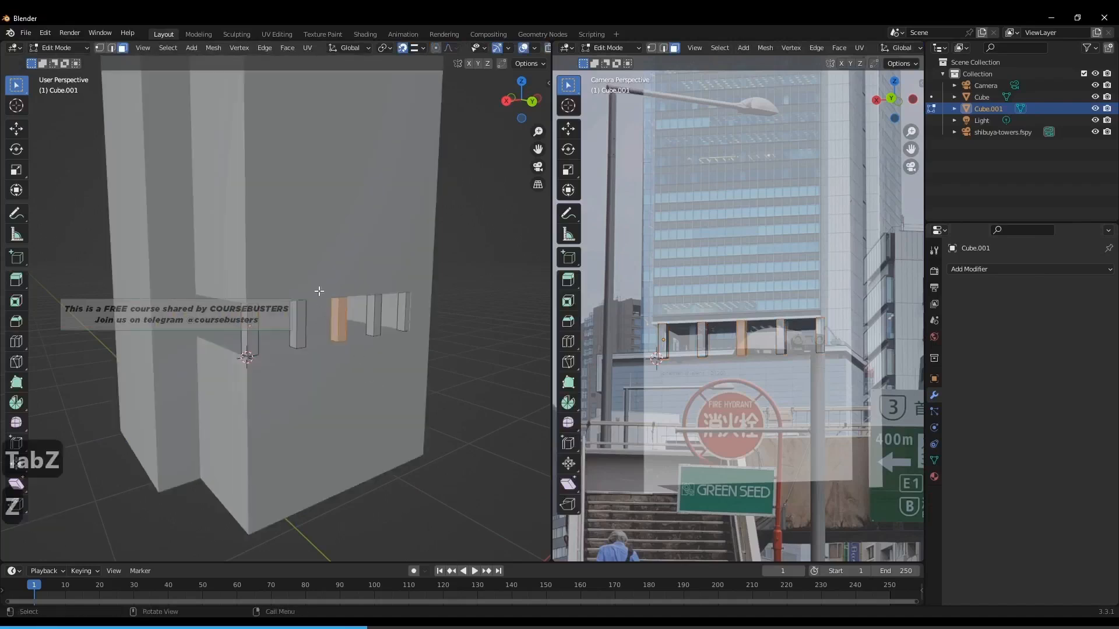
key("z")
left_click(294, 319)
key("z")
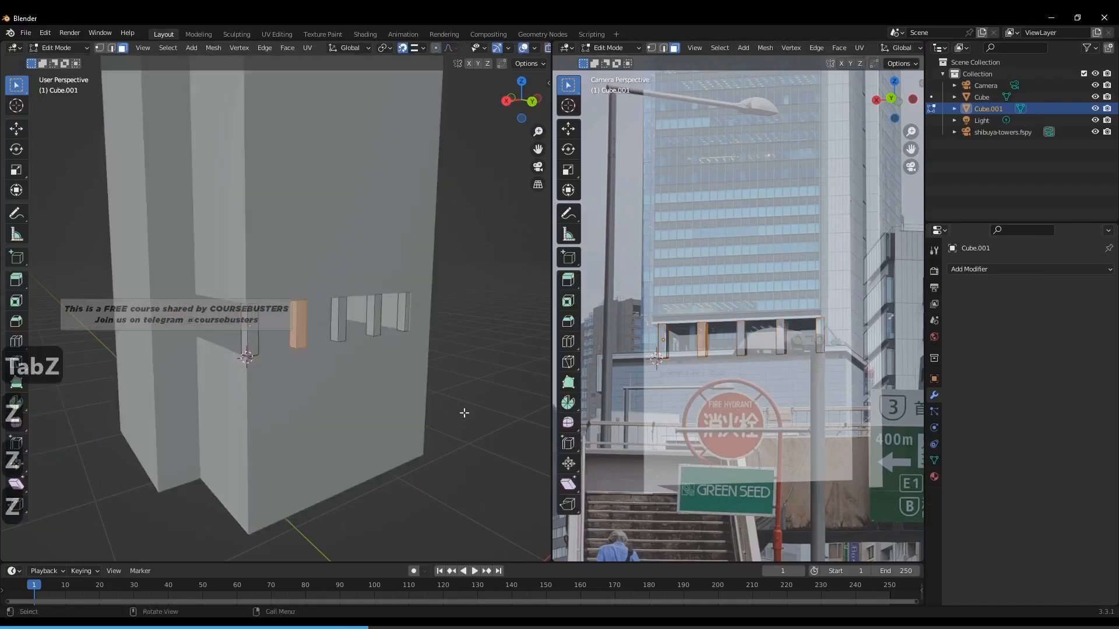
middle_click_drag(295, 320, 464, 470)
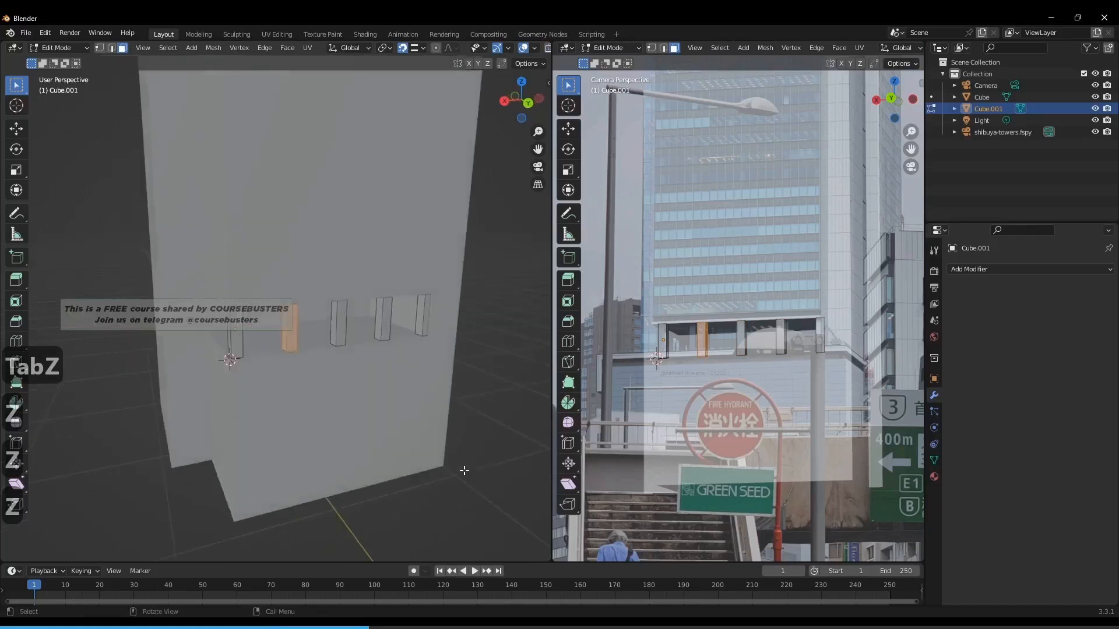
key("g")
key("x")
left_click(695, 388)
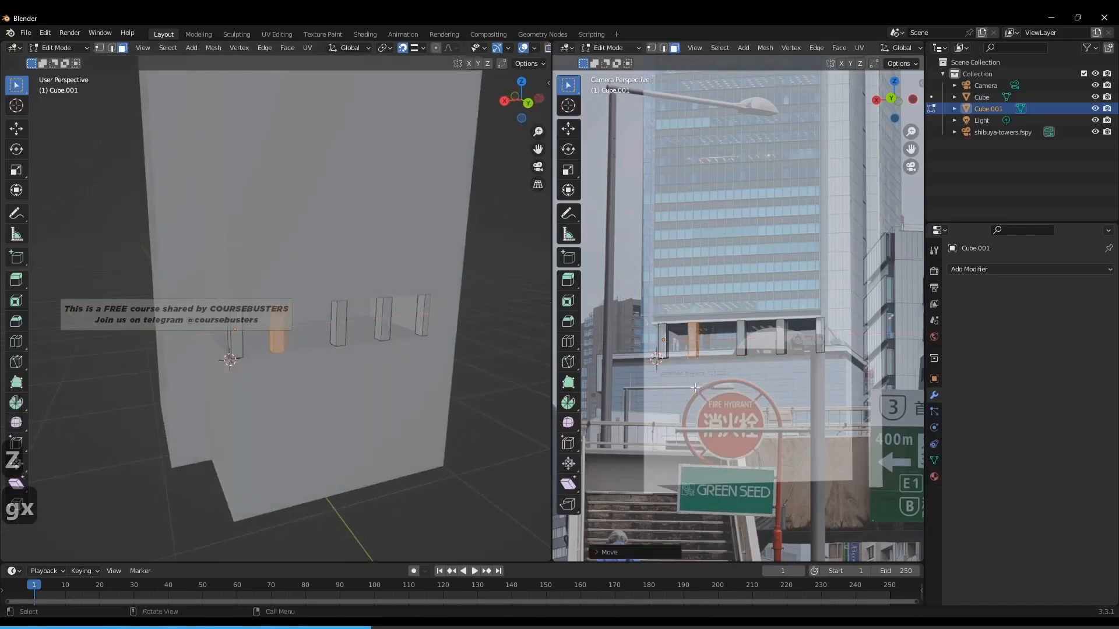
key("Tab")
middle_click_drag(397, 408, 362, 399)
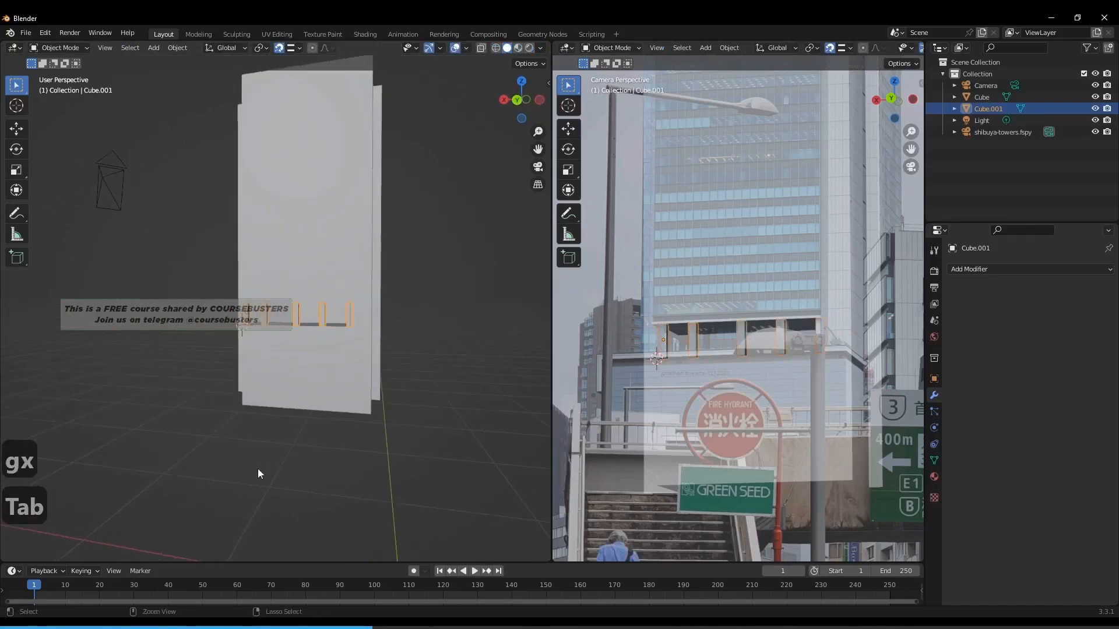
Undo the second pillar's shift along X and stay in Edit Mode on the pillars.
key("ctrl+z")
key("ctrl+z")
middle_click_drag(247, 453, 282, 375)
key("Tab")
key("Tab")
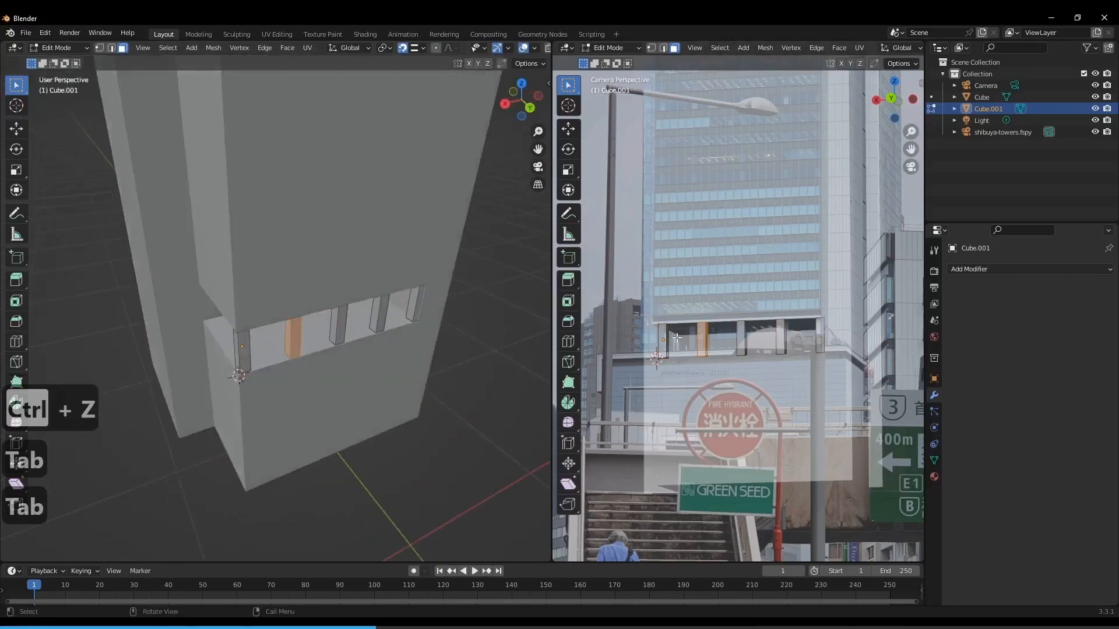
Select the whole corner pillar and duplicate it about -0.15 m along Y, into the recess's open side.
scroll(664, 355, "up", 5)
scroll(679, 382, "down", 2)
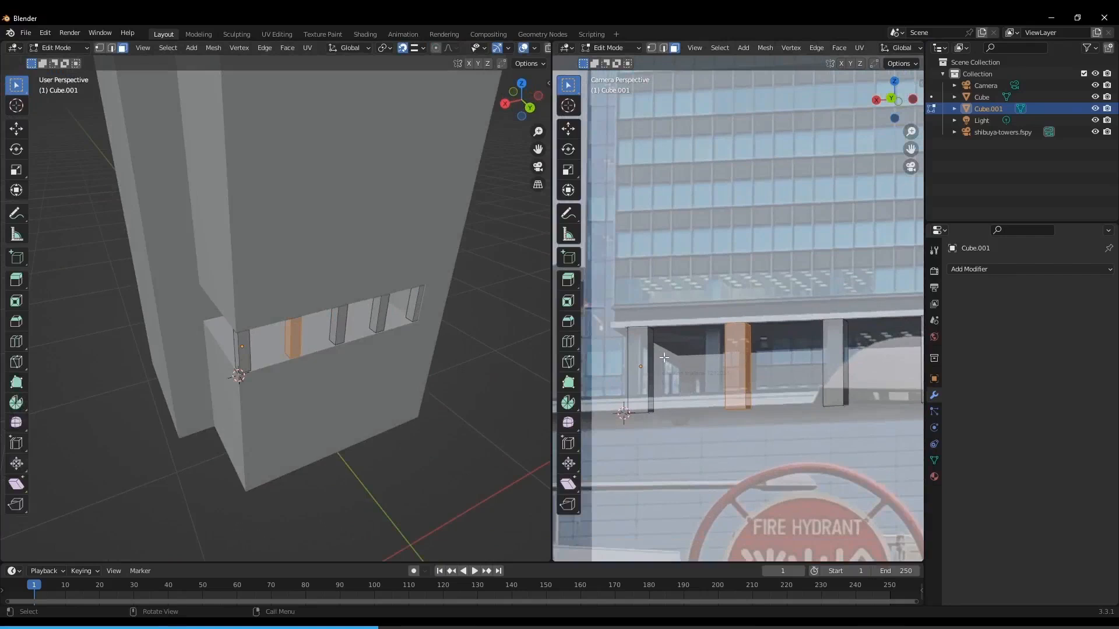
middle_click_drag(359, 345, 251, 339)
key("shift+z")
left_click_drag(268, 309, 217, 412)
key("shift+z")
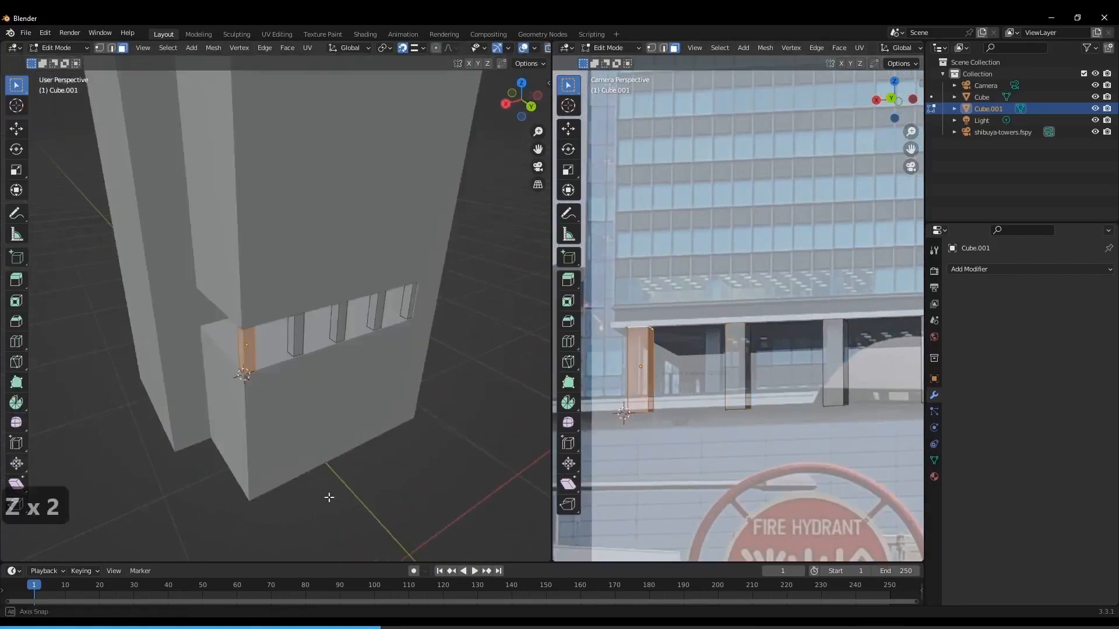
middle_click_drag(327, 497, 417, 488)
key("shift+d")
key("y")
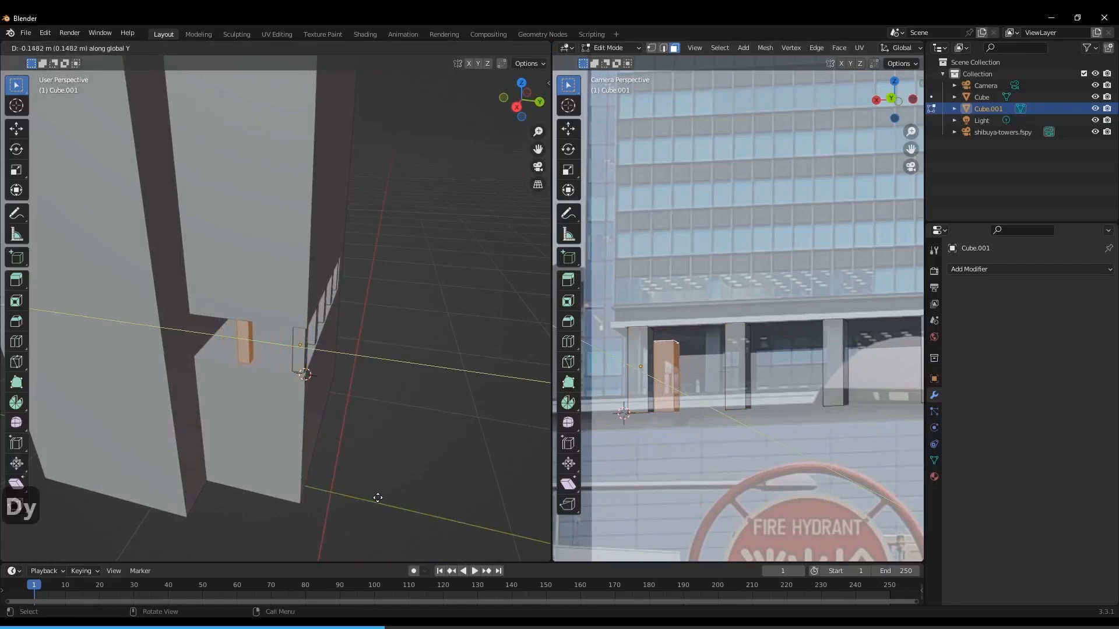
left_click(378, 498)
Duplicate the new side pillar about -0.13 m further along Y to the inner end of the recess's open side.
middle_click_drag(365, 377, 391, 339)
key("shift+d")
key("y")
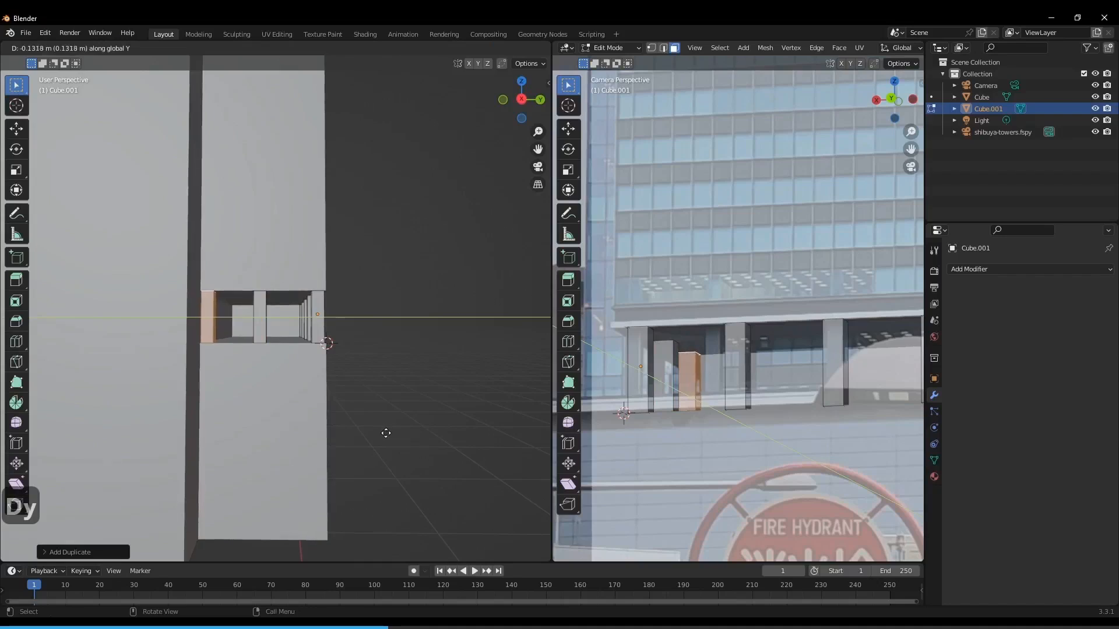
left_click(385, 433)
Nudge the innermost side pillar about 0.001 m along Y at the recess's inner end and return to Object Mode.
mouse_move(367, 285)
middle_mouse_down()
mouse_move(287, 299)
mouse_move(374, 292)
mouse_move(363, 281)
middle_mouse_up()
scroll(364, 281, "up", 3)
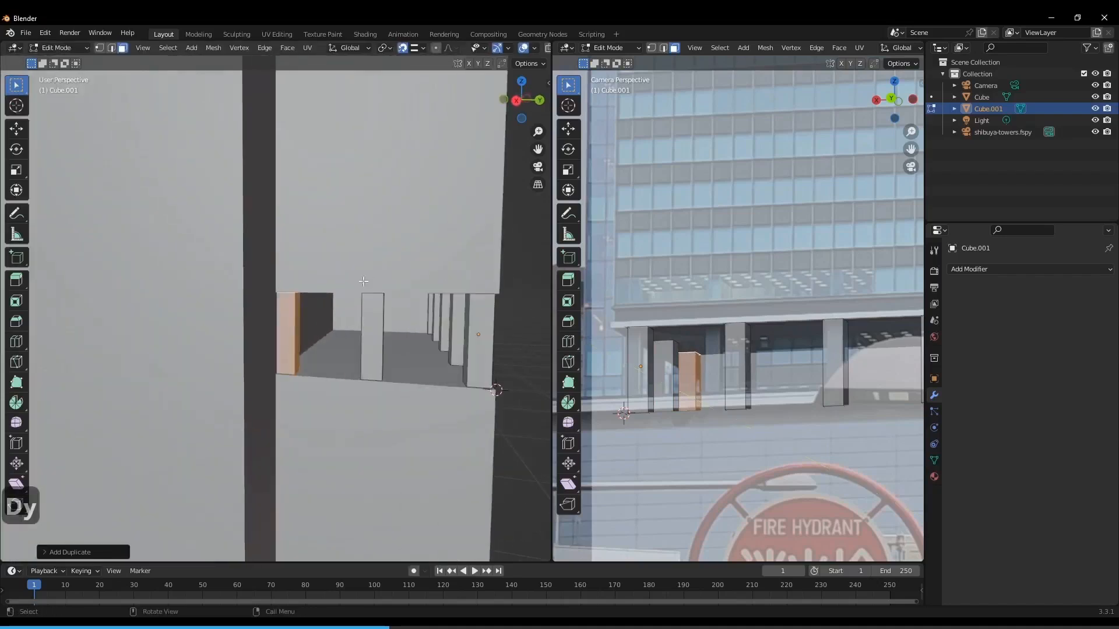
scroll(290, 279, "down", 4)
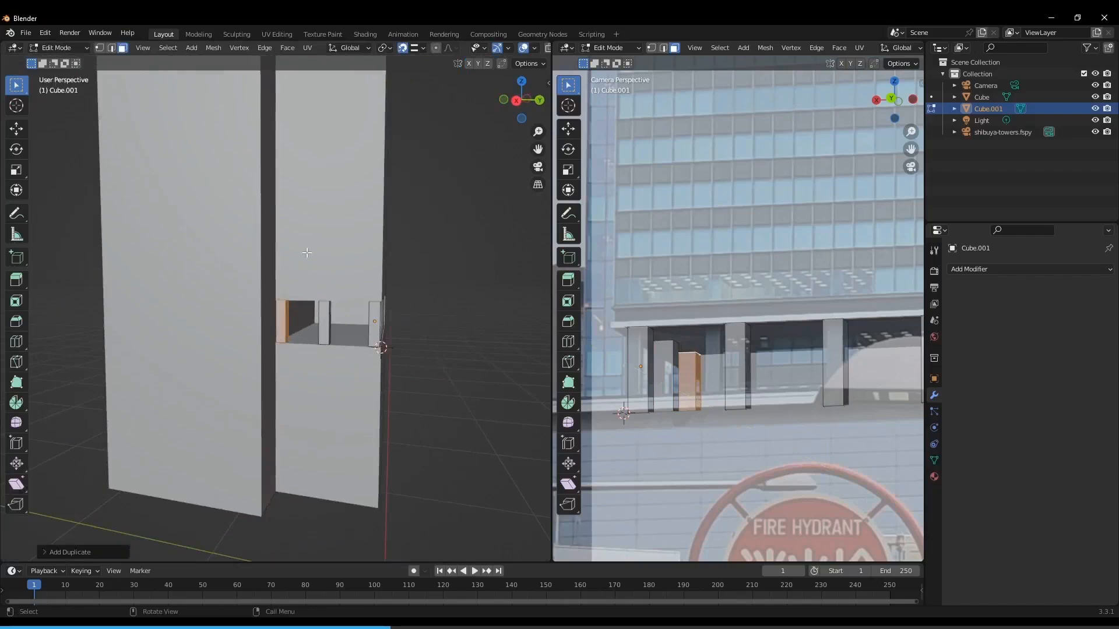
key("g")
key("y")
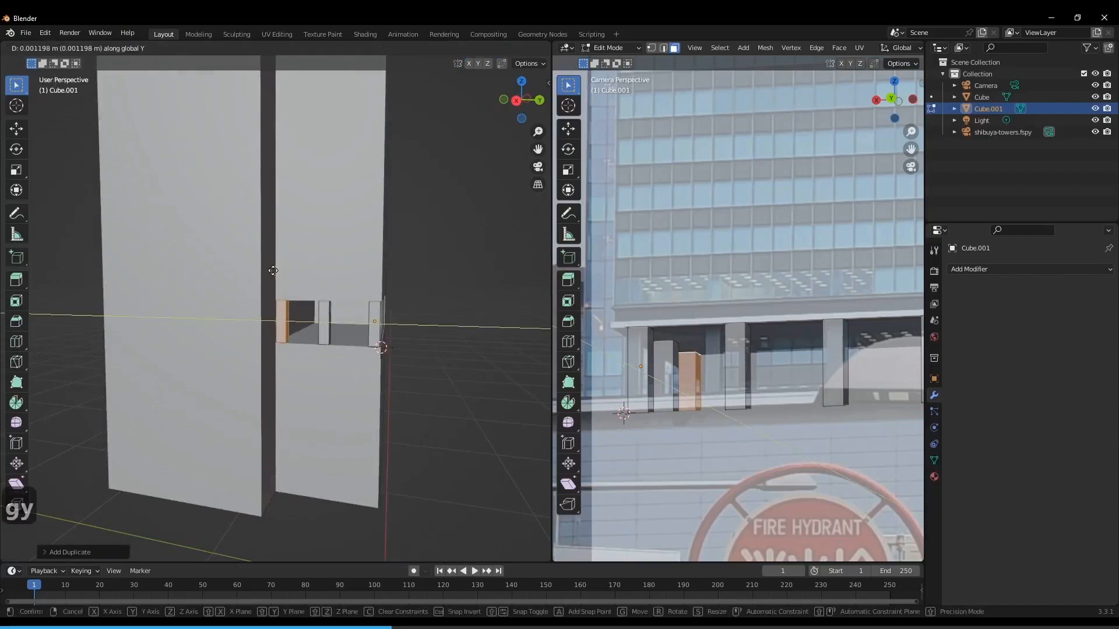
left_click(274, 271)
middle_click_drag(324, 238, 250, 263)
key("Tab")
Examine the pillars from around the tower and compare them with the photo in the camera view.
middle_click_drag(394, 394, 341, 408)
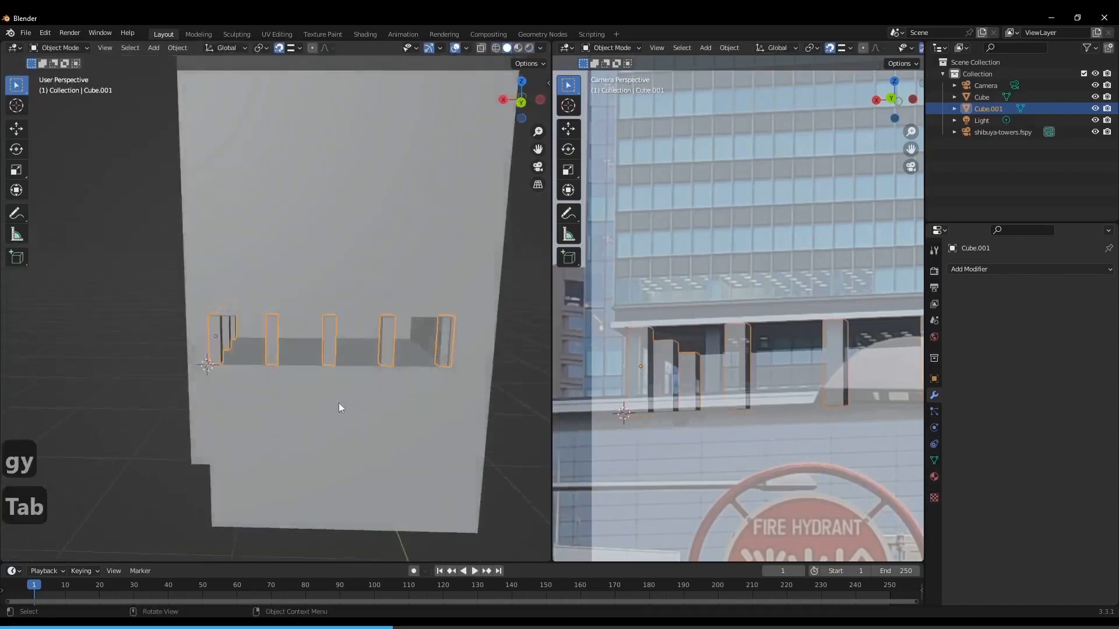
scroll(416, 355, "down", 5)
middle_click_drag(416, 355, 452, 353)
scroll(469, 324, "down", 2)
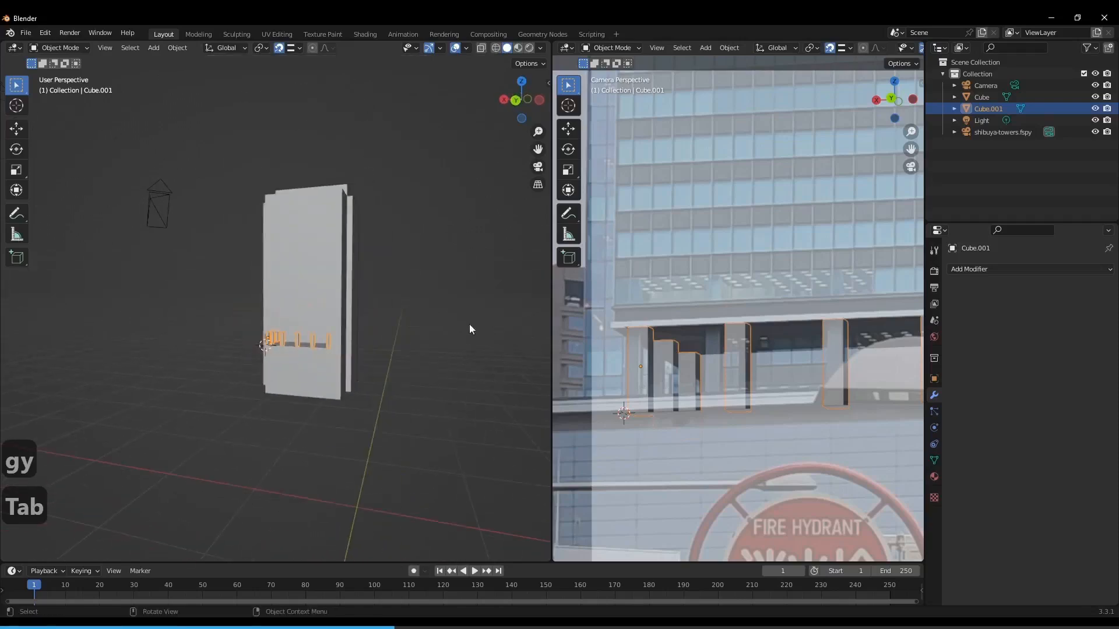
scroll(725, 331, "down", 7)
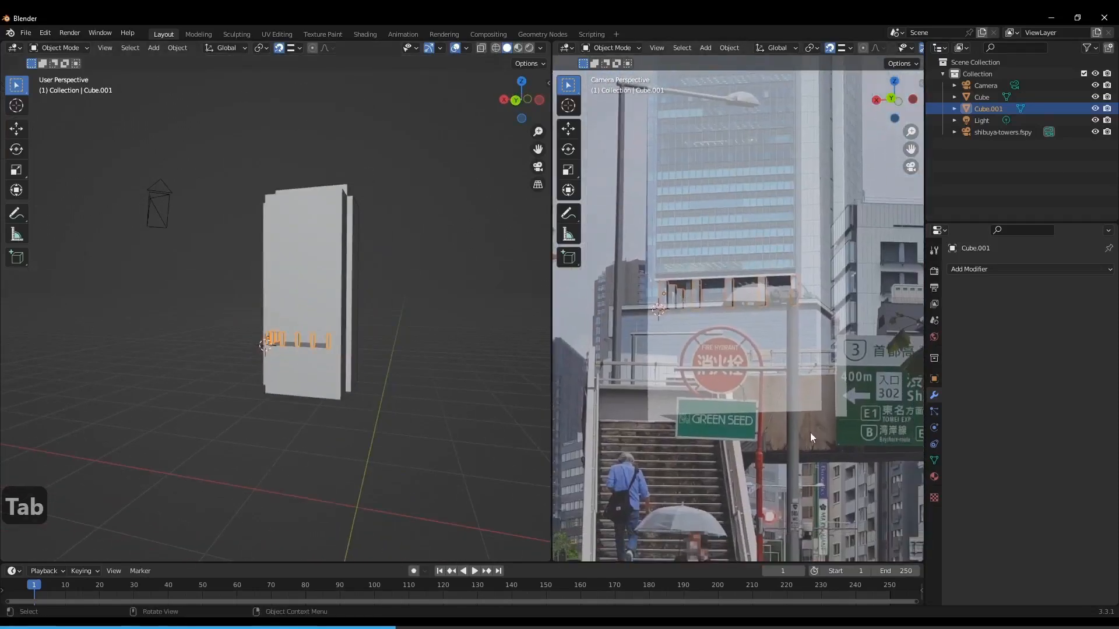
middle_click_drag(389, 418, 329, 348)
key("Tab")
key("Tab")
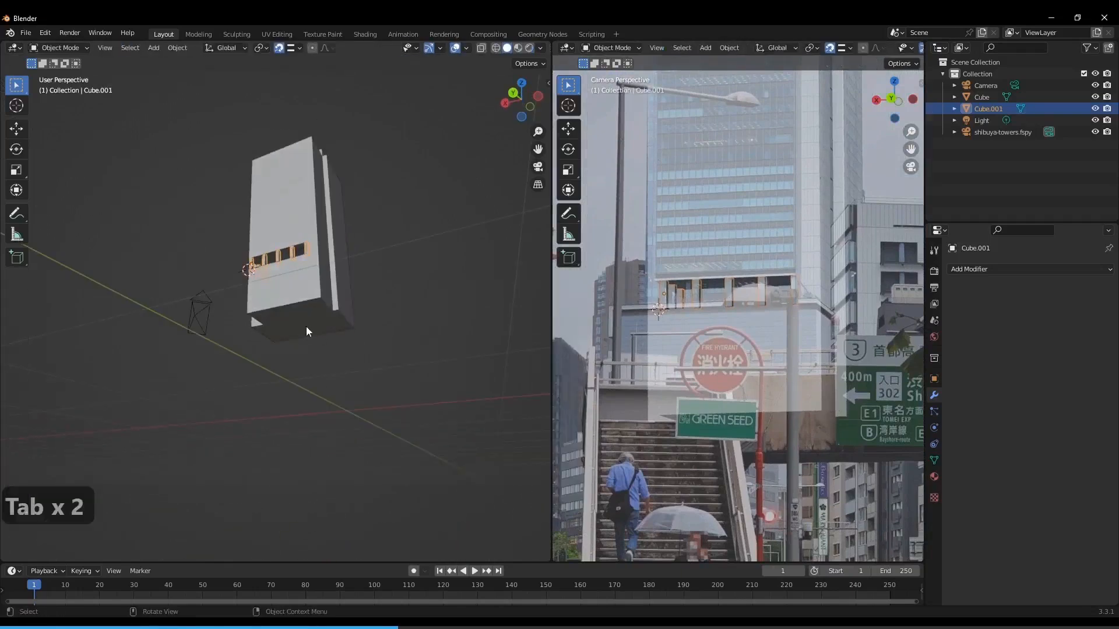
Extend the tower downward by moving all its bottom faces along Z to the street-level hedge in the photo, and return to Object Mode.
left_click(306, 326)
key("Tab")
left_click(282, 313)
left_click(285, 314)
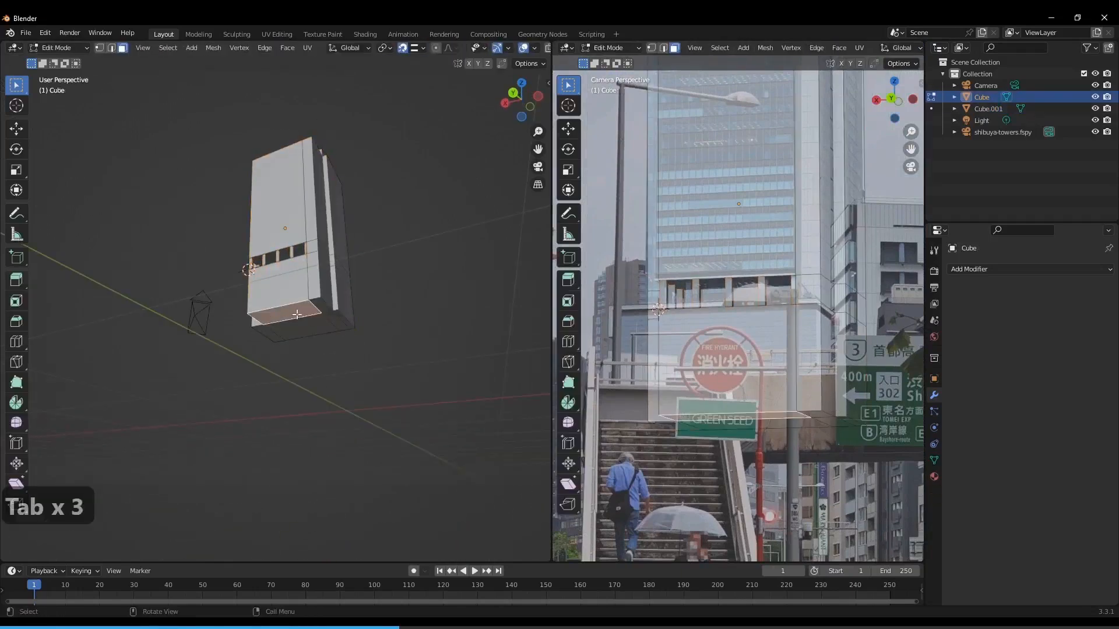
left_click(323, 308, "shift")
left_click(336, 319, "shift")
left_click(341, 318, "shift")
left_click(311, 328, "shift")
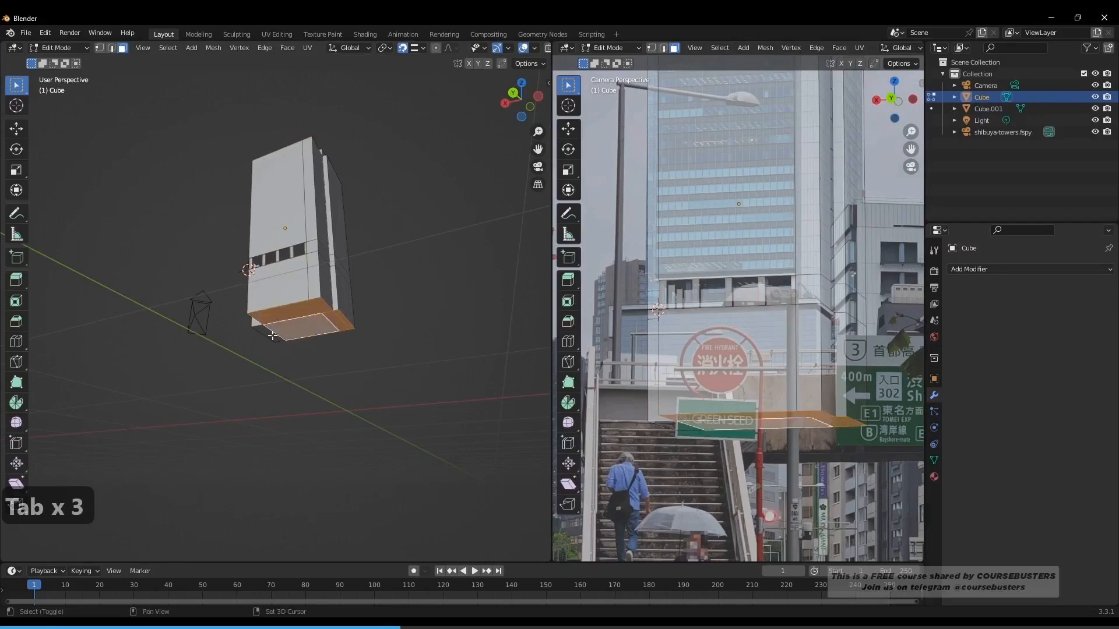
left_click(270, 332, "shift")
scroll(337, 274, "down", 5)
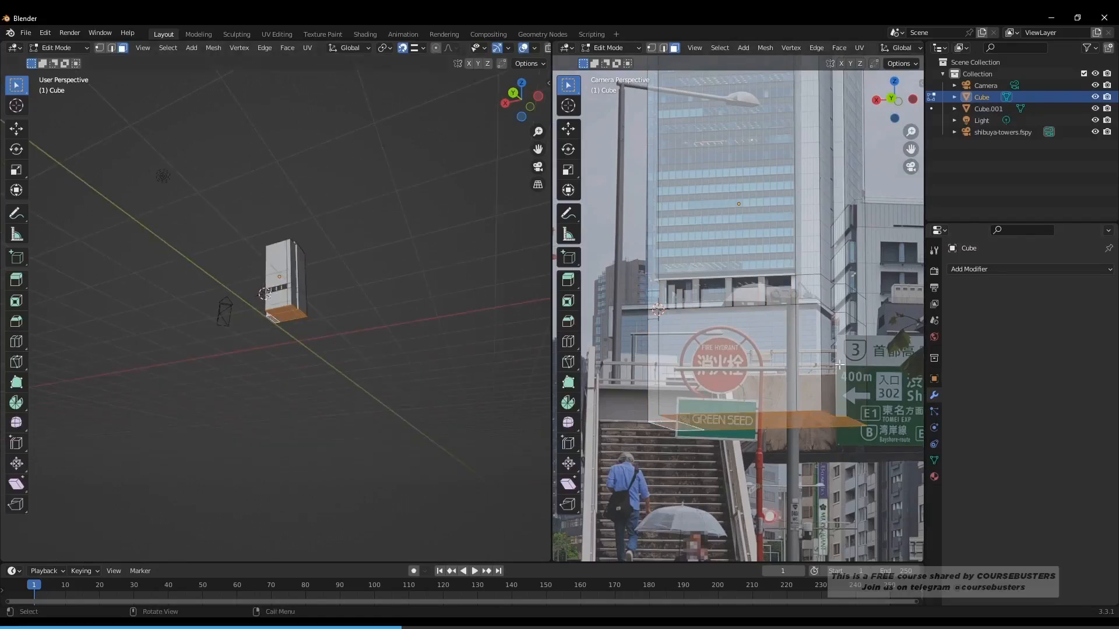
scroll(816, 408, "down", 2)
key("g")
key("z")
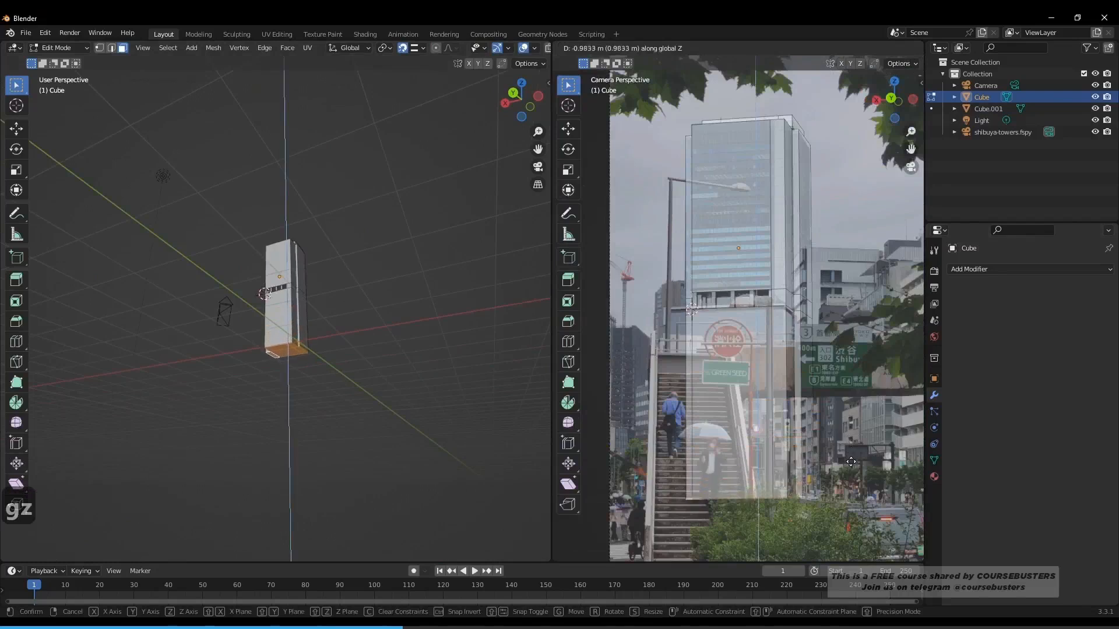
left_click(850, 506)
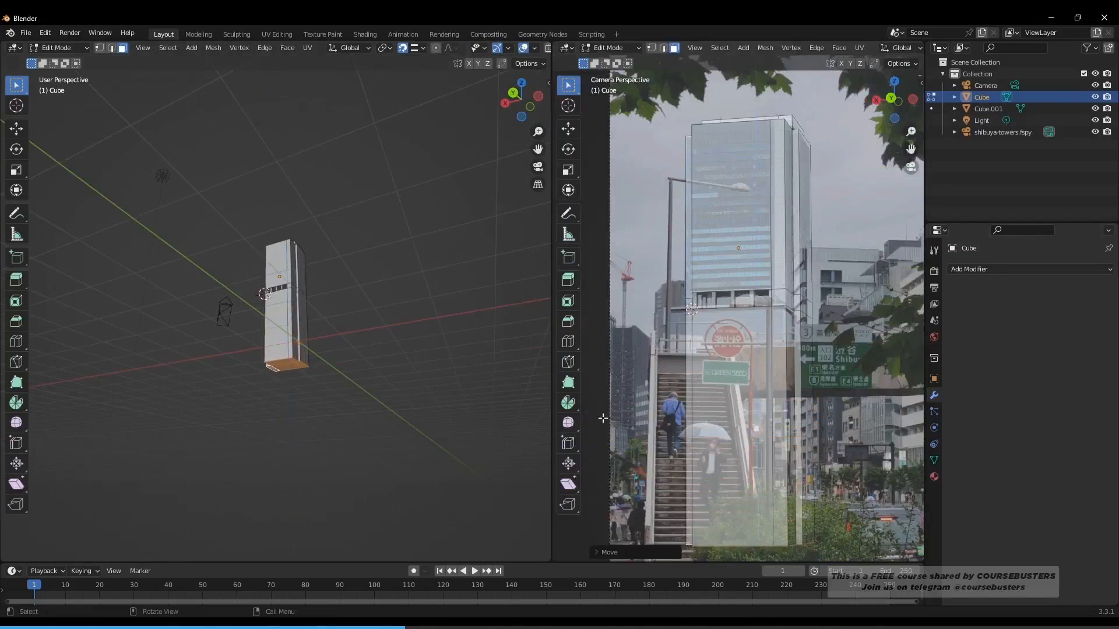
key("Tab")
Compare the tower's edges, top and pillar recess with the photo in the camera view.
scroll(862, 312, "up", 5)
scroll(811, 321, "down", 4)
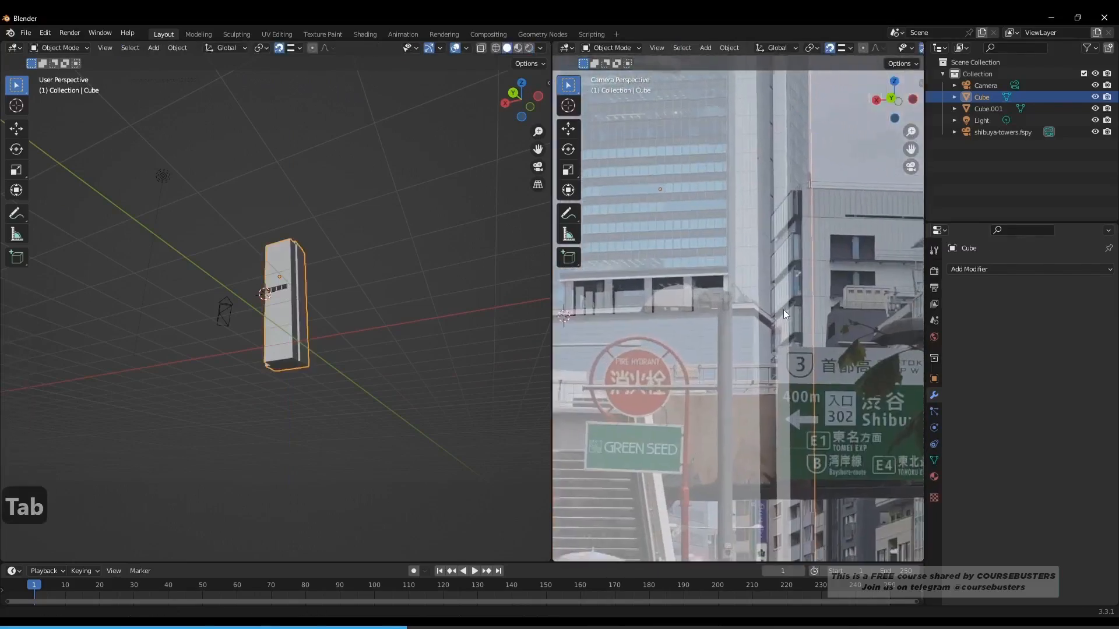
scroll(774, 264, "up", 5)
scroll(825, 321, "down", 3)
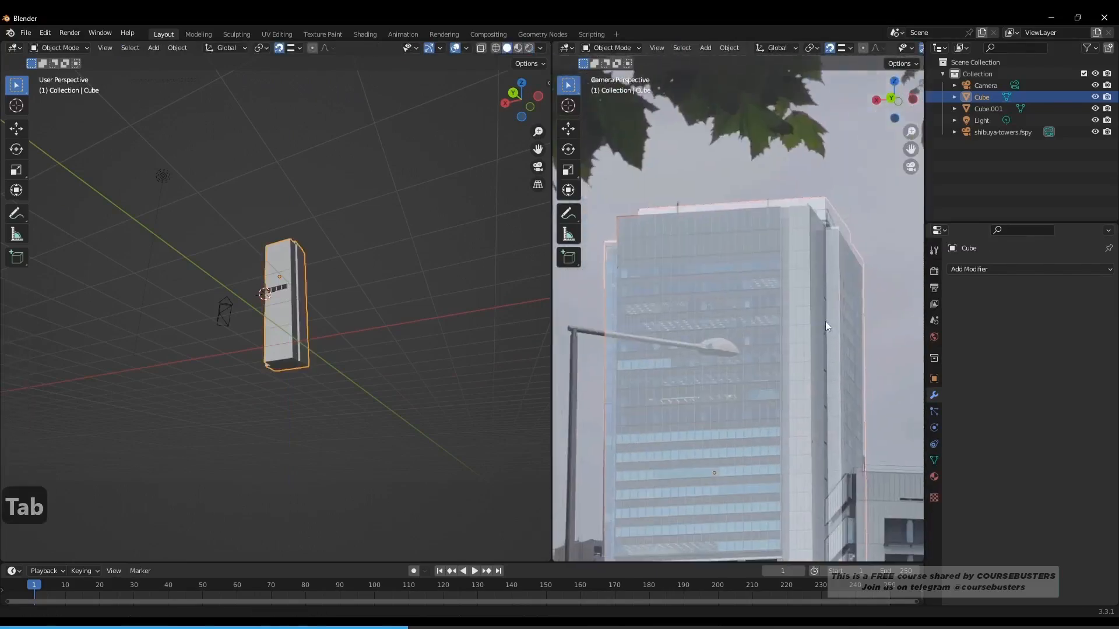
scroll(723, 285, "up", 5)
scroll(799, 289, "down", 3)
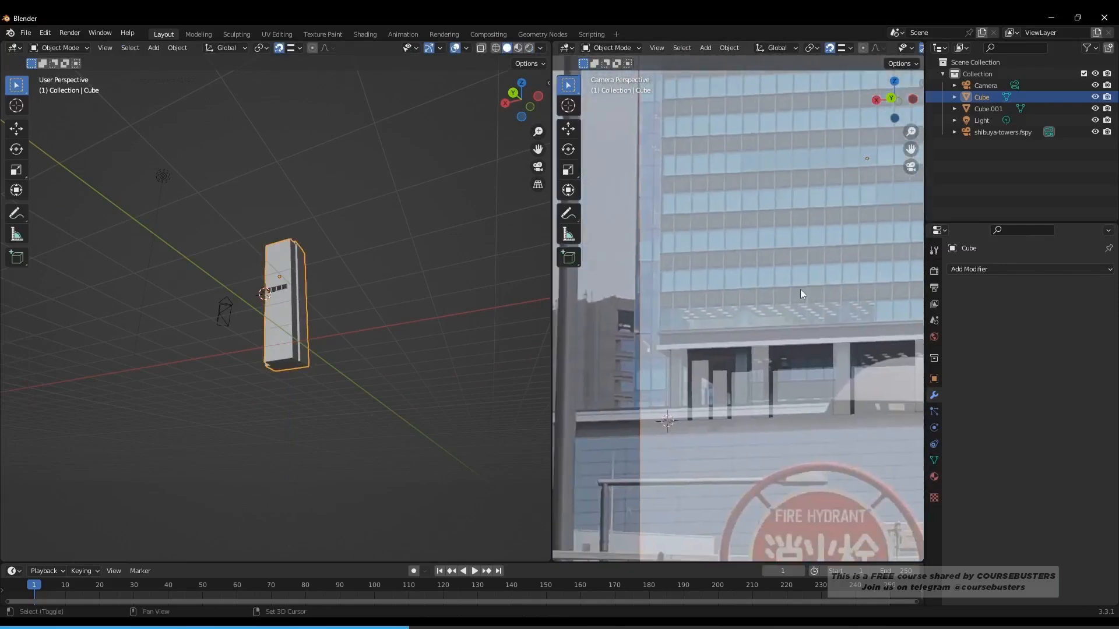
scroll(684, 341, "up", 3)
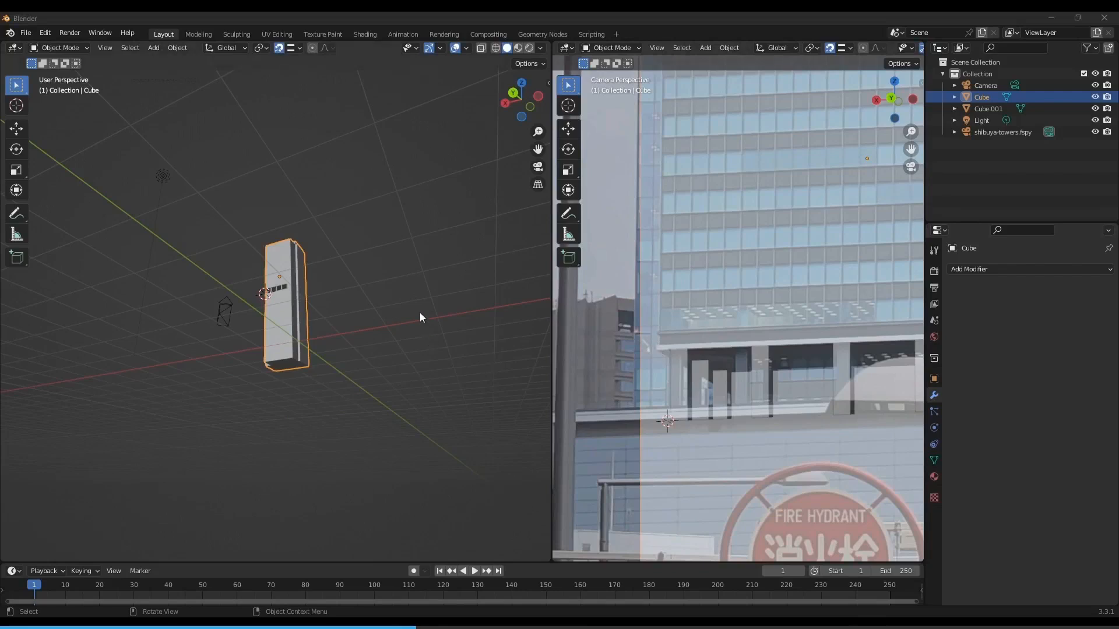
Add a horizontal loop cut around the upper tower and move it down along Z to just above the pillar recess.
middle_click_drag(419, 312, 426, 325)
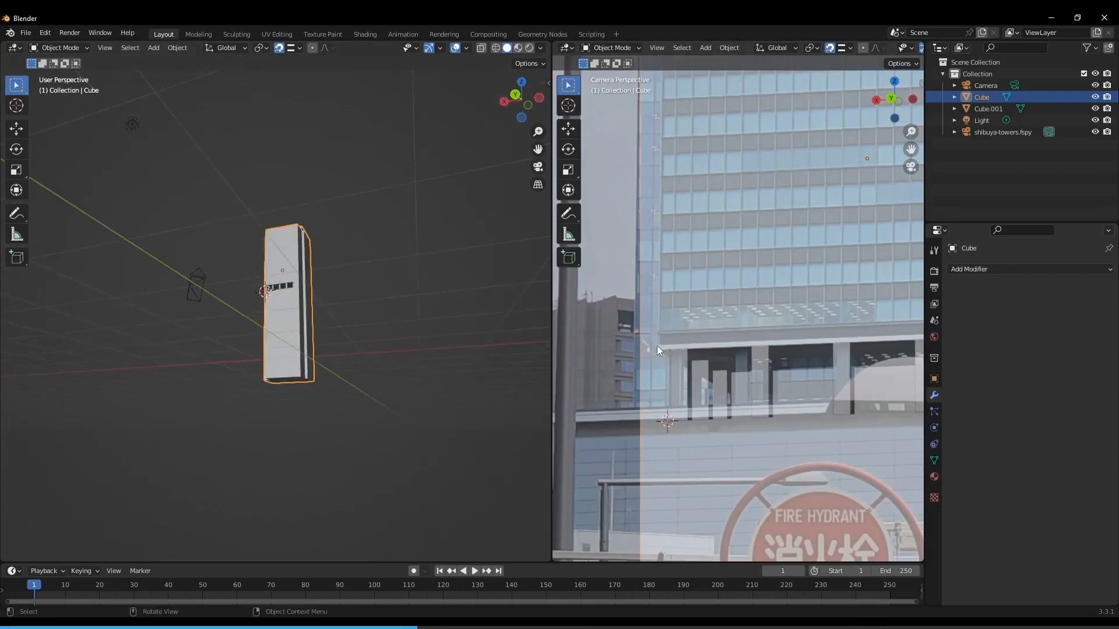
middle_click_drag(273, 320, 283, 322)
scroll(285, 317, "up", 5)
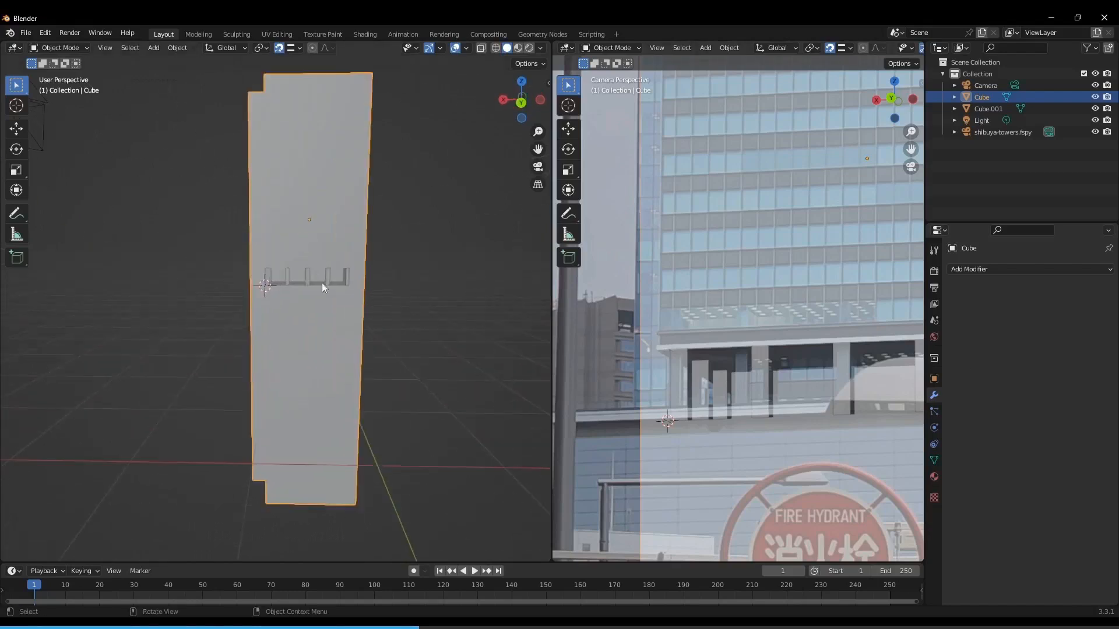
key("Tab")
mouse_move(365, 256)
middle_mouse_down()
mouse_move(350, 253)
mouse_move(375, 237)
middle_mouse_up()
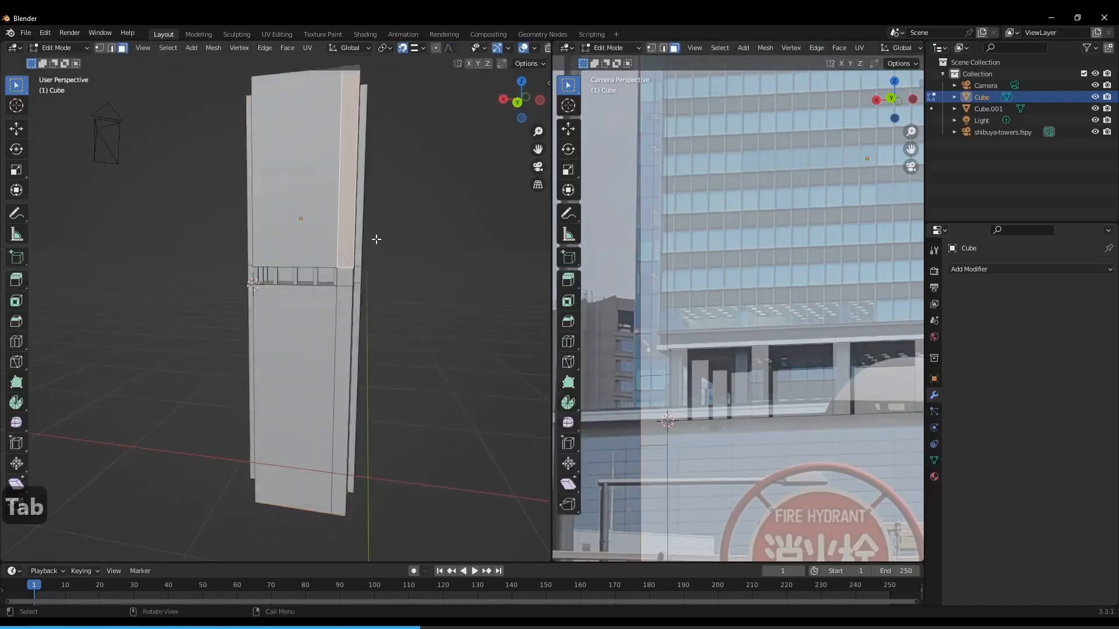
key("ctrl+r")
left_click(371, 239)
right_click(371, 239)
key("g")
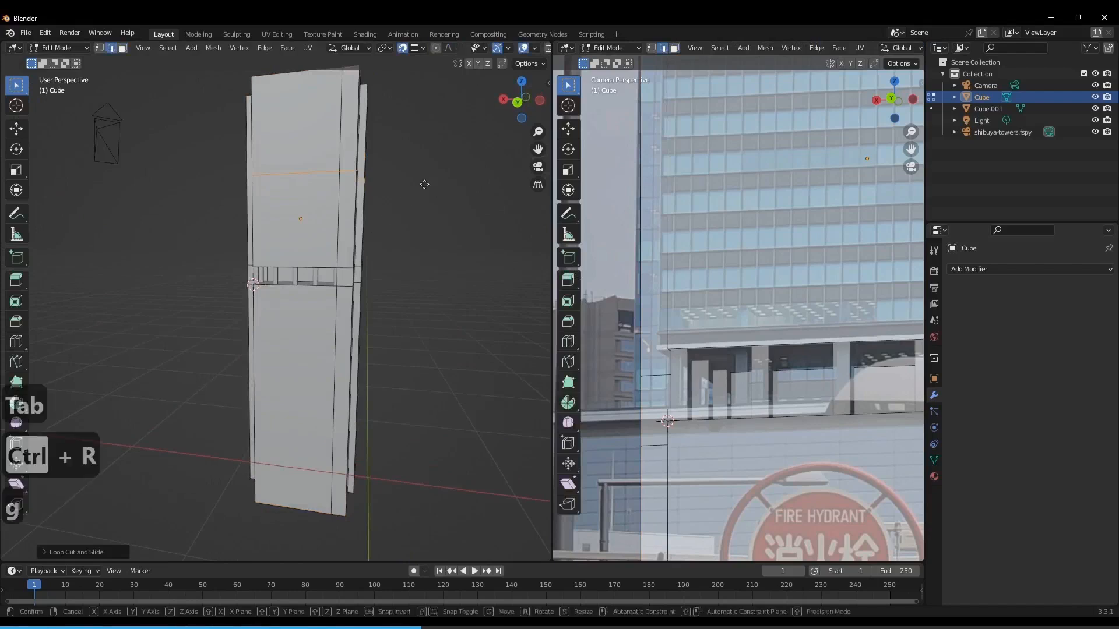
key("z")
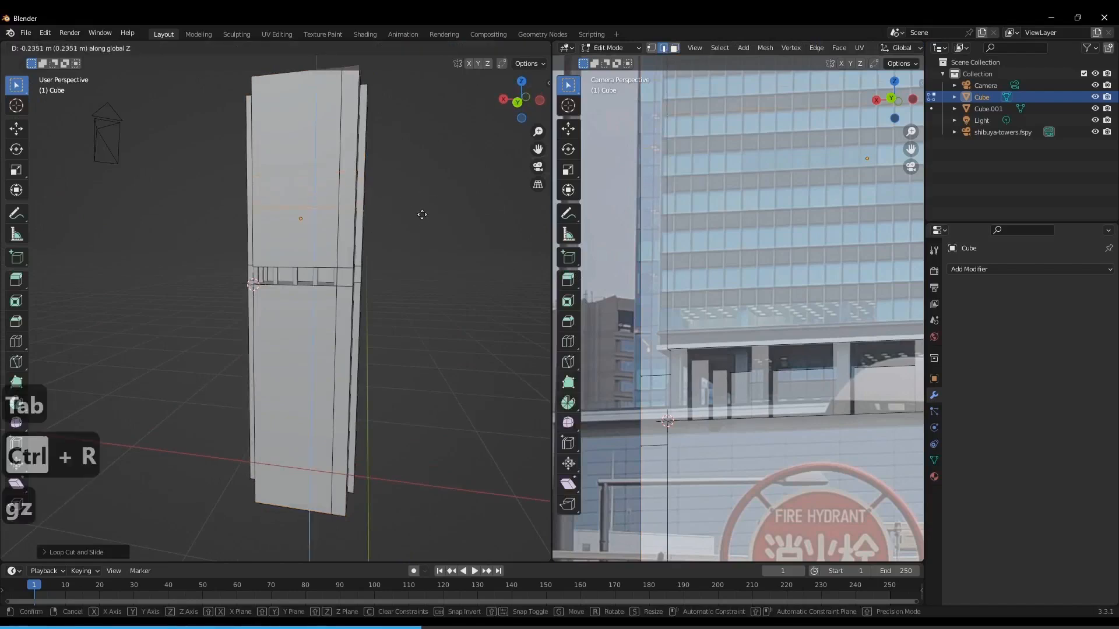
left_click(421, 263)
Extrude the narrow front face above the pillar recess outward about 0.007 m along Y.
scroll(282, 287, "up", 5)
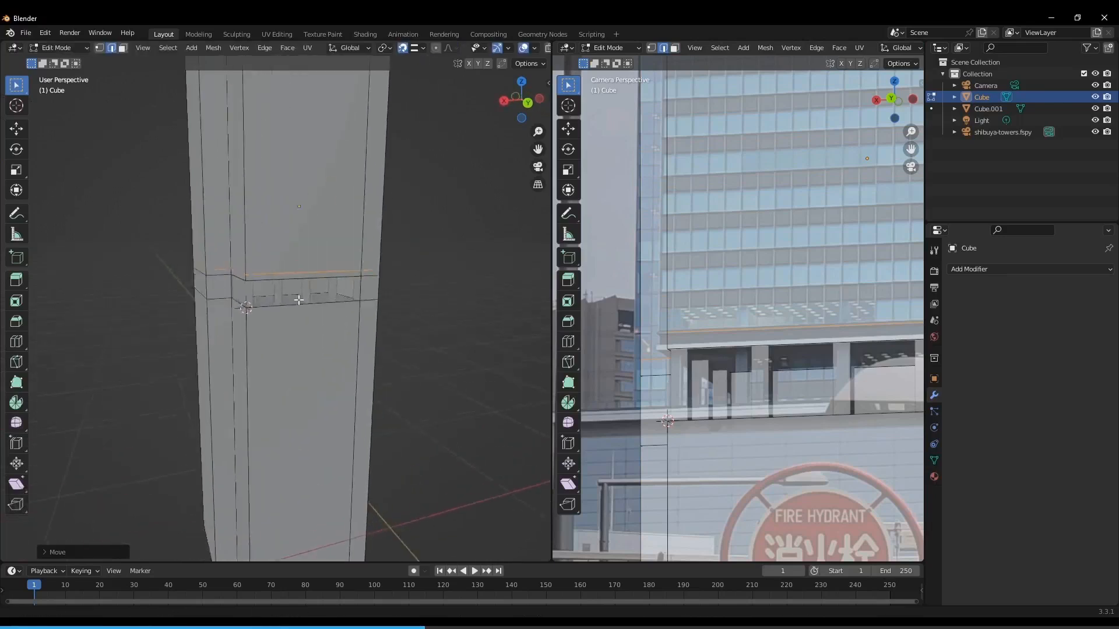
middle_click_drag(282, 287, 358, 358)
key("3")
scroll(354, 325, "up", 3)
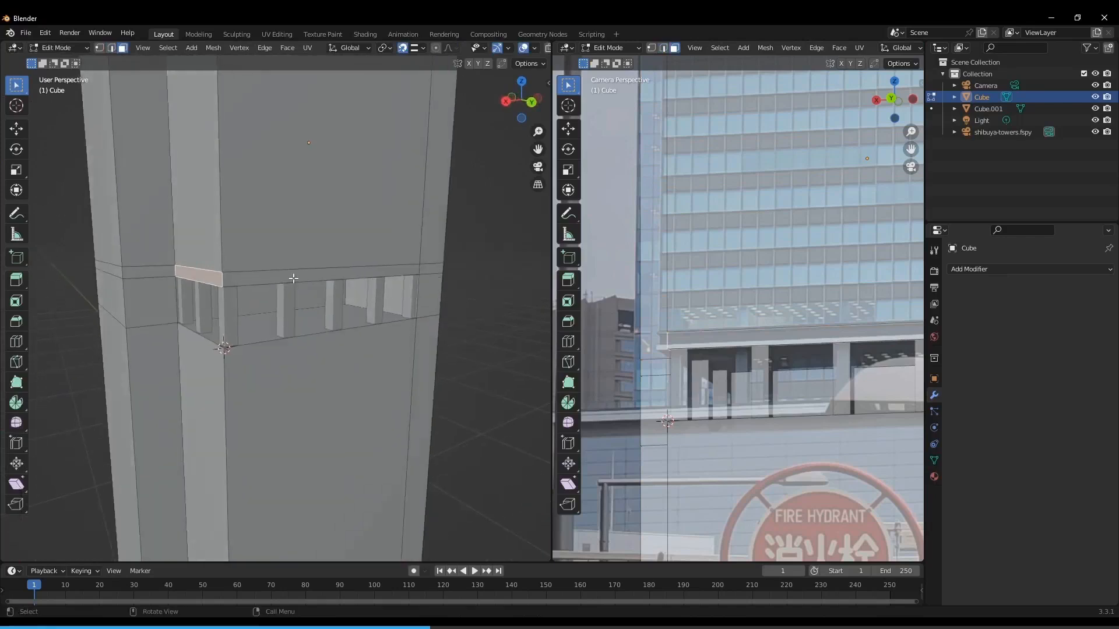
scroll(700, 321, "down", 1)
middle_click_drag(848, 317, 723, 305, "shift")
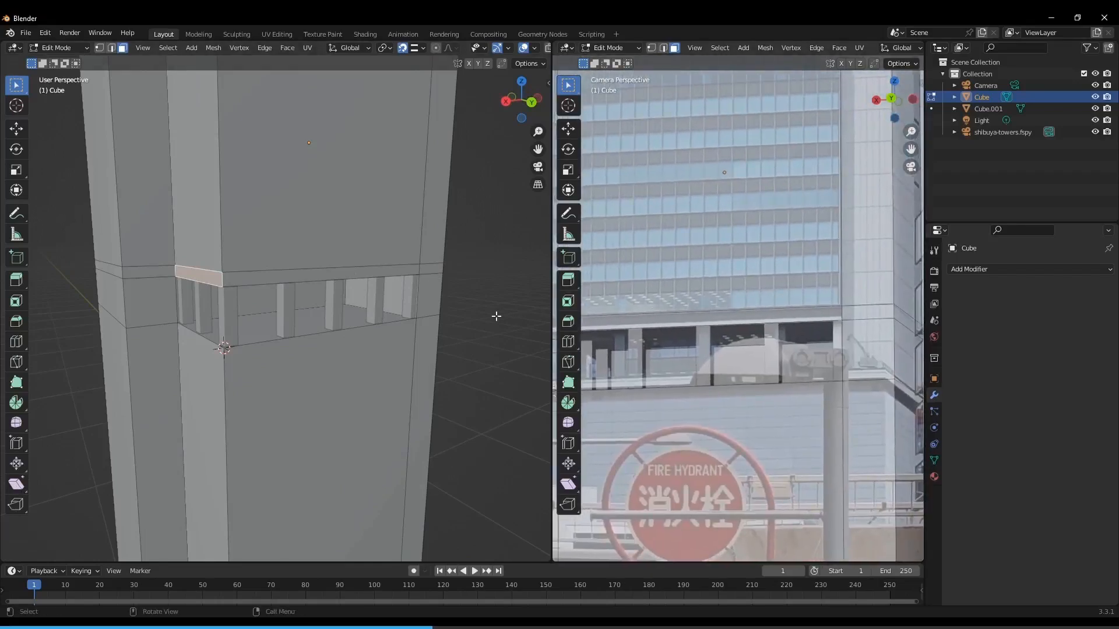
middle_click_drag(350, 271, 399, 327)
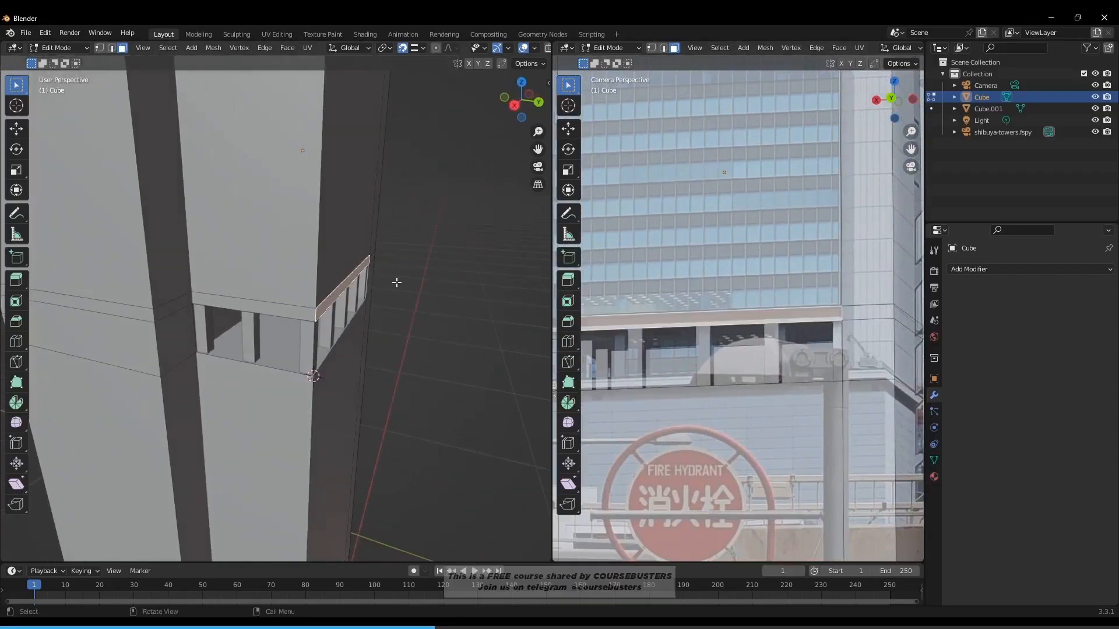
key("g")
key("y")
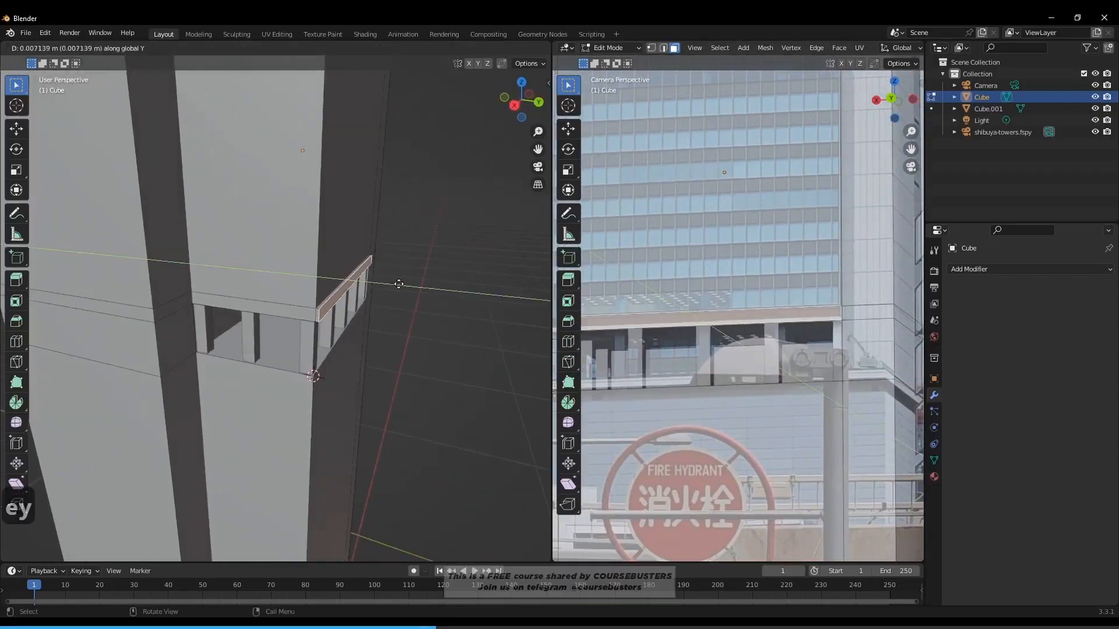
left_click(398, 283)
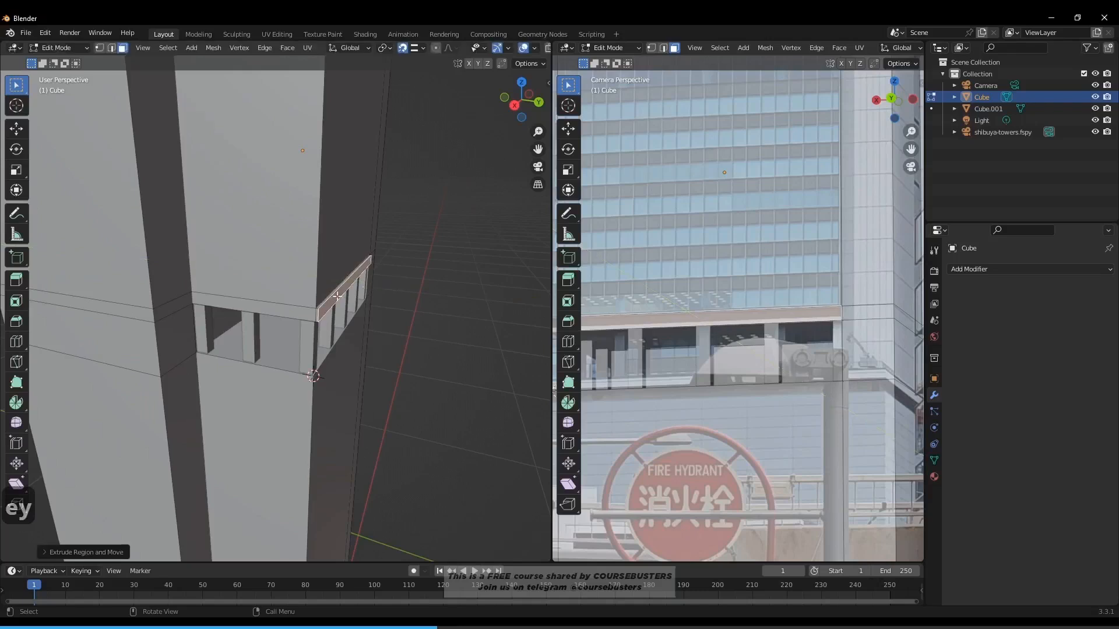
Extrude the narrow side faces above the recess, including the front ledge's end, outward about 0.005 m along X.
left_click(301, 312)
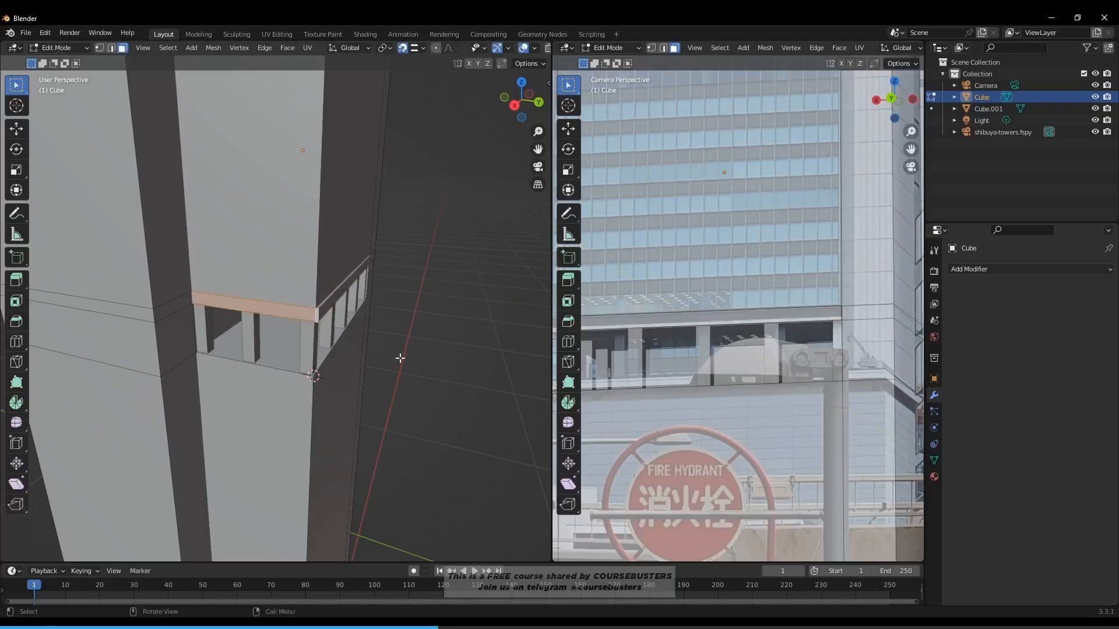
middle_click_drag(400, 358, 411, 405)
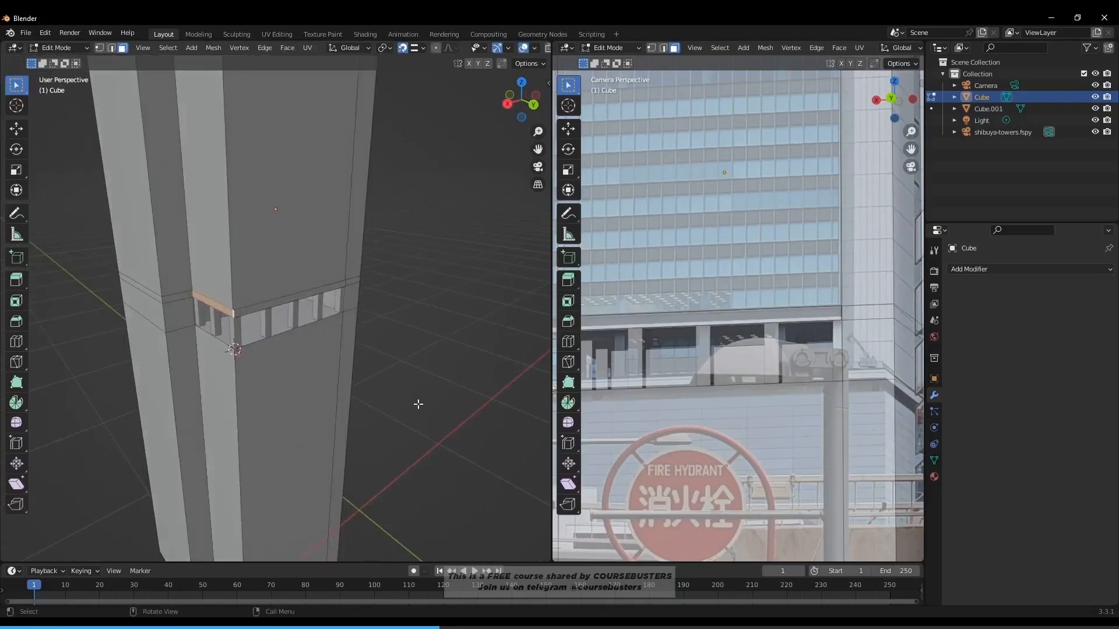
key("e")
key("x")
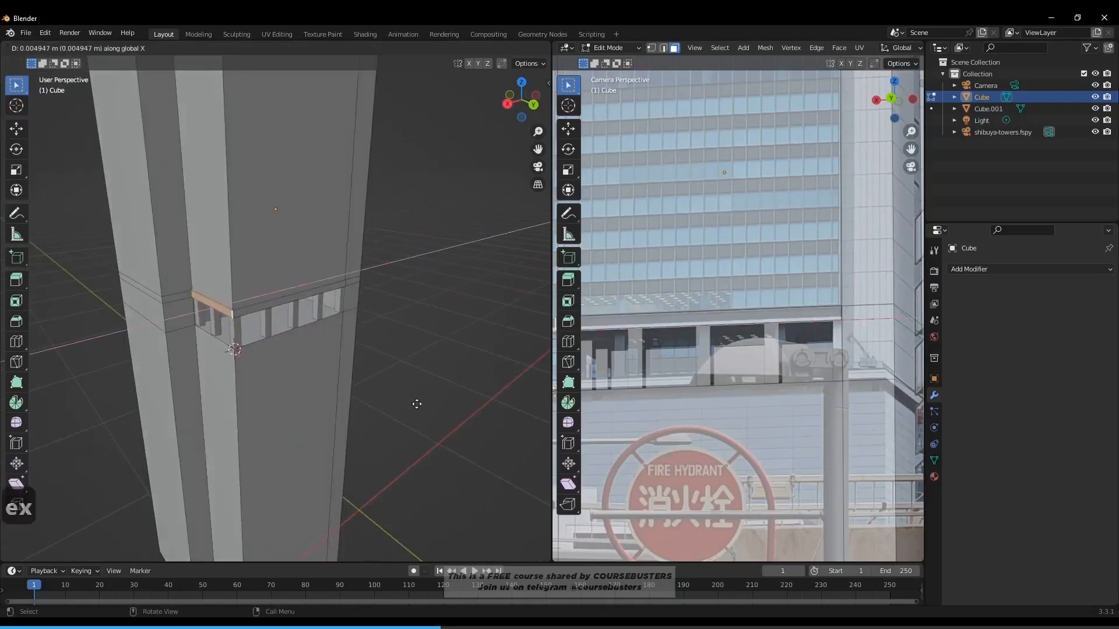
left_click(415, 403)
Inspect the inner end of the extruded side ledge up close and check its short top edge in edge select mode.
scroll(292, 320, "up", 4)
middle_click_drag(169, 234, 194, 281, "shift")
scroll(271, 285, "up", 4)
scroll(270, 281, "down", 3)
middle_click_drag(269, 282, 337, 289)
scroll(326, 287, "up", 3)
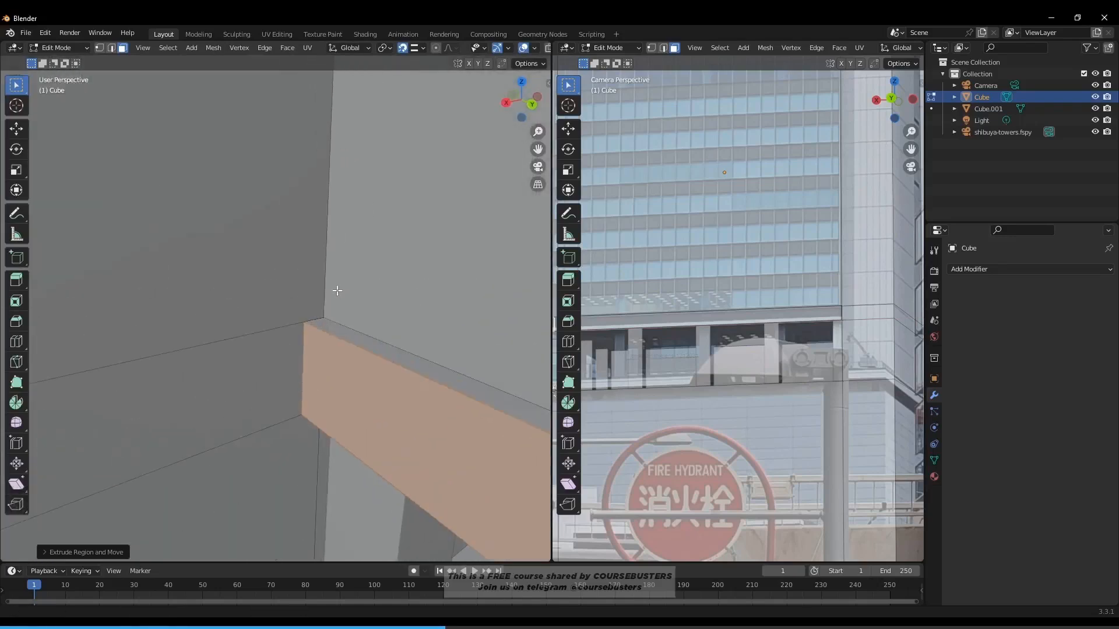
key("2")
left_click(311, 318)
left_click(316, 321)
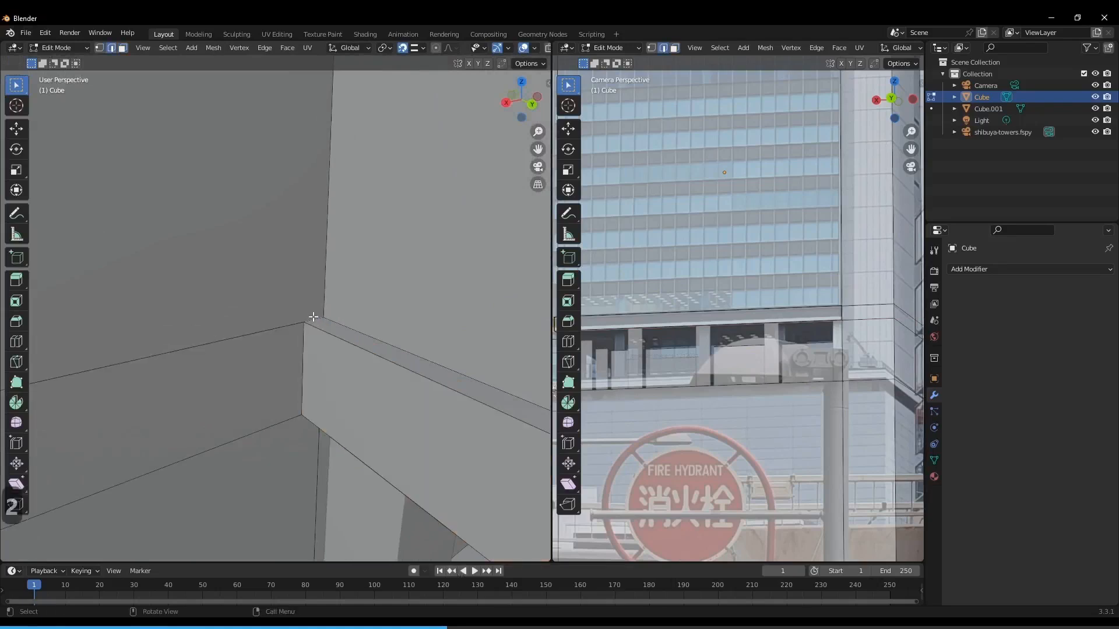
left_click(313, 317)
left_click(316, 320)
Show the whole tower in the right orthographic view.
scroll(315, 319, "down", 5)
middle_click_drag(314, 319, 280, 315)
scroll(278, 302, "down", 6)
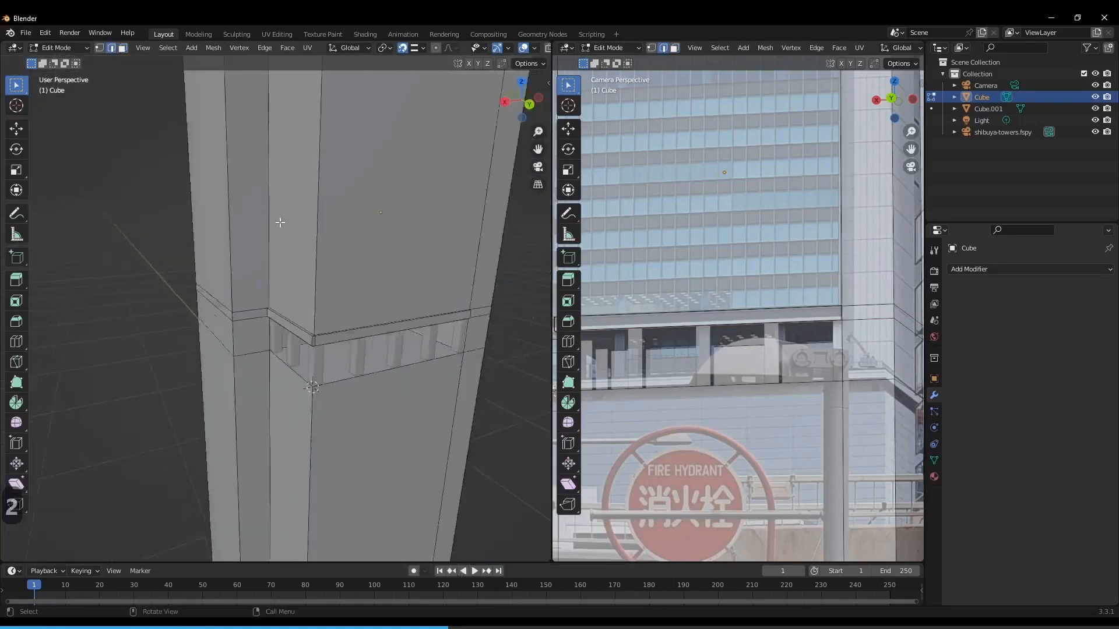
scroll(280, 223, "down", 5)
mouse_move(280, 222)
middle_mouse_down()
mouse_move(268, 243)
mouse_move(267, 219)
middle_mouse_up()
scroll(268, 242, "up", 1)
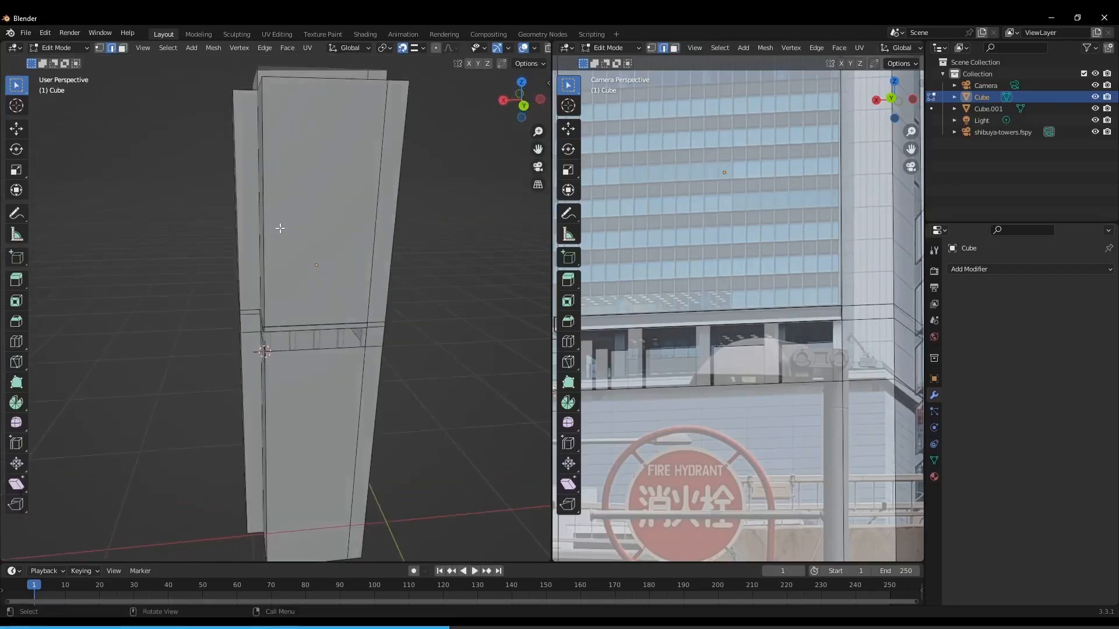
key("KP_1")
key("KP_3")
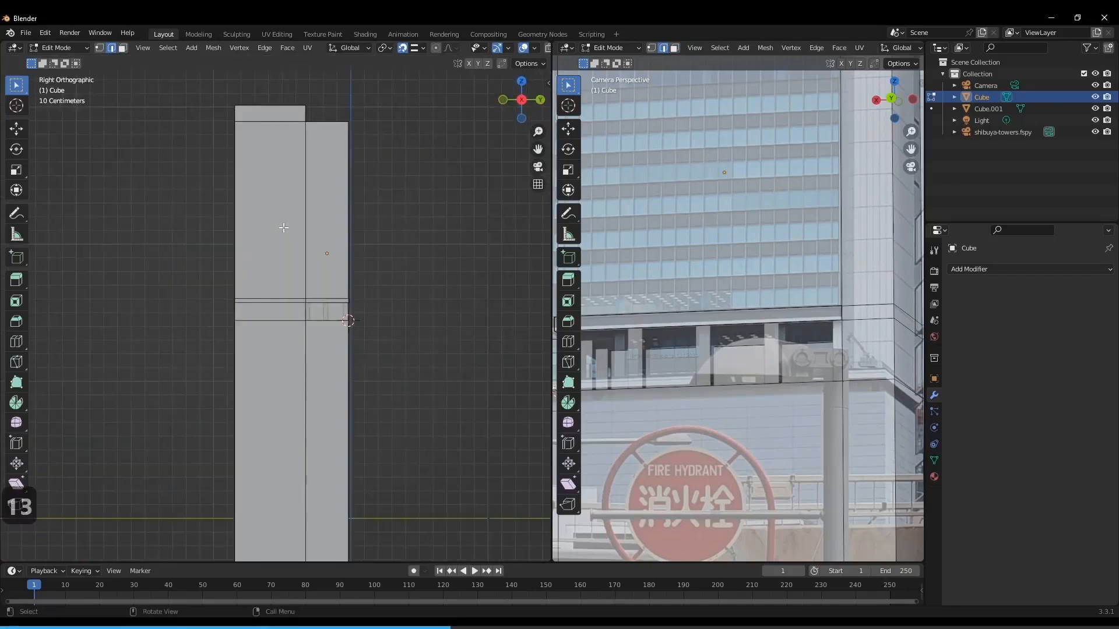
Compare the tower in the right, top, front and back orthographic views, ending in the back view.
key("grave")
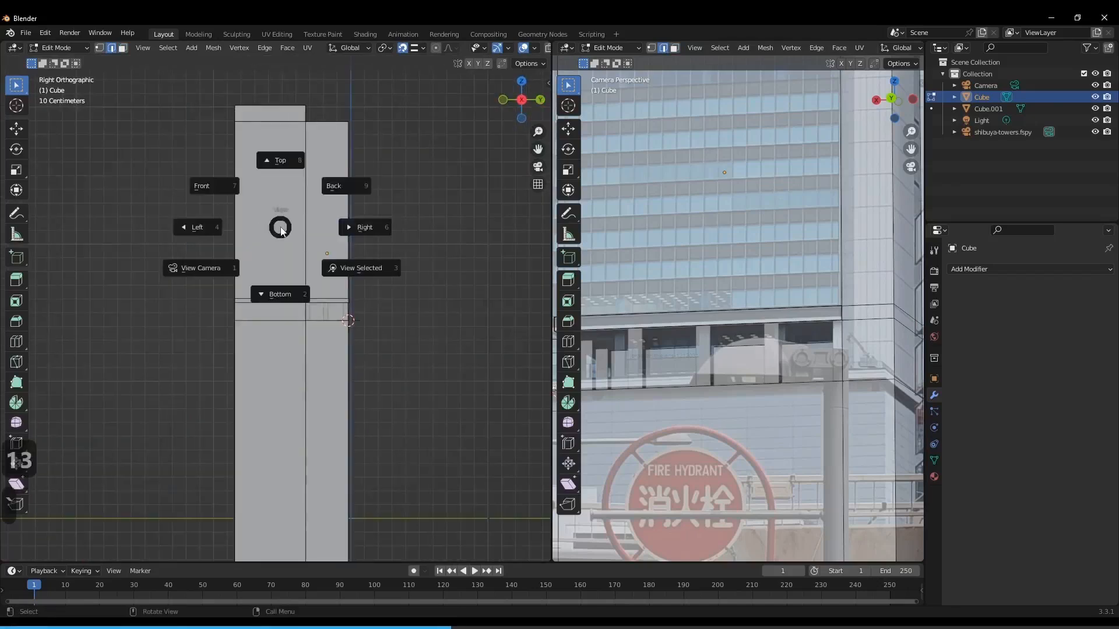
left_click(341, 187)
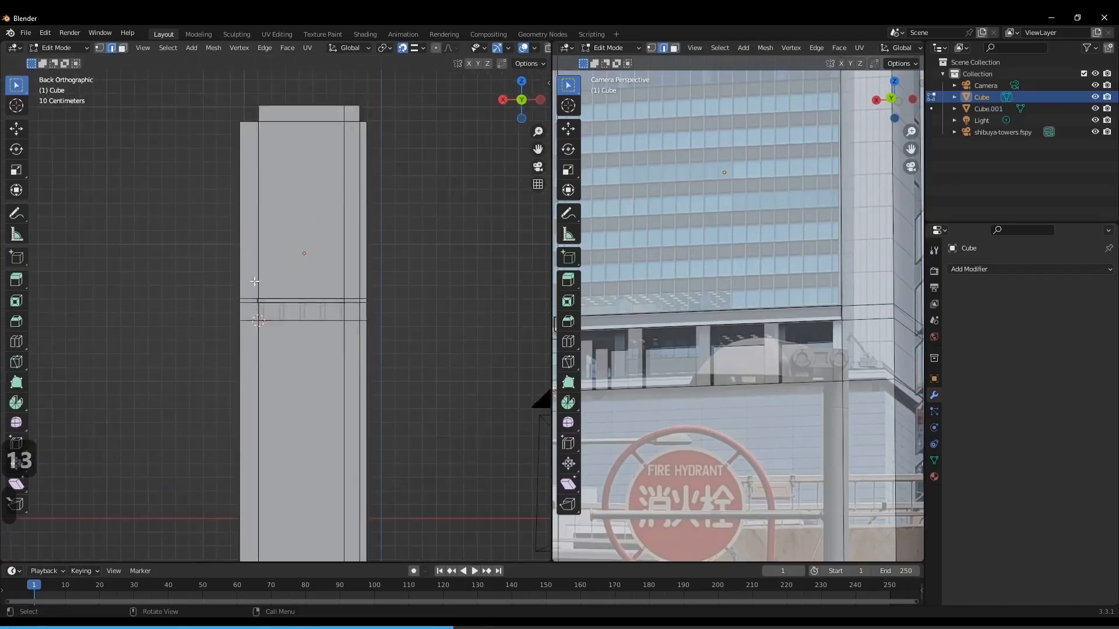
key("KP_3")
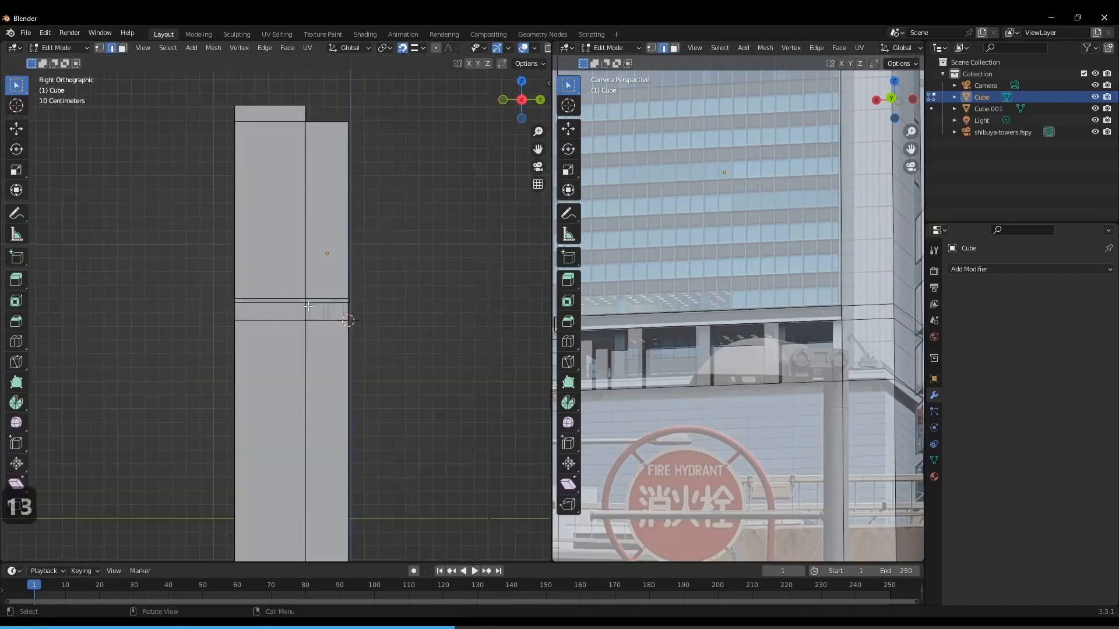
key("KP_7")
key("KP_3")
key("KP_1")
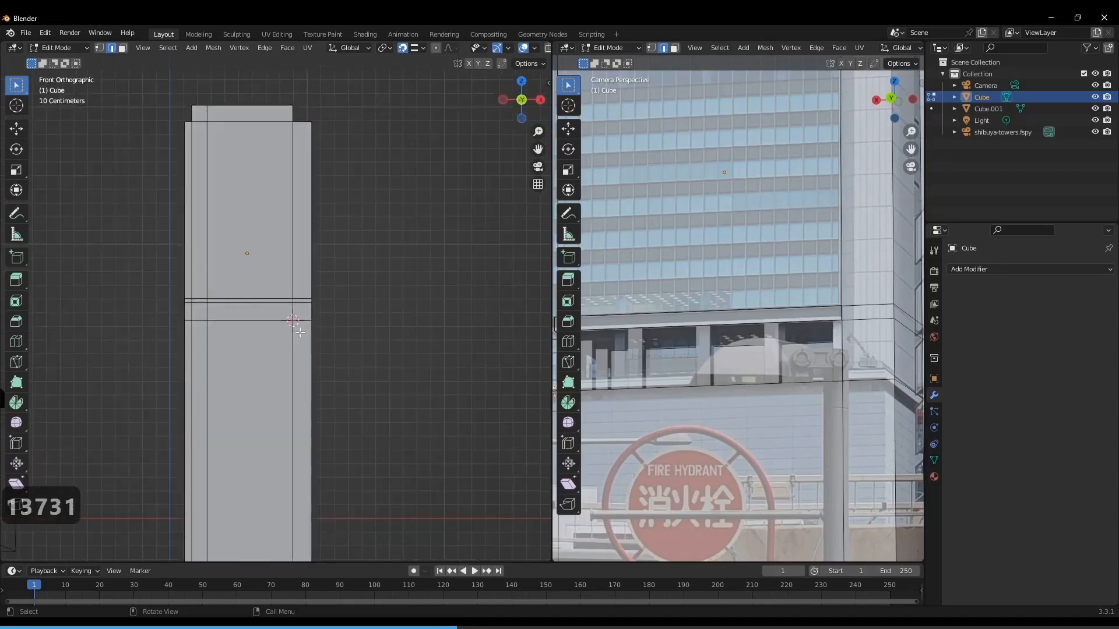
key("grave")
key("grave")
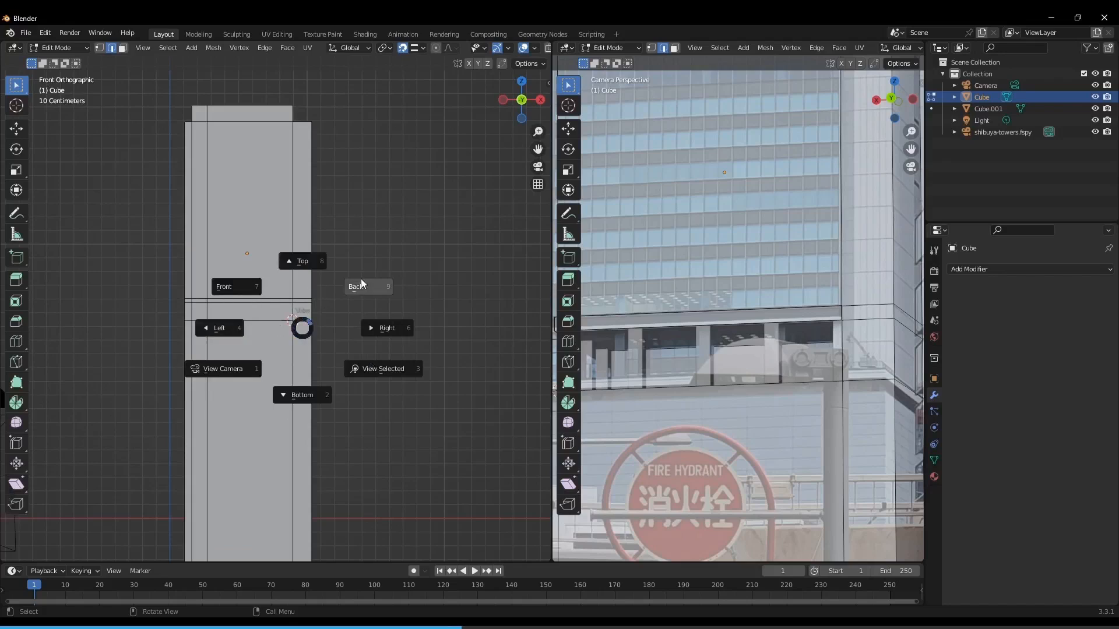
key("Escape")
key("9")
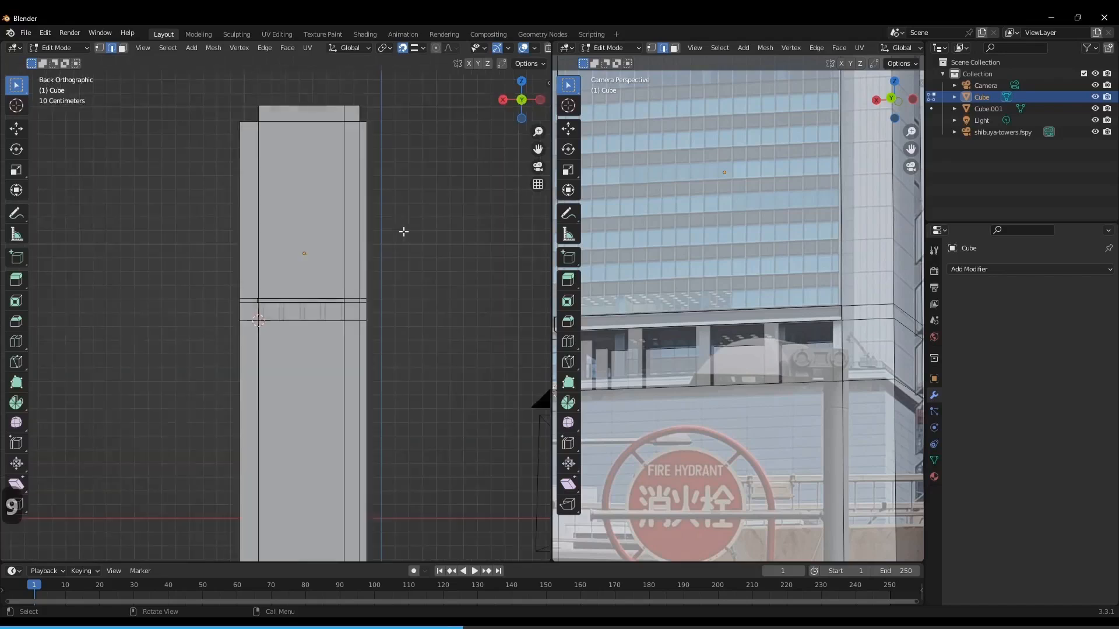
Switch the back view to wireframe shading and focus on the ledge's end above the pillar recess.
scroll(338, 284, "up", 3)
middle_click_drag(257, 307, 285, 307, "shift")
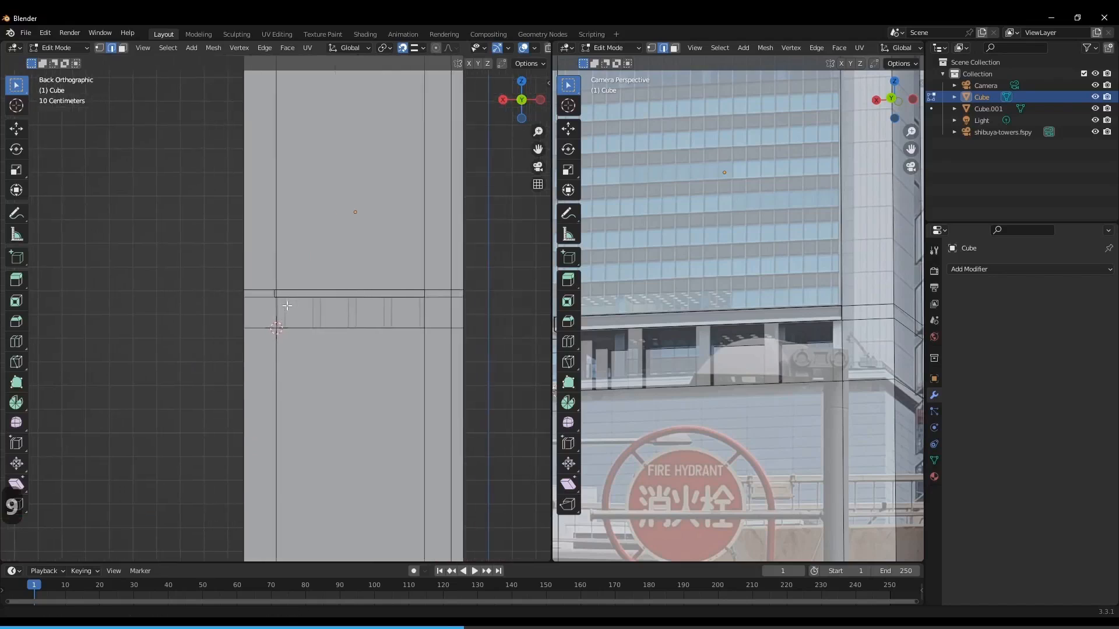
scroll(284, 307, "up", 1)
scroll(285, 307, "down", 3)
key("alt+z")
scroll(284, 307, "up", 6)
scroll(288, 302, "down", 5)
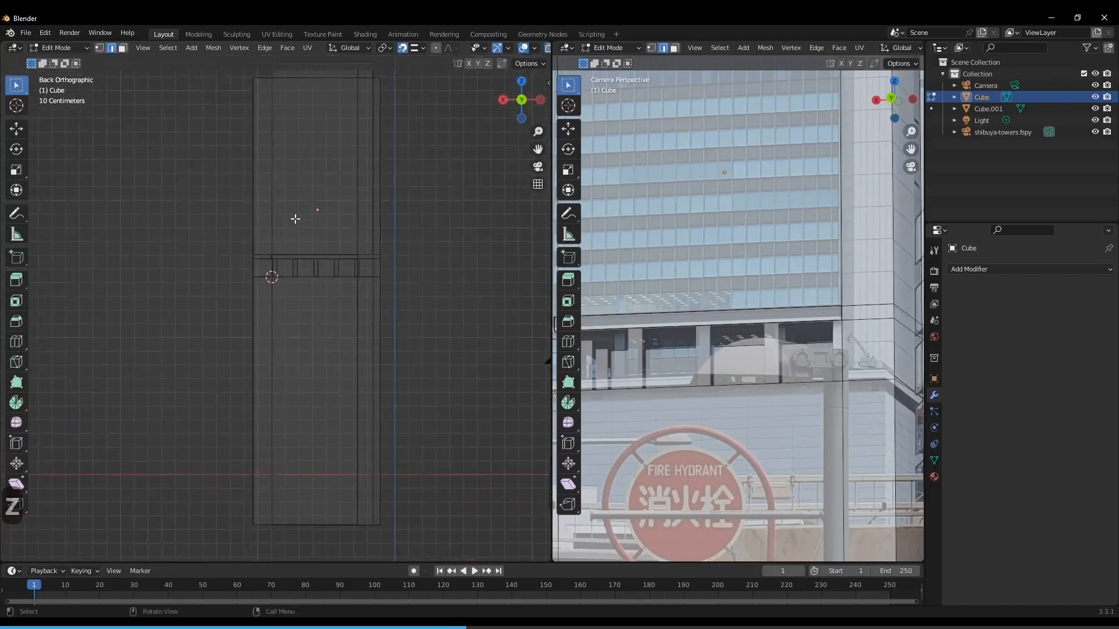
scroll(303, 219, "down", 2)
scroll(250, 226, "up", 4)
scroll(295, 282, "up", 5)
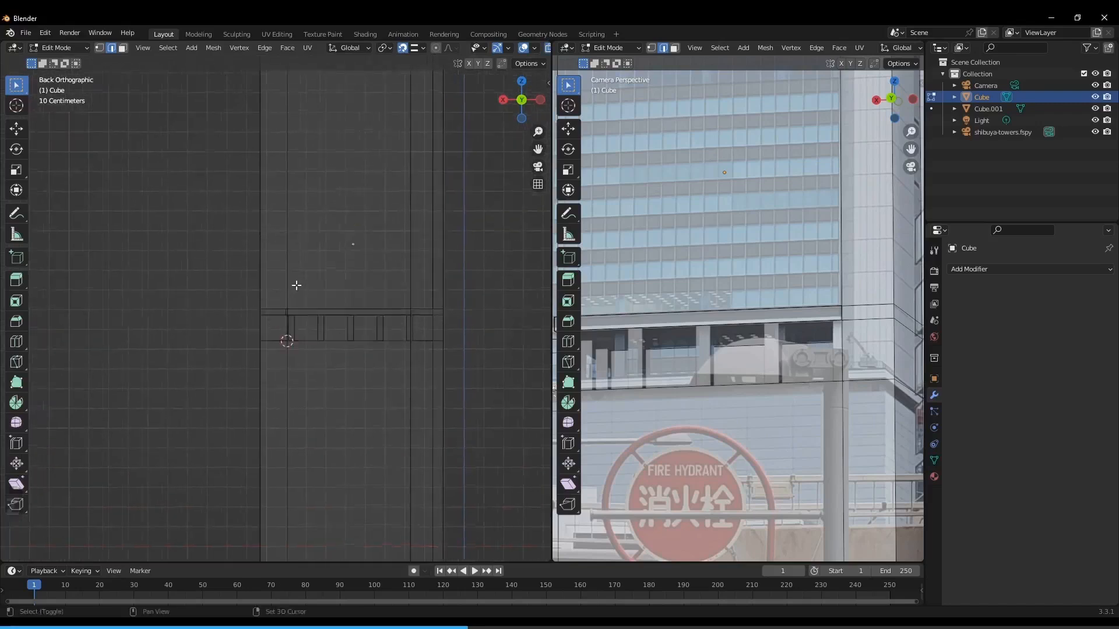
Knife-cut from the ledge end's upper corner straight up along Z past the tower's roof, with cut-through enabled.
key("k")
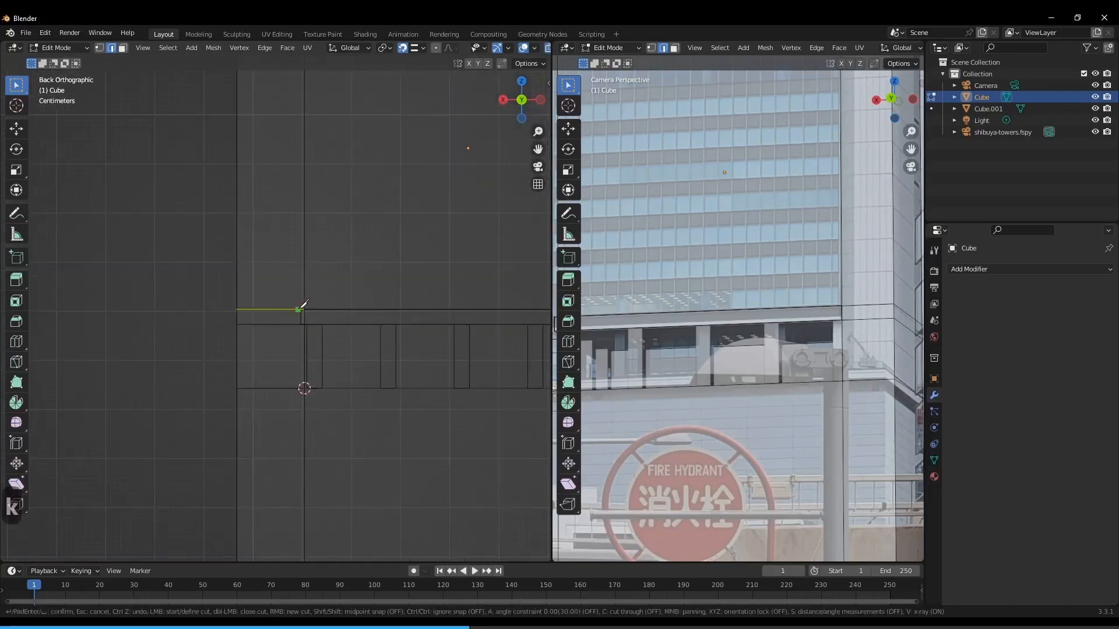
scroll(310, 305, "up", 6)
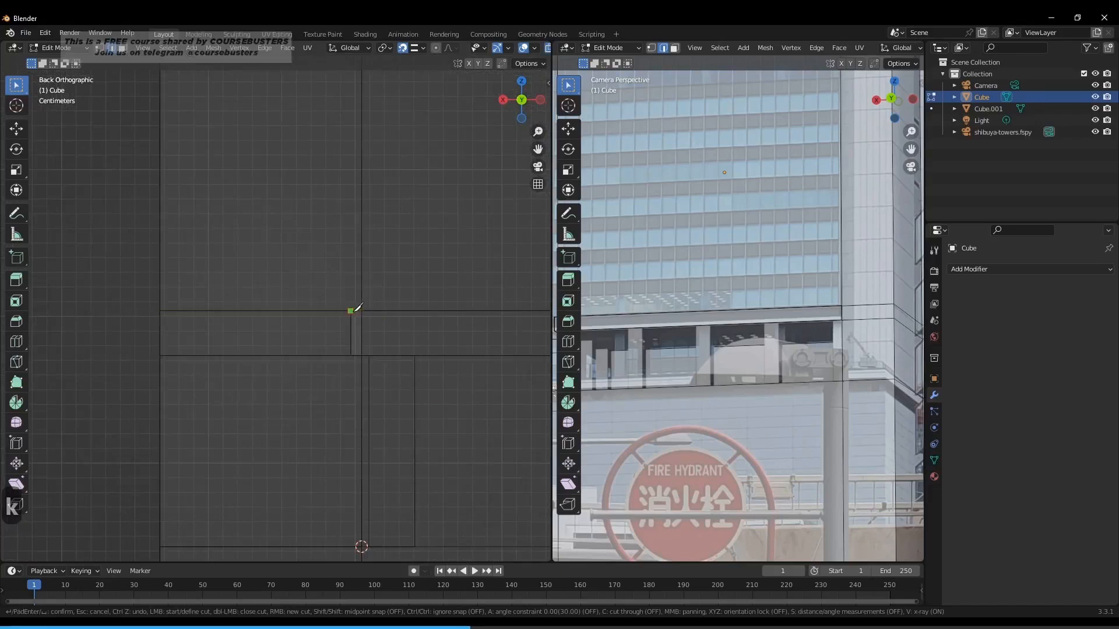
left_click(351, 310)
scroll(354, 274, "down", 5)
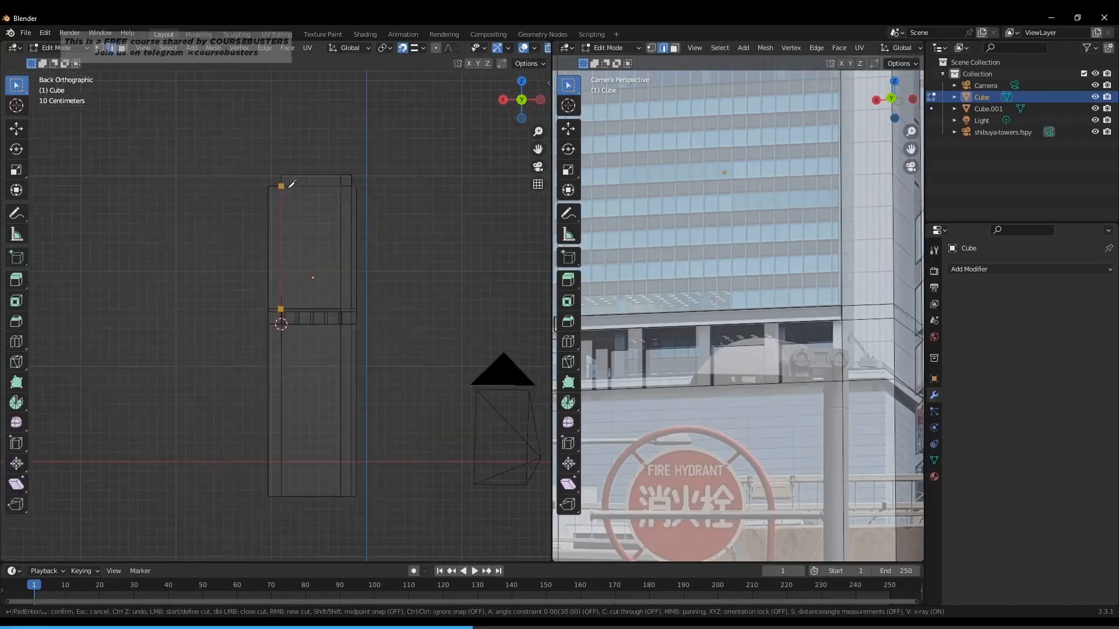
key("z")
scroll(284, 144, "up", 3)
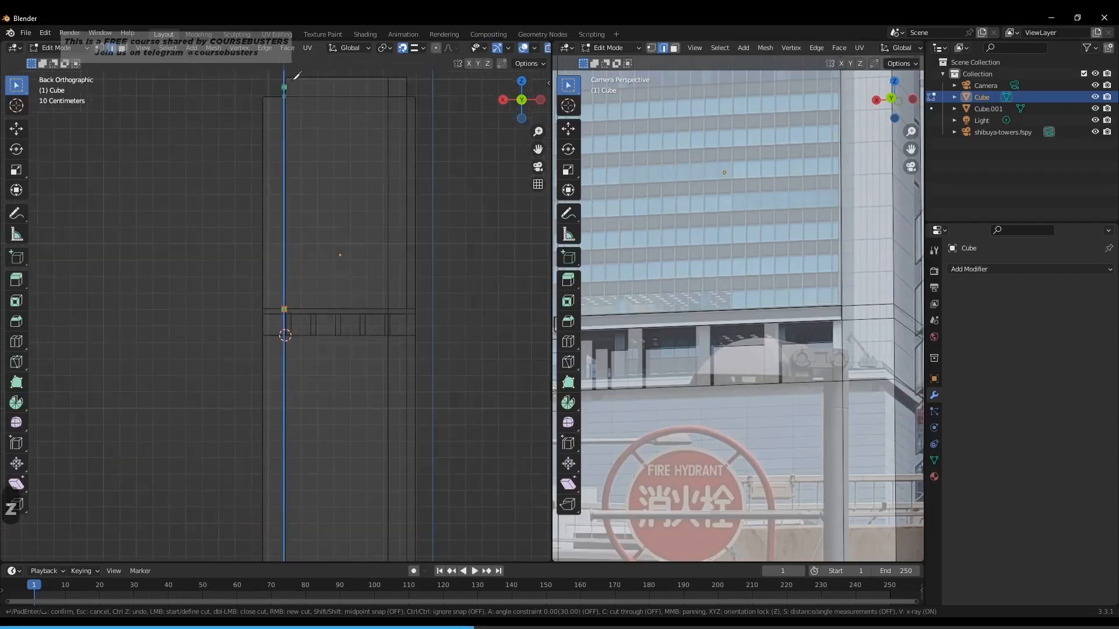
scroll(285, 78, "down", 3)
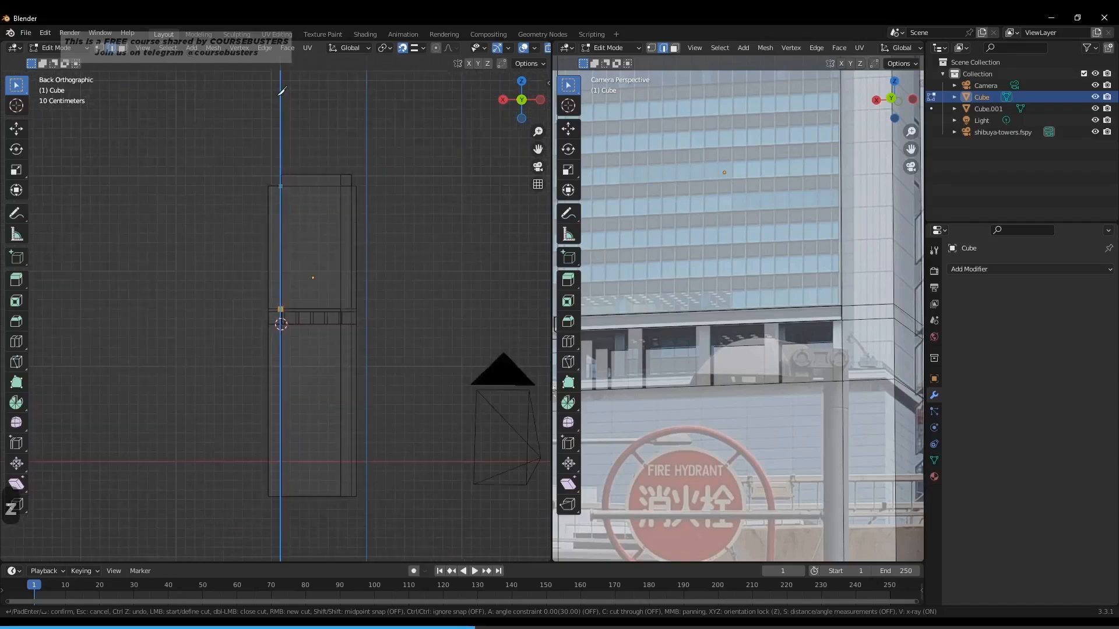
key("c")
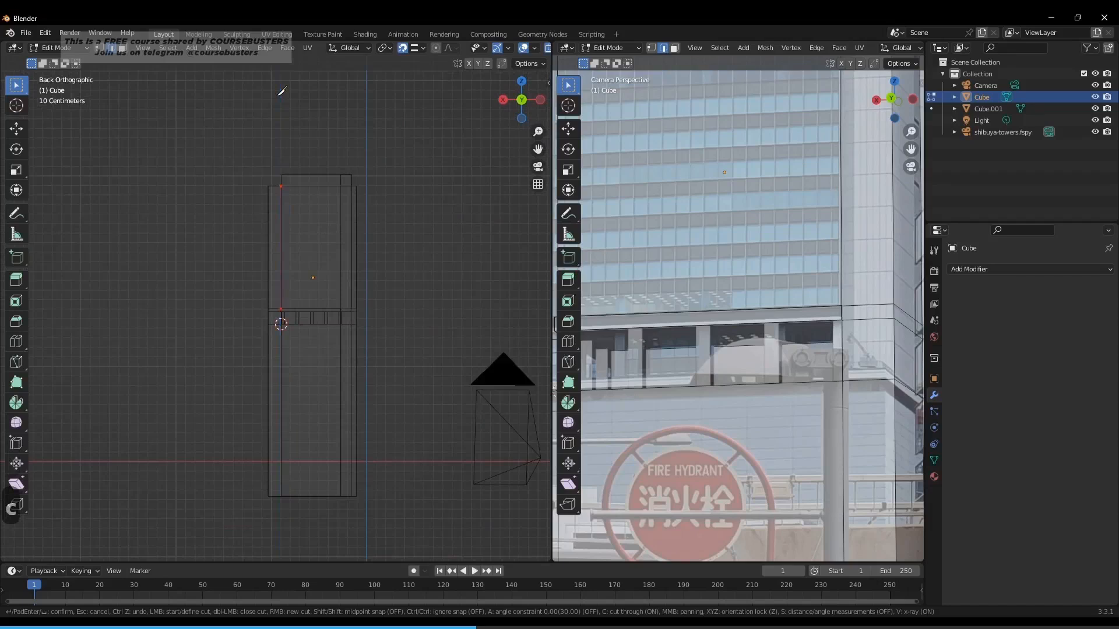
key("Return")
Try a Z-constrained cut-through knife line from the ledge end's lower corner past the tower's base, then undo it.
scroll(301, 317, "up", 5)
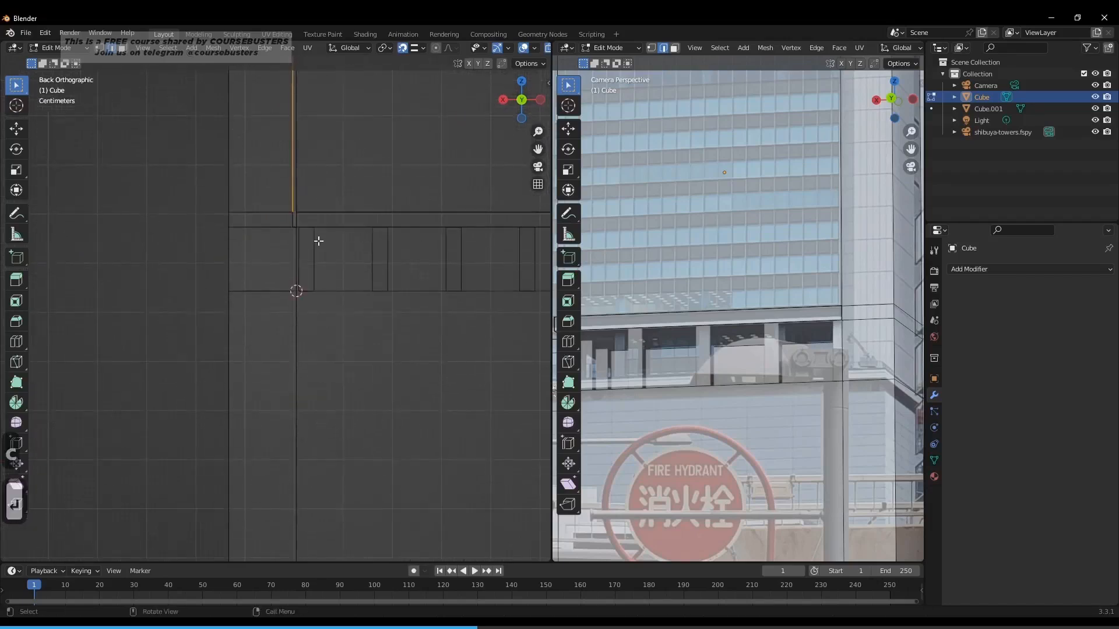
scroll(317, 236, "up", 3)
key("k")
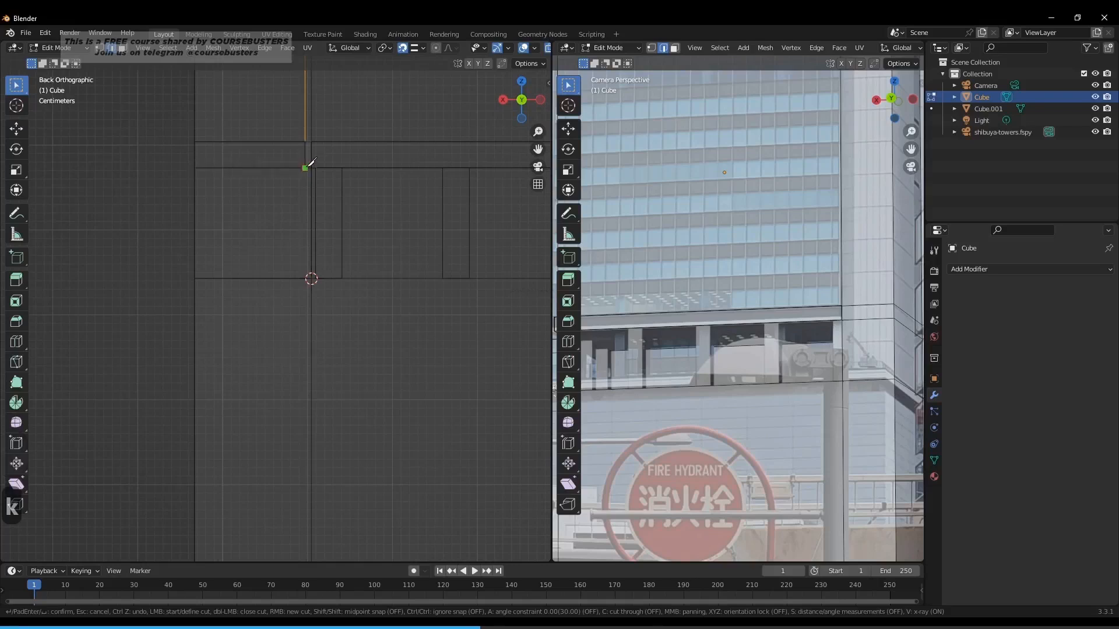
left_click(306, 168)
scroll(298, 294, "down", 11)
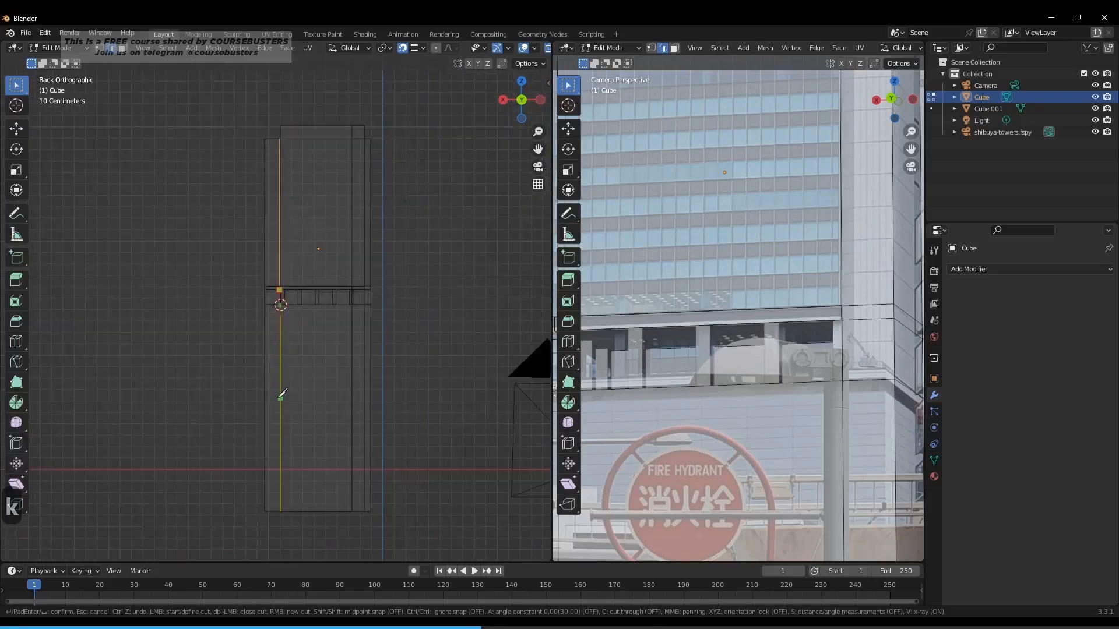
key("z")
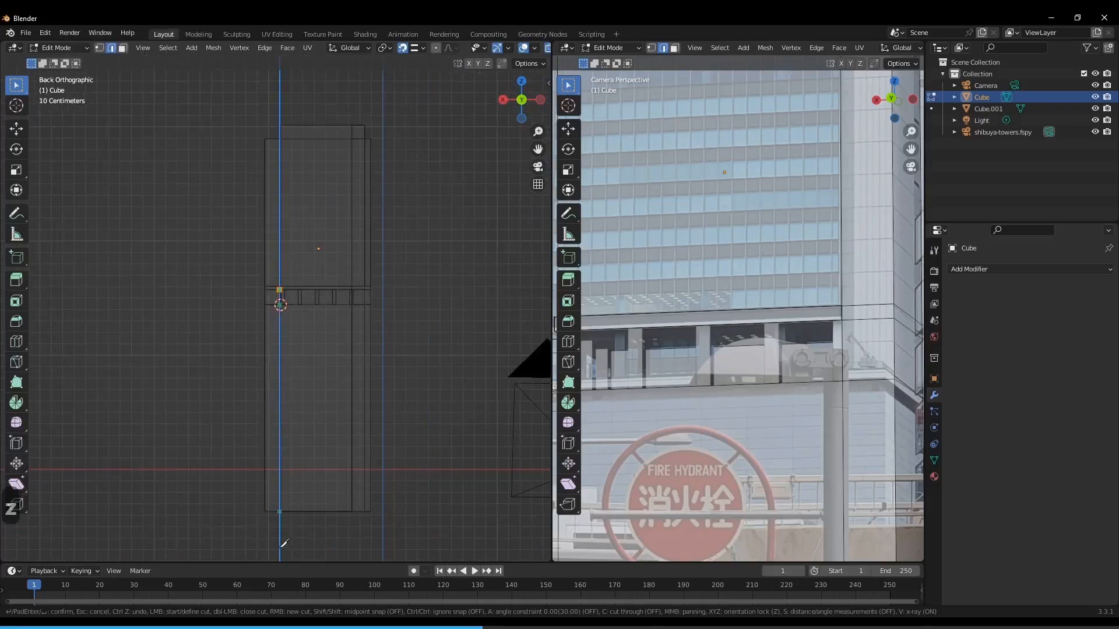
key("c")
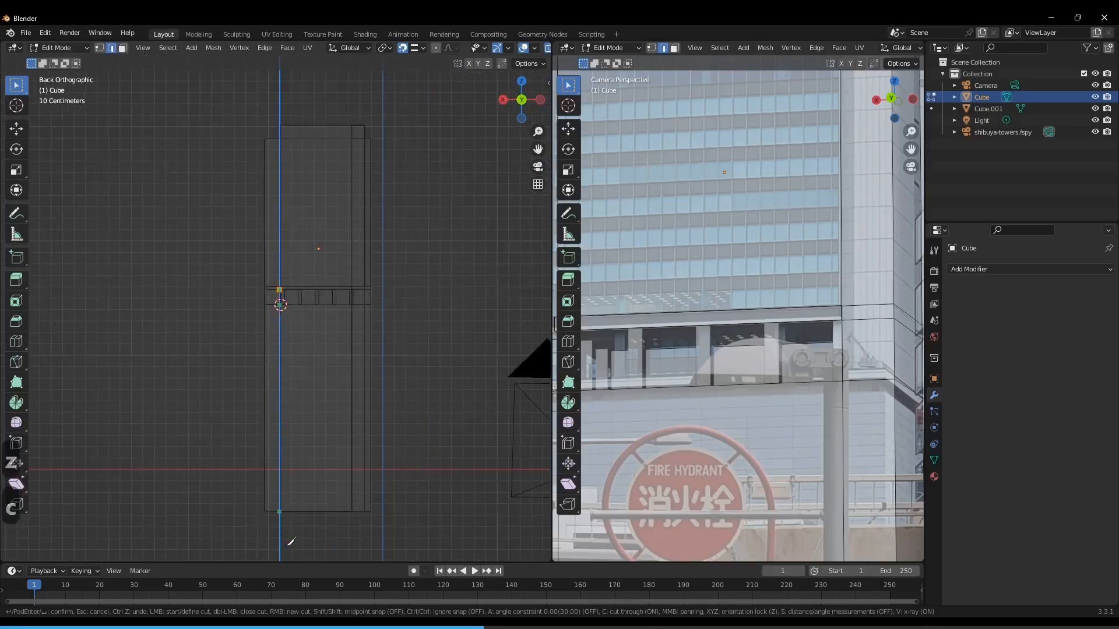
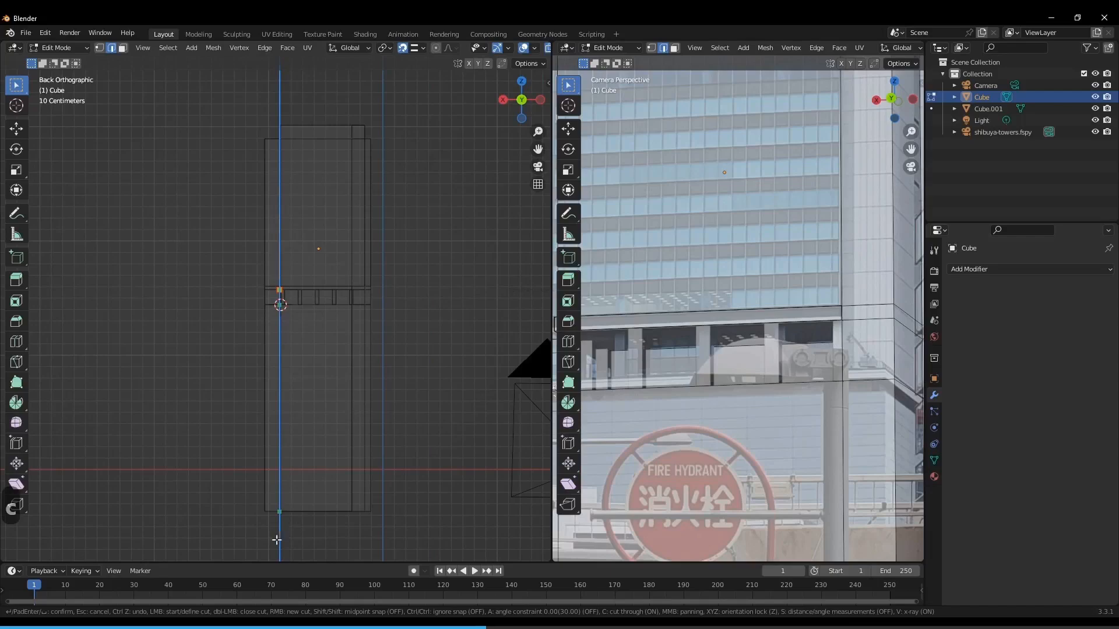
key("Return")
key("Tab")
middle_click_drag(292, 499, 359, 422)
scroll(316, 446, "up", 2)
key("ctrl+z")
In the back view, knife-cut from the ledge end's lower corner straight down along Z to the tower's base, with cut-through enabled.
scroll(367, 423, "up", 3)
key("1")
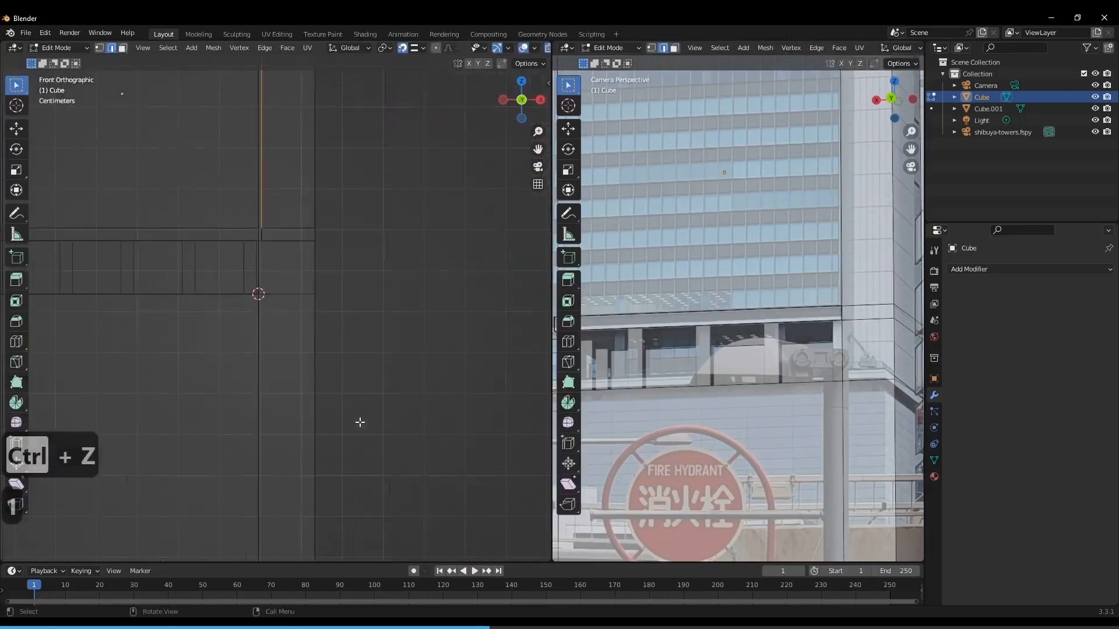
key("9")
key("Tab")
key("Tab")
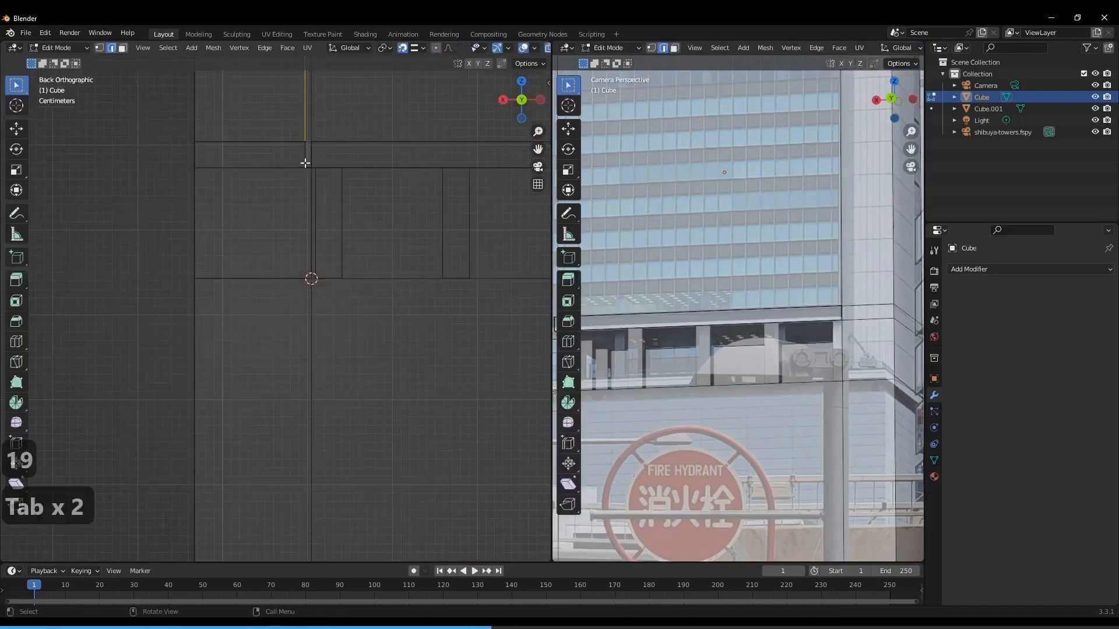
key("k")
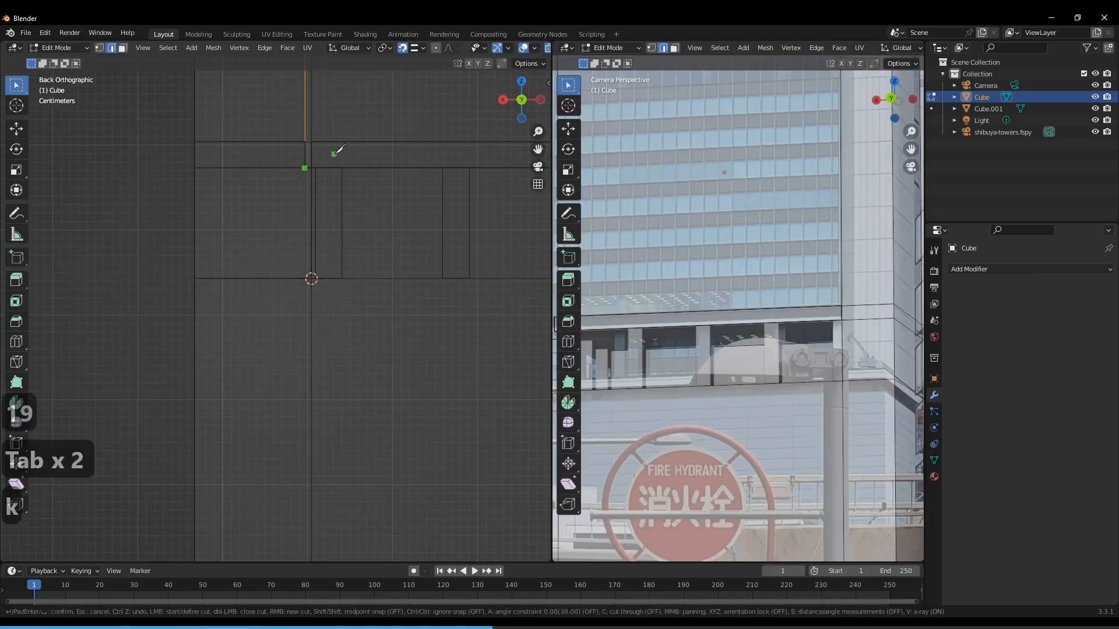
key("Escape")
key("k")
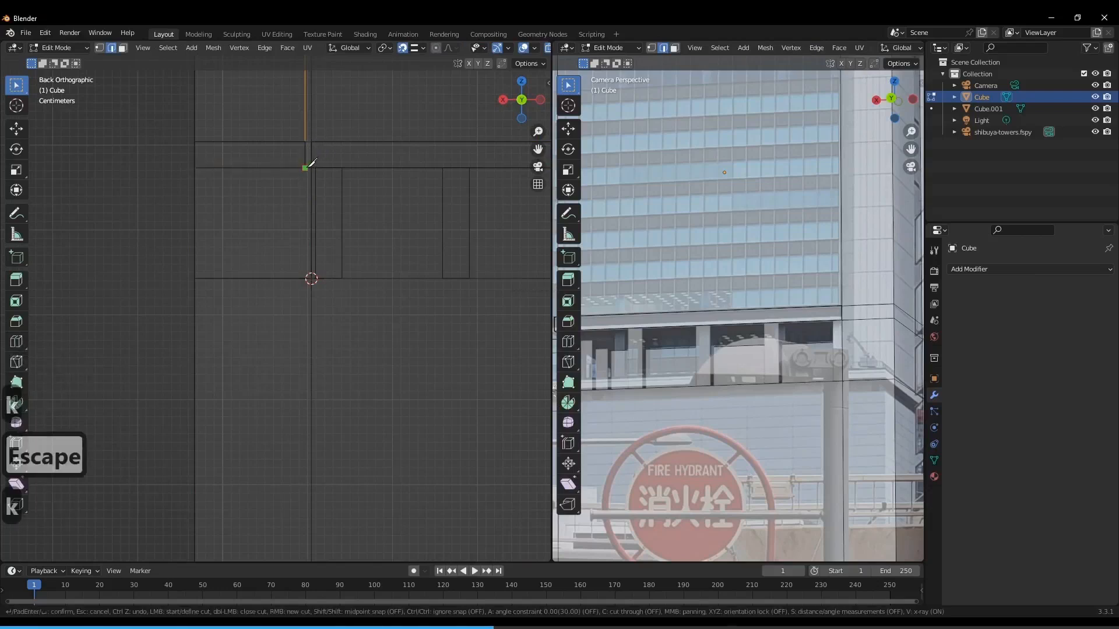
scroll(314, 220, "down", 2)
scroll(313, 220, "down", 8)
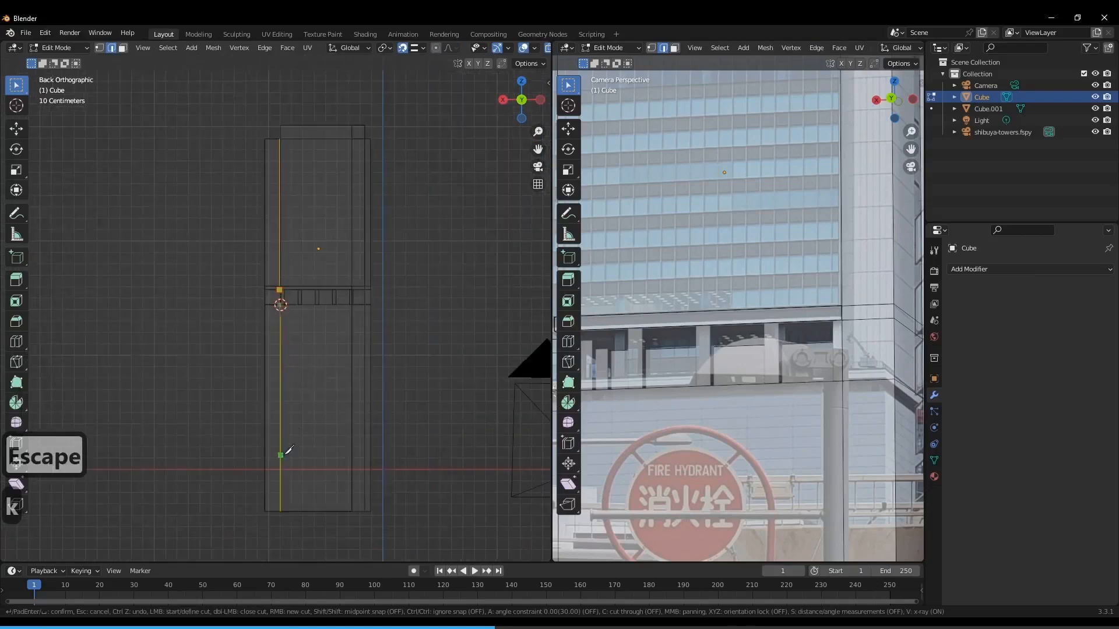
key("z")
key("c")
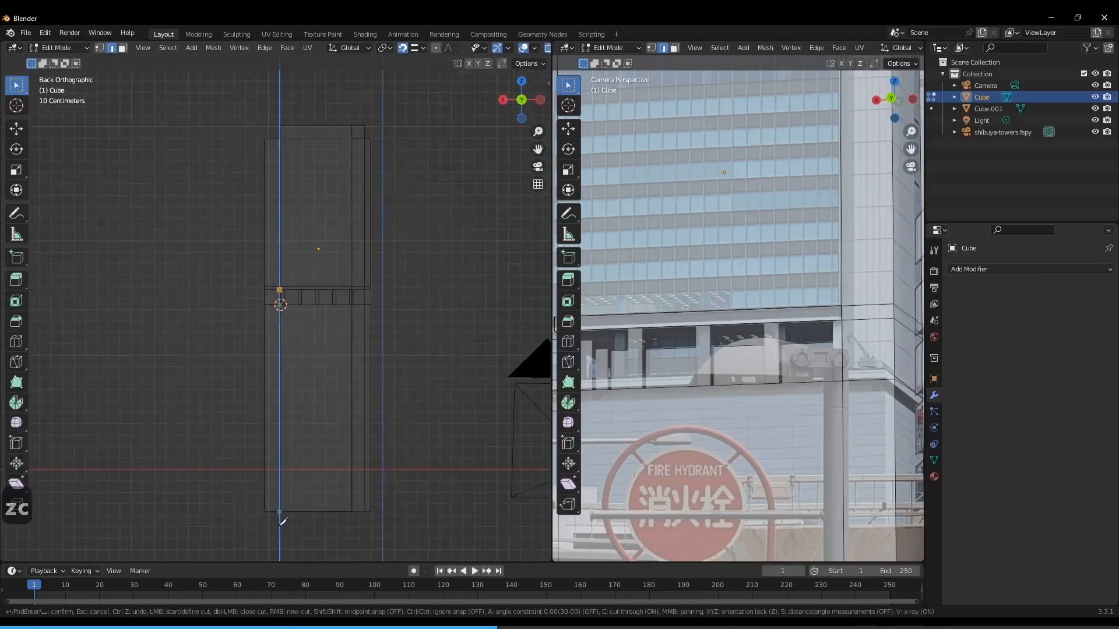
left_click(281, 513)
key("Return")
Return to solid shading and examine the new vertical cuts around the ledge's end up close in Edit Mode.
key("Tab")
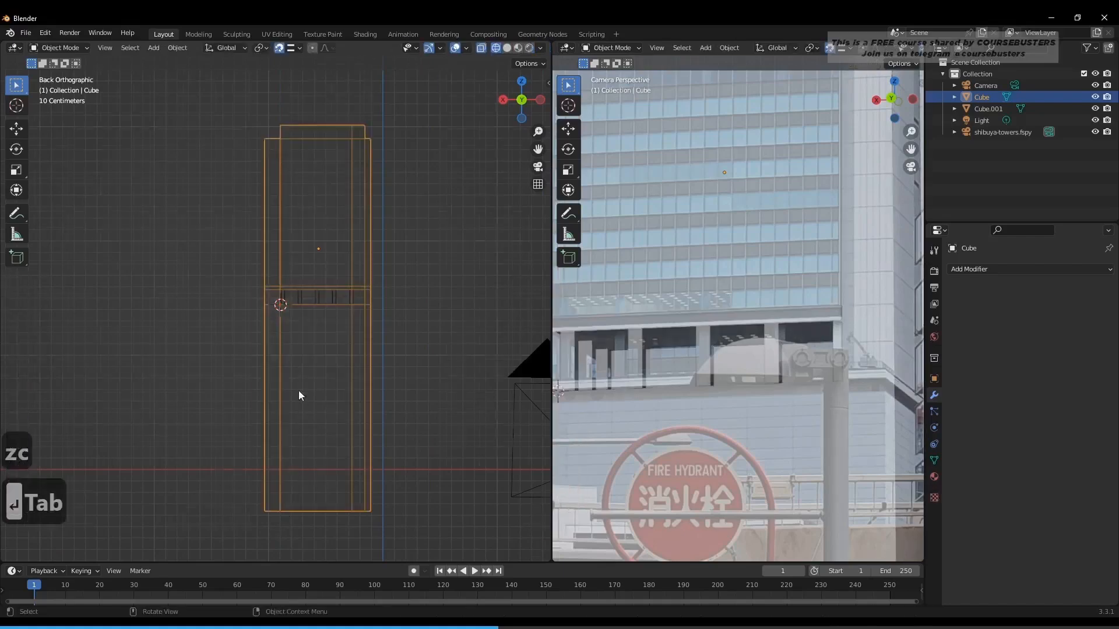
scroll(299, 389, "up", 9)
middle_click_drag(331, 319, 404, 340)
key("shift+z")
middle_click_drag(463, 284, 348, 324, "shift")
scroll(306, 325, "up", 3)
key("Tab")
middle_click_drag(295, 208, 279, 302, "shift")
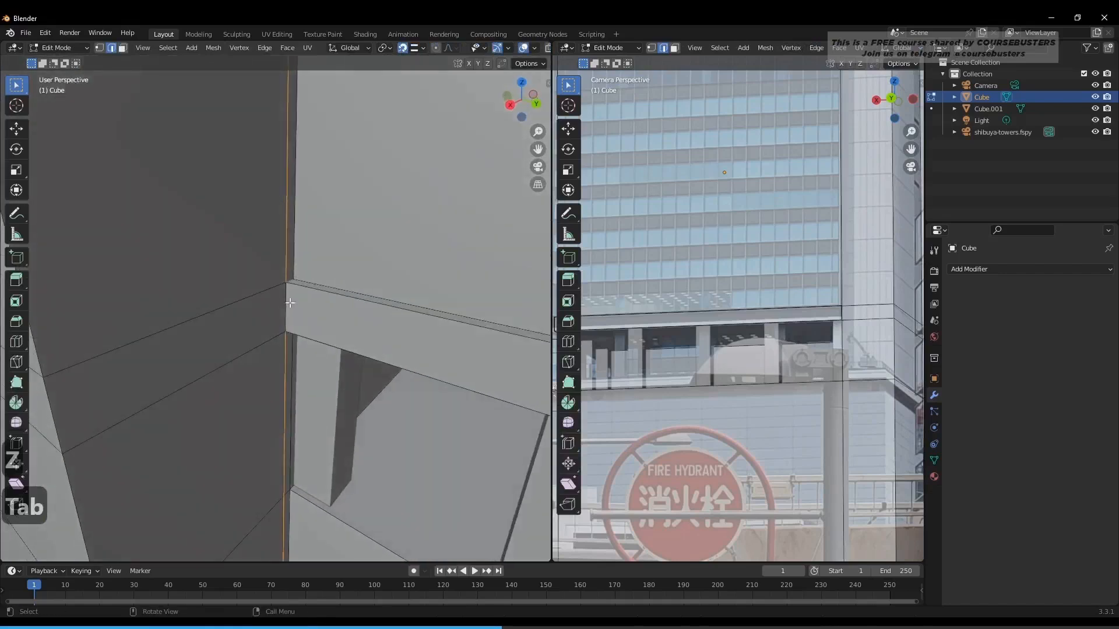
Try moving the short vertical edge at the ledge's end along X.
left_click(290, 303)
key("g")
key("x")
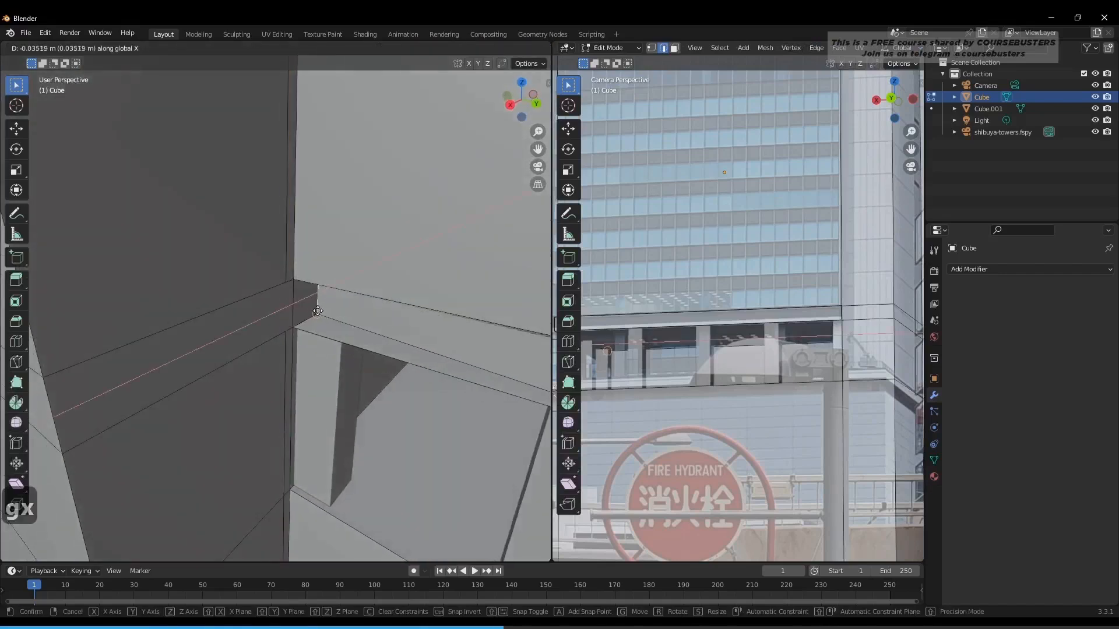
left_click(287, 332)
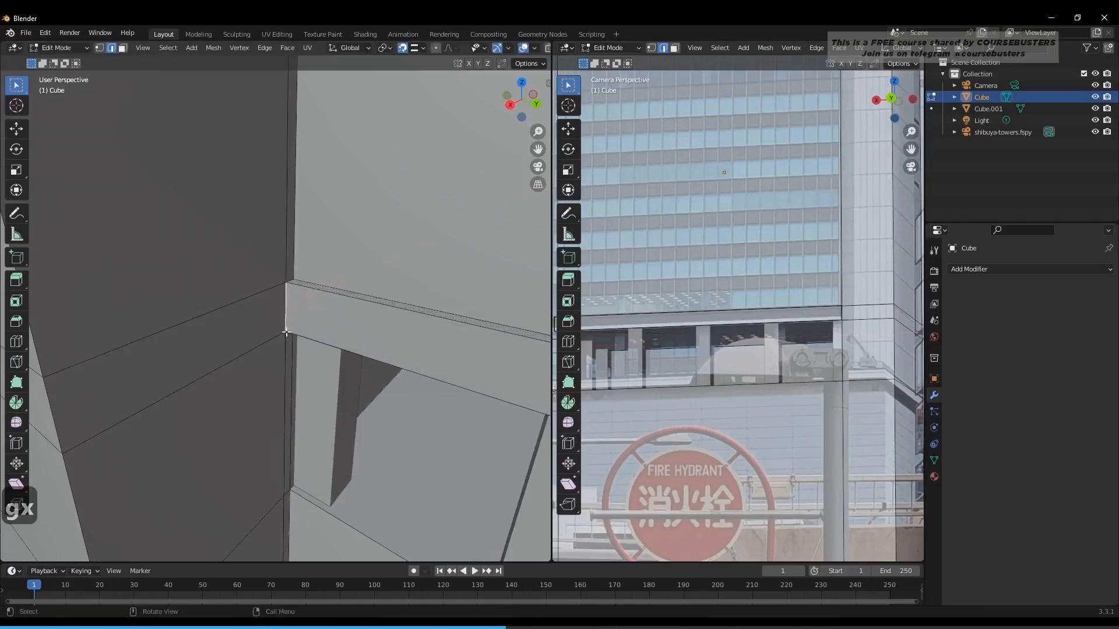
Knife-cut along the ledge's vertical end edge from its upper corner to its lower corner.
mouse_move(298, 309)
middle_mouse_down()
mouse_move(266, 305)
mouse_move(303, 288)
middle_mouse_up()
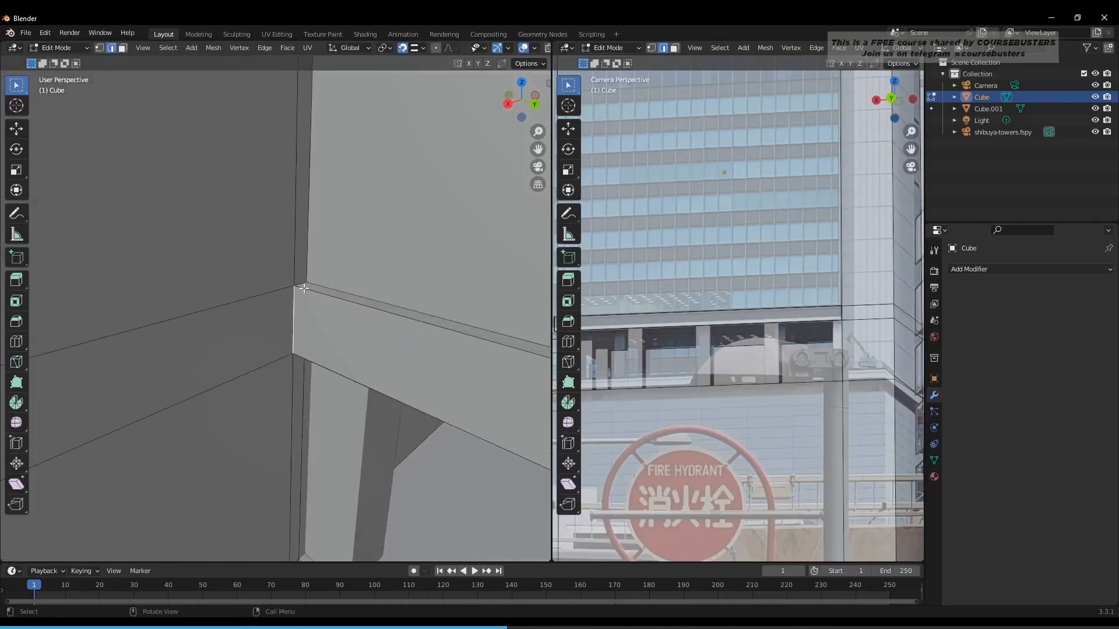
key("k")
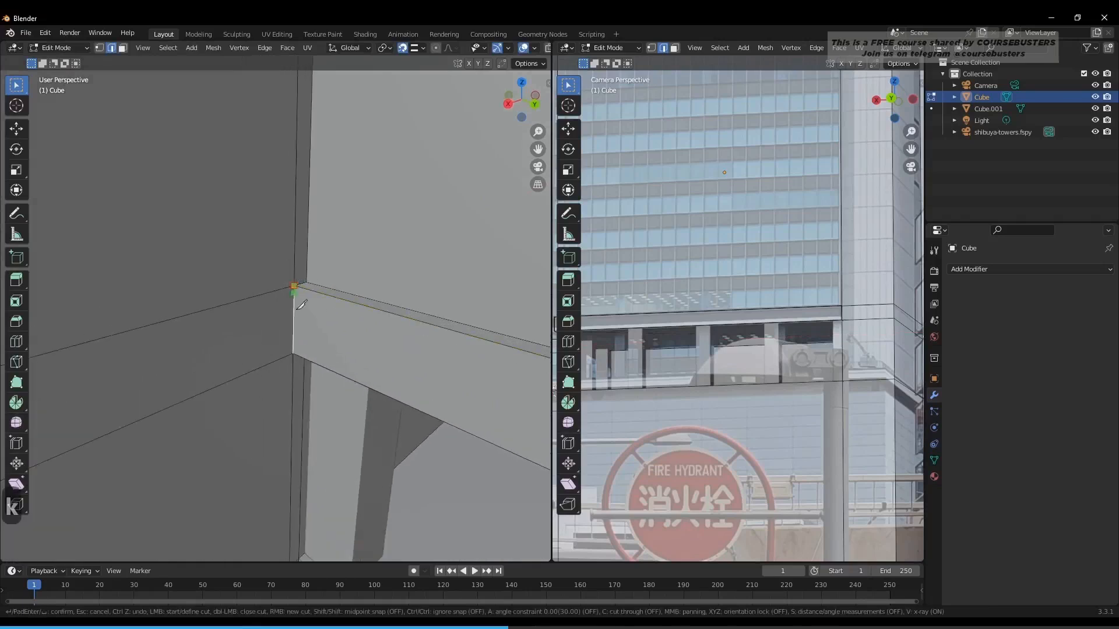
left_click(300, 305)
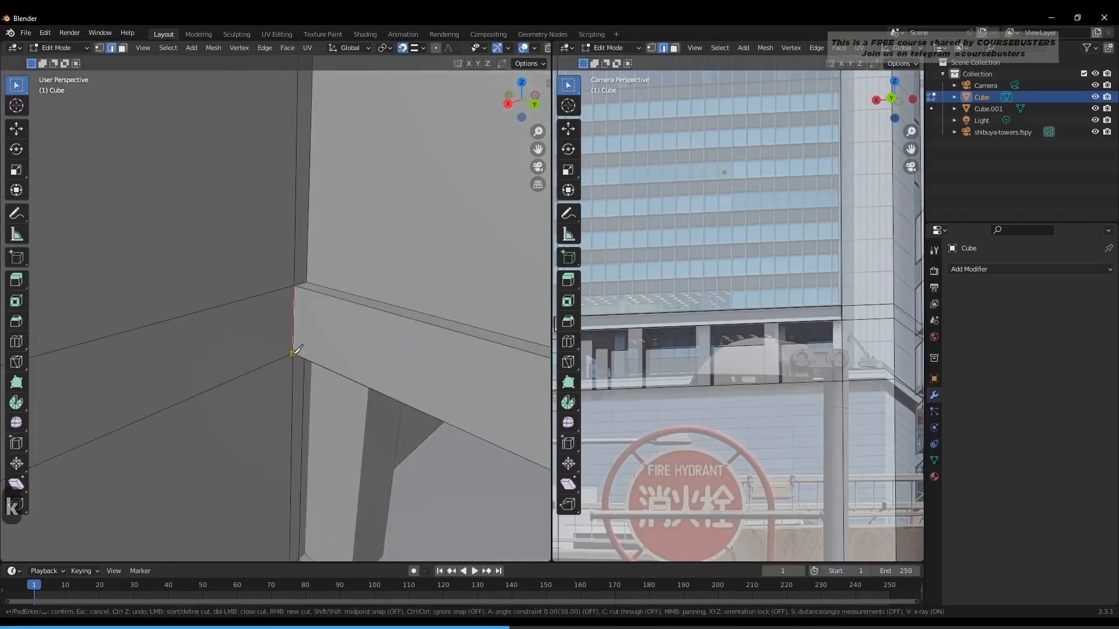
left_click(293, 352)
key("Return")
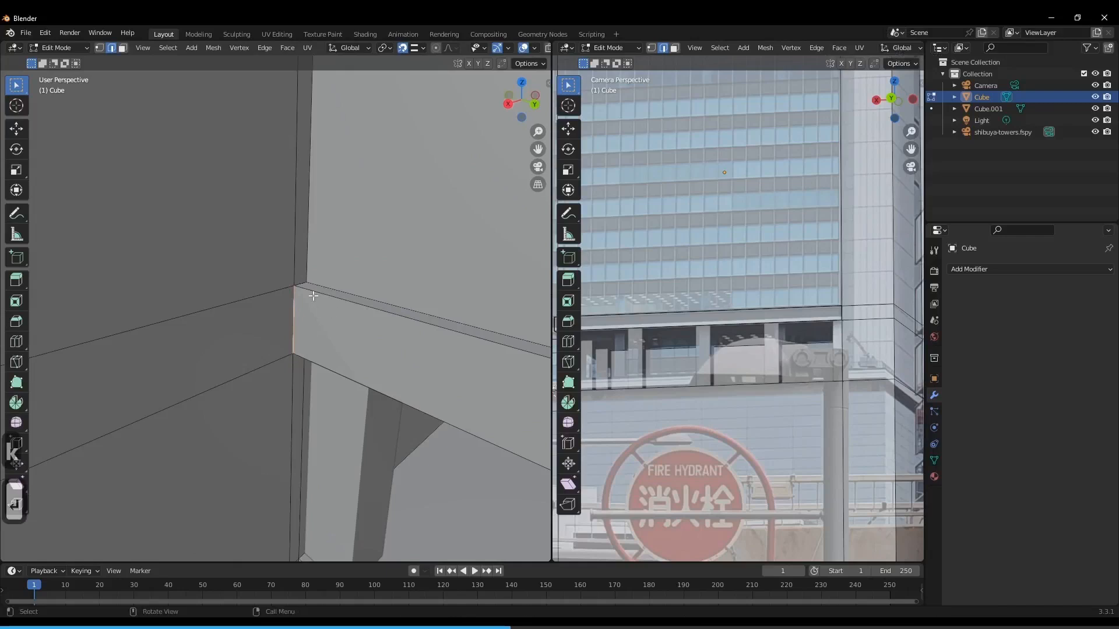
Try moving the ledge's short vertical end edge along X and along Y to test whether it is connected.
key("a")
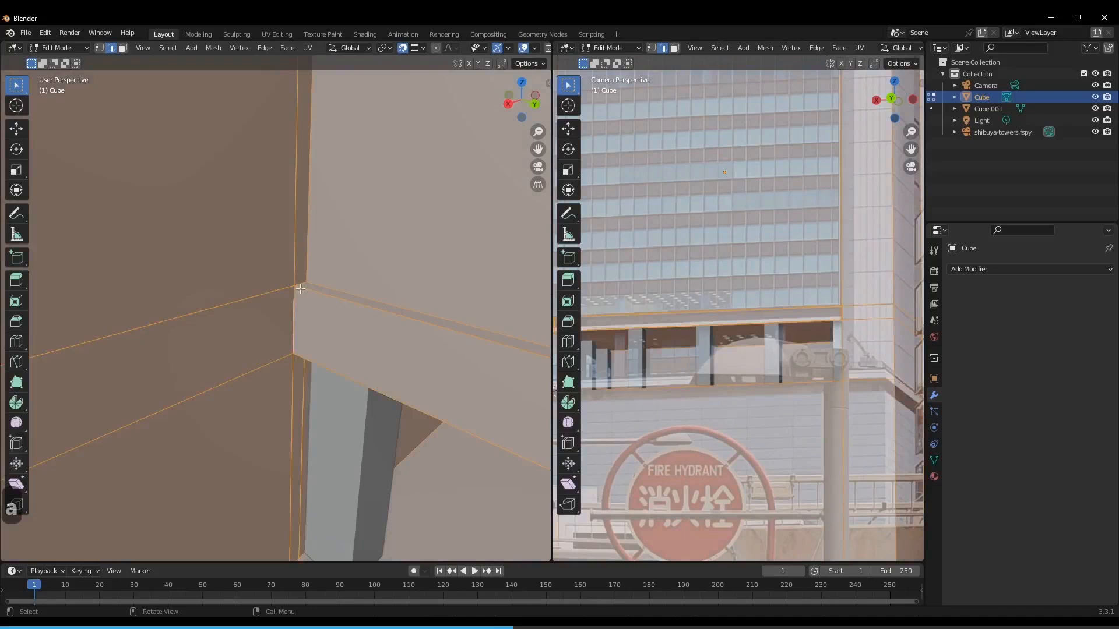
key("alt+a")
key("g")
key("x")
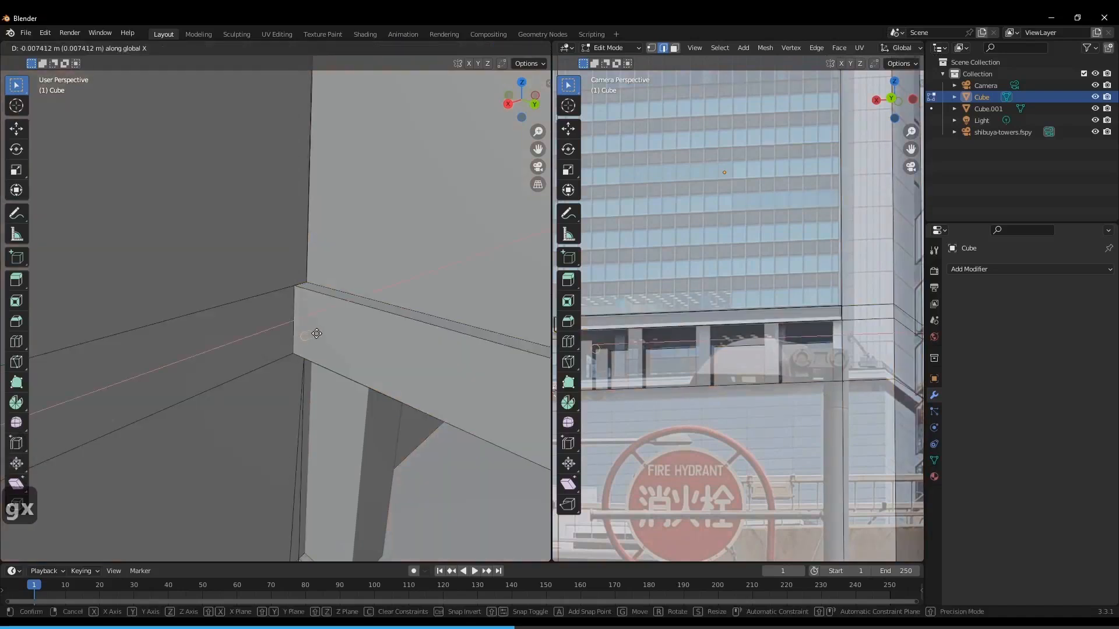
right_click(319, 334)
key("g")
key("y")
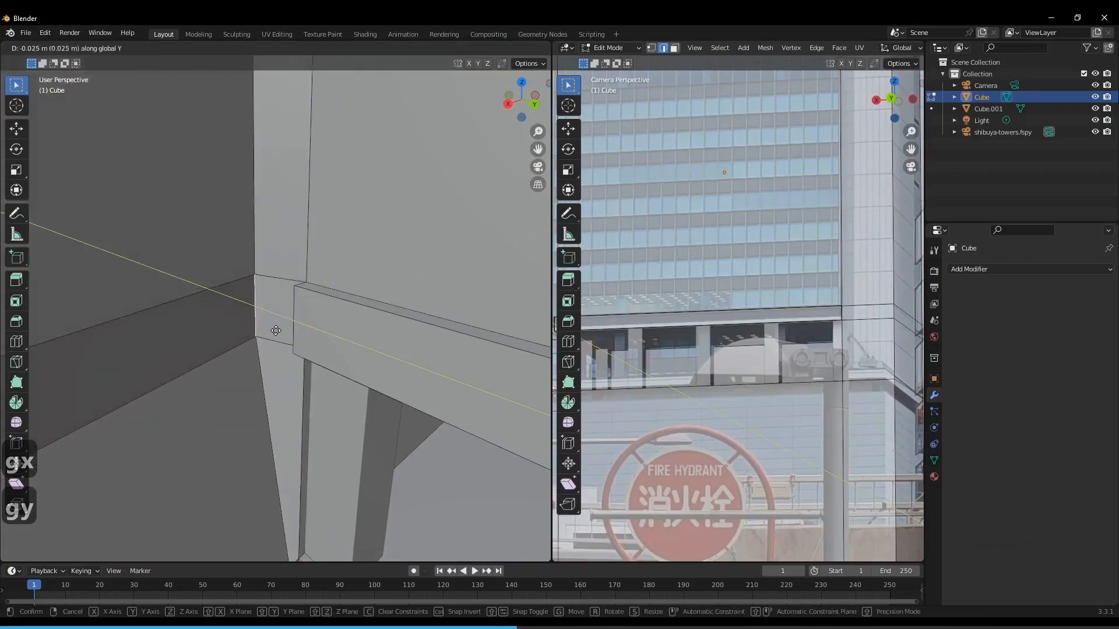
key("ctrl")
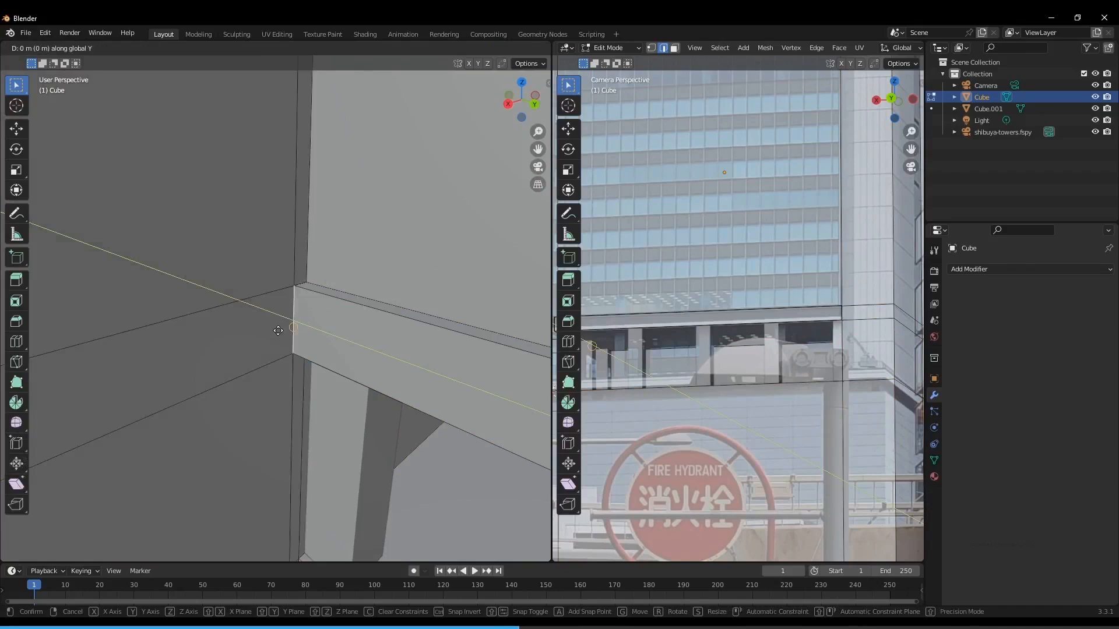
left_click(278, 331)
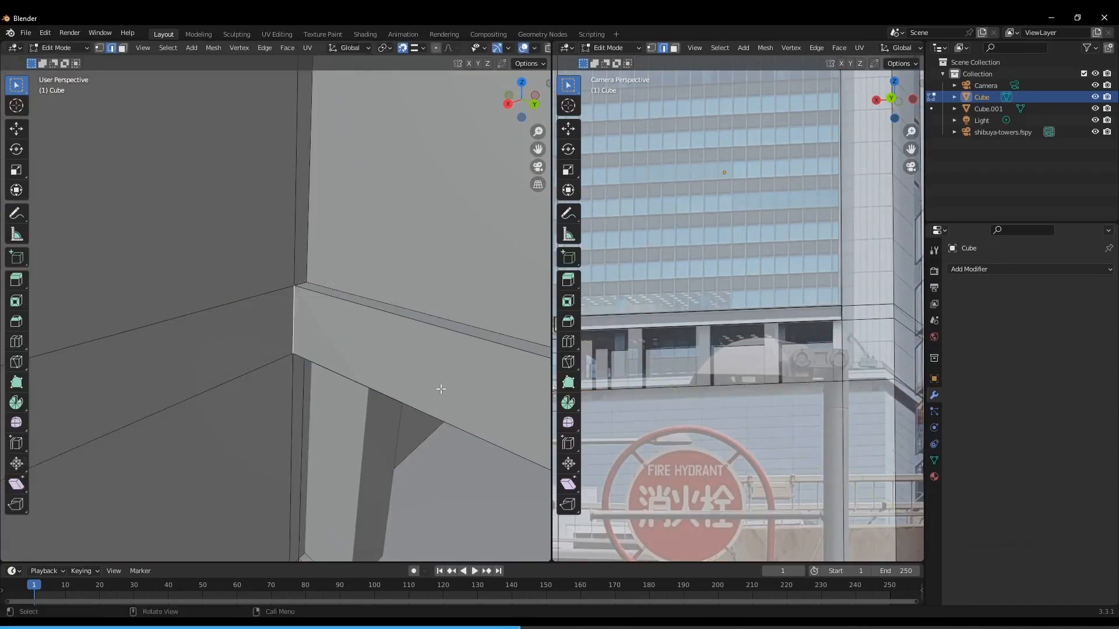
Merge all of the tower mesh's vertices by distance.
key("1")
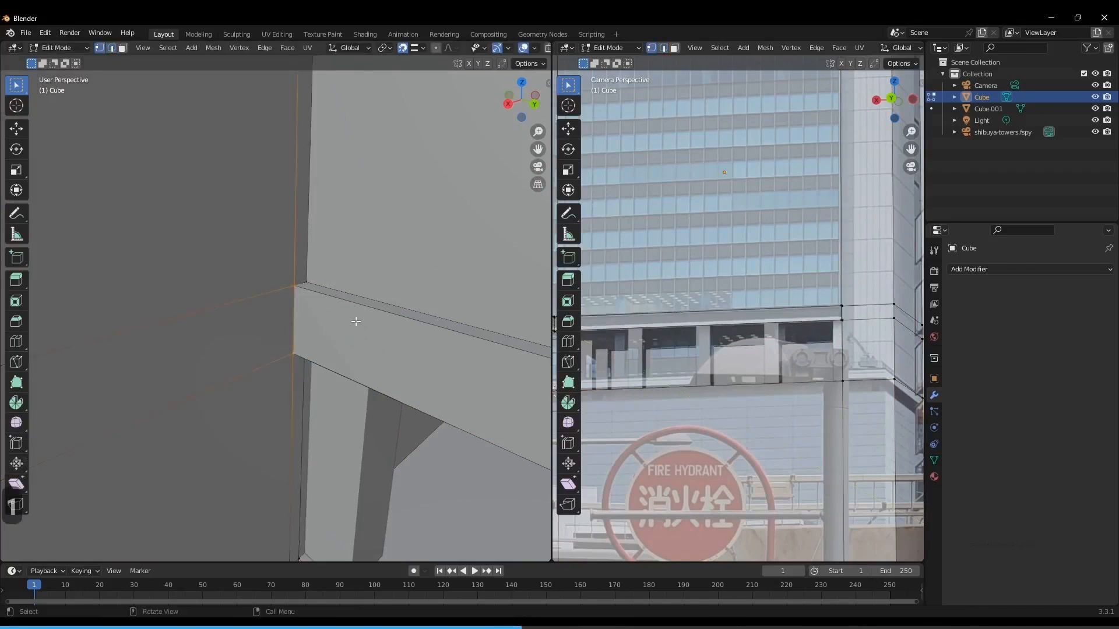
scroll(356, 321, "down", 5)
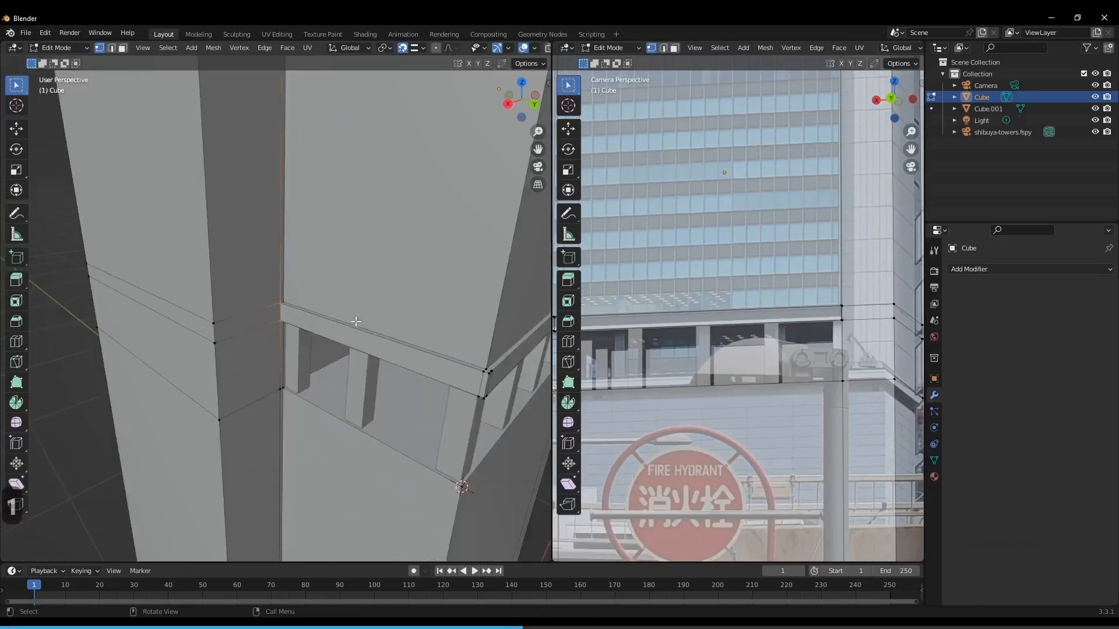
key("a")
scroll(355, 321, "up", 3)
key("m")
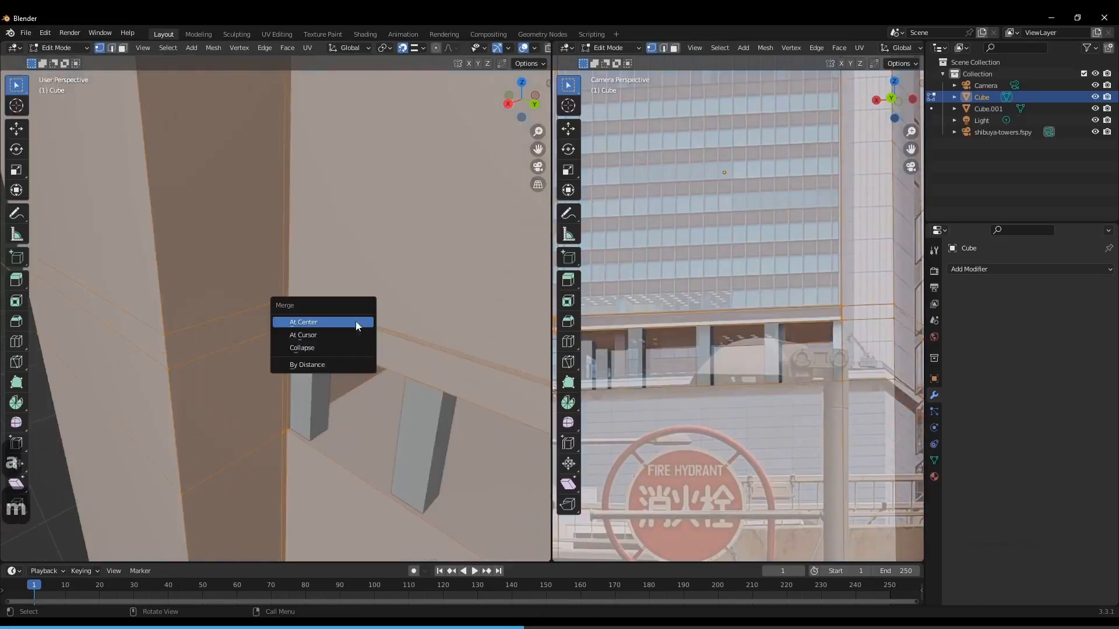
left_click(343, 364)
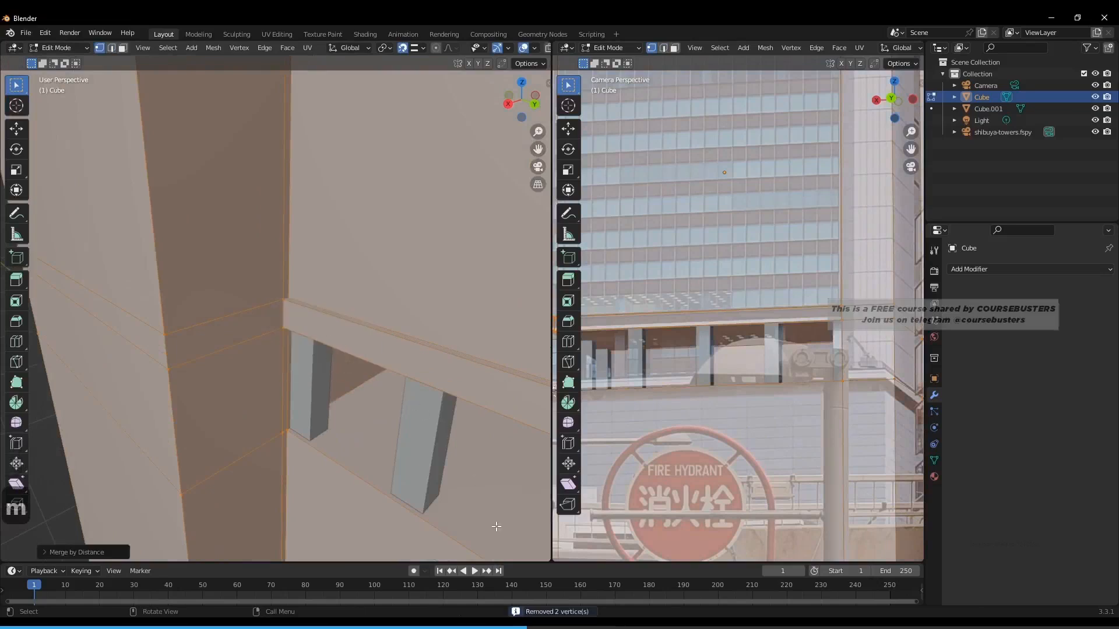
Test the merged vertical edge at the ledge's end by moving it along Y and X, cancelling each move.
scroll(316, 312, "up", 4)
key("Tab")
key("Tab")
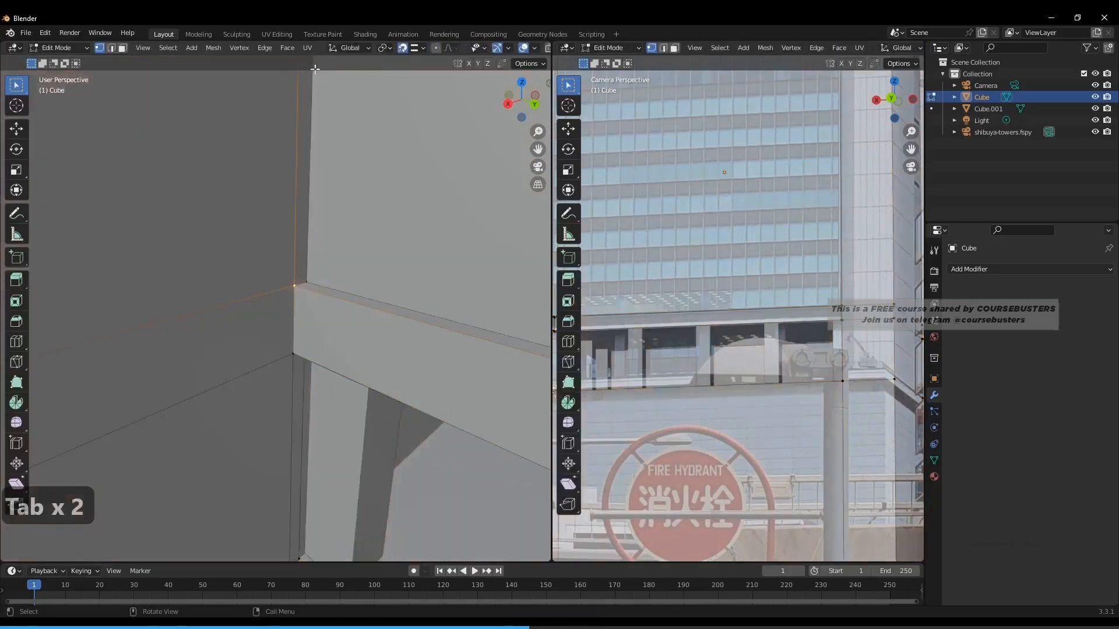
key("2")
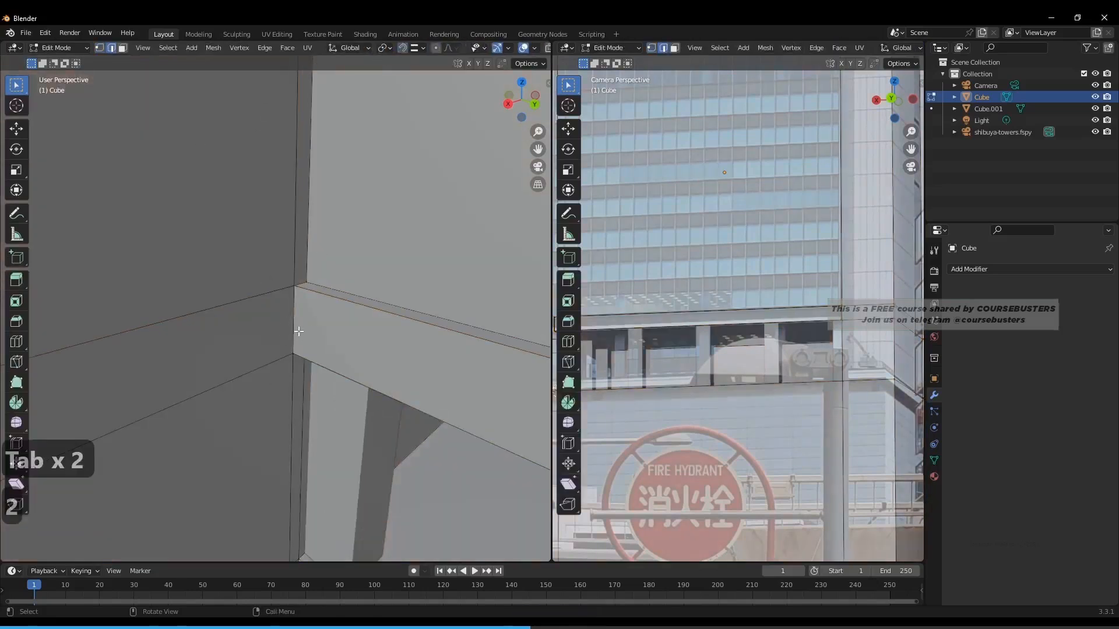
key("g")
key("y")
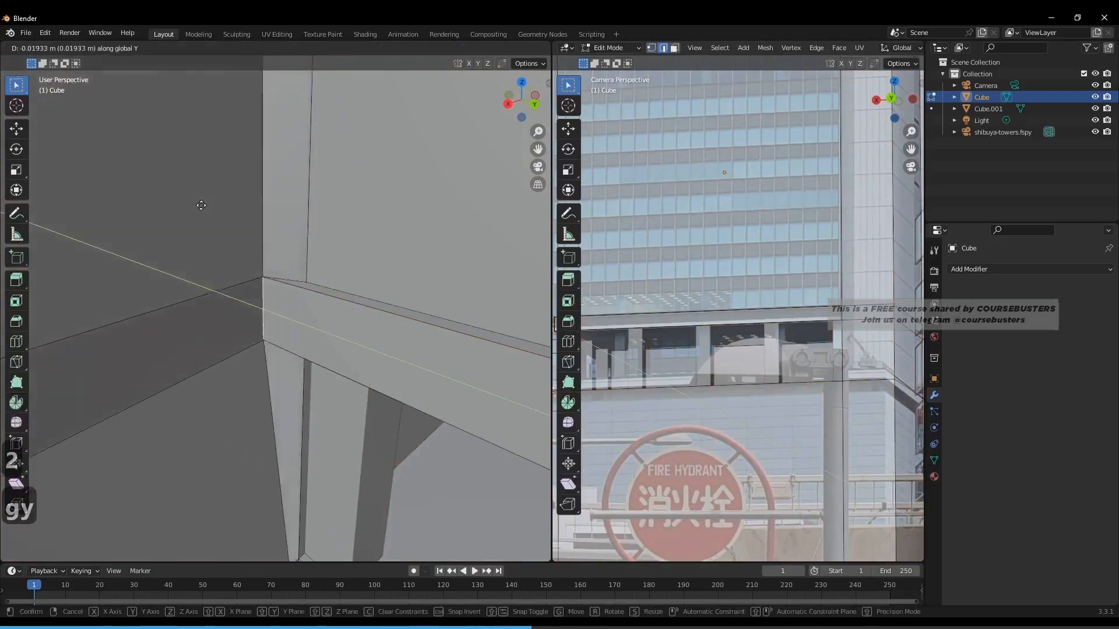
right_click(212, 206)
key("g")
key("x")
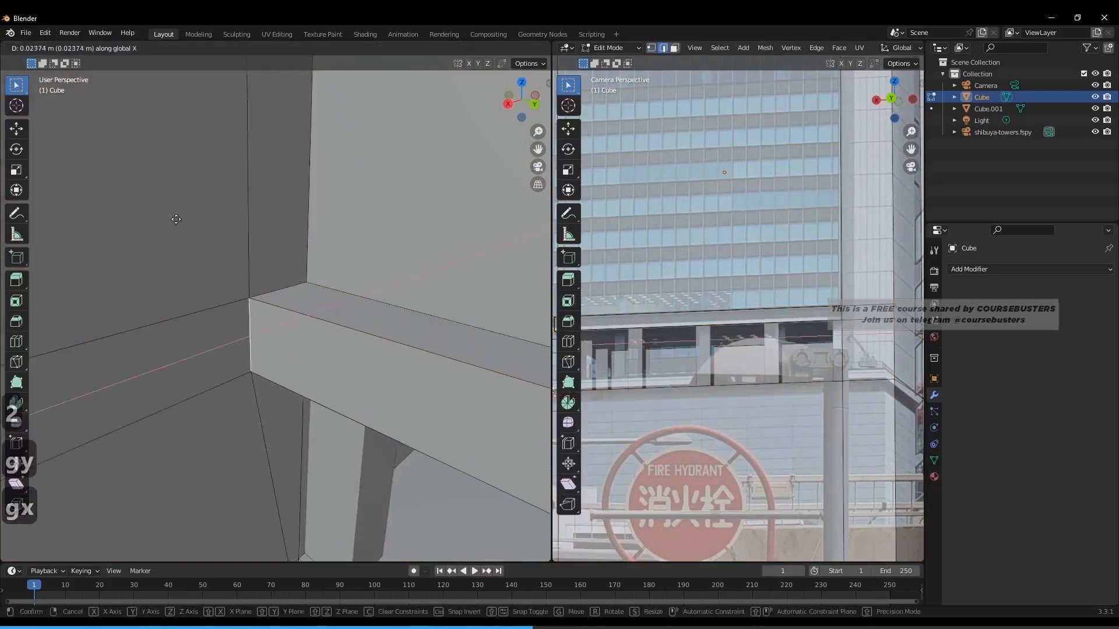
right_click(248, 216)
In Object Mode, join the recess pillars into the tower, keeping the tower as the active object.
scroll(246, 297, "down", 5)
middle_click_drag(248, 332, 307, 251)
scroll(269, 347, "up", 4)
scroll(293, 296, "down", 5)
key("Tab")
left_click(287, 307)
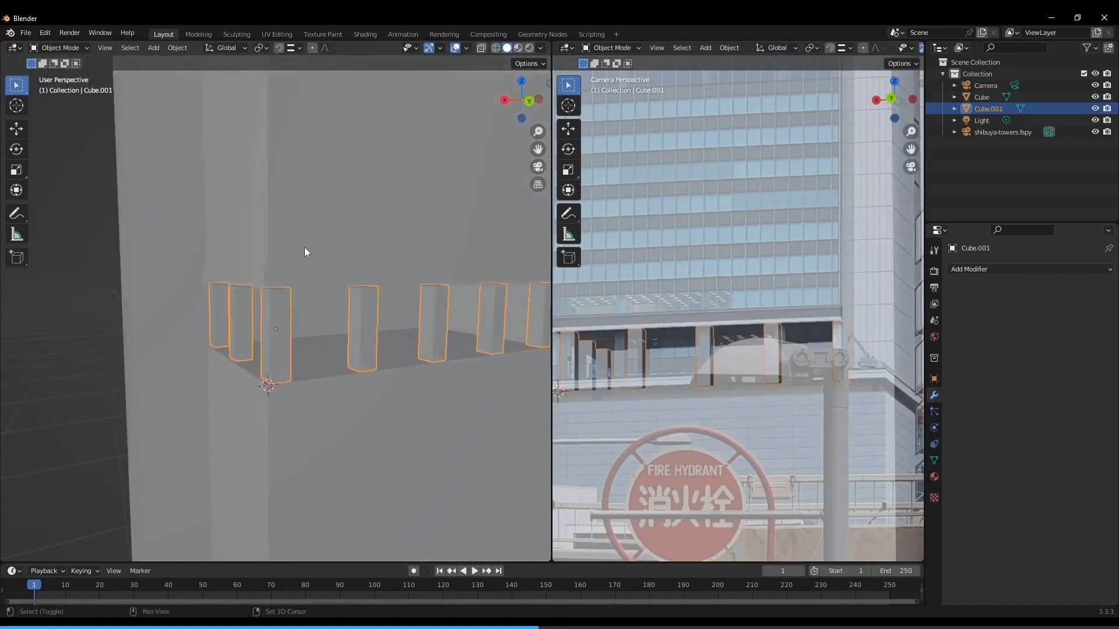
left_click(304, 250, "shift")
middle_click_drag(350, 228, 327, 261, "shift")
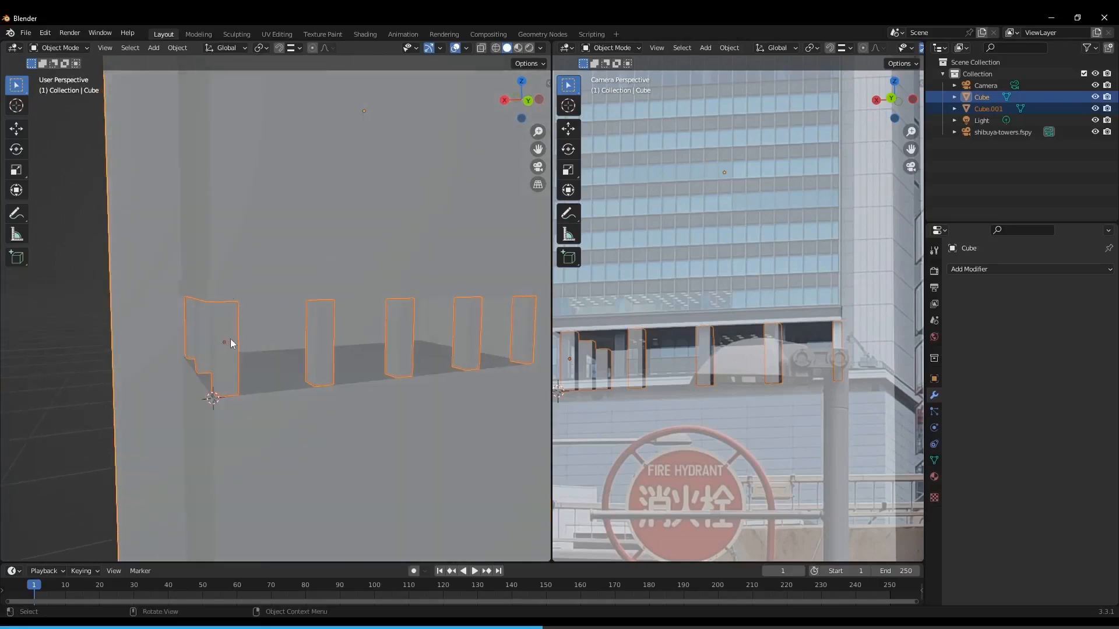
scroll(257, 273, "down", 5)
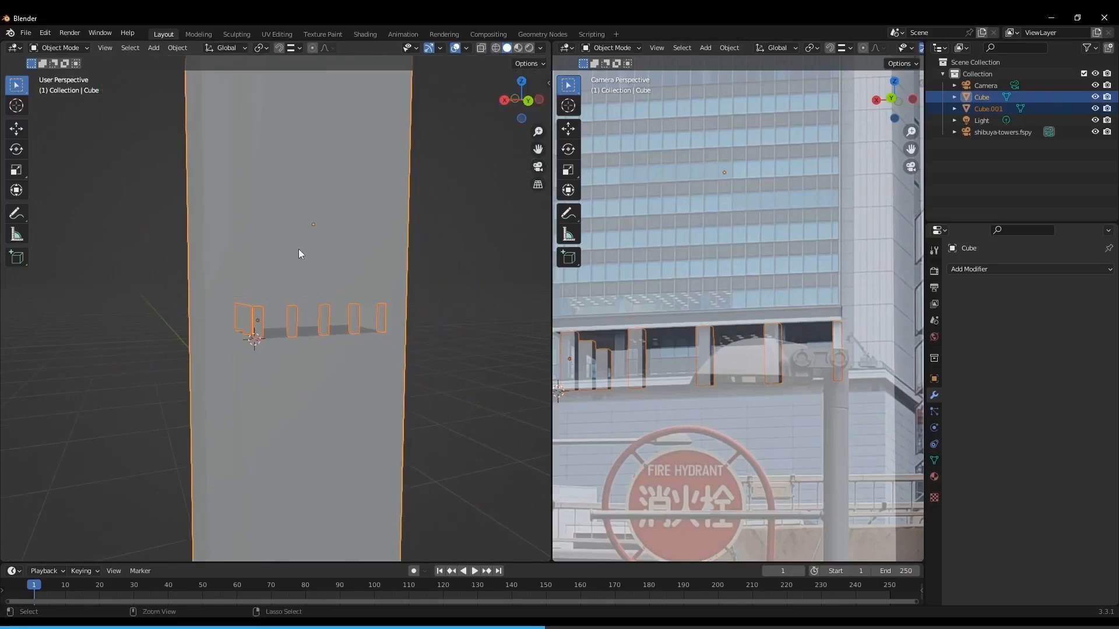
key("ctrl+j")
Start a knife cut in Edit Mode where the narrow vertical cuts meet the ledge-height horizontal lines on the tower's plain wall.
middle_click_drag(299, 250, 363, 337)
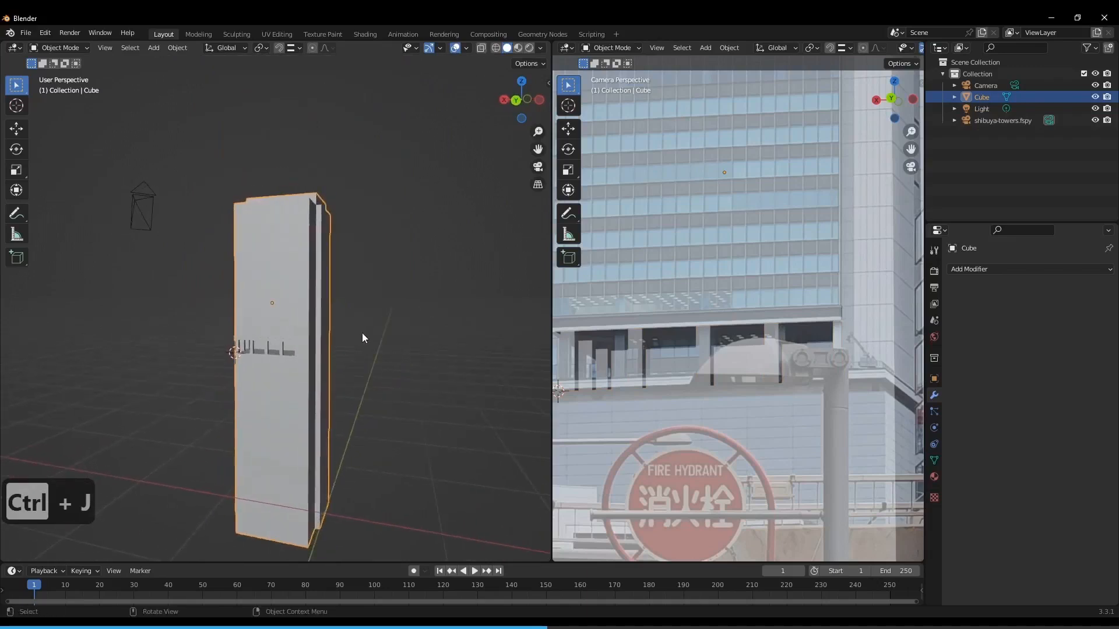
key("KP_1")
key("Tab")
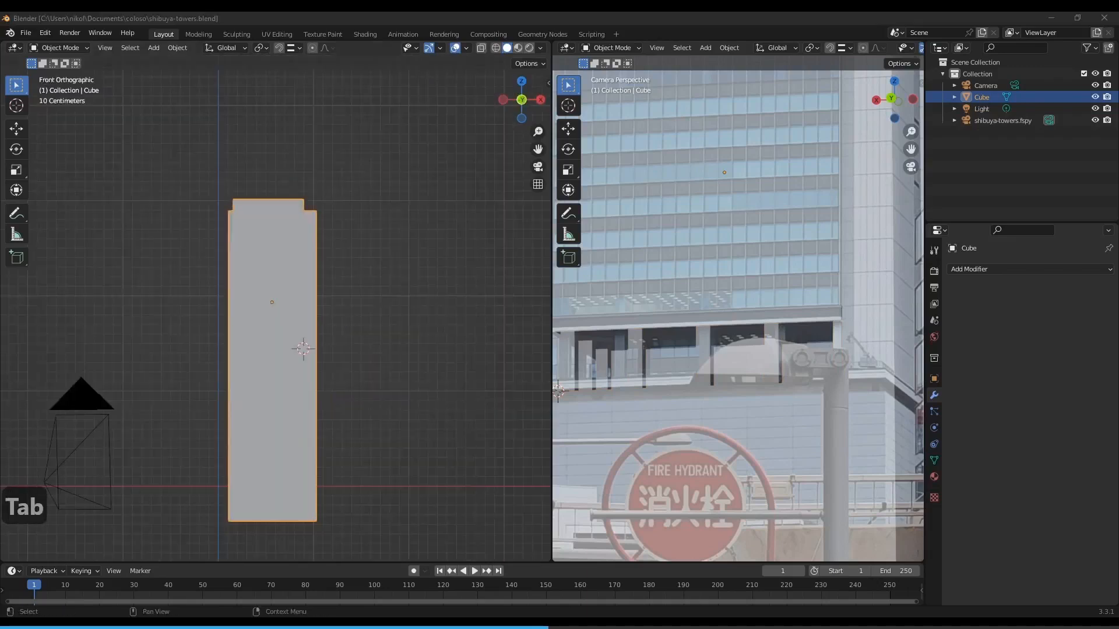
middle_click_drag(469, 403, 354, 376)
scroll(379, 411, "up", 3)
key("Tab")
scroll(344, 379, "up", 2)
scroll(340, 373, "up", 2)
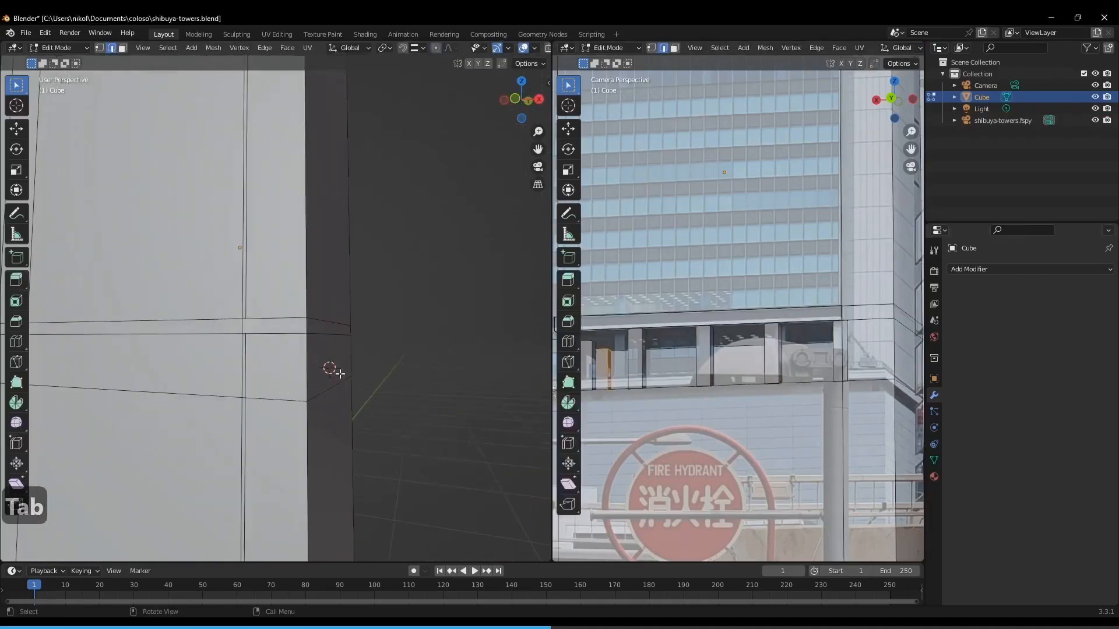
key("k")
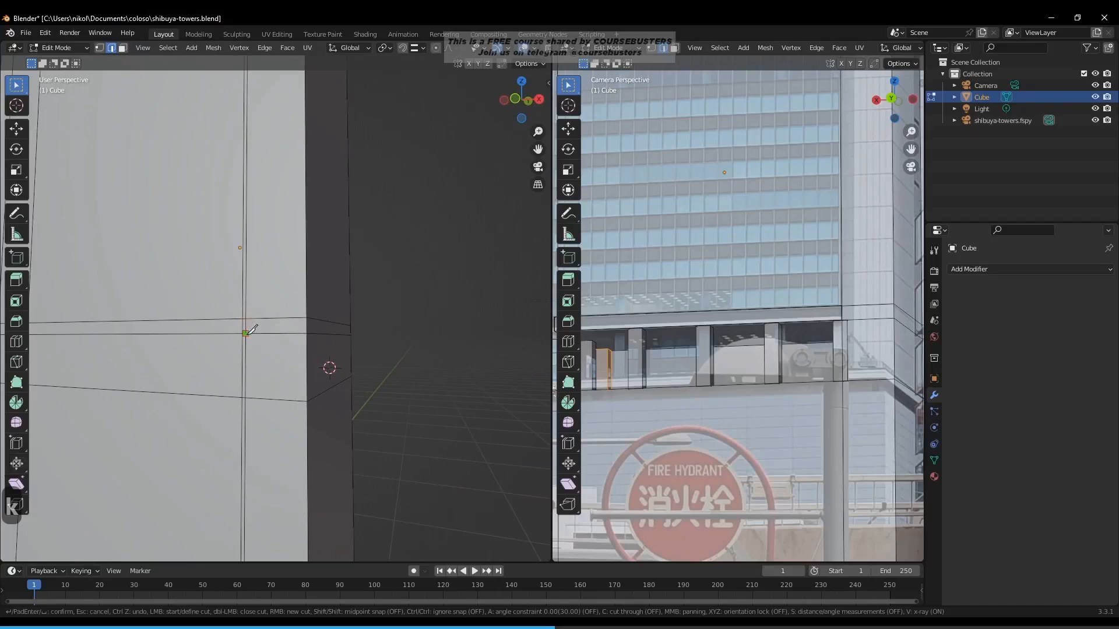
Switch to face selection and select the narrow horizontal face loop running around the tower above the pillar strip.
middle_click_drag(250, 331, 249, 354)
key("Tab")
key("Tab")
key("3")
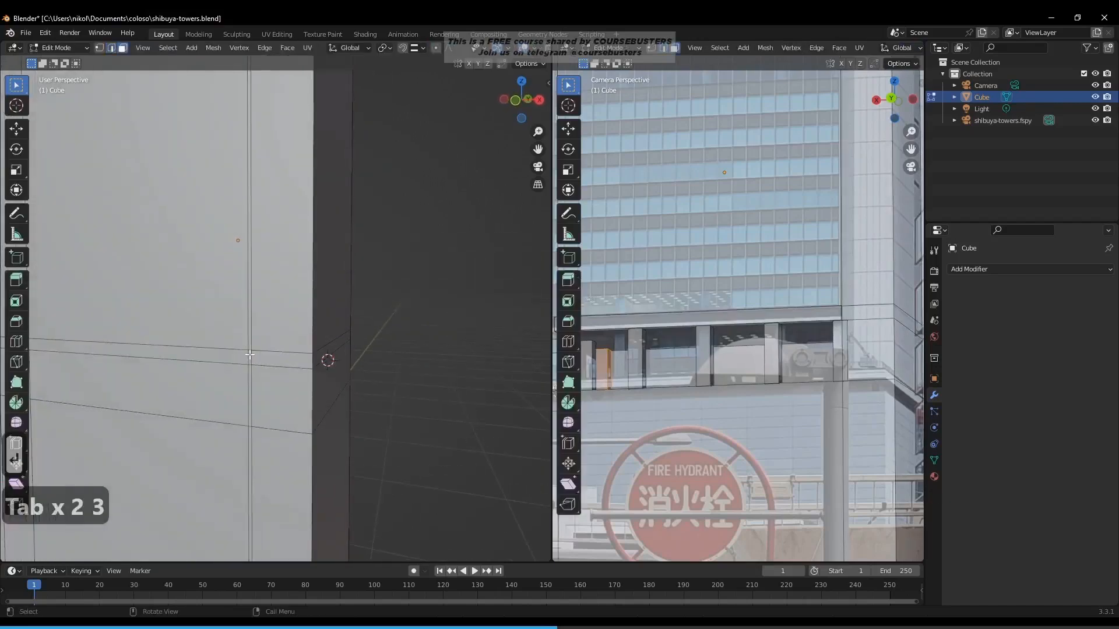
left_click(250, 354, "alt")
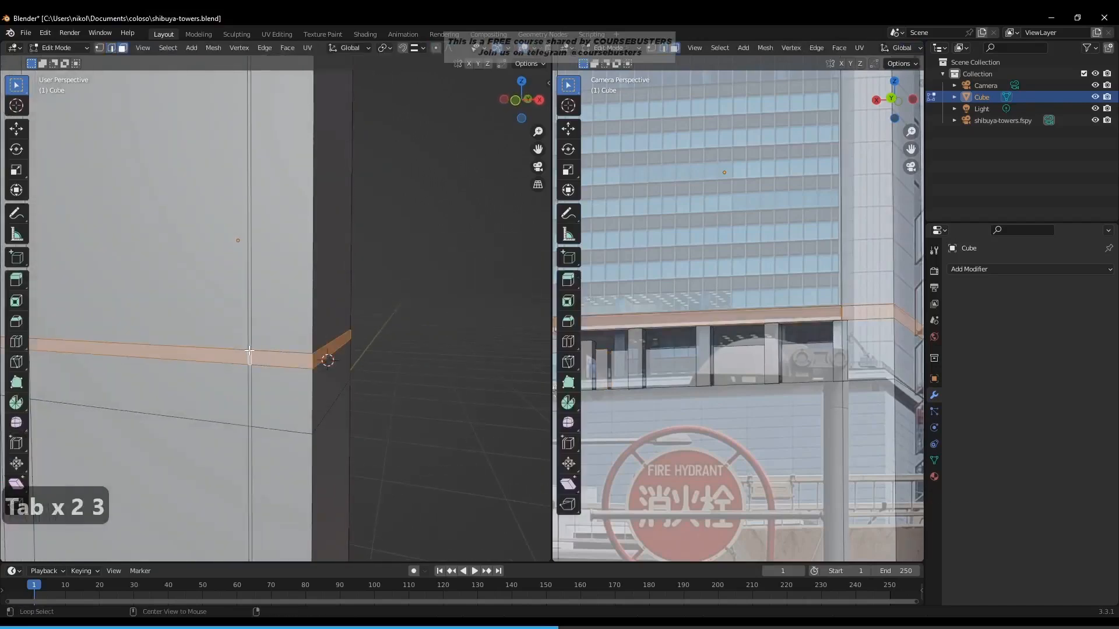
left_click(250, 359, "alt")
left_click(251, 359, "alt")
Show the whole tower from the front in orthographic view and save the file.
middle_click_drag(372, 334, 209, 346)
scroll(211, 342, "down", 7)
key("KP_1")
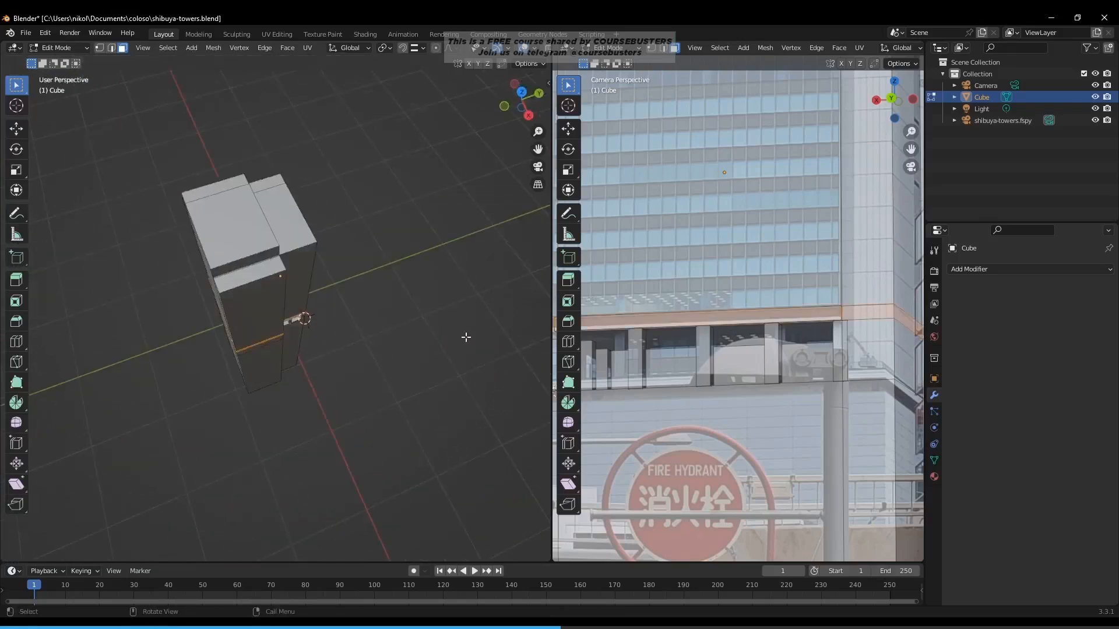
key("ctrl+s")
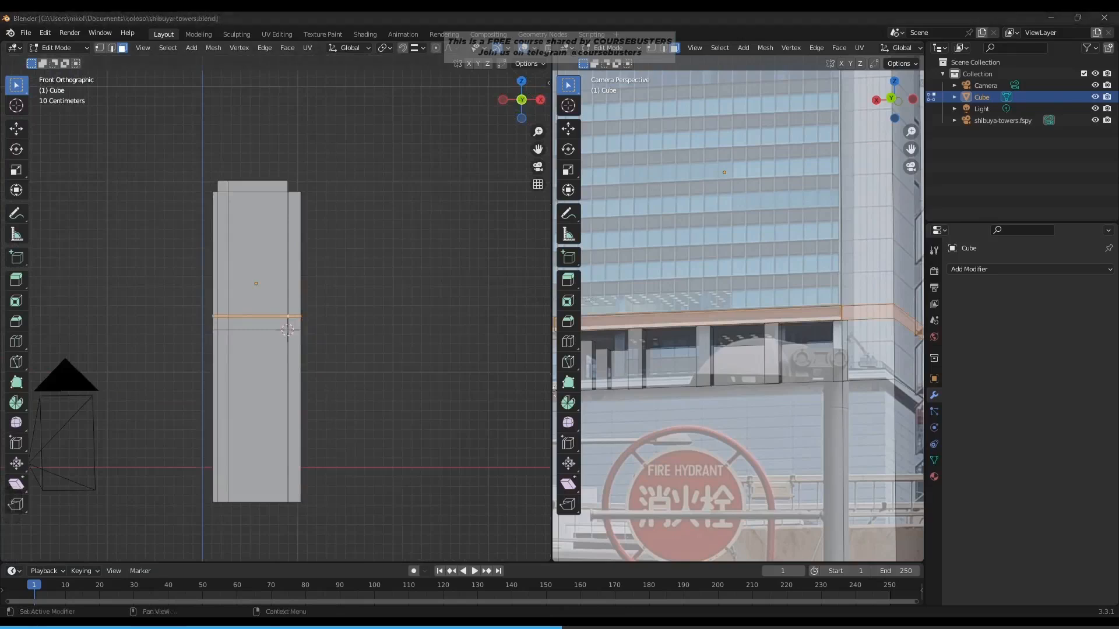
Return to Object Mode and add a new mesh cube at the 3D cursor.
middle_click_drag(351, 263, 342, 397)
key("Tab")
key("shift+a")
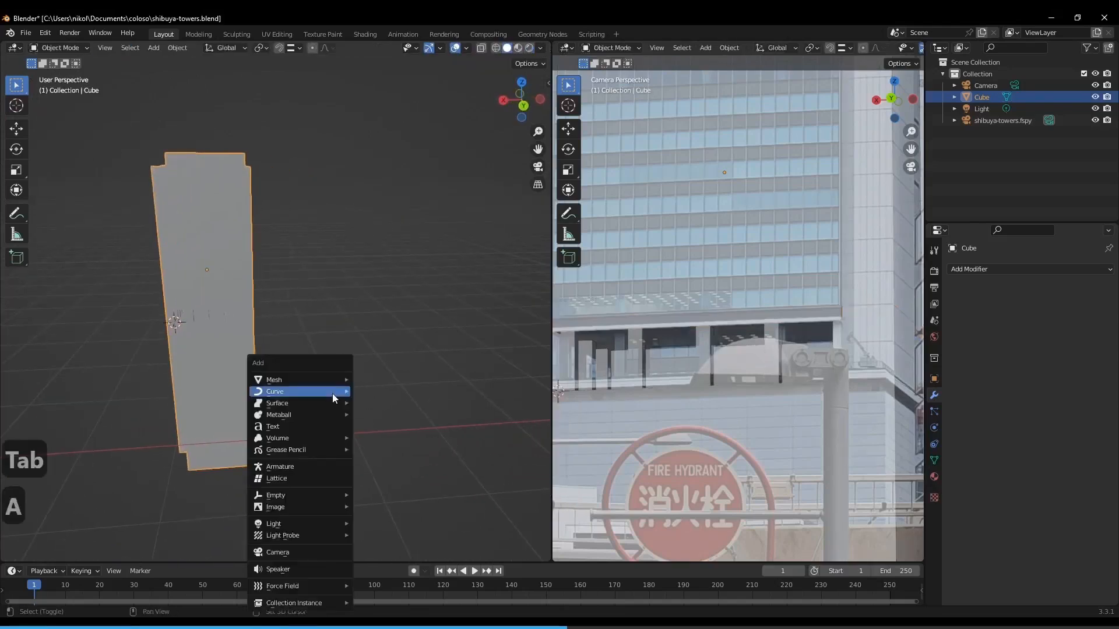
middle_click_drag(299, 351, 231, 264)
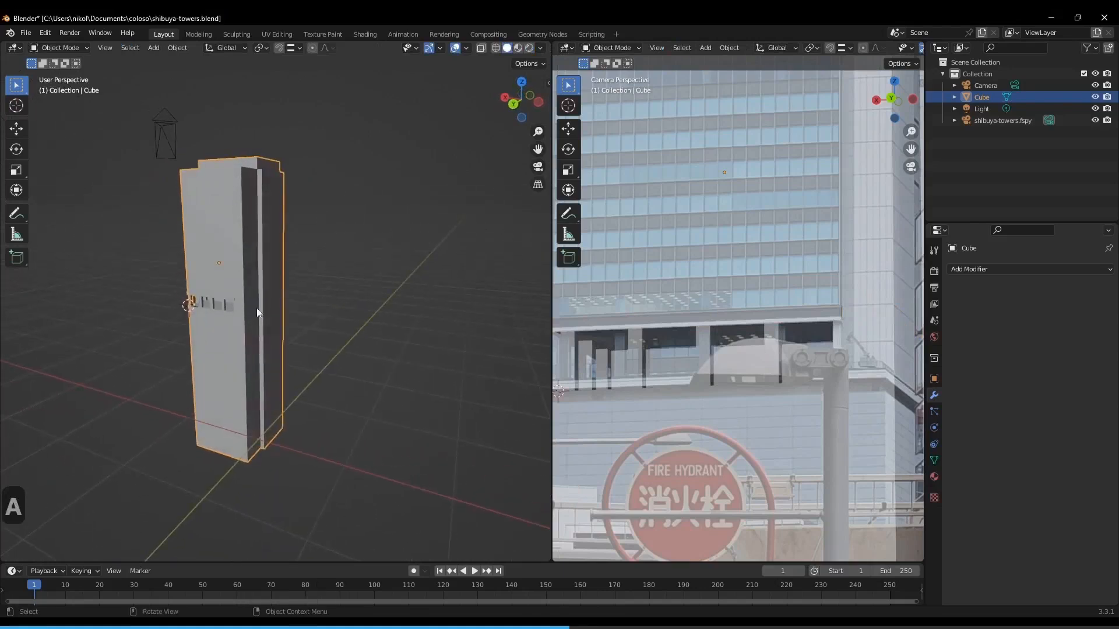
middle_click_drag(291, 431, 323, 401)
key("shift+a")
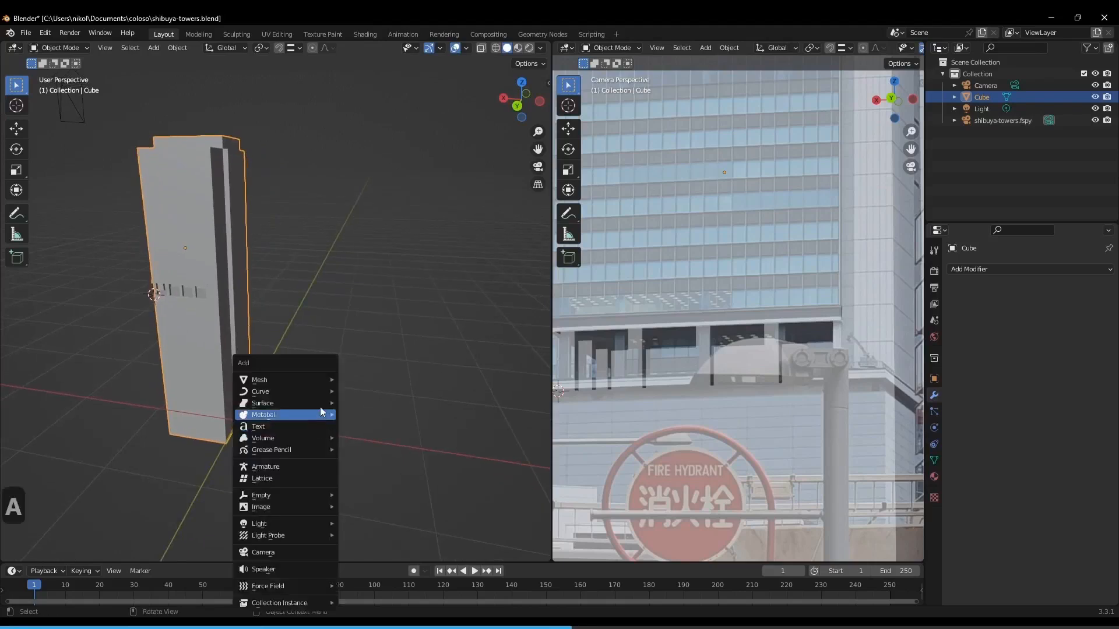
mouse_move(303, 382)
left_click(356, 391)
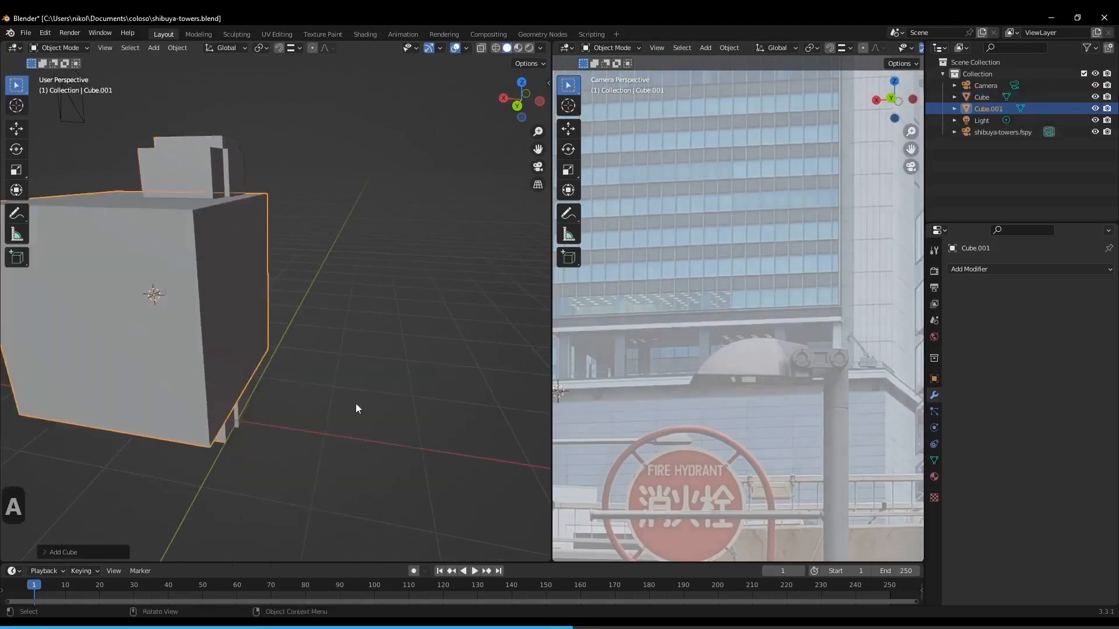
Move the new cube about 4 m along the negative X axis, clear of the tower.
middle_click_drag(355, 403, 253, 435)
scroll(253, 434, "down", 5)
key("g")
key("x")
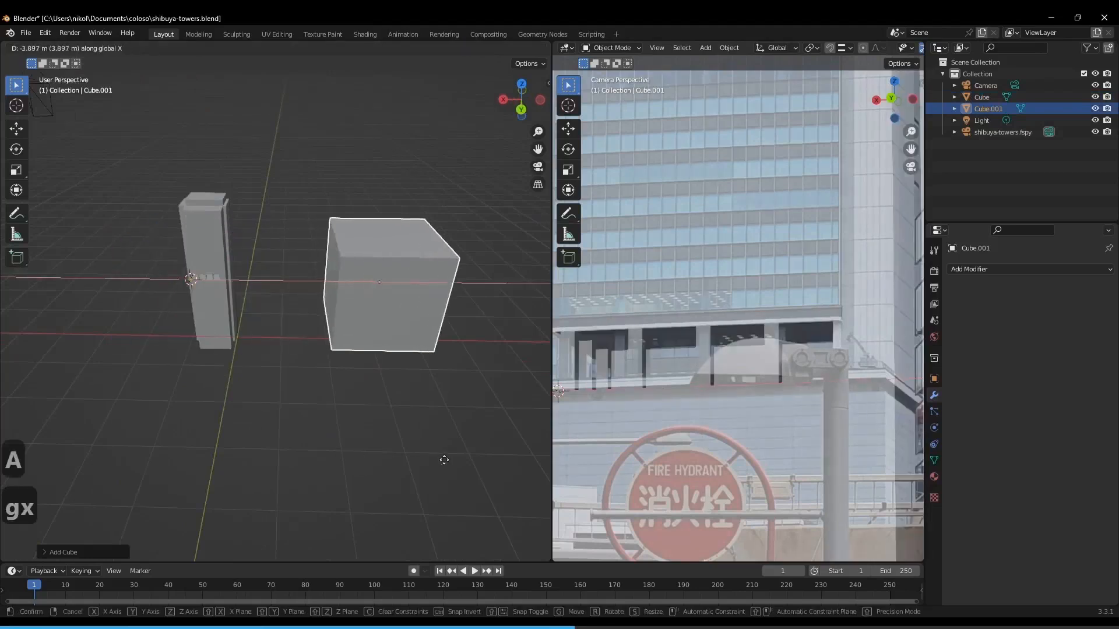
left_click(424, 407)
middle_click_drag(425, 407, 359, 359)
scroll(302, 428, "up", 3)
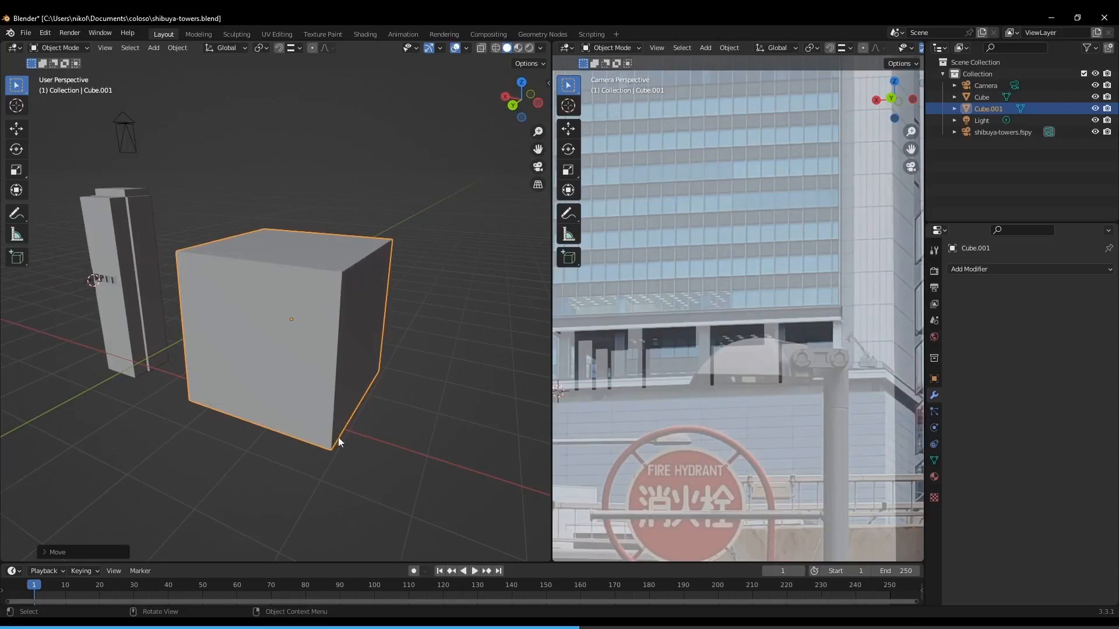
Add a mesh plane and move it about 7.4 m along the negative X axis, beyond the cube.
middle_click_drag(378, 326, 337, 362)
key("Tab")
key("Tab")
scroll(365, 377, "down", 3)
key("shift+a")
mouse_move(337, 361)
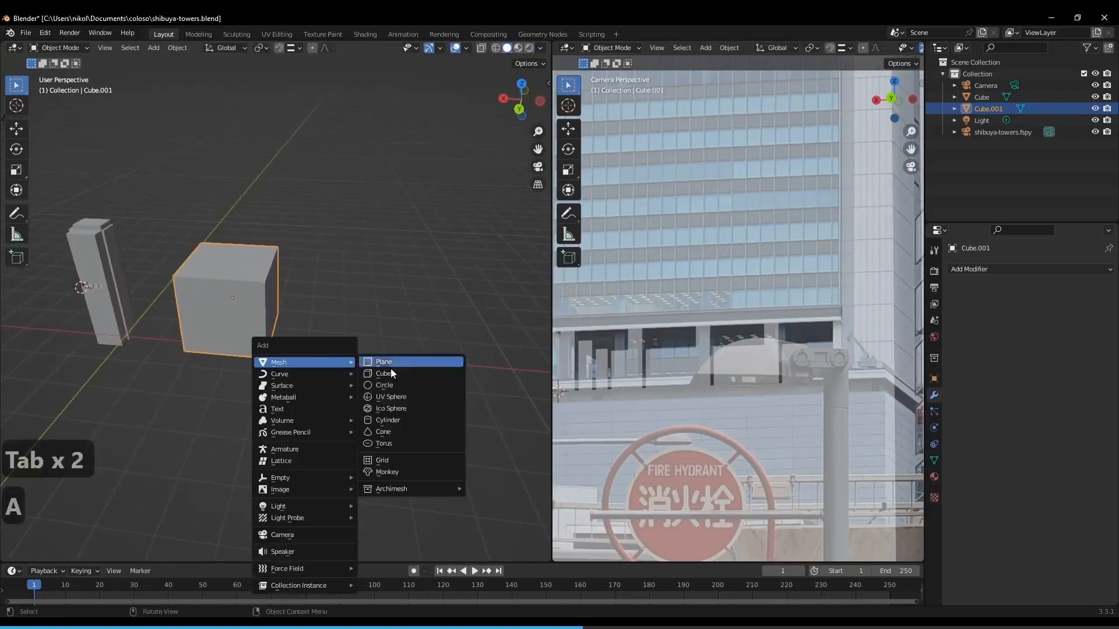
left_click(396, 366)
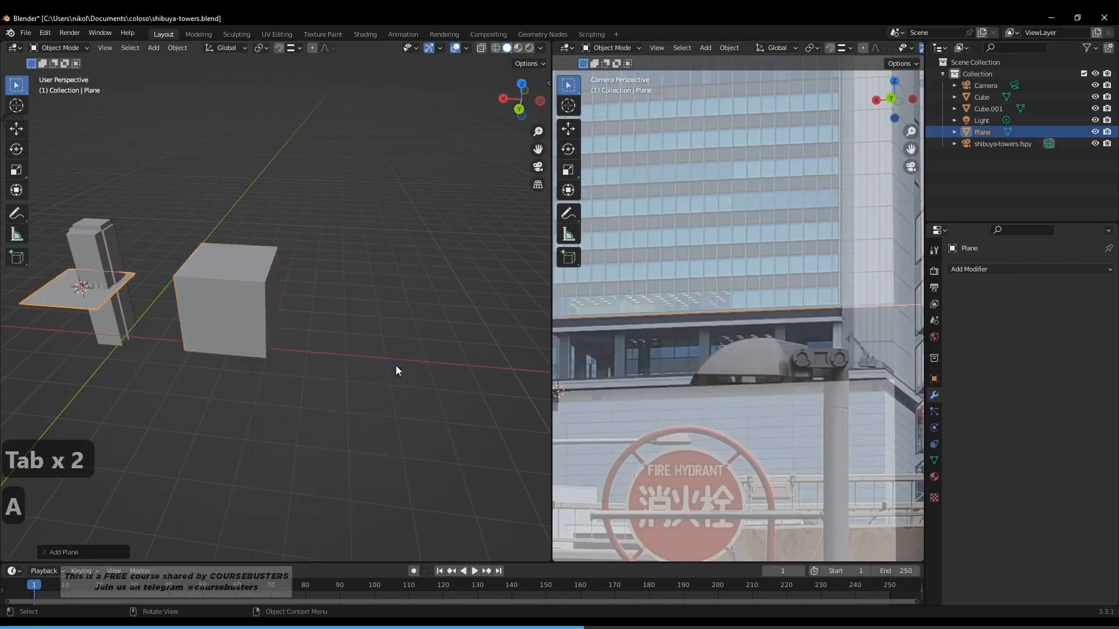
key("g")
key("x")
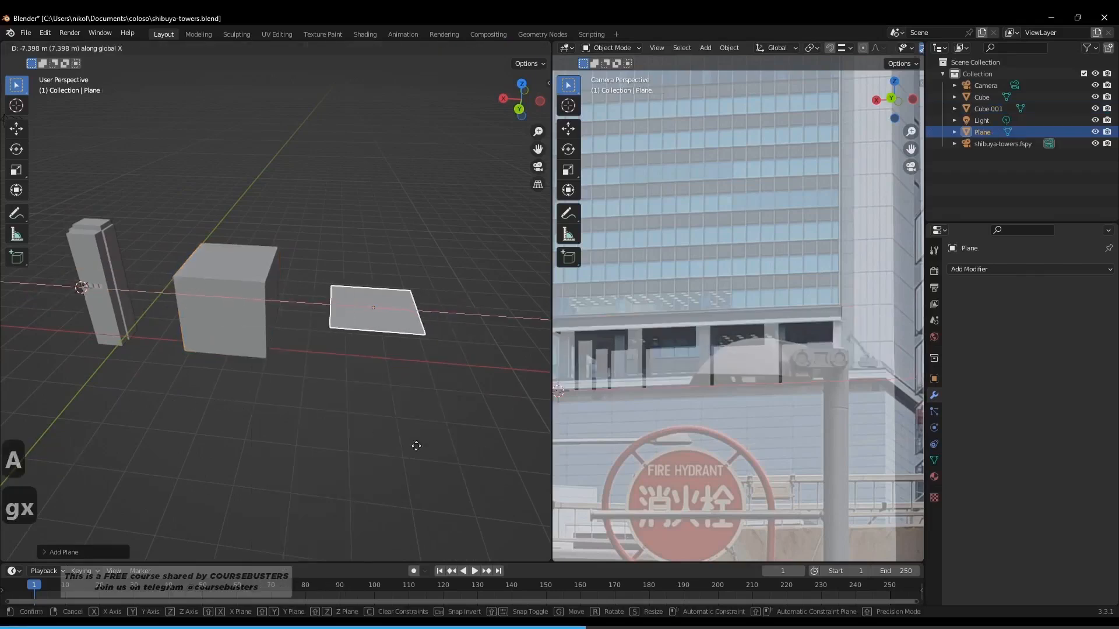
left_click(404, 449)
In top view, extrude the plane's upper edge three times along Y to form a strip of four squares.
key("KP_7")
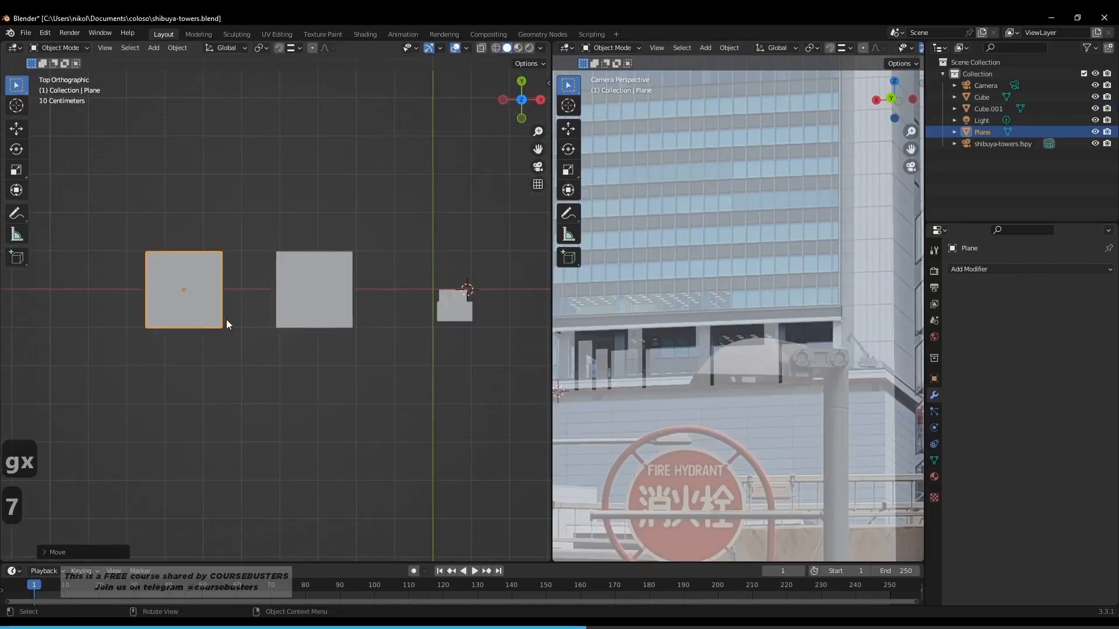
key("Tab")
key("2")
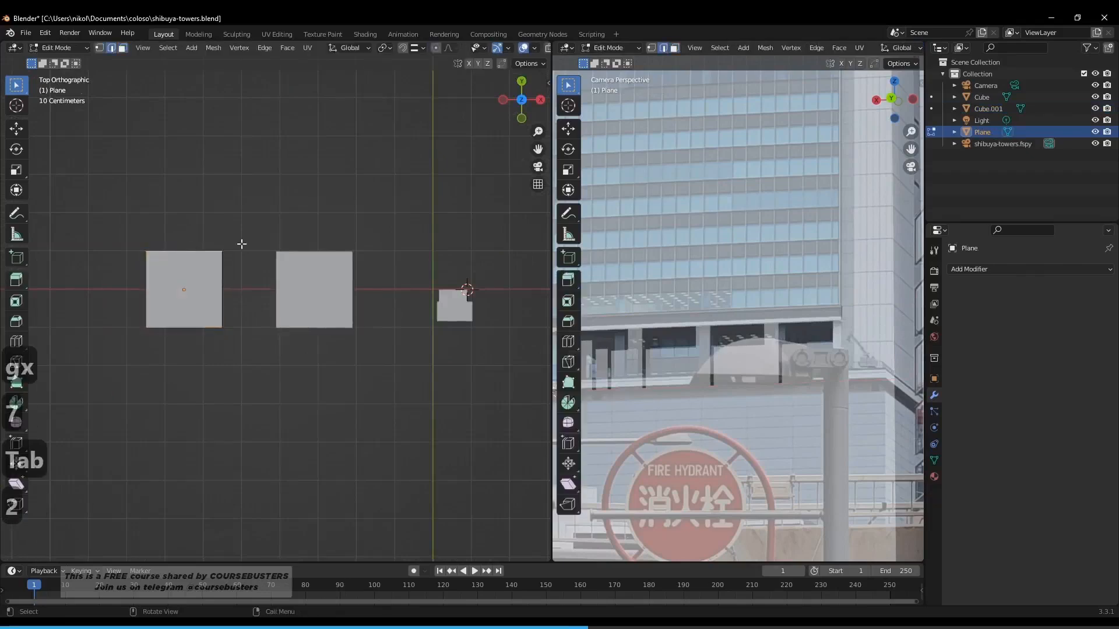
key("e")
key("y")
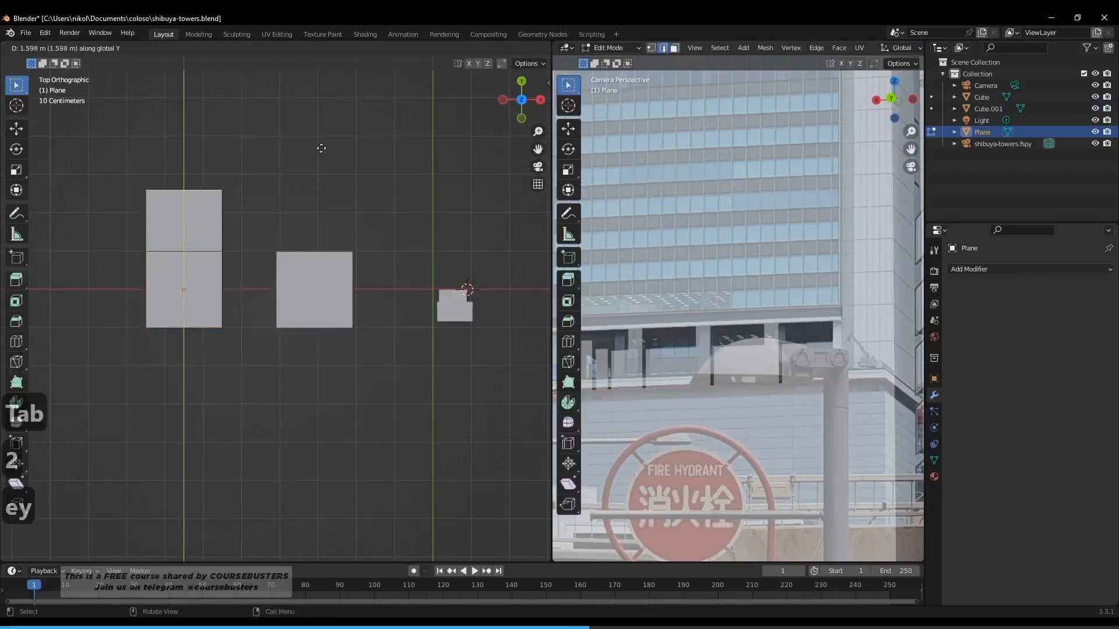
left_click(320, 140)
key("e")
key("y")
left_click(319, 90)
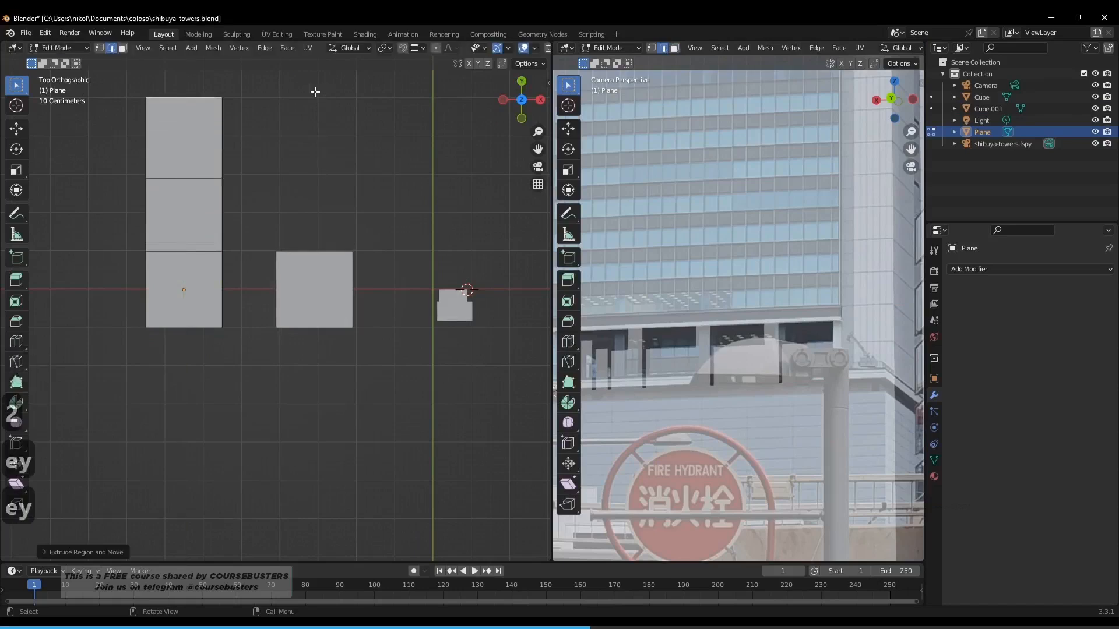
middle_click_drag(314, 93, 325, 263, "shift")
key("e")
key("y")
left_click(333, 185)
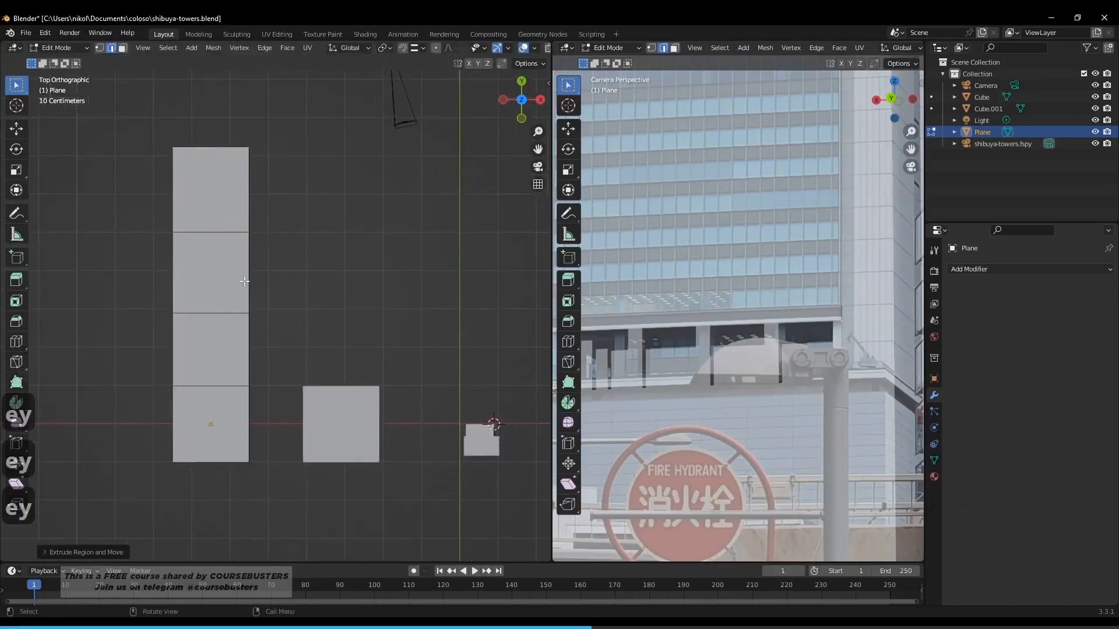
Extrude both side edges of the strip's third square outward along X to form a cross-shaped cube net.
left_click_drag(297, 261, 99, 286)
key("e")
key("s")
key("x")
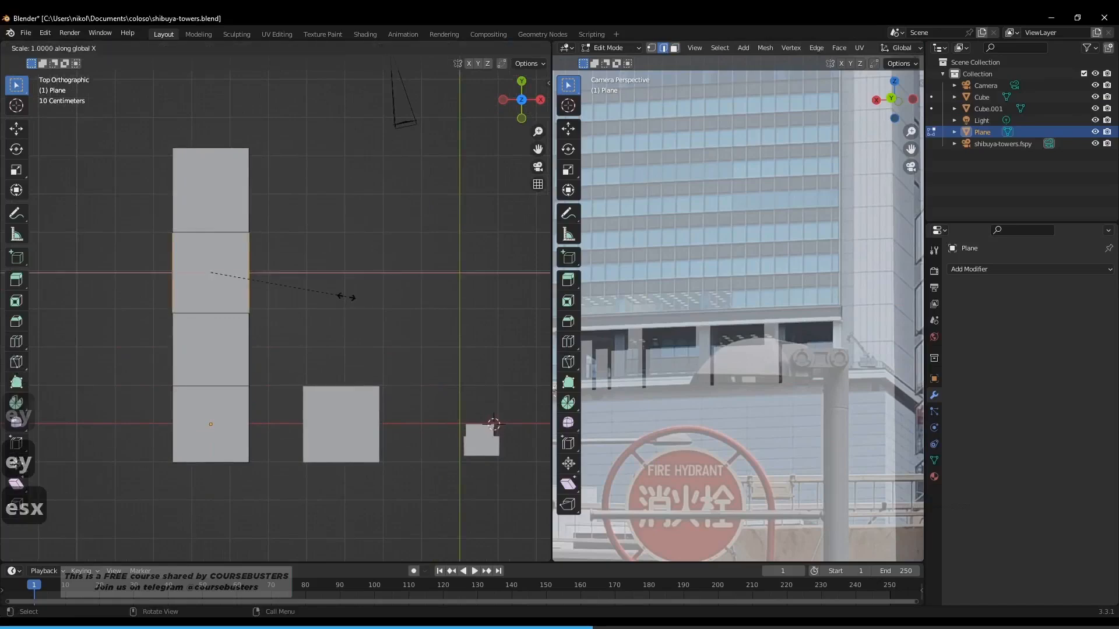
left_click(107, 318)
Select an edge of the flat cube net and move it along Z to demonstrate folding.
key("Tab")
middle_click_drag(107, 317, 264, 316)
key("Tab")
left_click(78, 349)
middle_click_drag(119, 309, 315, 310)
key("g")
key("z")
left_click(142, 209)
Leave Edit Mode and delete the unfolded plane shape.
key("Tab")
key("x")
left_click(323, 313)
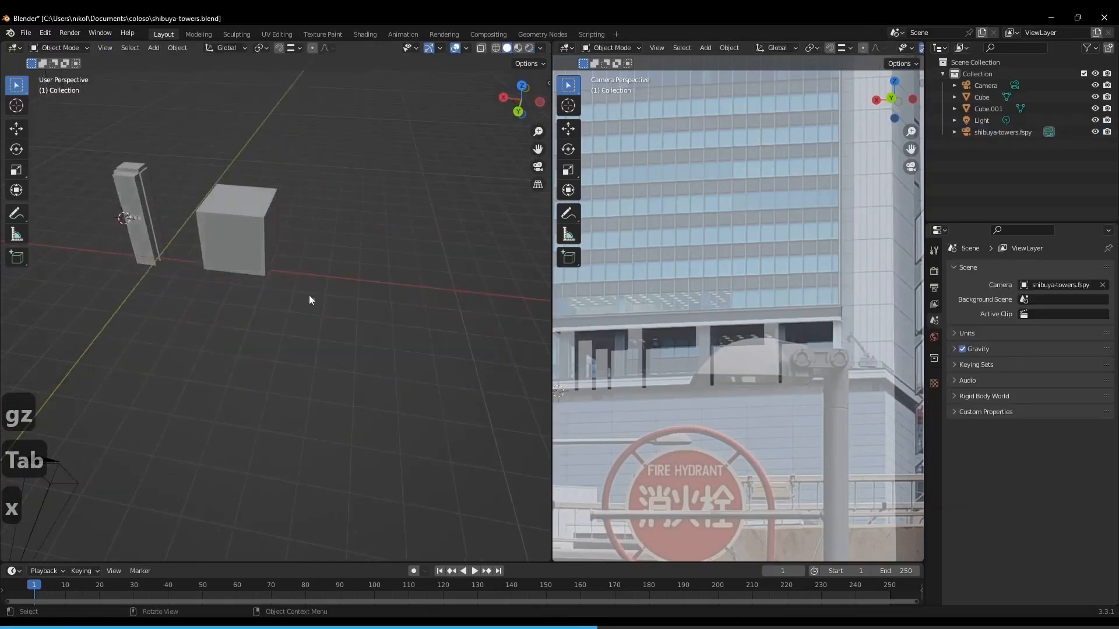
Select the large cube beside the tower and open it in Edit Mode.
scroll(309, 295, "up", 2)
middle_click_drag(252, 236, 299, 380, "shift")
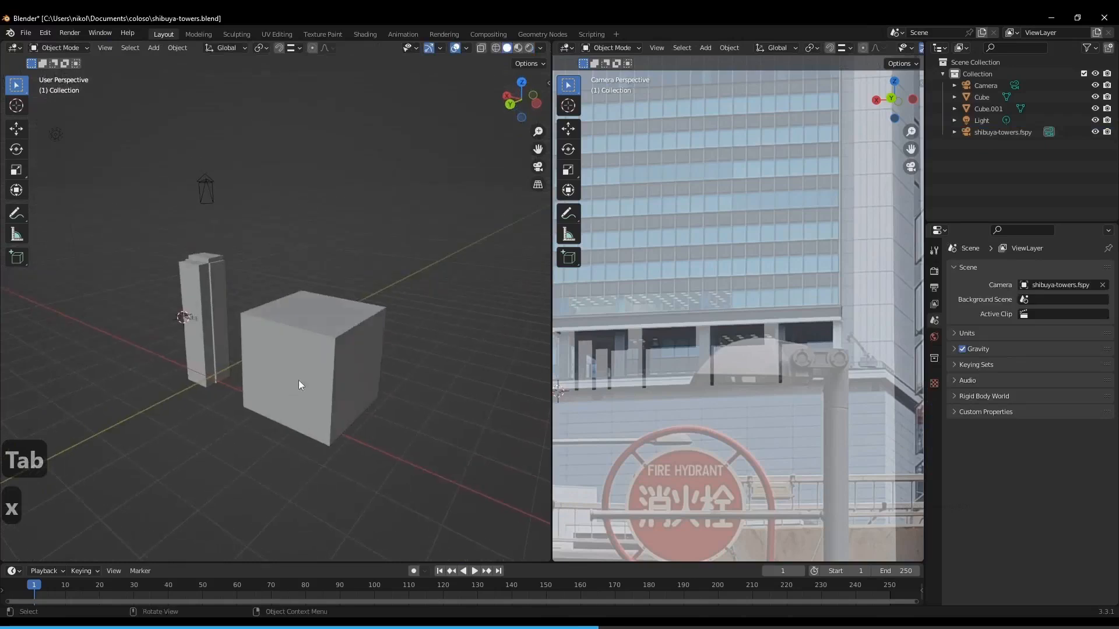
left_click(341, 340)
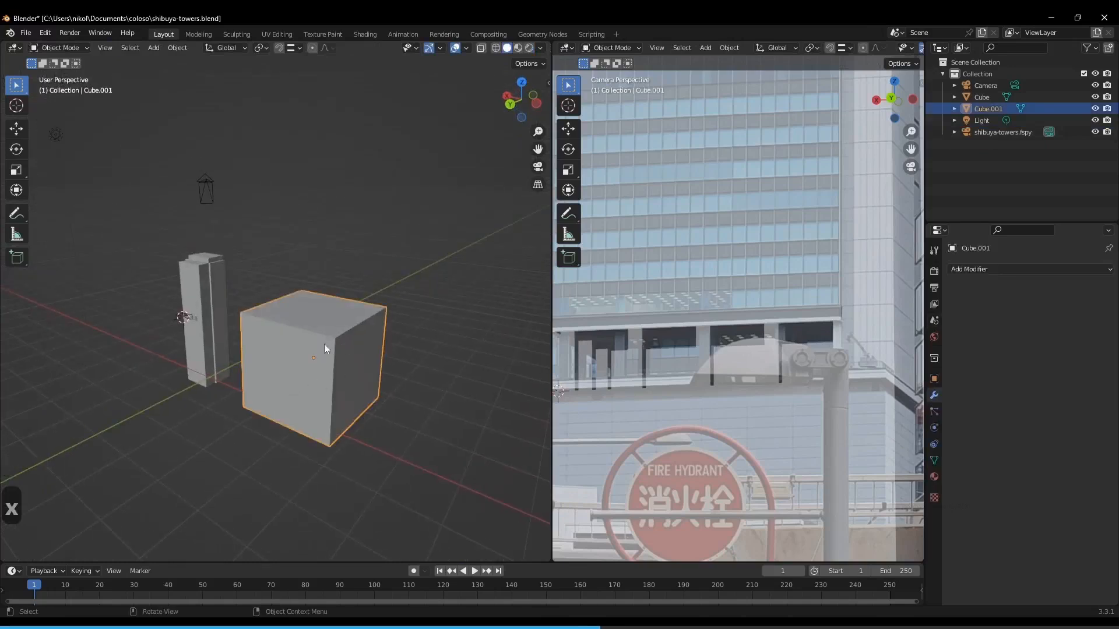
middle_click_drag(331, 369, 309, 353)
key("Tab")
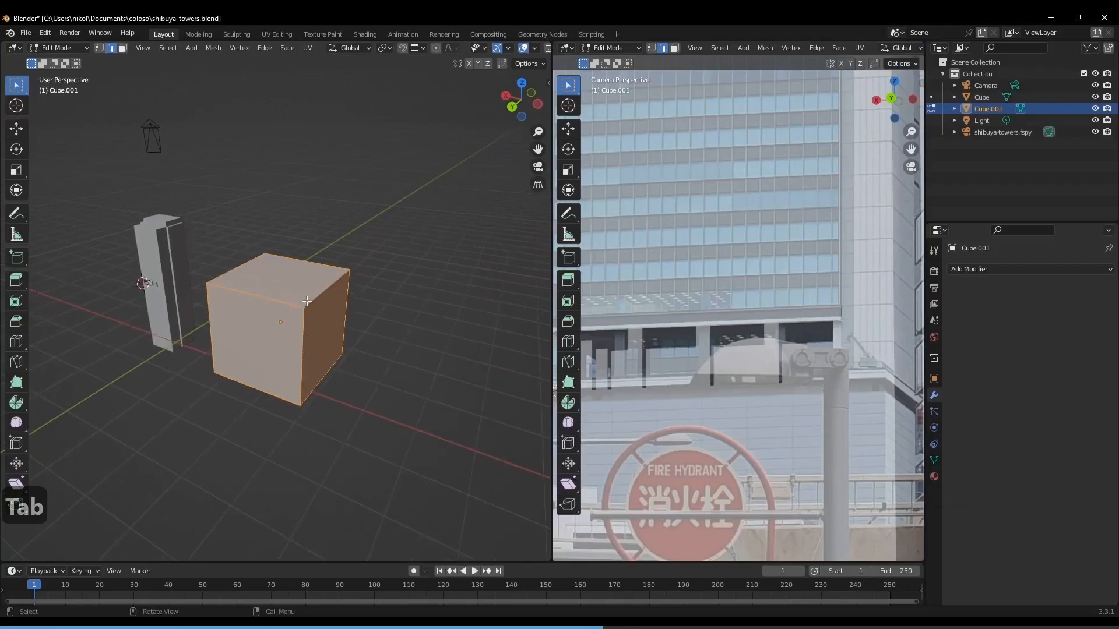
Mark seams on three of the cube's top edges and on connecting vertical and bottom edges so it can unfold flat.
middle_click_drag(282, 313, 288, 306)
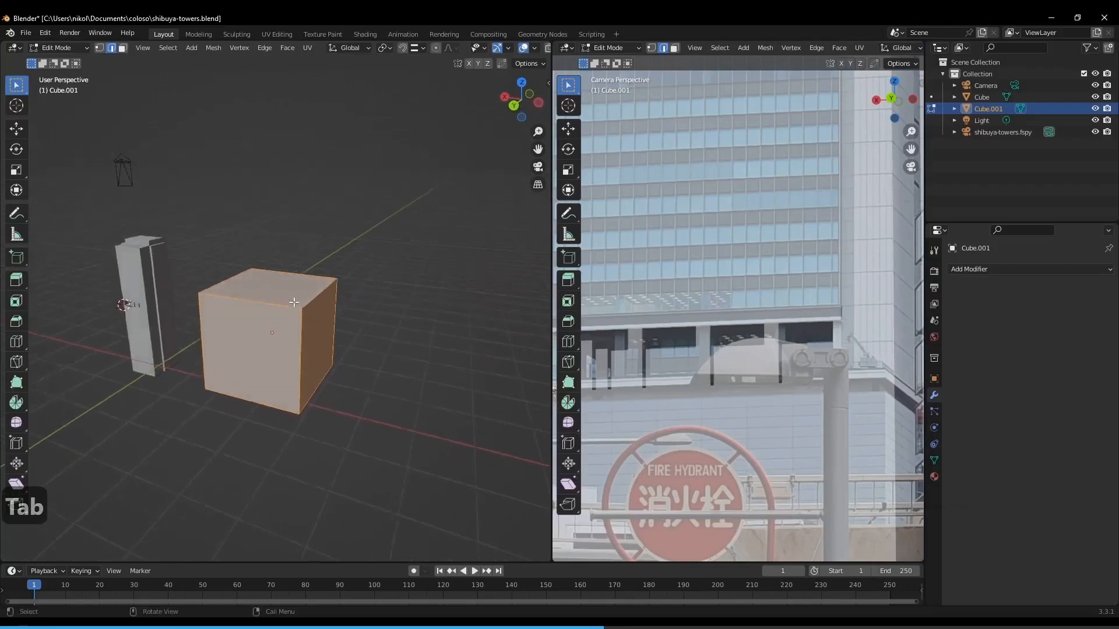
scroll(288, 307, "up", 3)
middle_click_drag(357, 309, 266, 293)
left_click(364, 308)
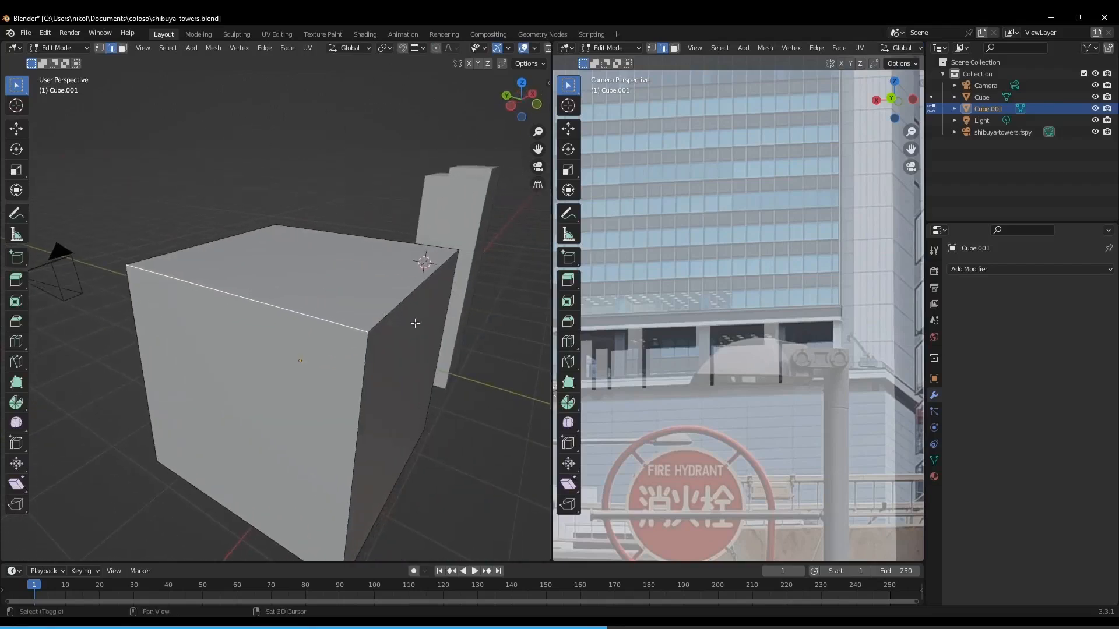
left_click(395, 315)
middle_click_drag(394, 315, 321, 350)
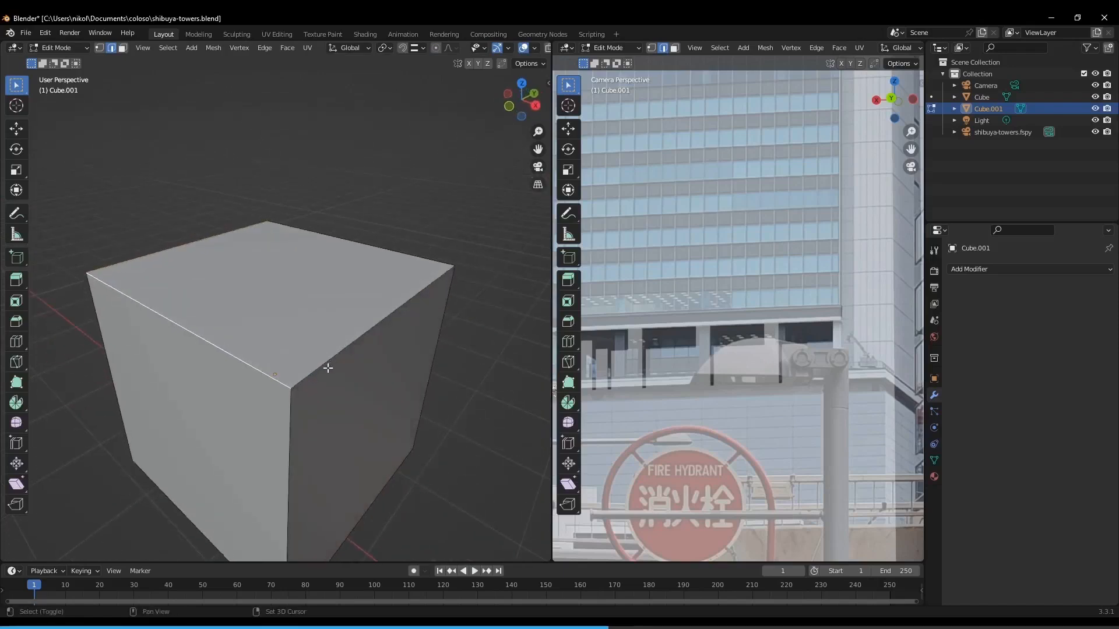
middle_click_drag(345, 457, 272, 297)
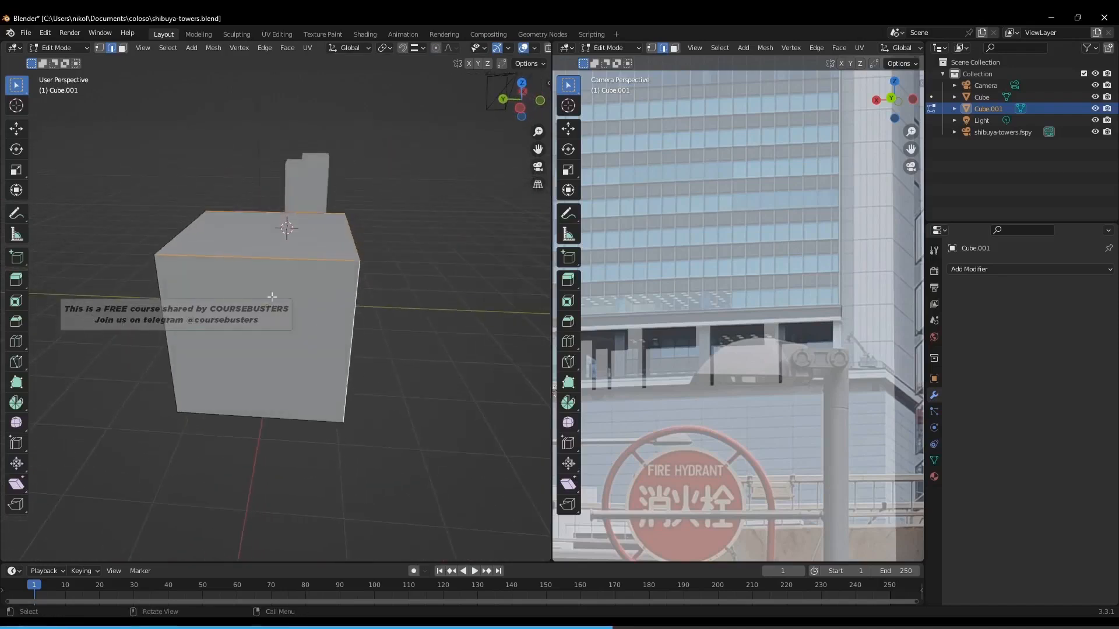
middle_click_drag(317, 214, 350, 445)
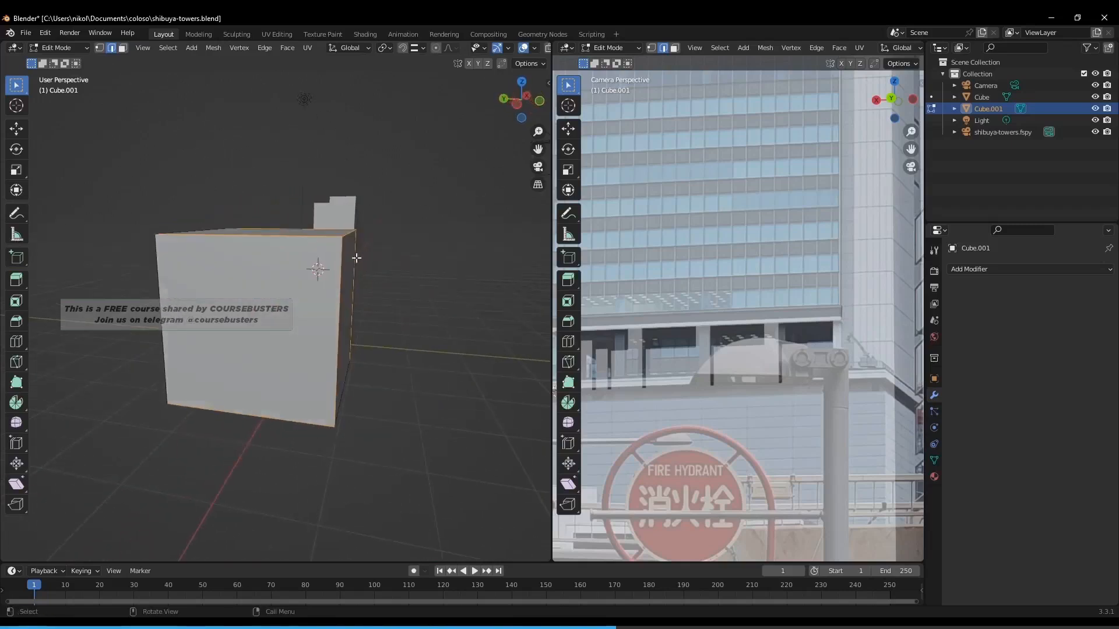
middle_click_drag(357, 258, 322, 222)
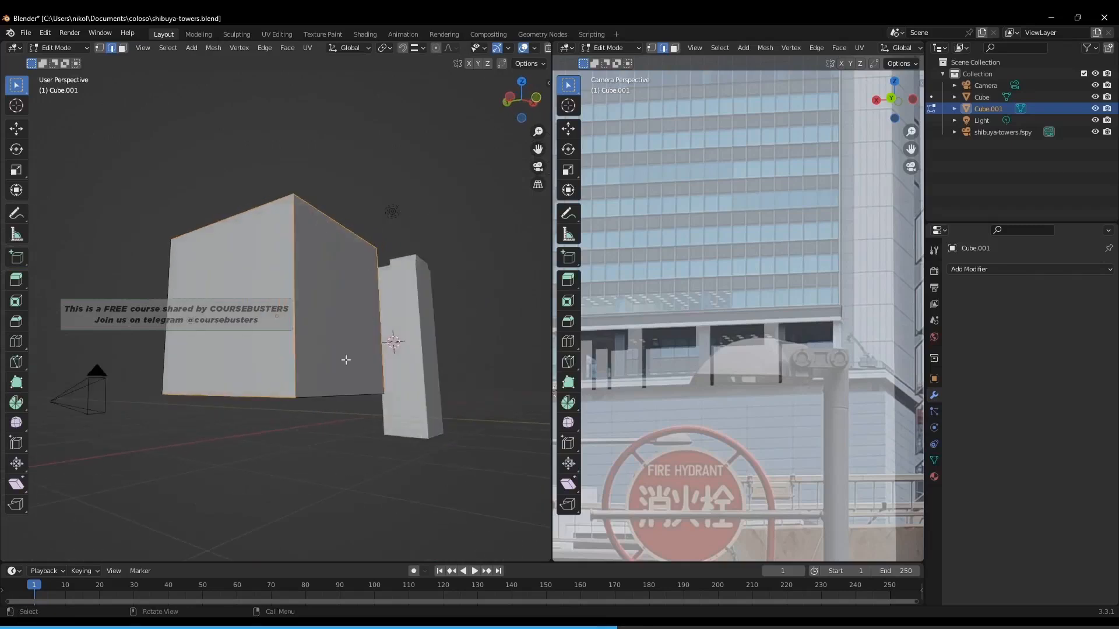
middle_click_drag(346, 360, 366, 325)
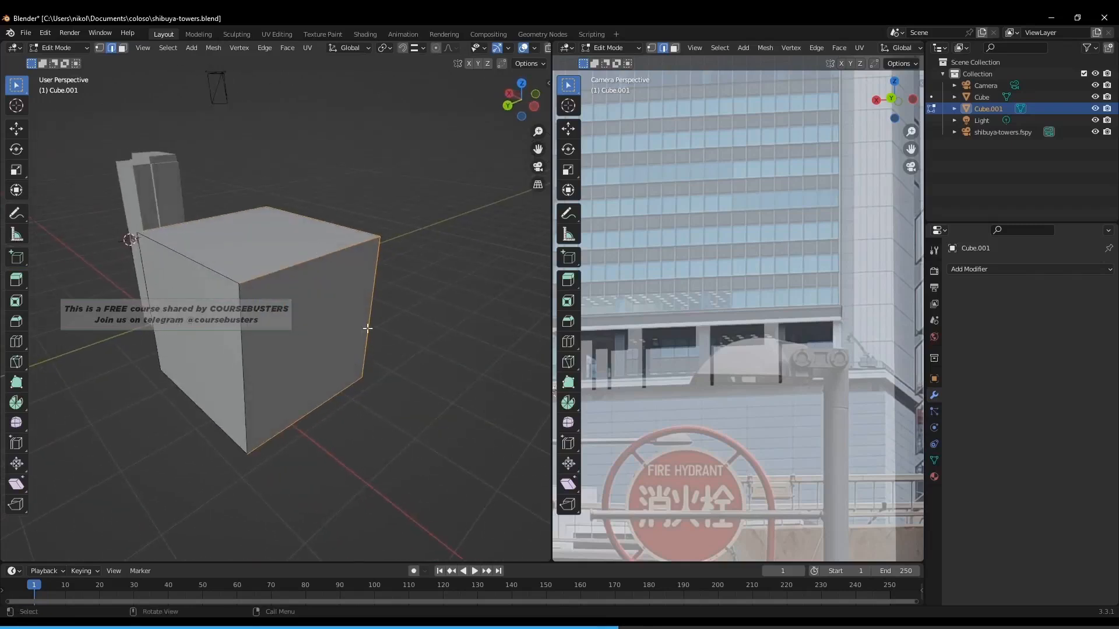
key("ctrl+e")
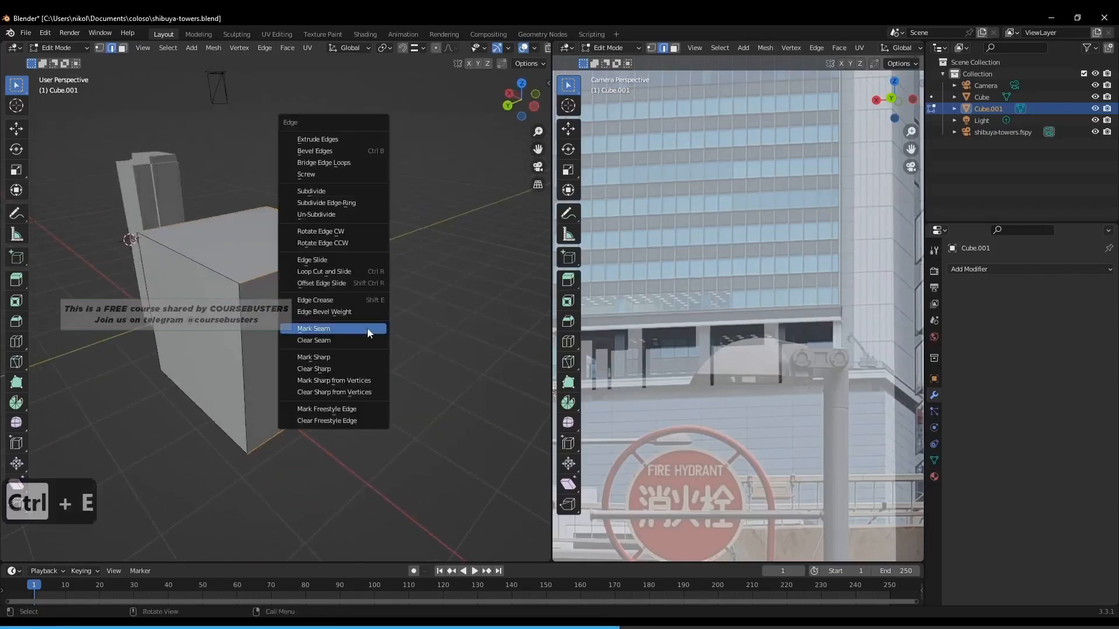
left_click(367, 329)
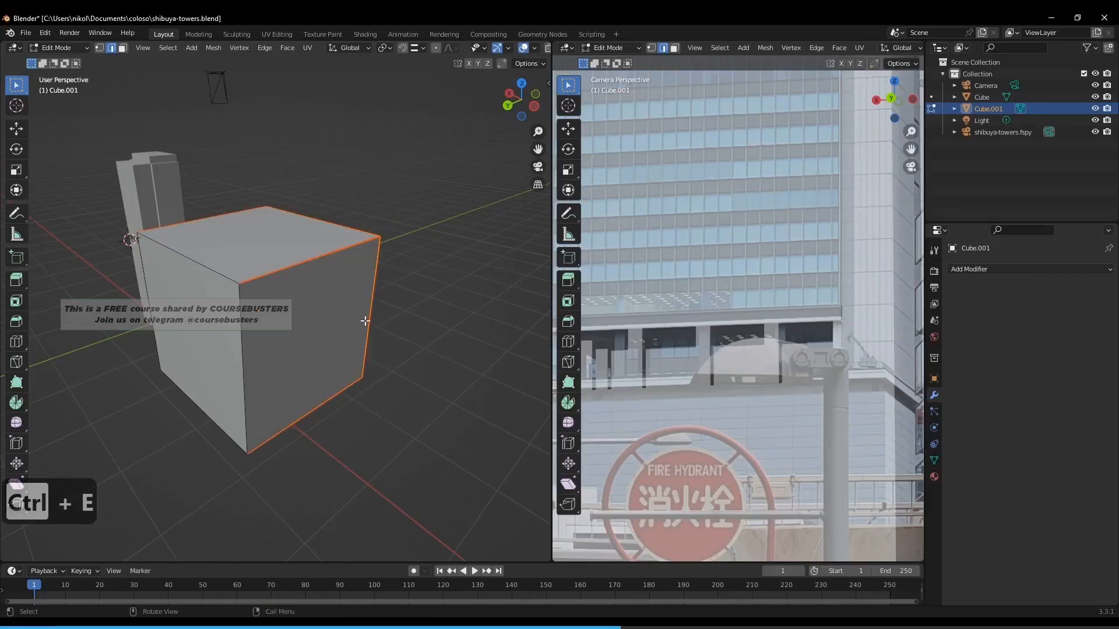
Select all of the cube's geometry and unwrap its UVs.
key("a")
left_click(305, 48)
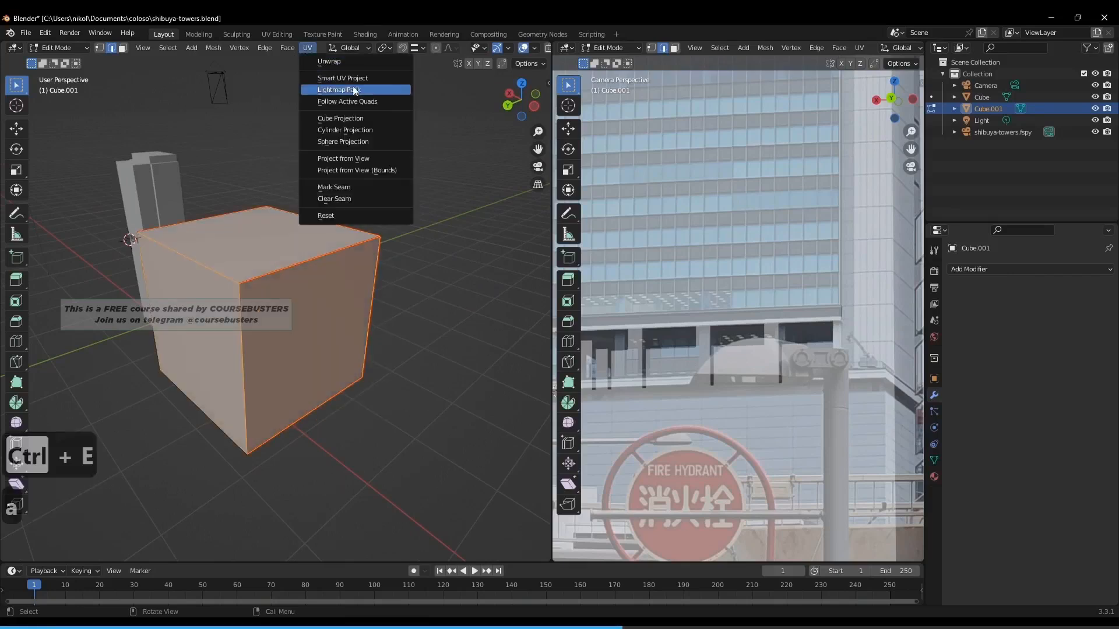
left_click(330, 61)
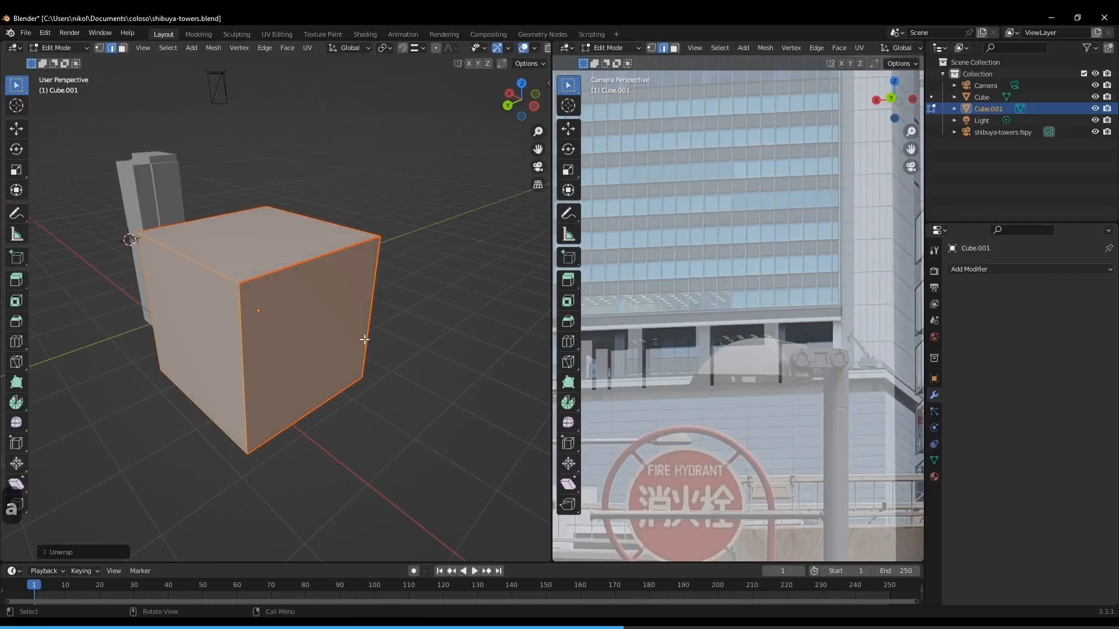
Turn the timeline area into an enlarged UV Editor and show the cube's unwrapped layout in Edit Mode.
key("Tab")
left_click(13, 571)
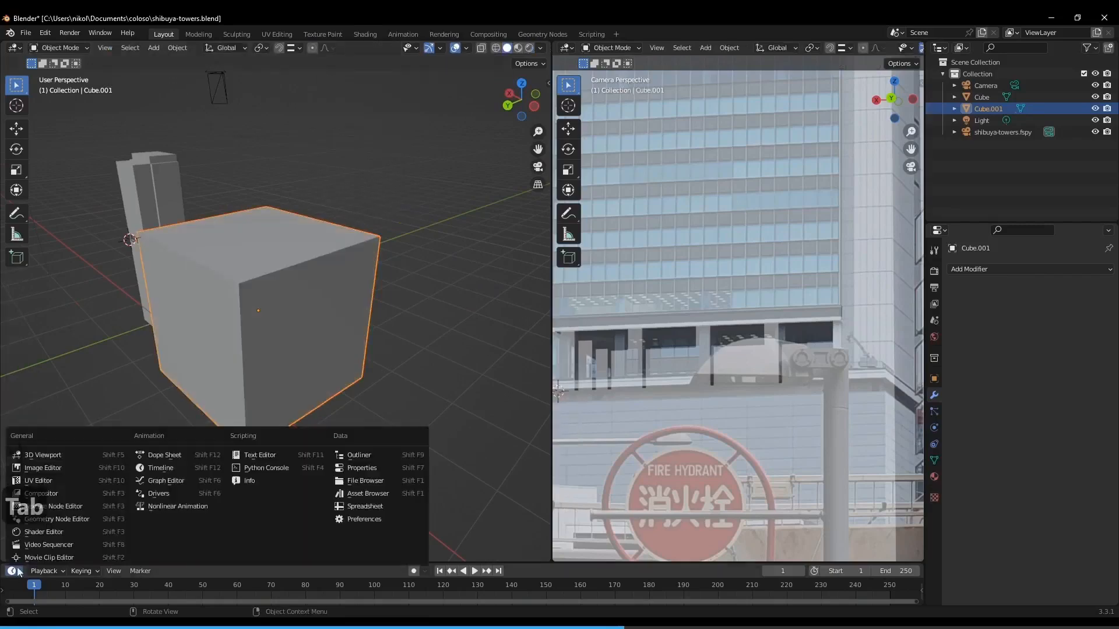
left_click(39, 480)
left_click_drag(460, 563, 464, 387)
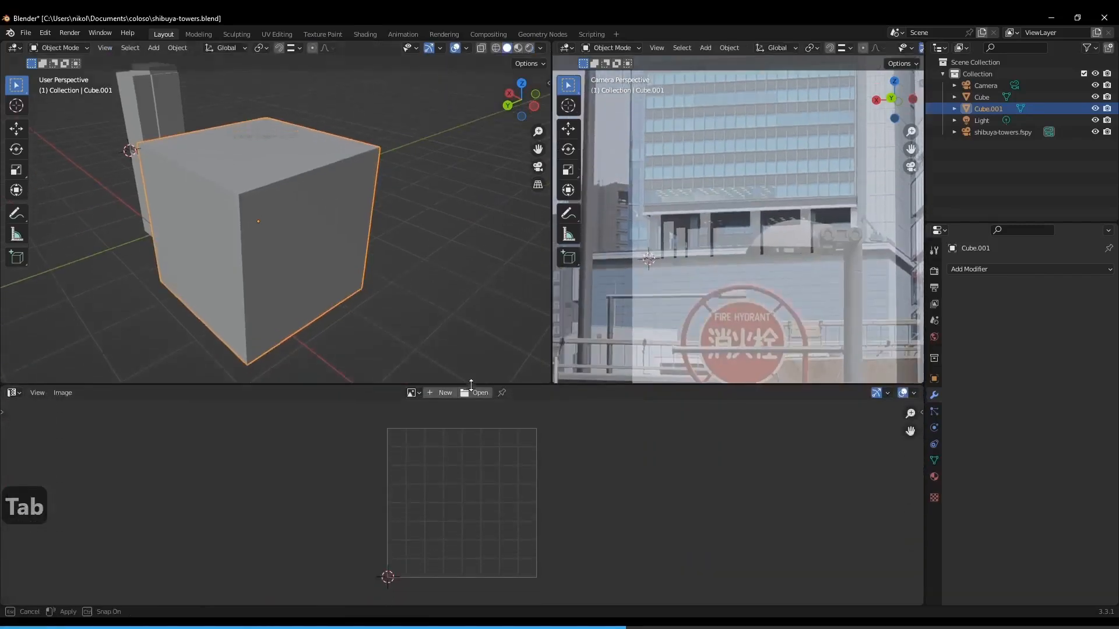
key("Tab")
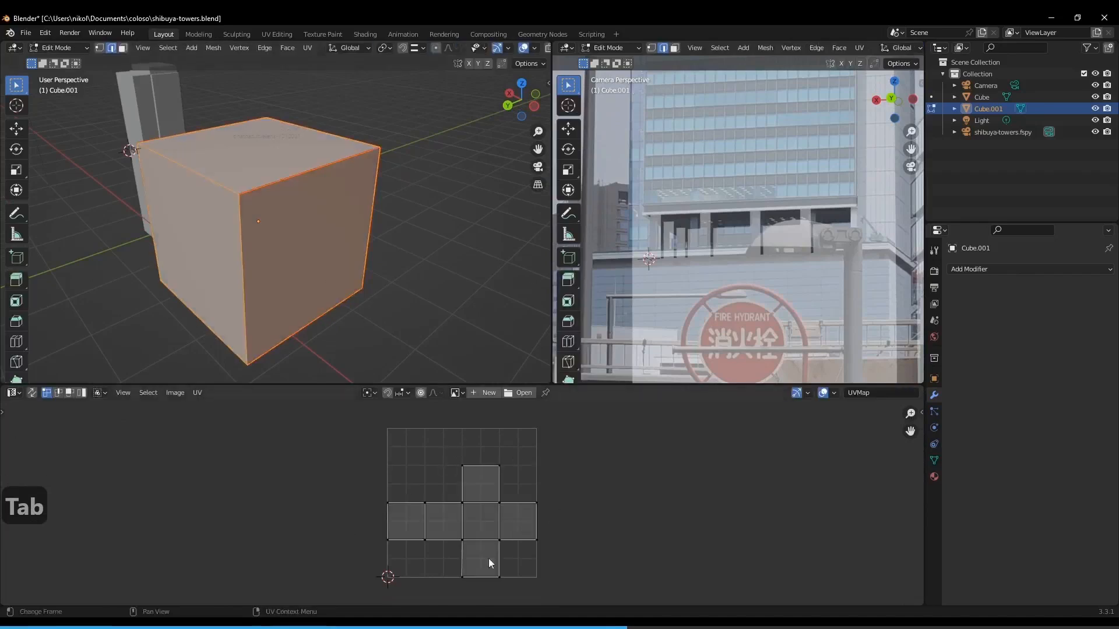
Try to move the leftmost vertices of the cube's UV layout.
left_click_drag(380, 486, 400, 547)
key("g")
right_click(401, 474)
Leave Edit Mode on the cube and save the Blender file.
middle_click_drag(397, 257, 352, 282)
key("Tab")
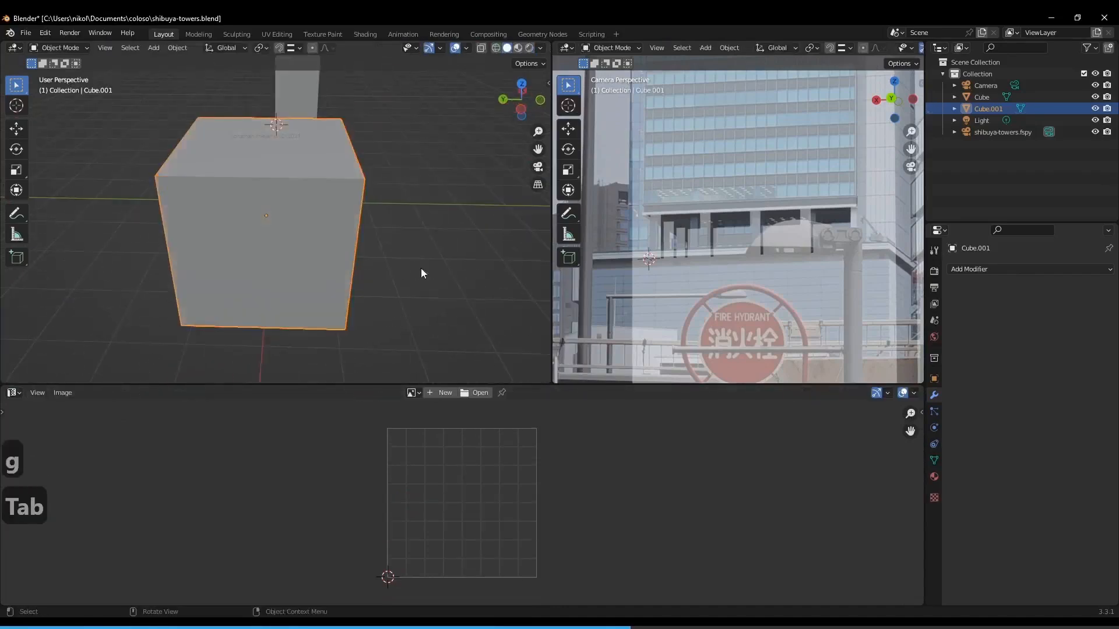
middle_click_drag(421, 267, 583, 276)
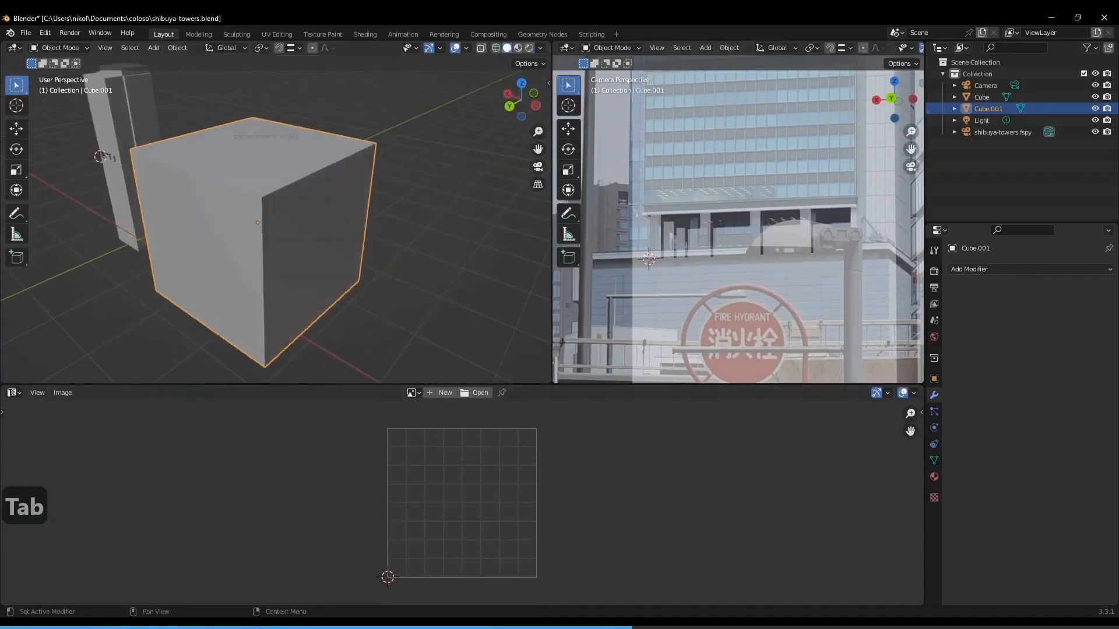
key("ctrl+s")
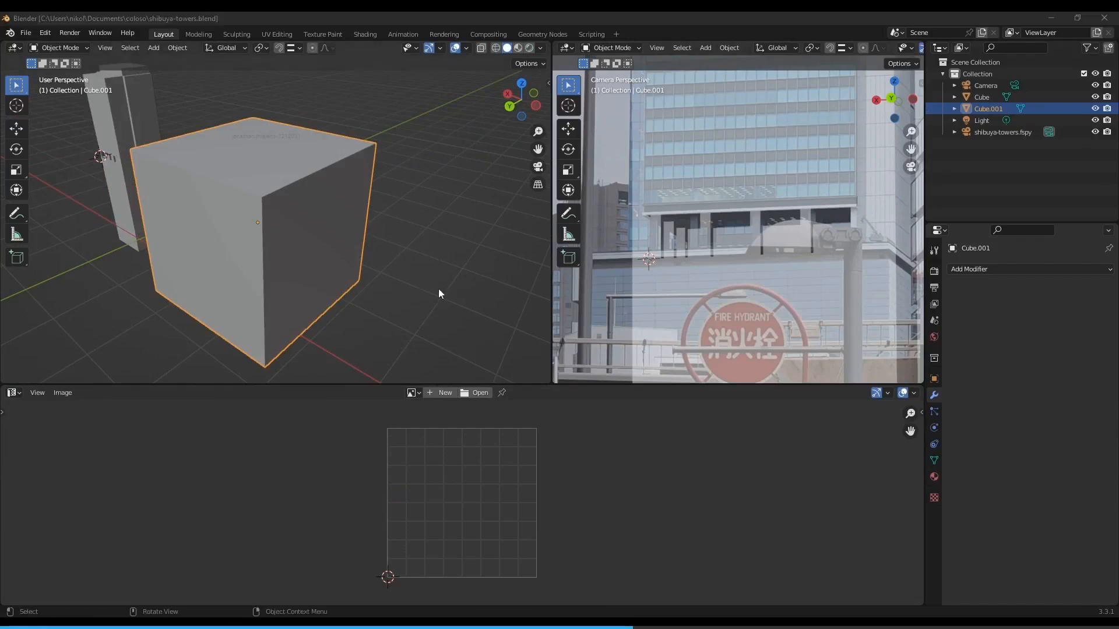
Delete the large demonstration cube beside the tower.
middle_click_drag(439, 292, 368, 239)
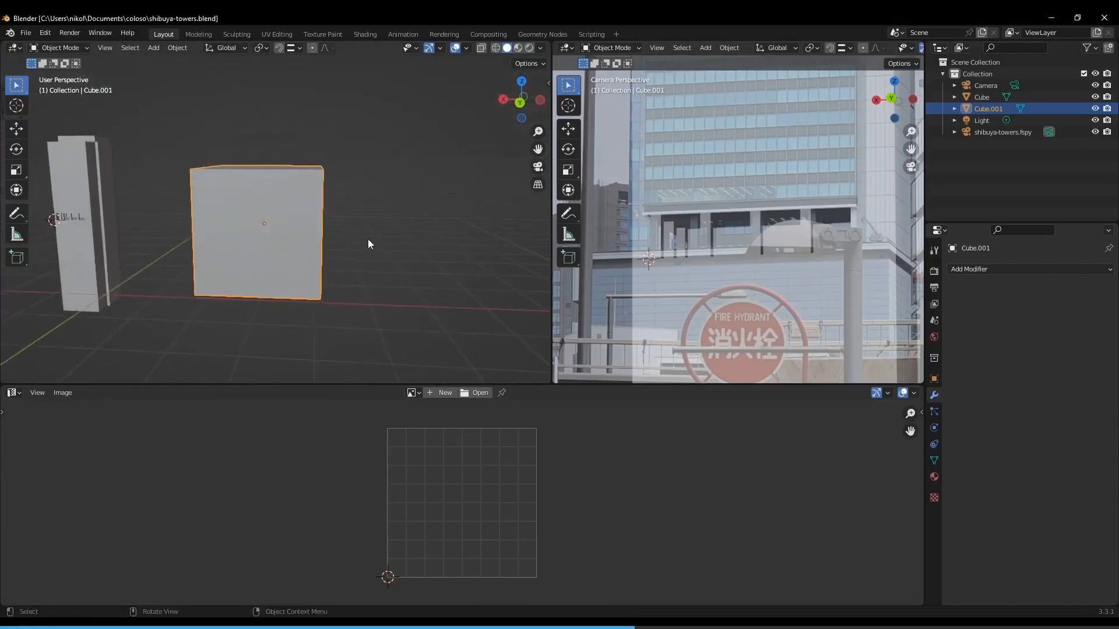
key("x")
left_click(369, 239)
Select the tower model and open it in Edit Mode.
middle_click_drag(225, 237, 445, 166)
left_click(314, 204)
key("Tab")
scroll(303, 233, "up", 3)
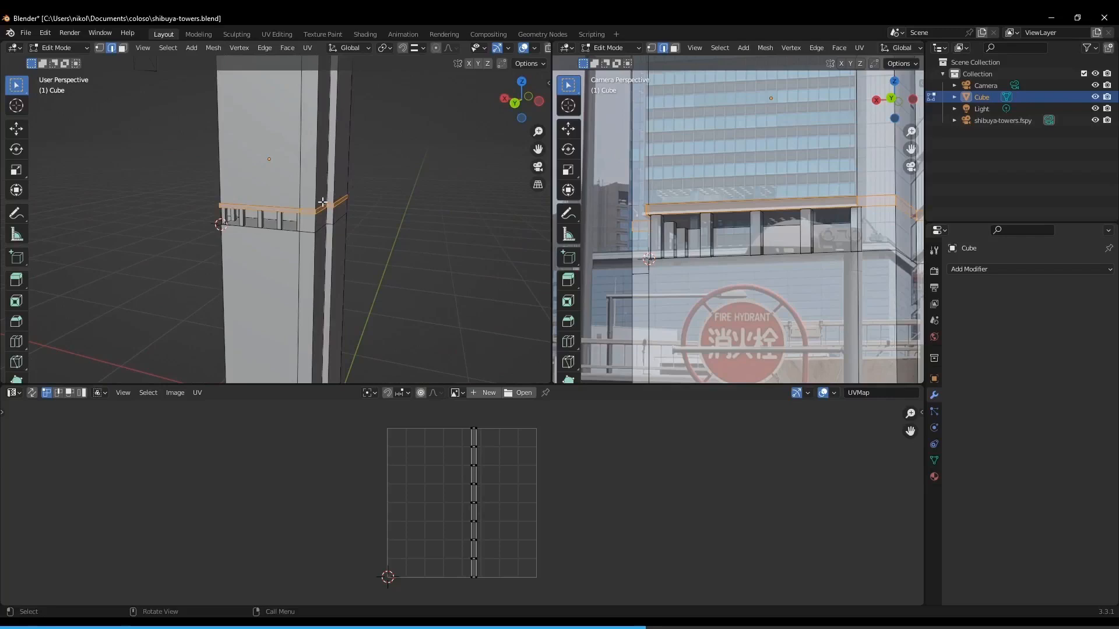
Select all of the tower's geometry and unwrap it with Smart UV Project at a 66° angle limit and 0.000 island margin.
scroll(845, 246, "down", 7)
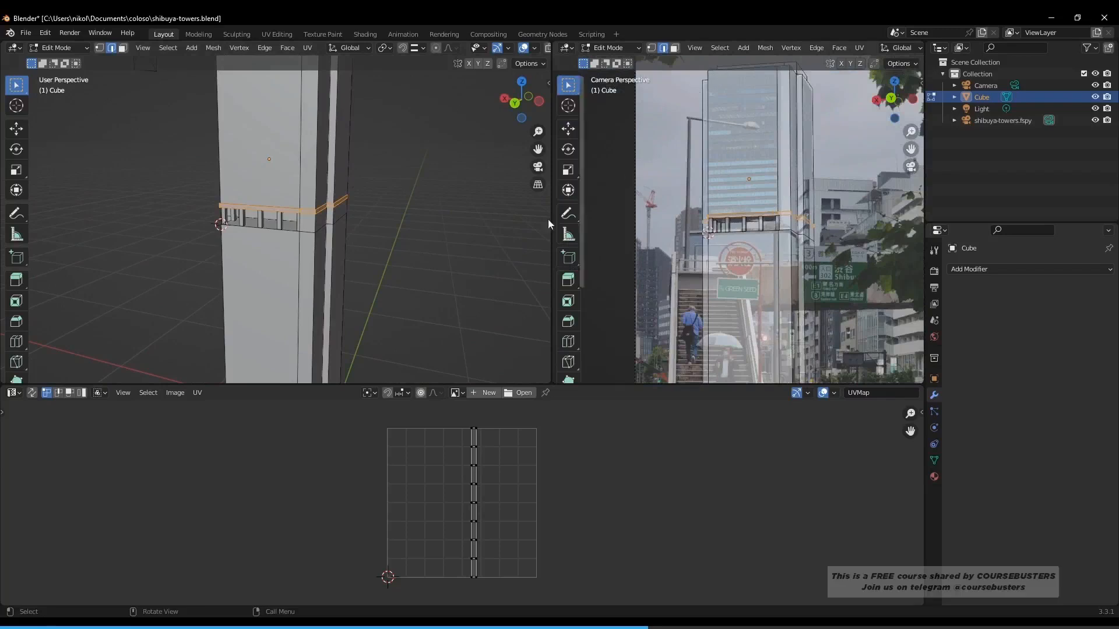
middle_click_drag(346, 192, 344, 253, "shift")
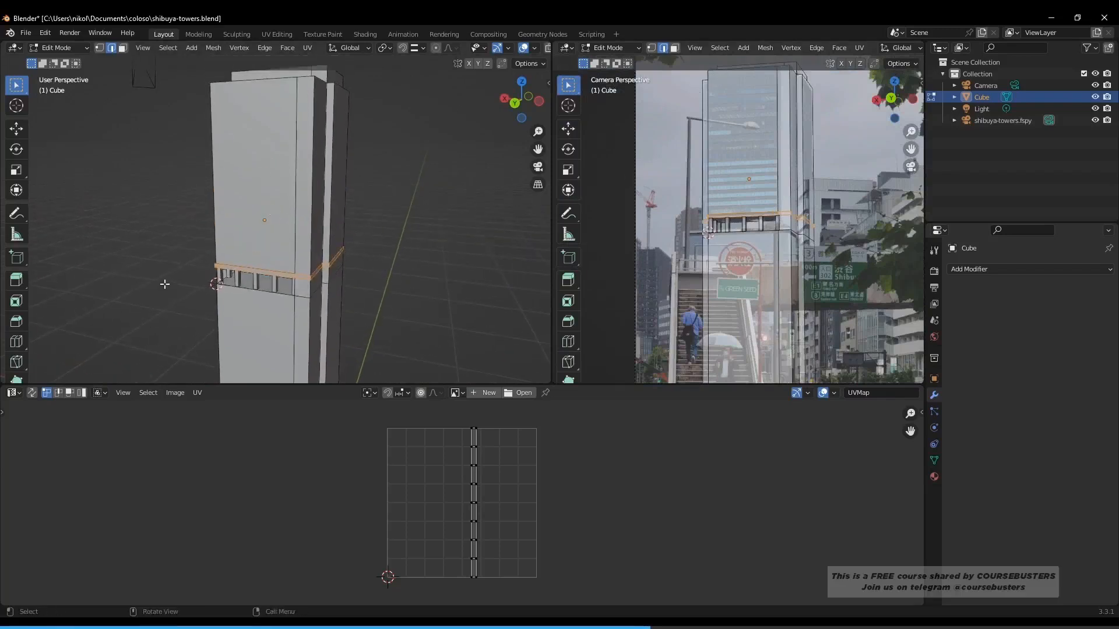
middle_click_drag(421, 320, 442, 200)
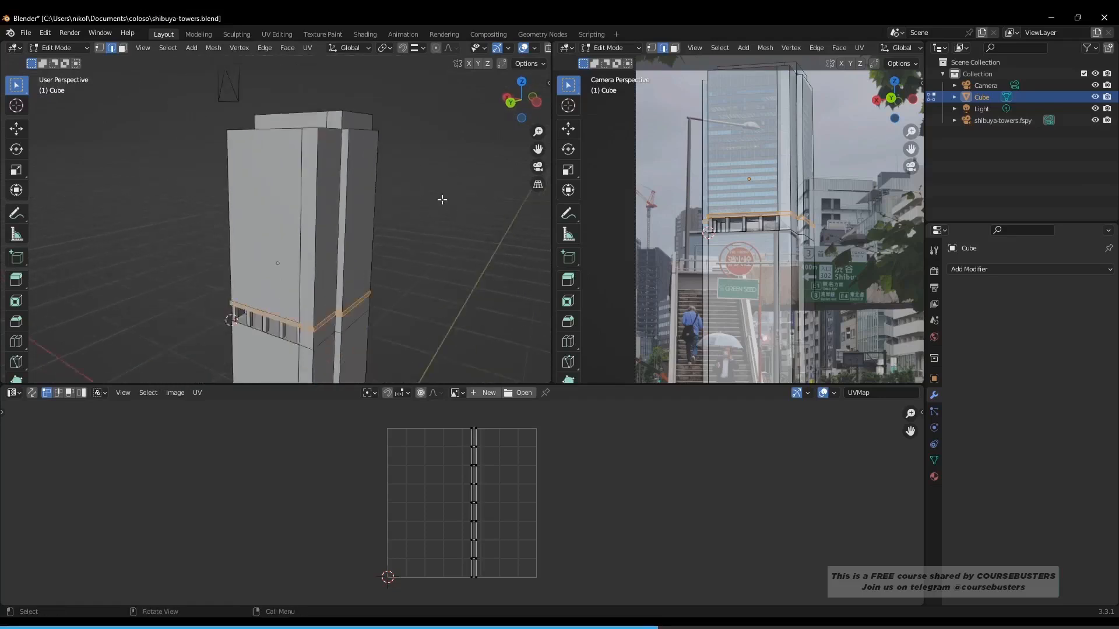
scroll(442, 200, "down", 3)
key("a")
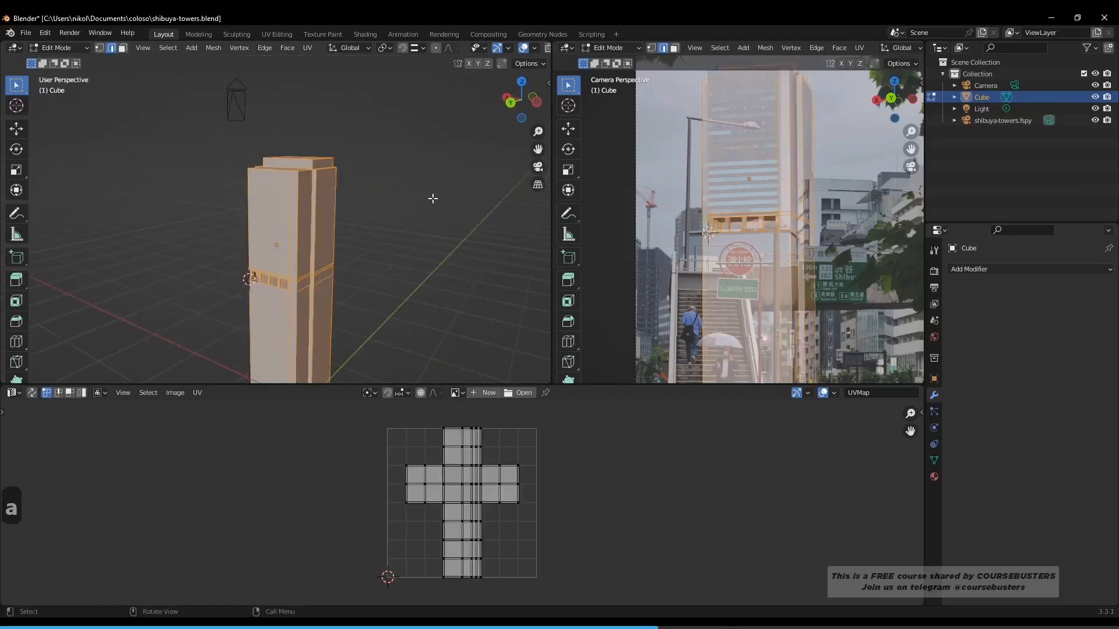
left_click(307, 48)
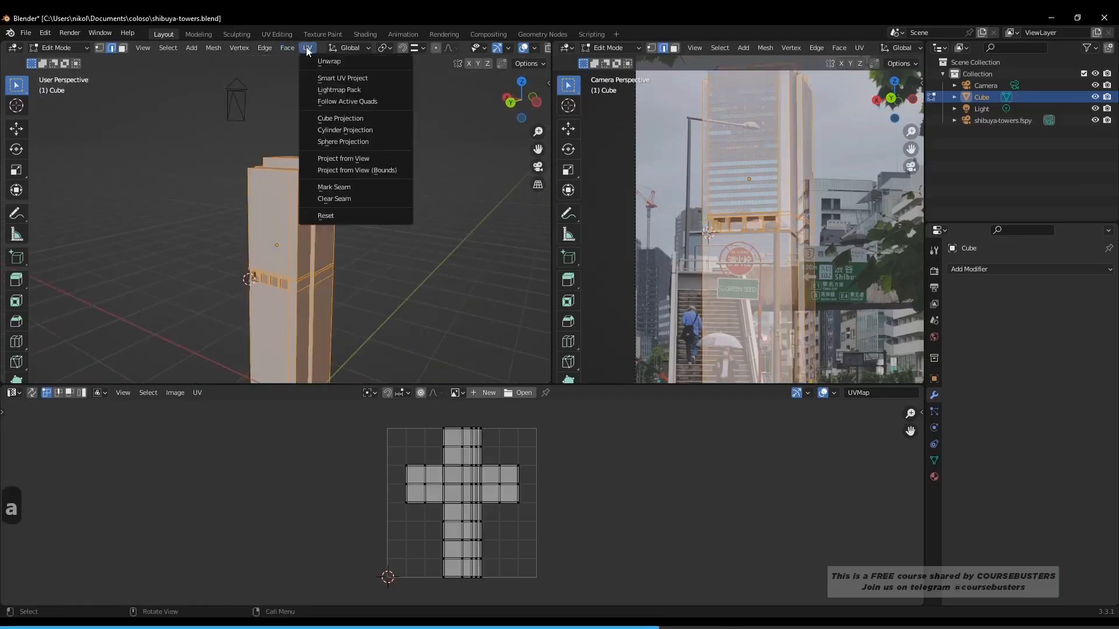
left_click(339, 79)
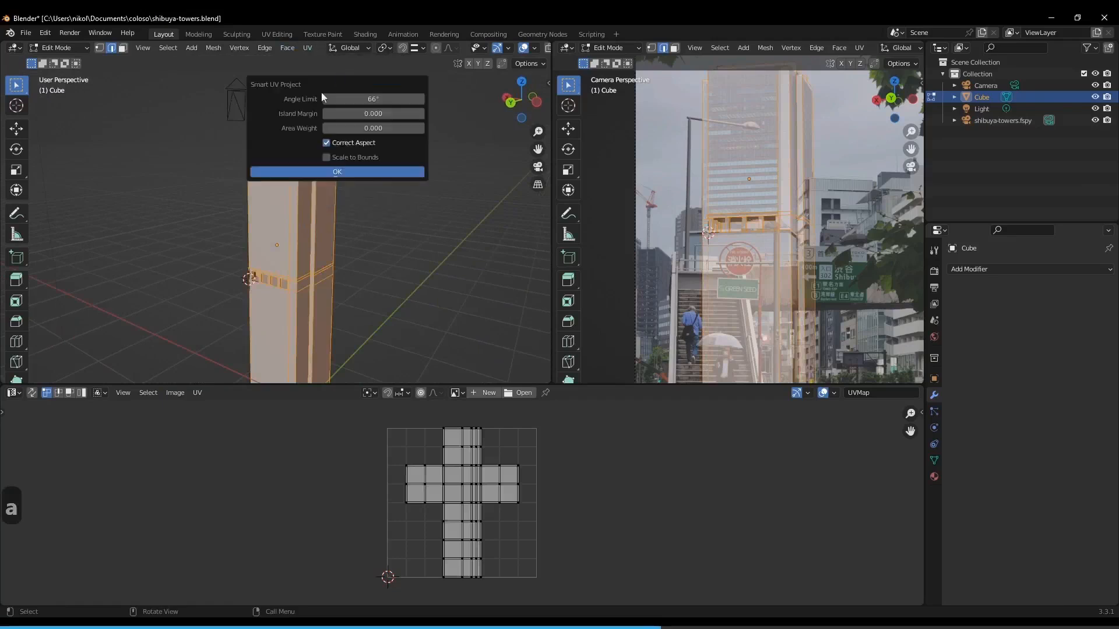
left_click(353, 173)
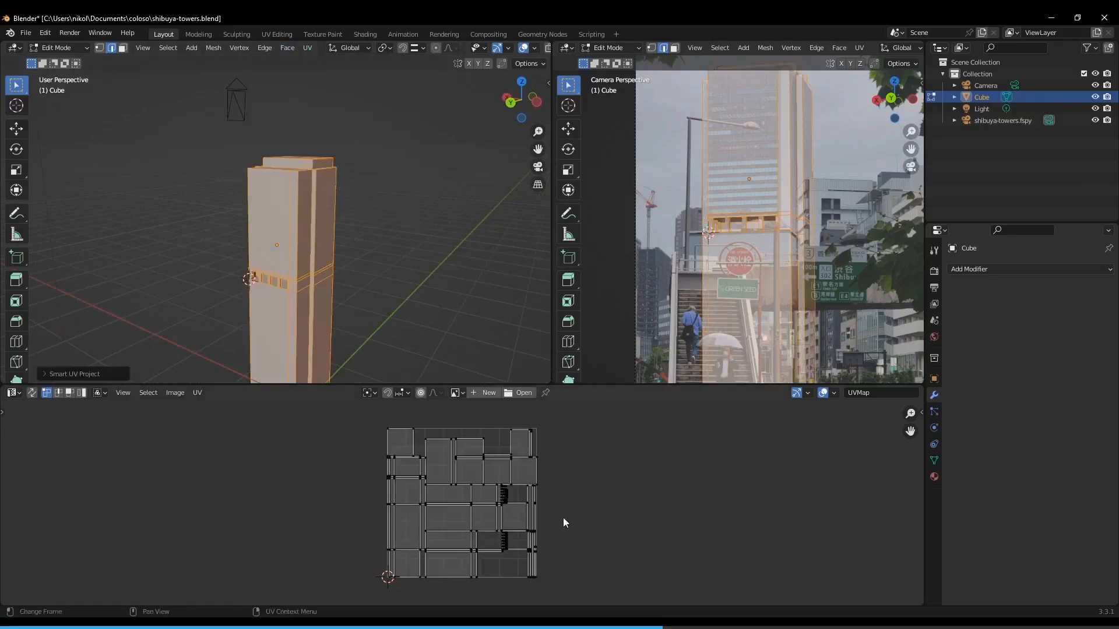
Examine the tower's packed UV layout in a slightly enlarged UV Editor, then clear the selection.
scroll(583, 513, "up", 1)
middle_click_drag(605, 507, 591, 504)
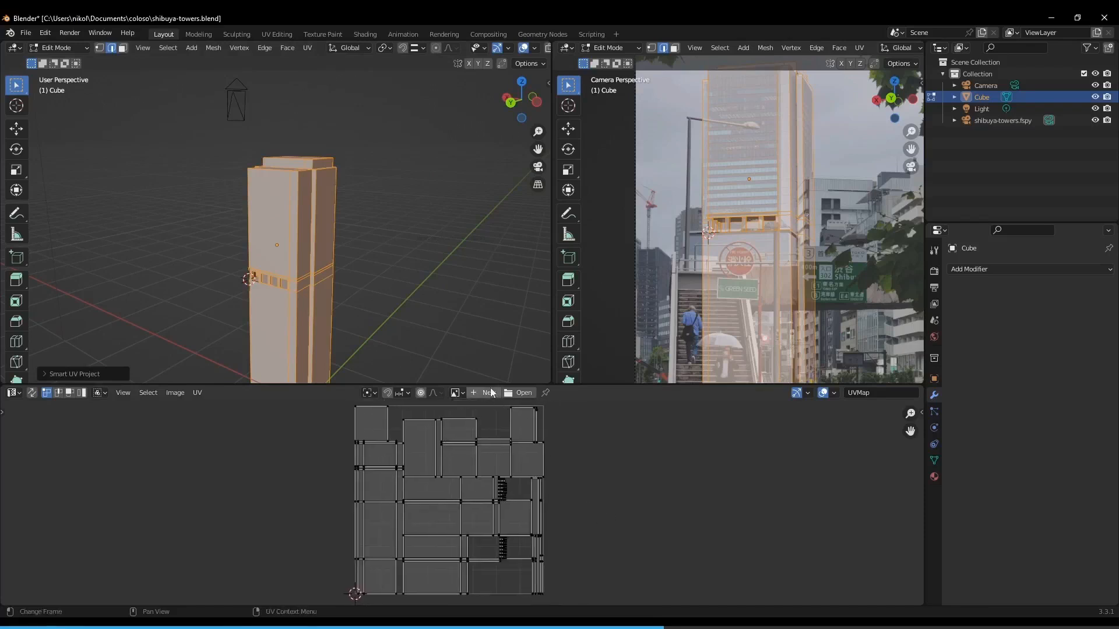
left_click_drag(487, 383, 487, 365)
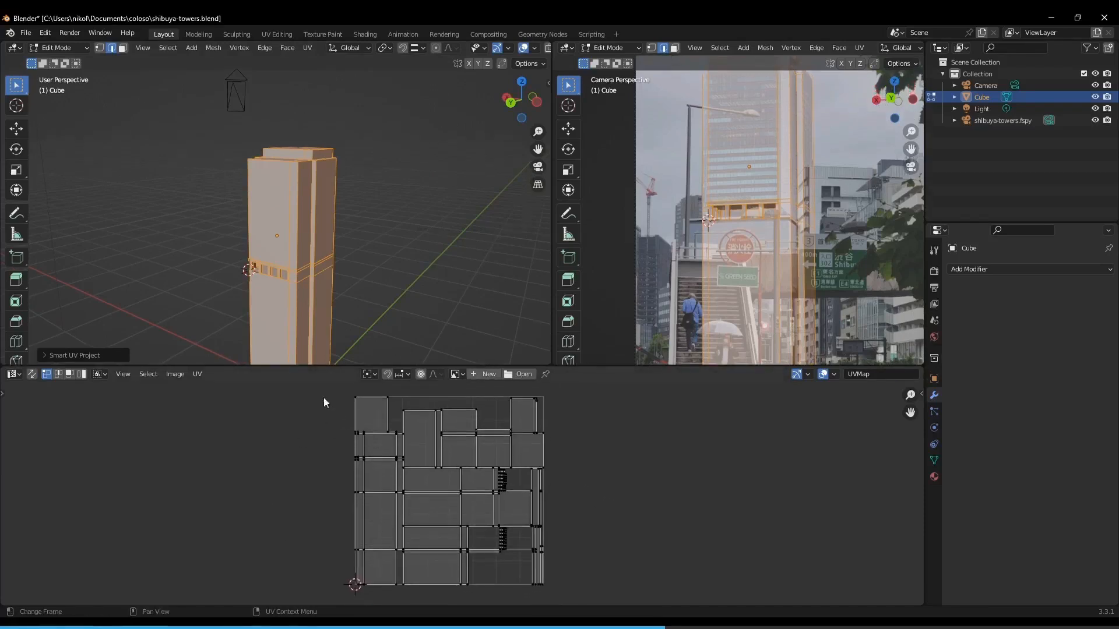
left_click_drag(324, 399, 585, 561)
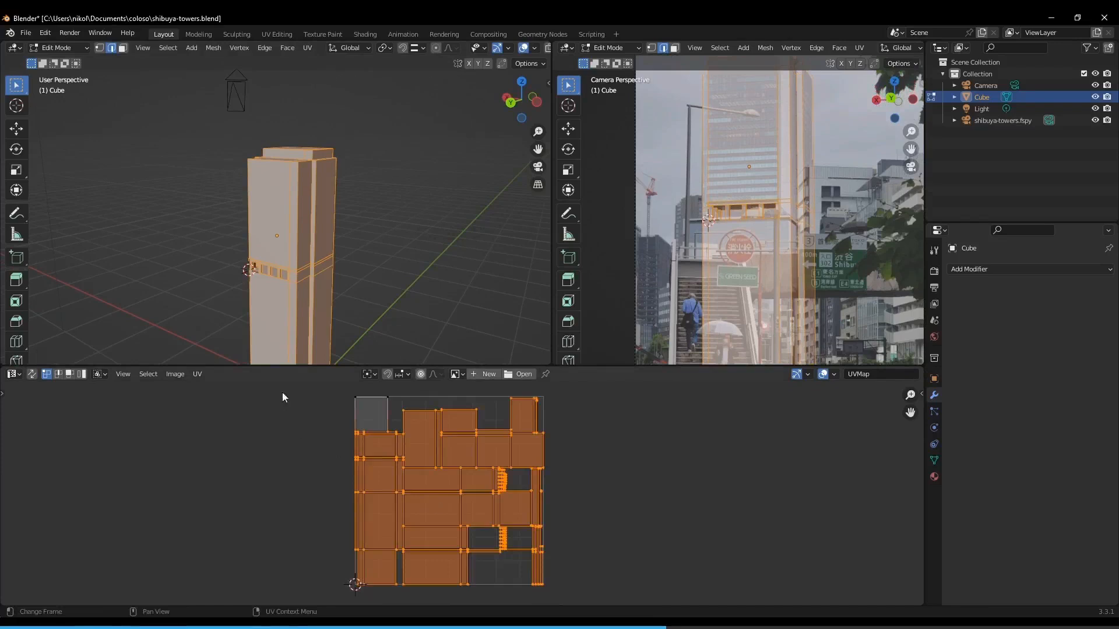
key("alt+a")
Select individual tower faces in face mode to check which UV island belongs to each.
key("3")
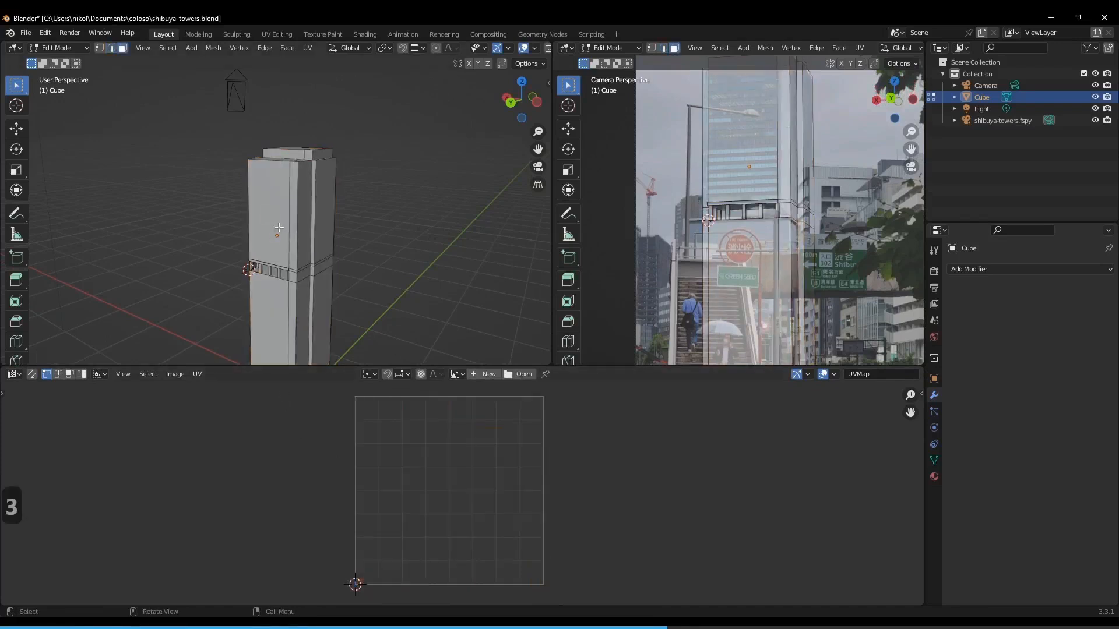
left_click(277, 233)
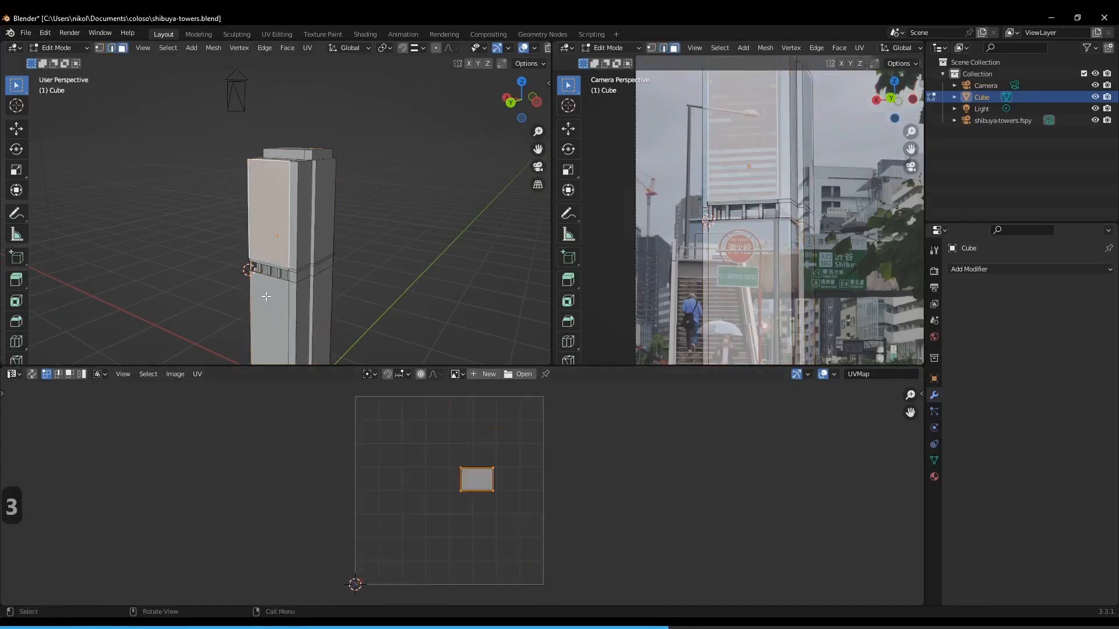
left_click(267, 297)
left_click(307, 251)
left_click(305, 306)
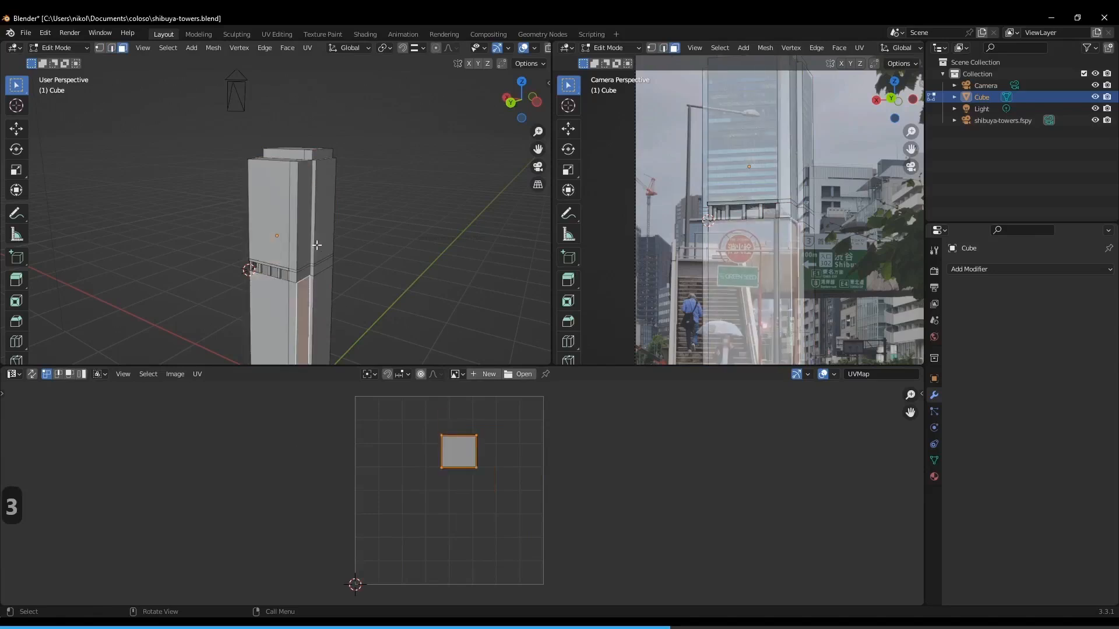
left_click(316, 245)
left_click(323, 265)
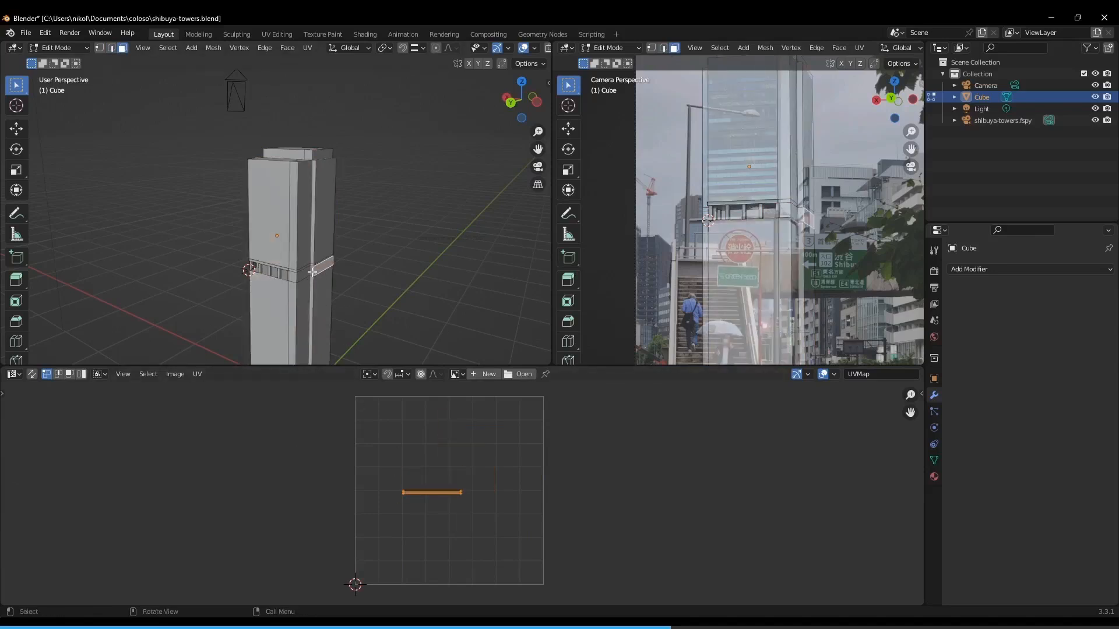
left_click(312, 272)
left_click(305, 273)
Shrink the UV Editor area to a narrow strip and frame the whole tower photo in the camera view.
middle_click_drag(282, 278, 312, 217)
scroll(312, 217, "down", 2)
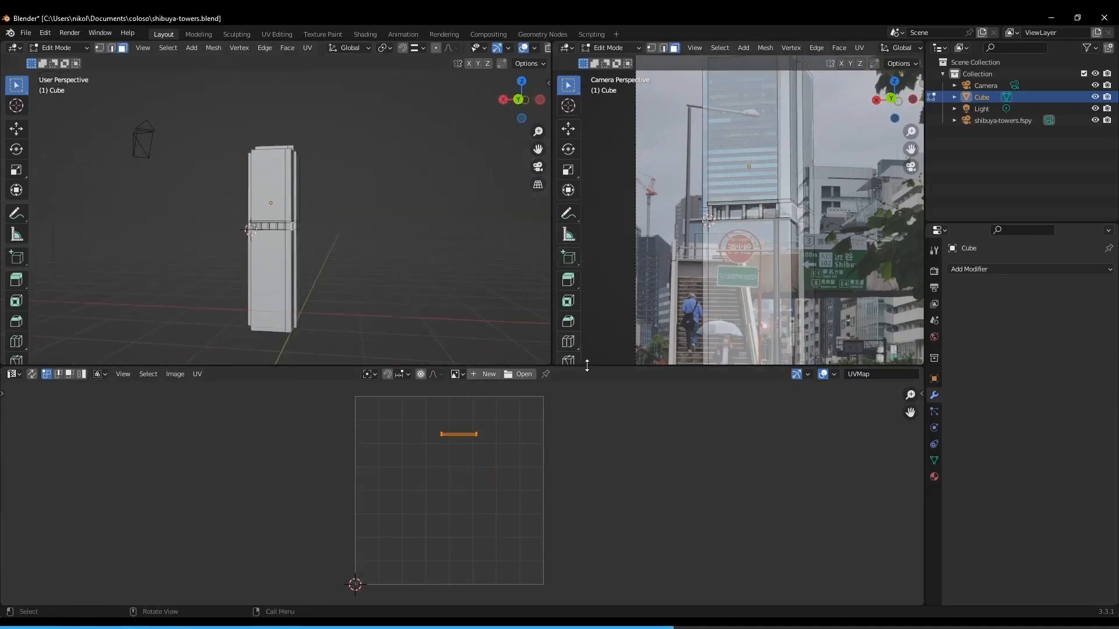
left_click_drag(586, 365, 606, 530)
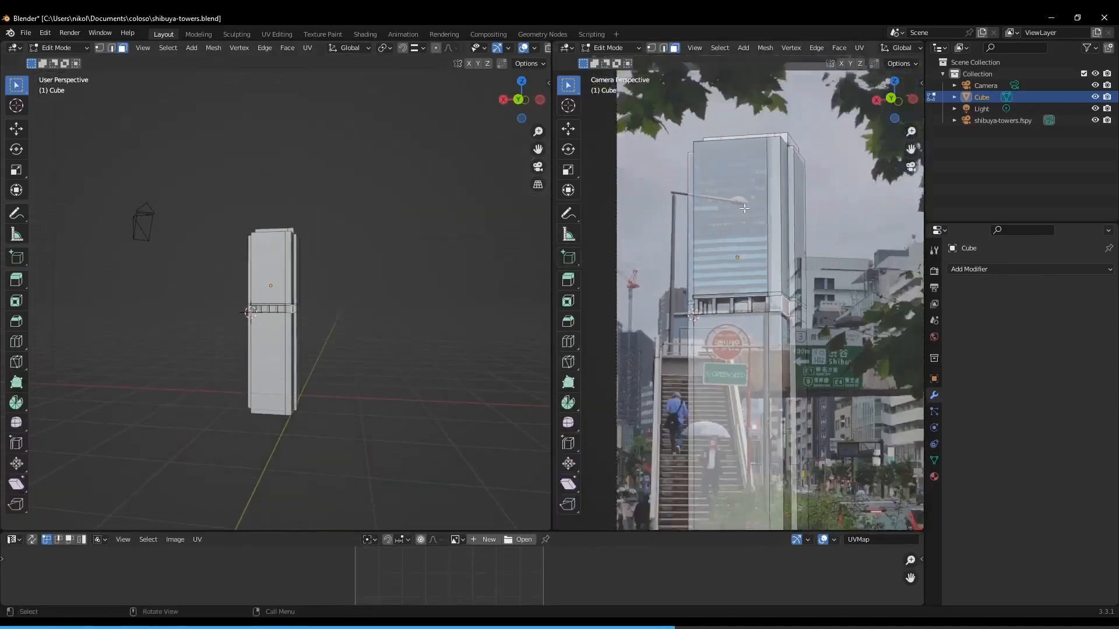
scroll(743, 211, "down", 1)
middle_click_drag(735, 217, 701, 193, "shift")
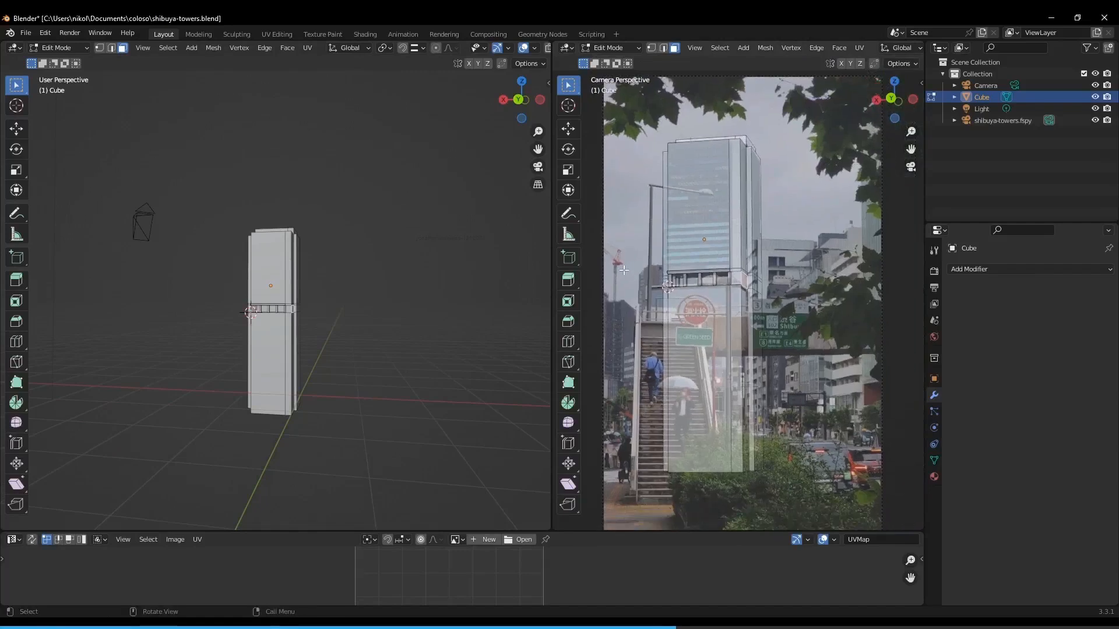
Leave Edit Mode and set the background image opacity of the shibuya-towers.fspy camera to 1.000.
key("Tab")
left_click(604, 264)
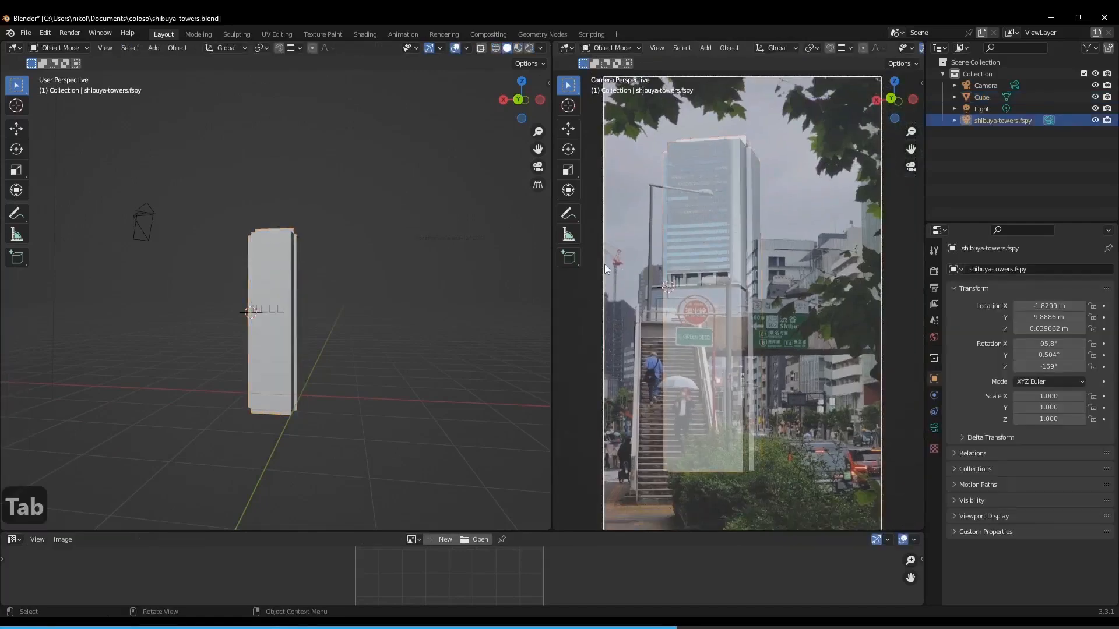
left_click(934, 429)
scroll(1013, 558, "down", 4)
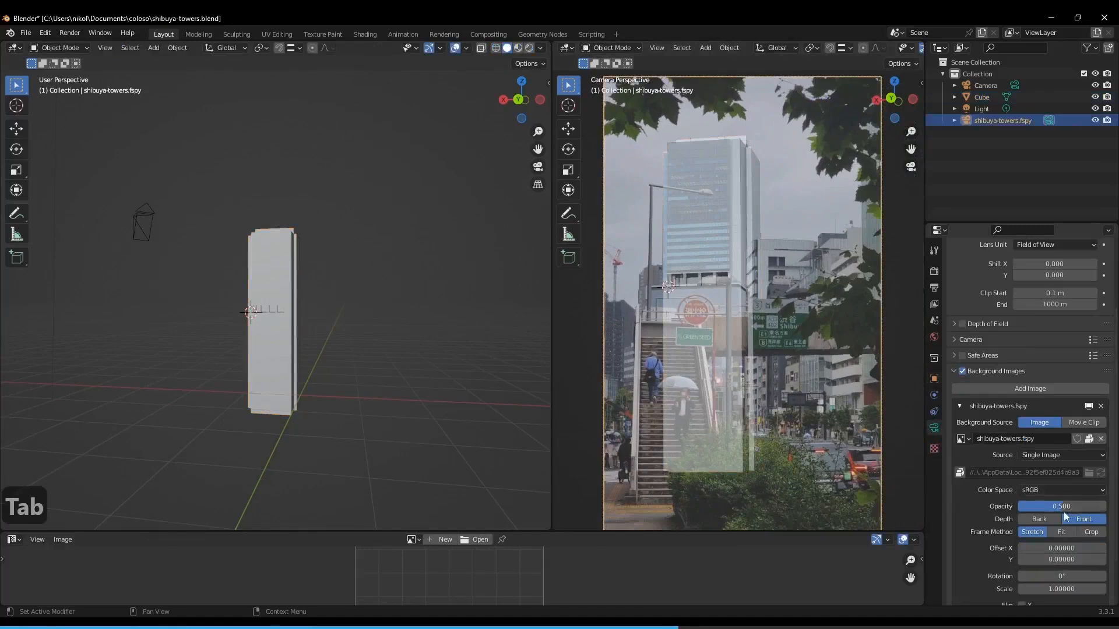
left_click_drag(1062, 507, 1096, 506)
scroll(740, 223, "up", 5)
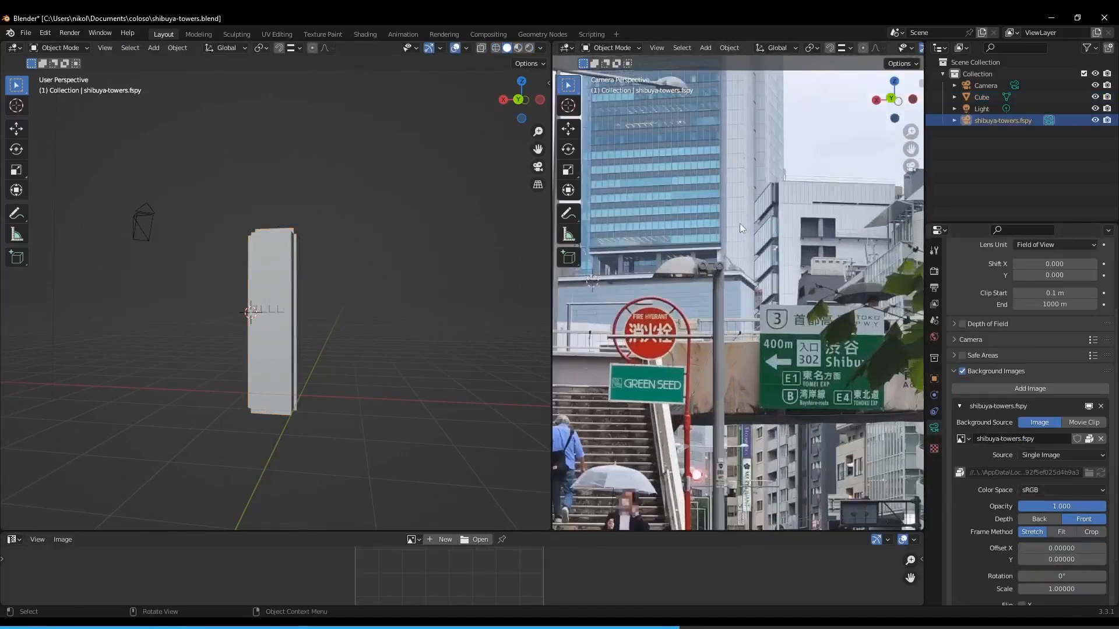
scroll(708, 254, "down", 5)
scroll(708, 254, "up", 5)
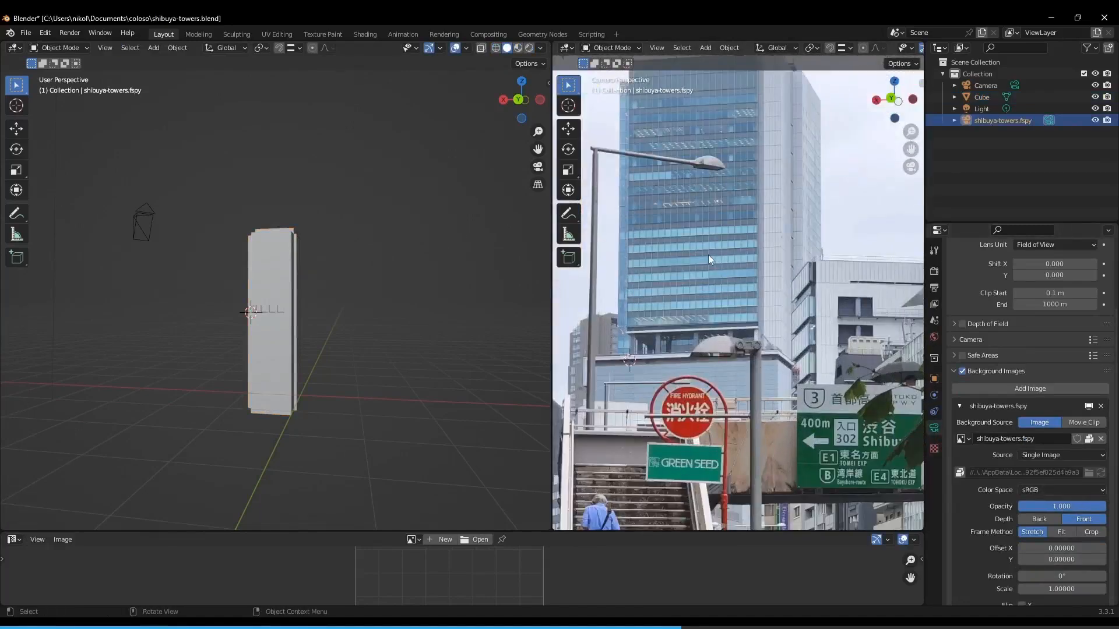
scroll(758, 296, "up", 2)
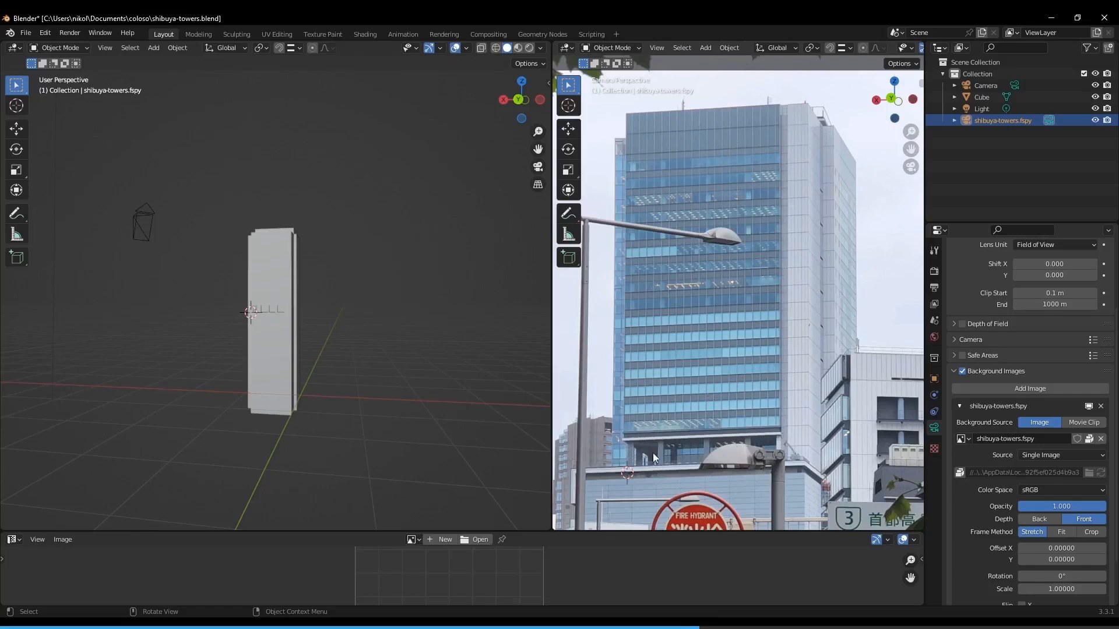
Inspect the tower mesh around its recessed window band in Edit Mode, then return to Object Mode.
middle_click_drag(309, 352, 333, 376)
scroll(351, 348, "up", 4)
key("Tab")
left_click(286, 351)
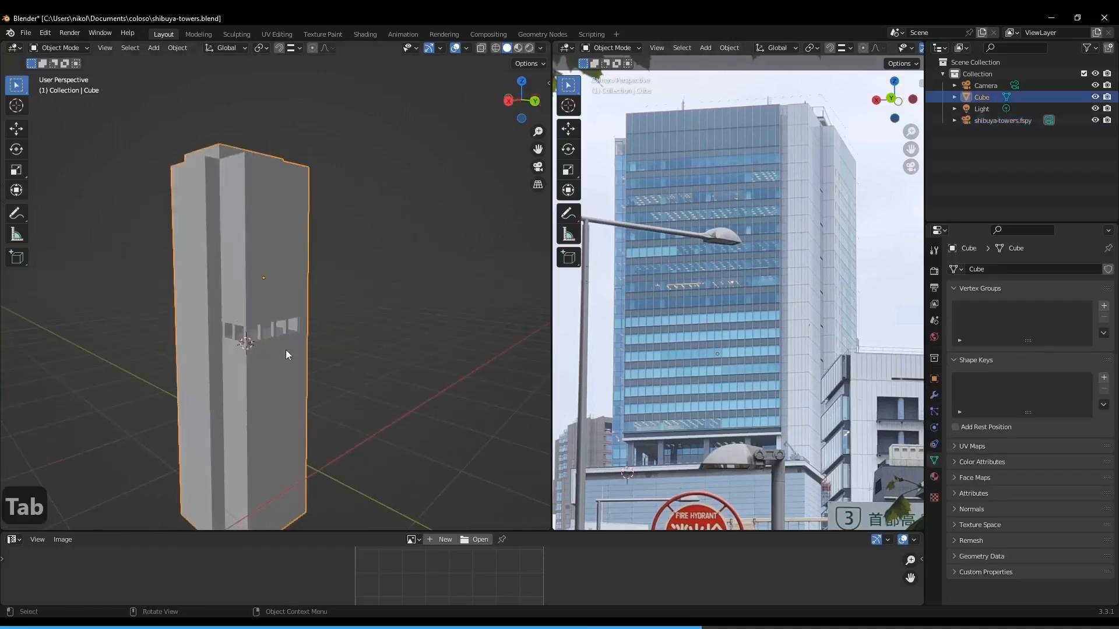
key("Tab")
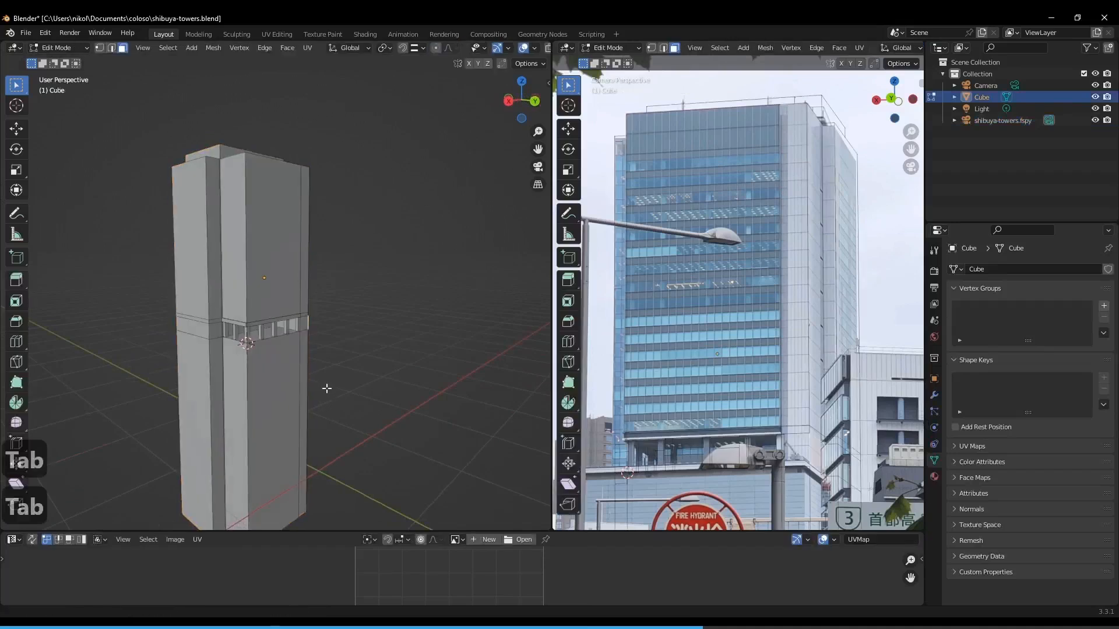
scroll(316, 333, "up", 5)
scroll(317, 334, "down", 6)
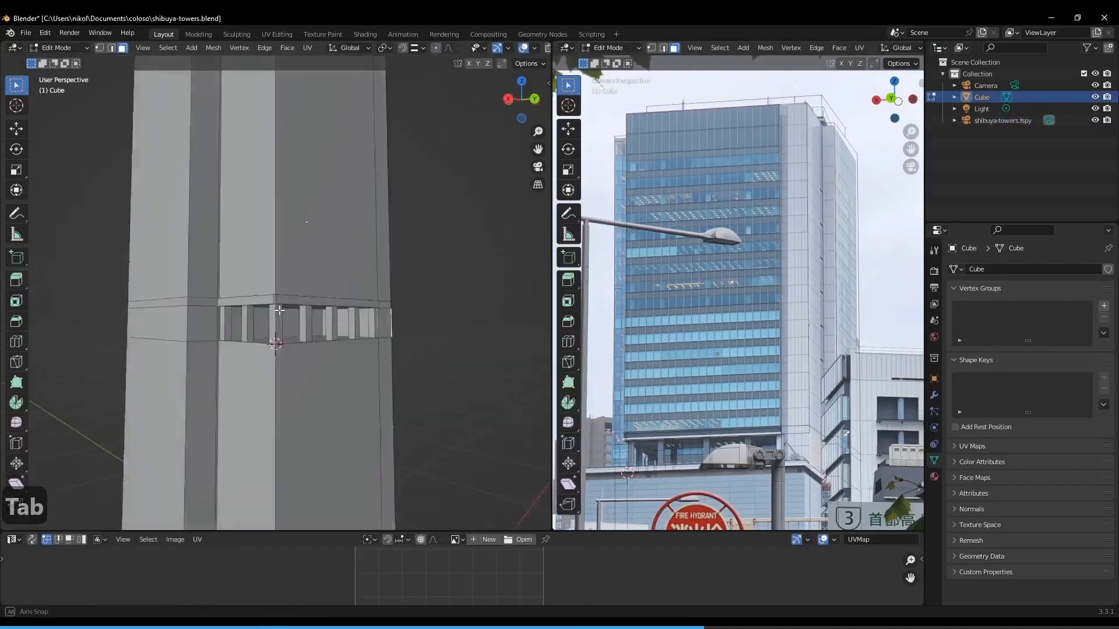
middle_click_drag(326, 335, 398, 340)
key("Tab")
scroll(397, 339, "down", 5)
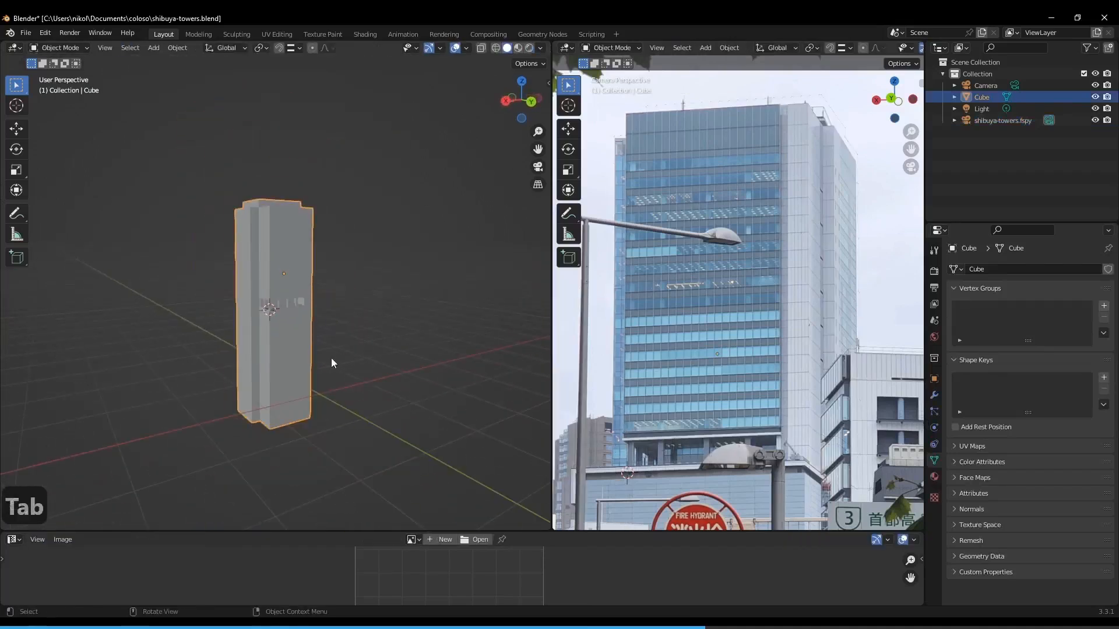
key("g")
left_click(364, 332)
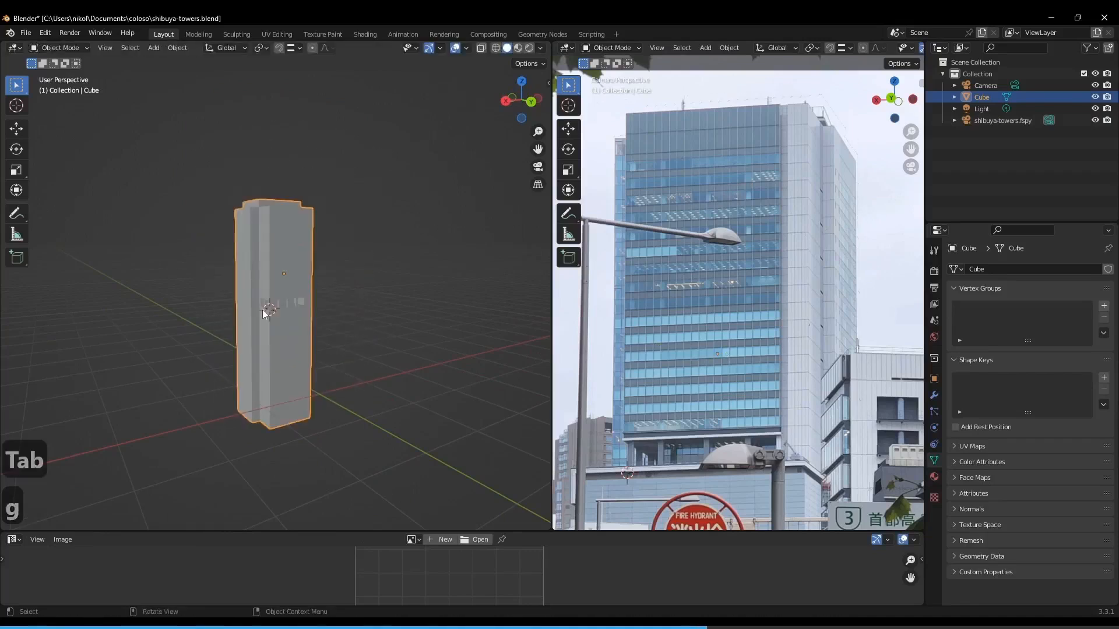
In Edit Mode, select all the small pillars in the tower's recessed window band as linked geometry.
key("Tab")
scroll(289, 319, "up", 5)
left_click(290, 321)
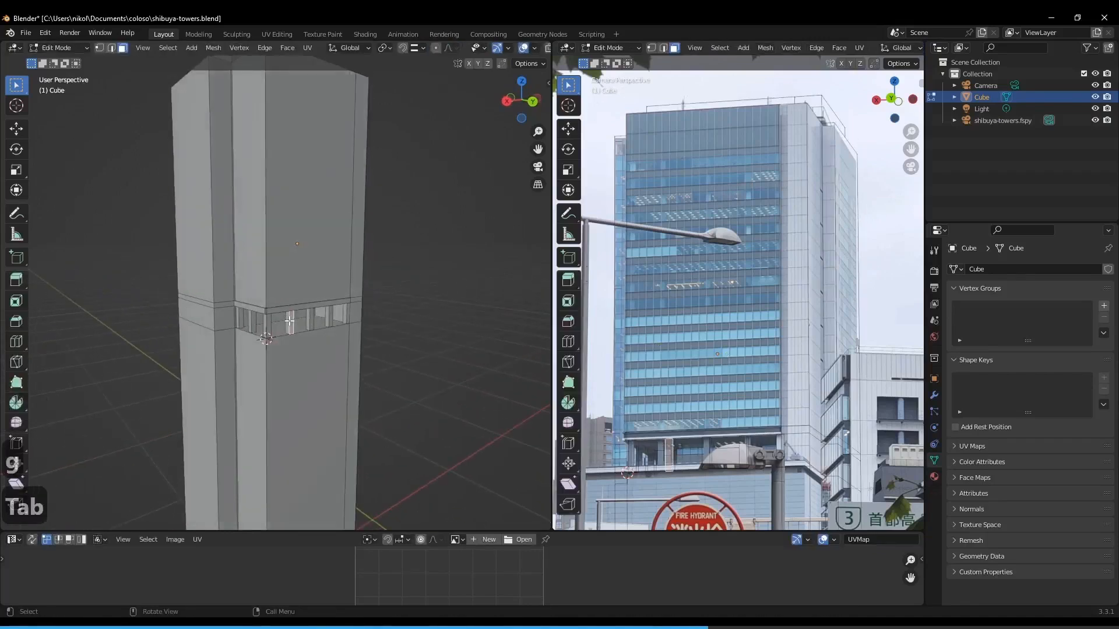
left_click(290, 299)
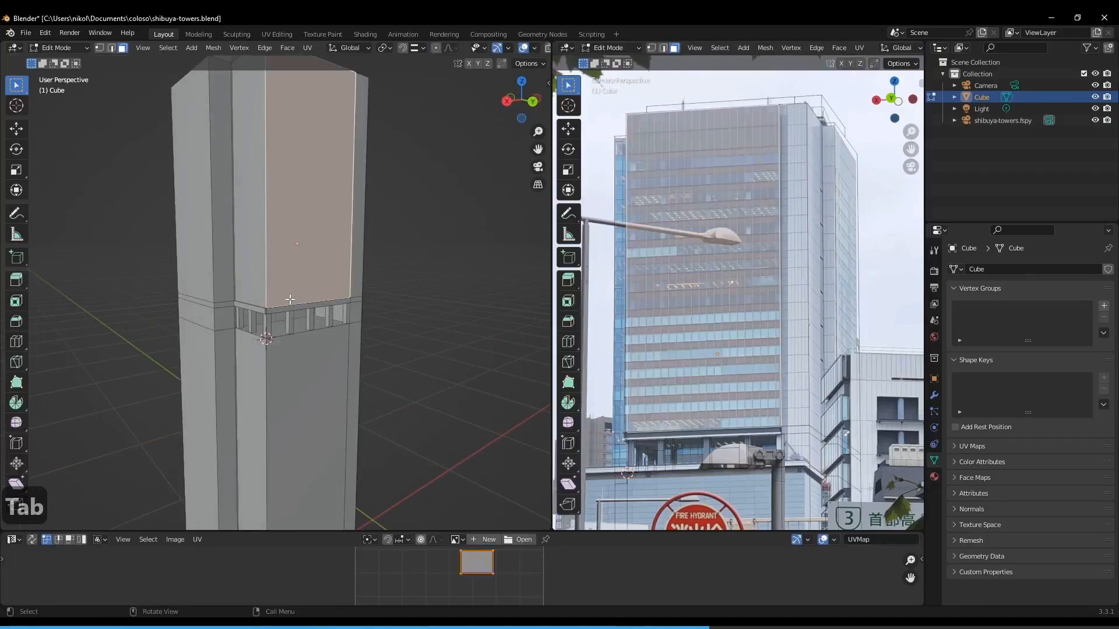
scroll(279, 291, "up", 3)
middle_click_drag(276, 289, 297, 298)
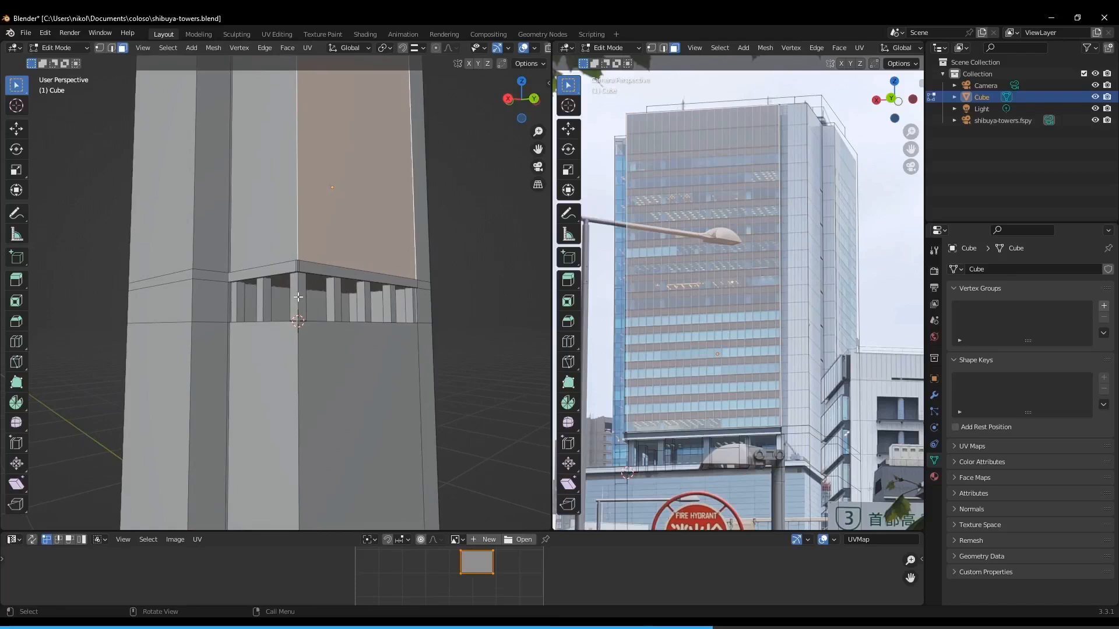
left_click(298, 298)
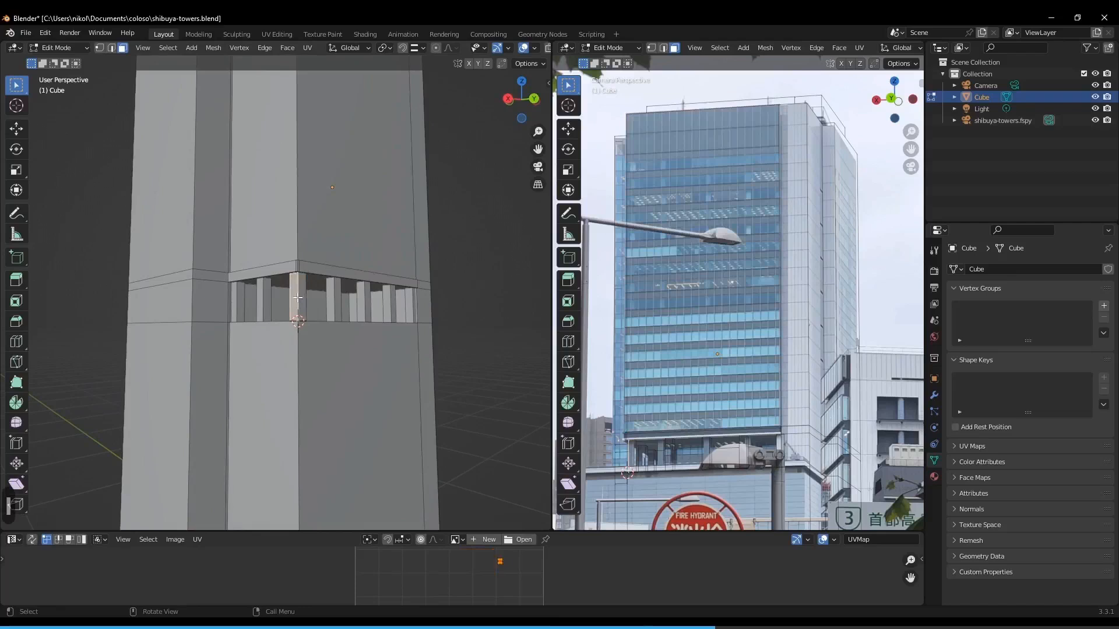
key("l")
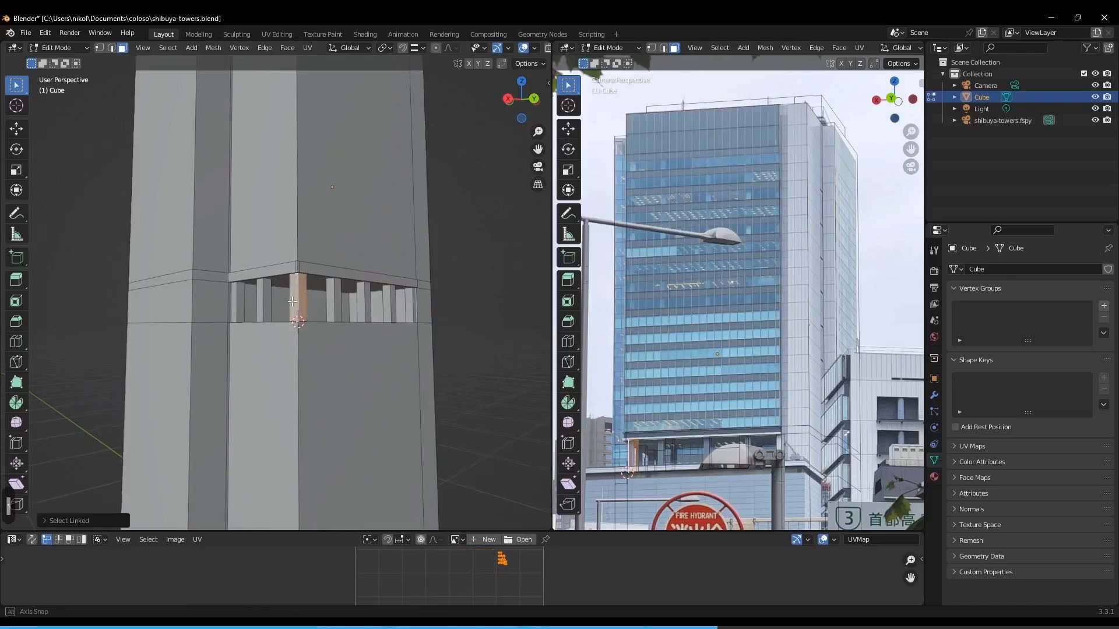
key("l")
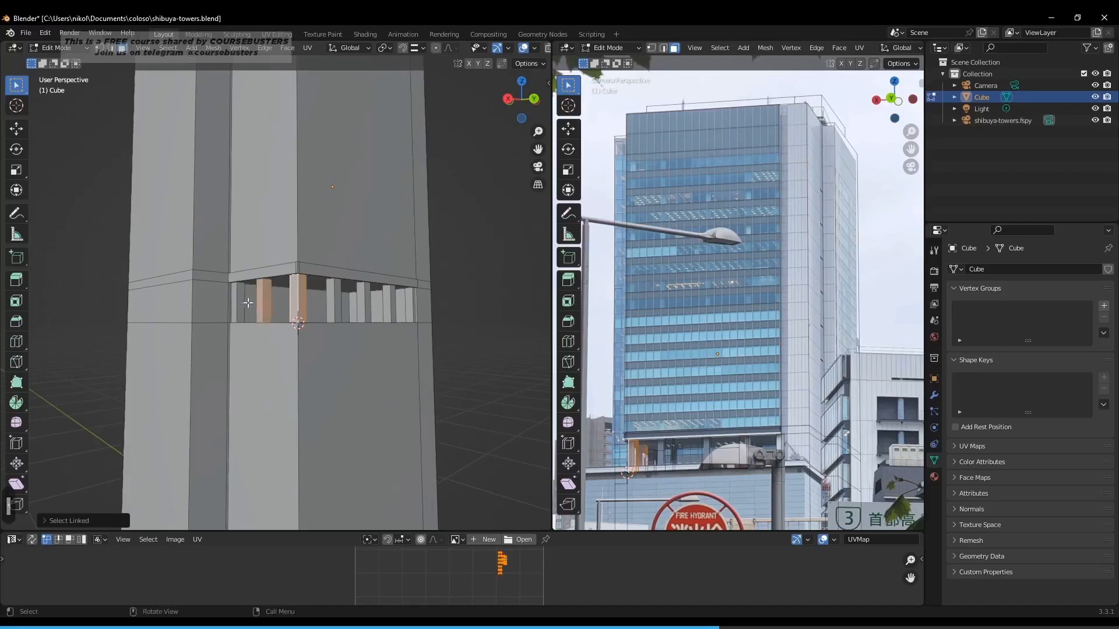
key("l")
key("l")
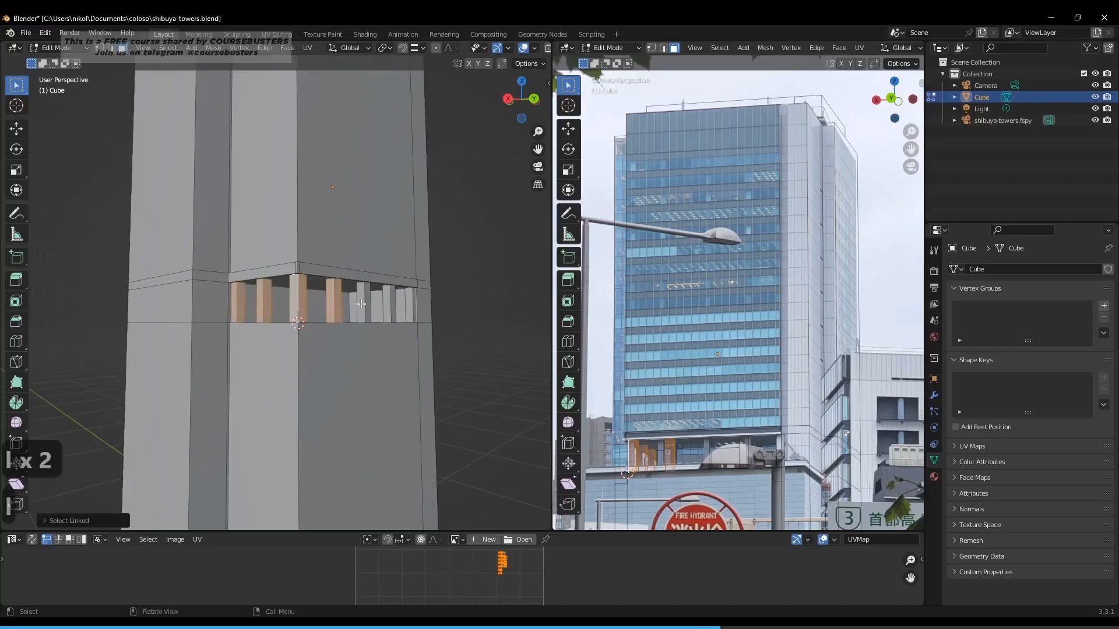
key("l")
key("l")
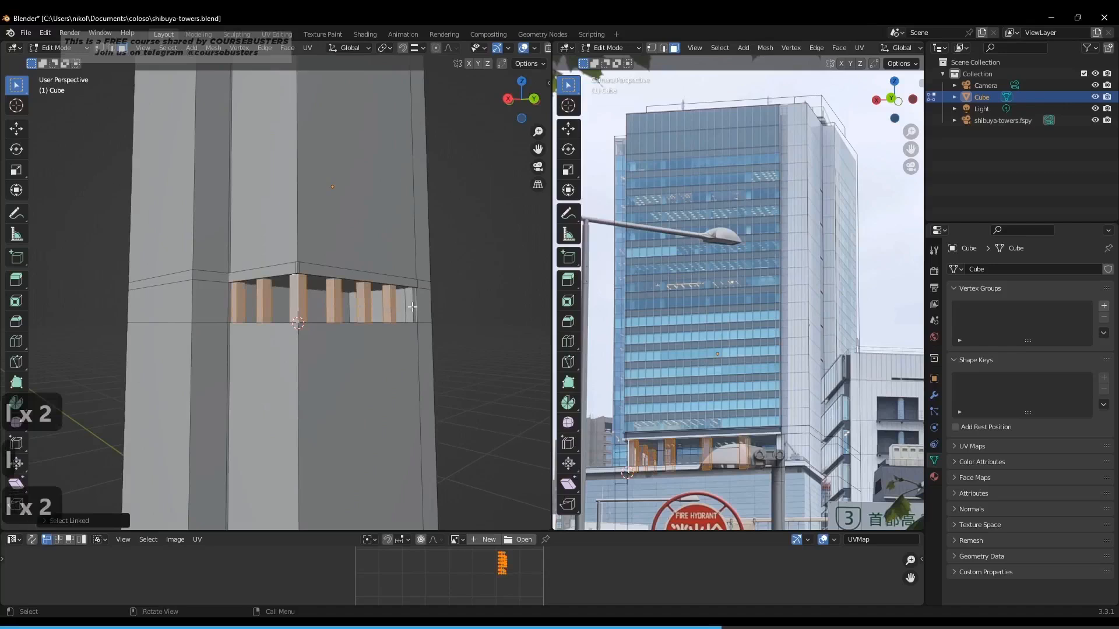
key("l")
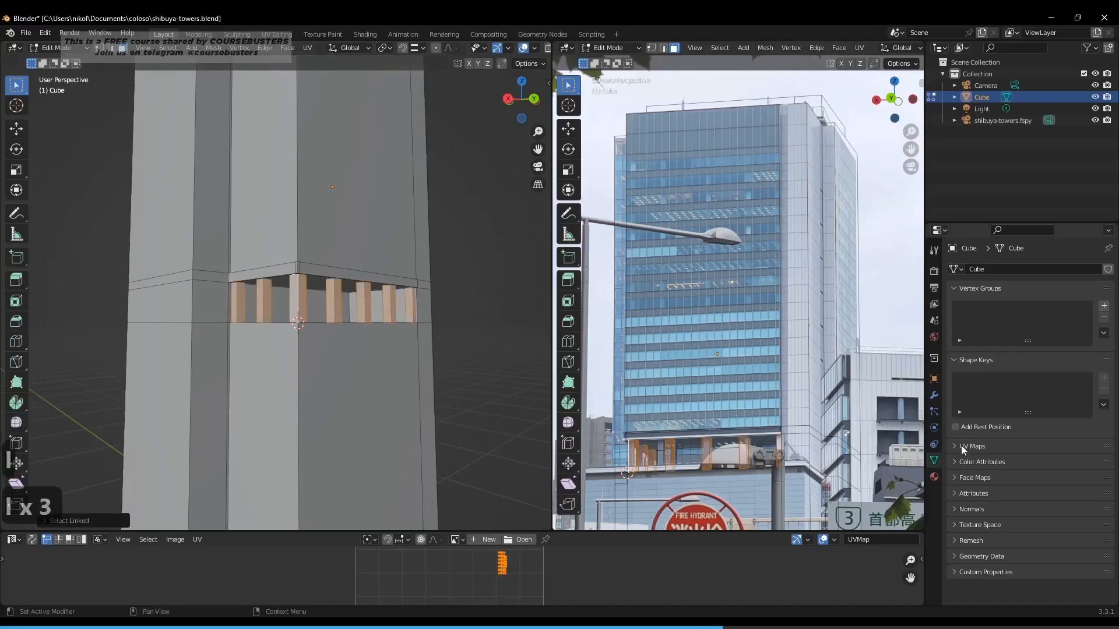
Darken the base color of the tower's existing Material to grey and show the model in Material Preview shading.
left_click(934, 477)
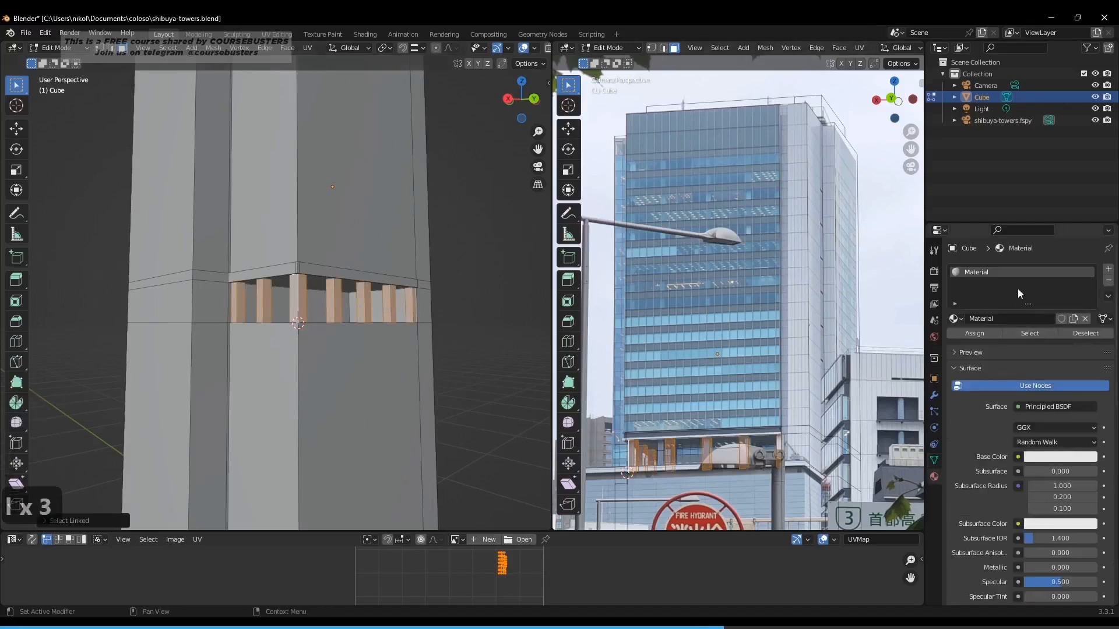
left_click(1055, 458)
left_click_drag(1088, 309, 1088, 332)
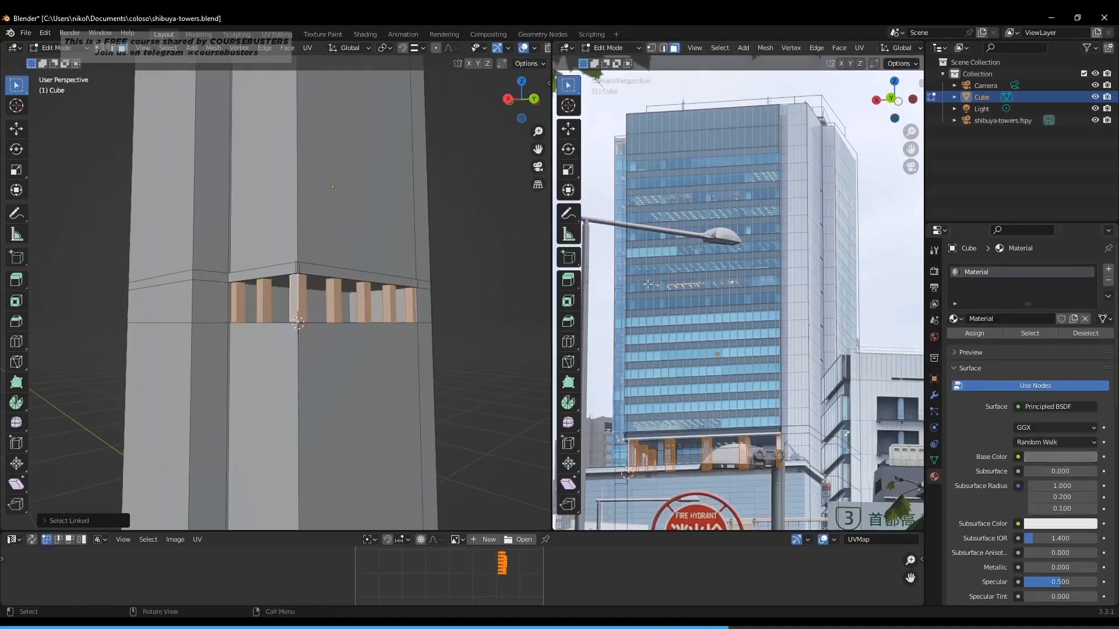
key("z")
left_click(438, 295)
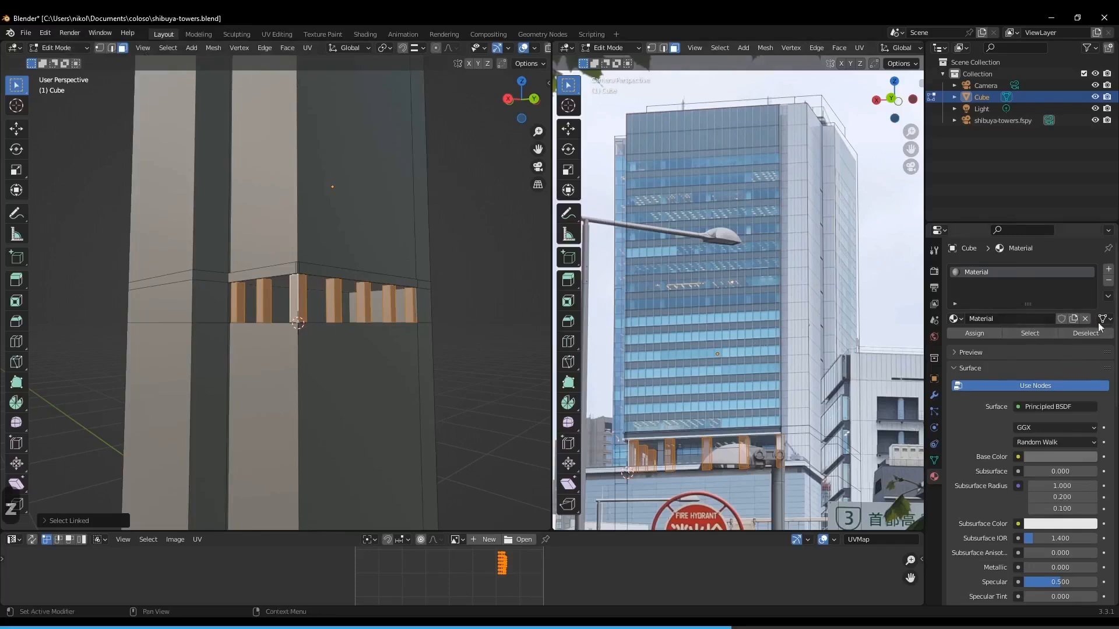
Add a second material slot to the tower with a new material named glass-windows.
left_click(1109, 273)
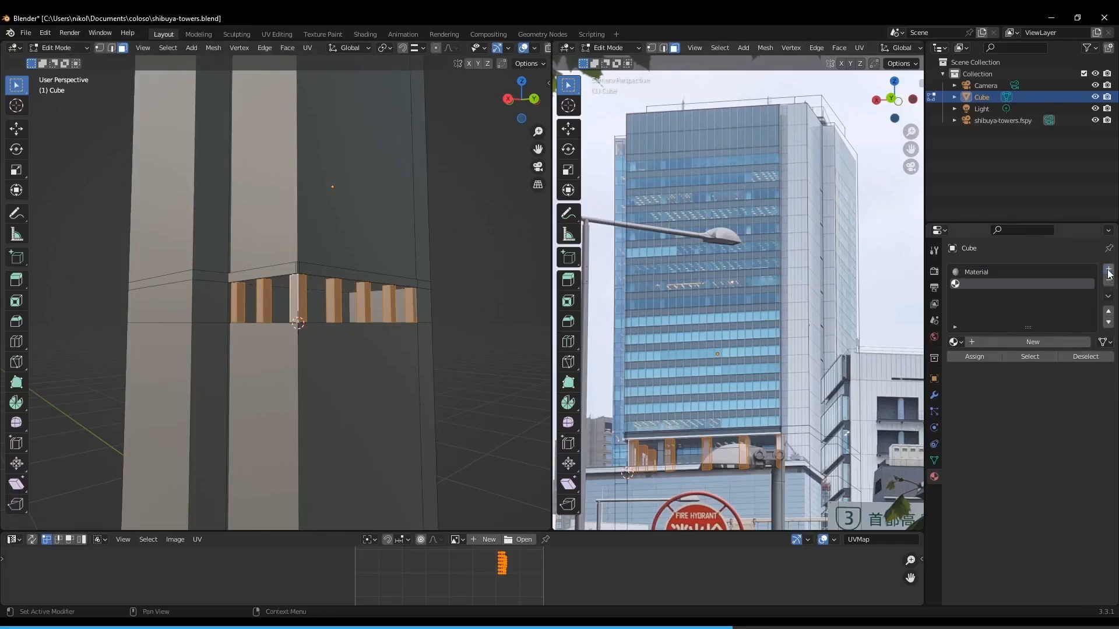
left_click(1004, 340)
left_click(1009, 344)
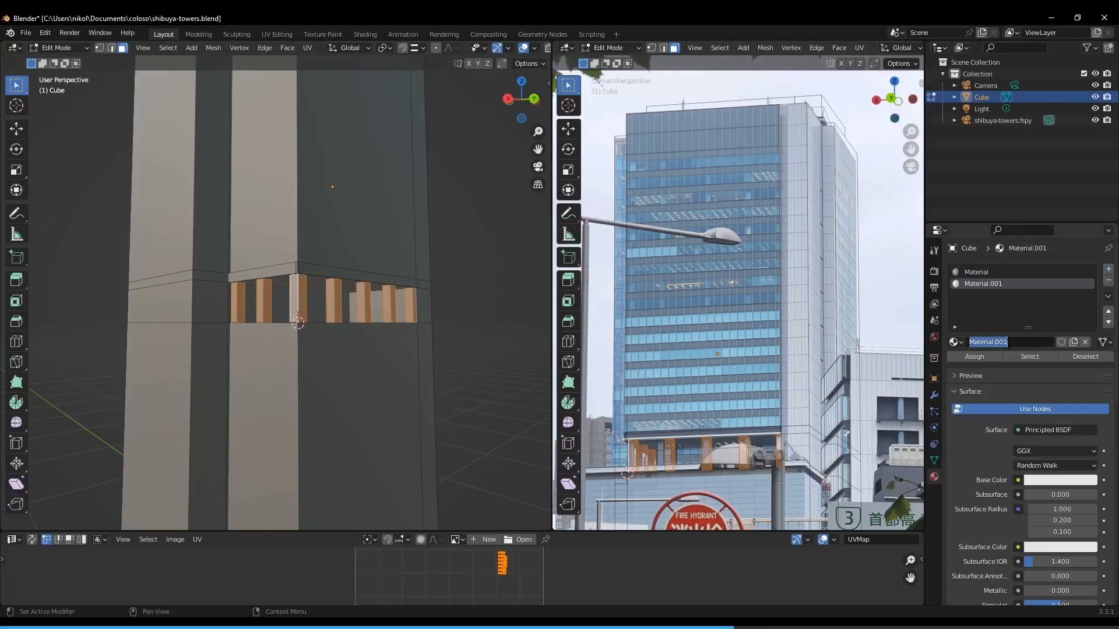
type("glass window")
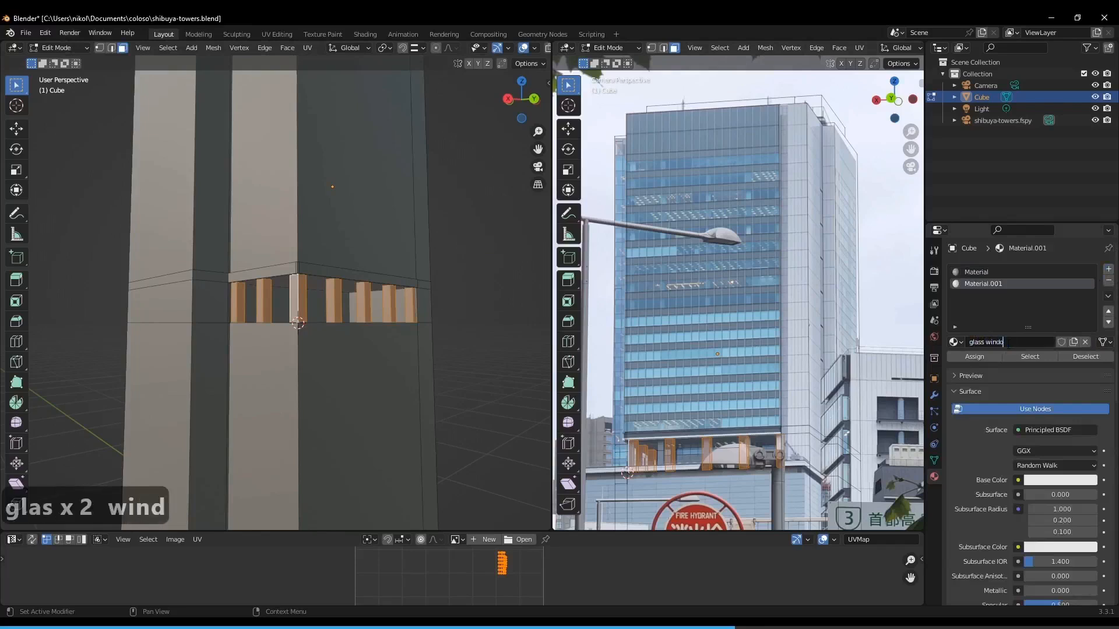
key("BackSpace")
key("BackSpace")
key("BackSpace")
key("BackSpace")
key("BackSpace")
key("BackSpace")
key("BackSpace")
type("-winod")
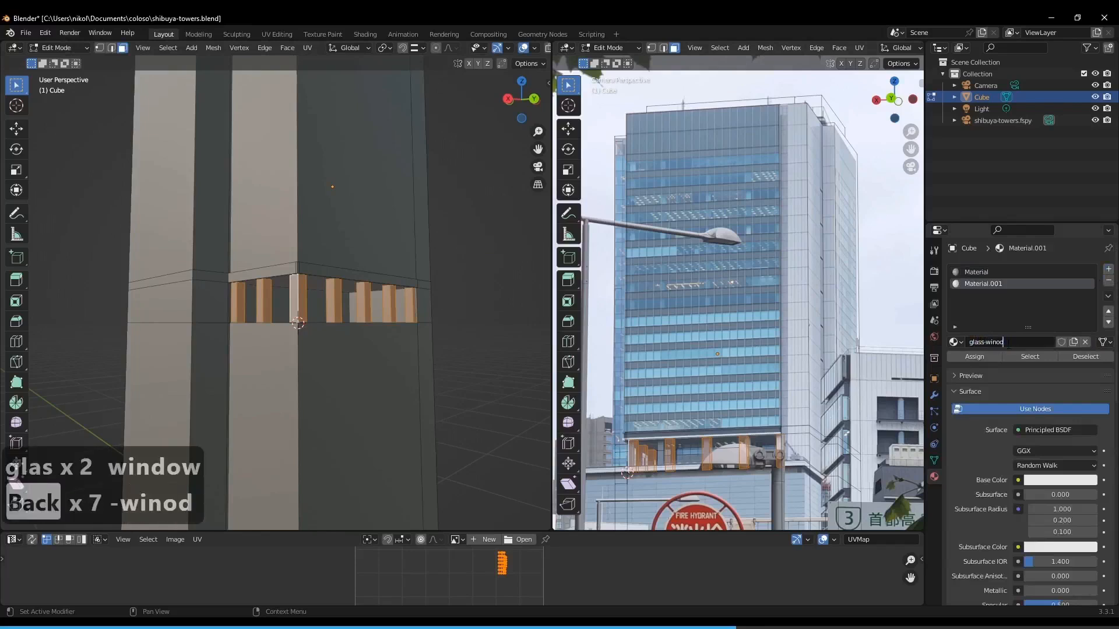
key("BackSpace")
key("BackSpace")
type("dows")
key("Return")
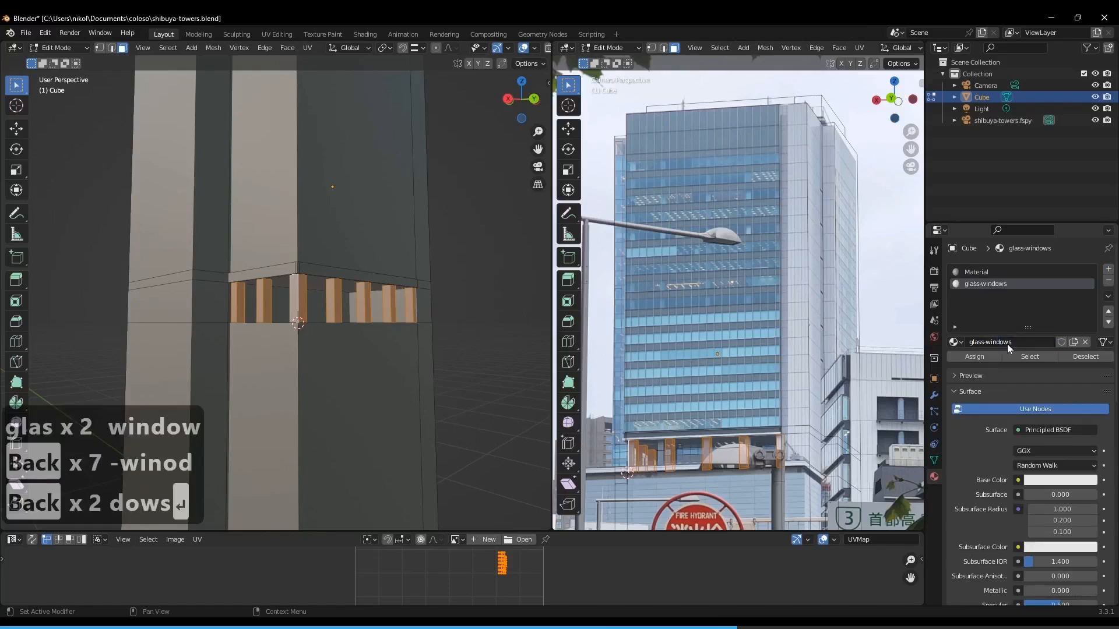
Invert the pillar selection, assign glass-windows to the rest of the tower, and check the result in Object Mode.
mouse_move(384, 314)
middle_mouse_down()
mouse_move(344, 315)
mouse_move(373, 306)
middle_mouse_up()
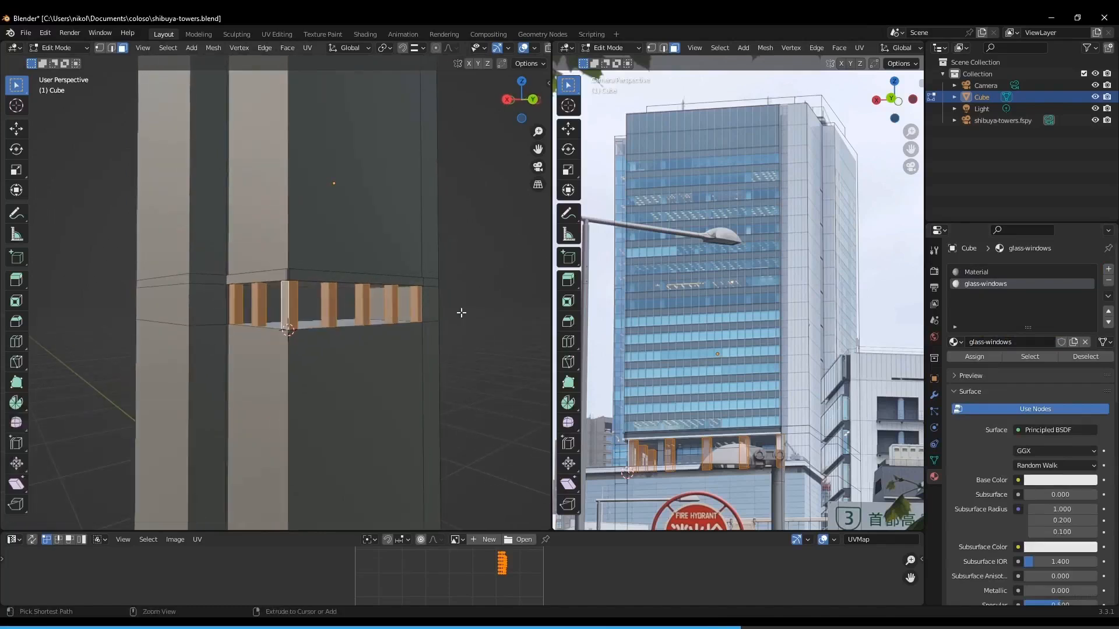
key("ctrl+i")
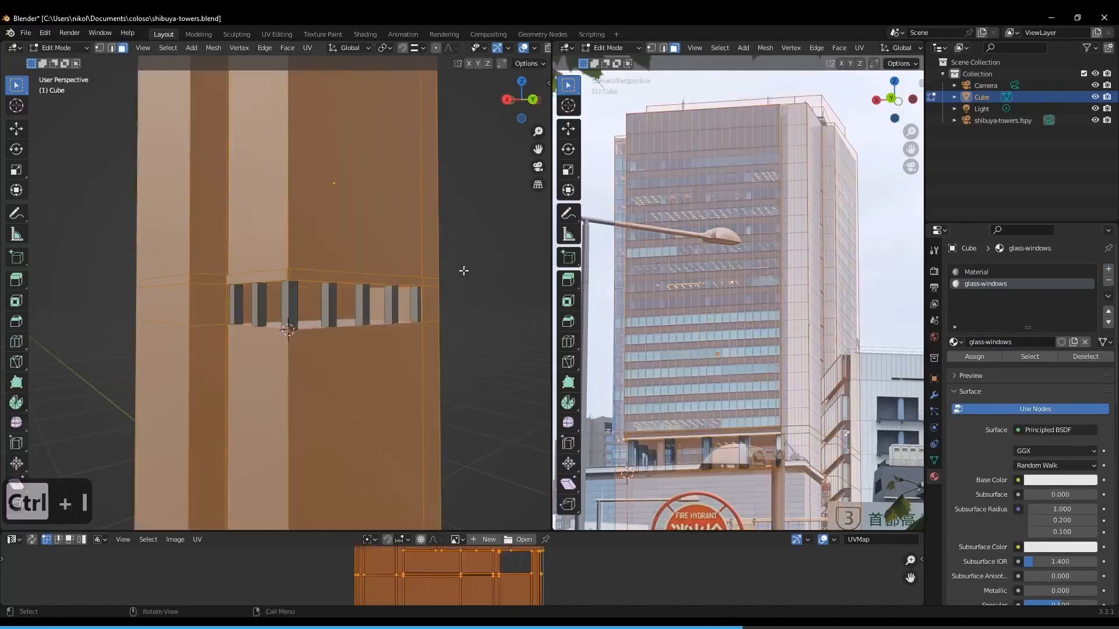
left_click(974, 356)
key("Tab")
middle_click_drag(473, 326, 321, 324)
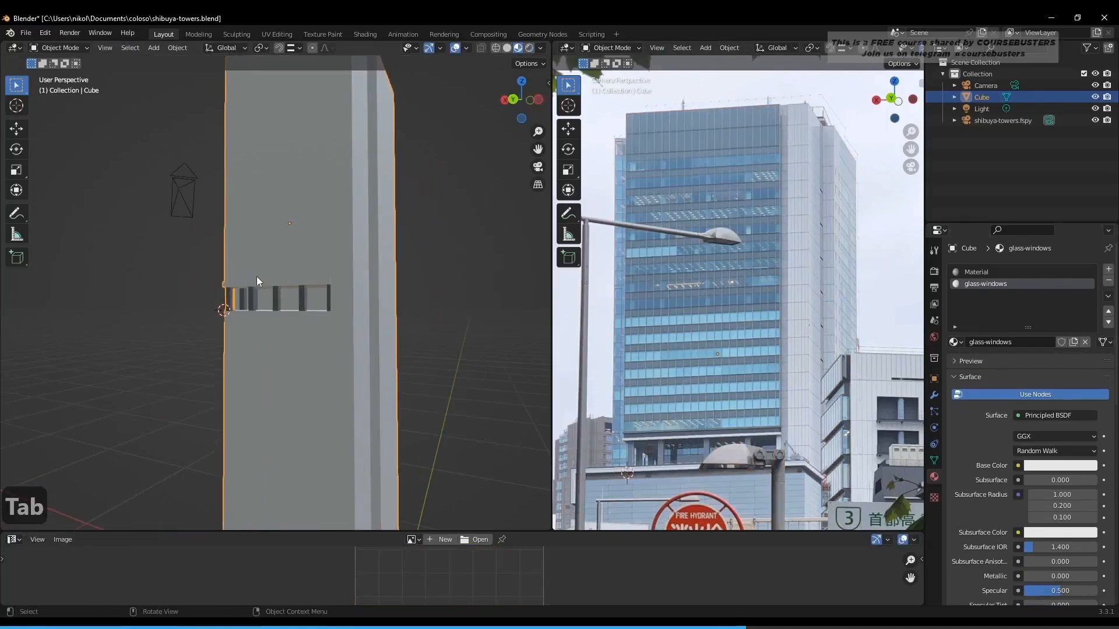
middle_click_drag(257, 276, 378, 284)
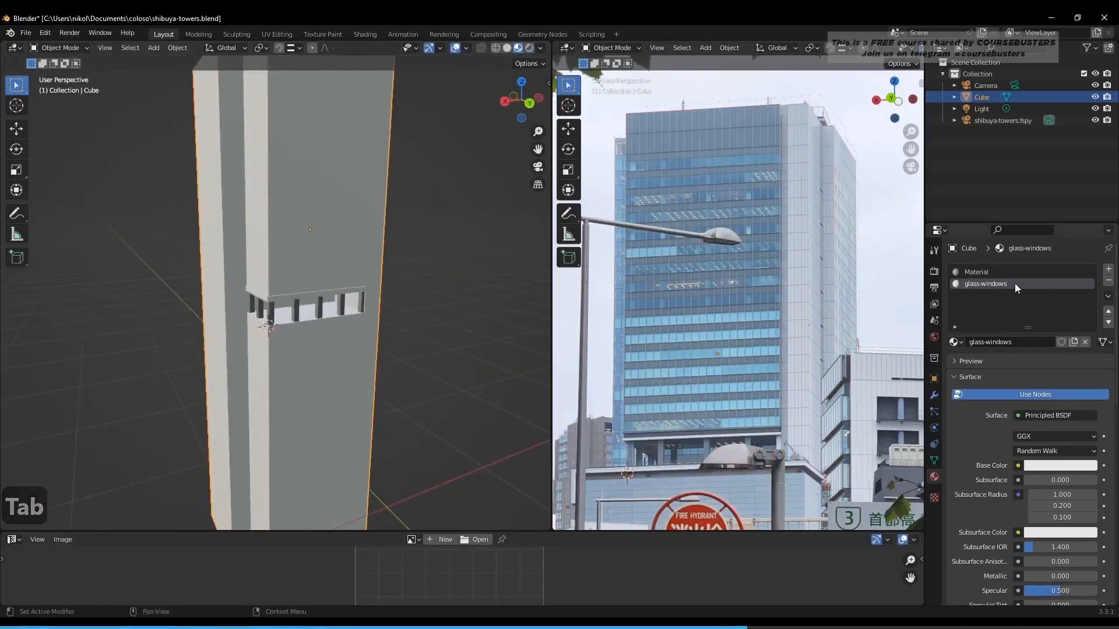
Enlarge the area below the viewports and change it to a Shader Editor showing the glass-windows nodes.
left_click_drag(484, 528, 488, 328)
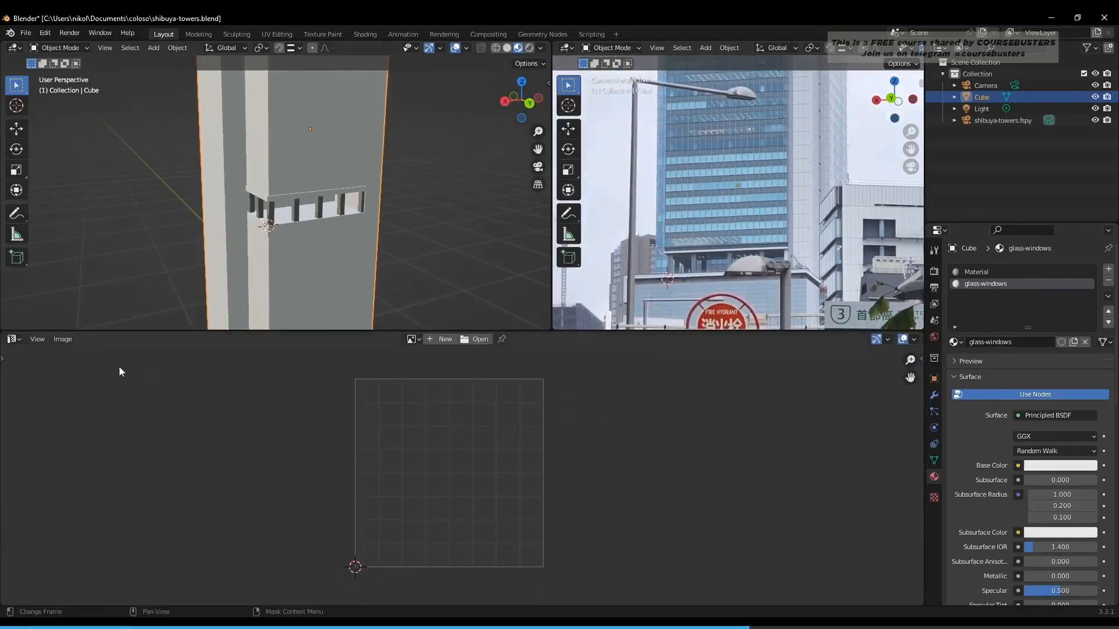
left_click(16, 341)
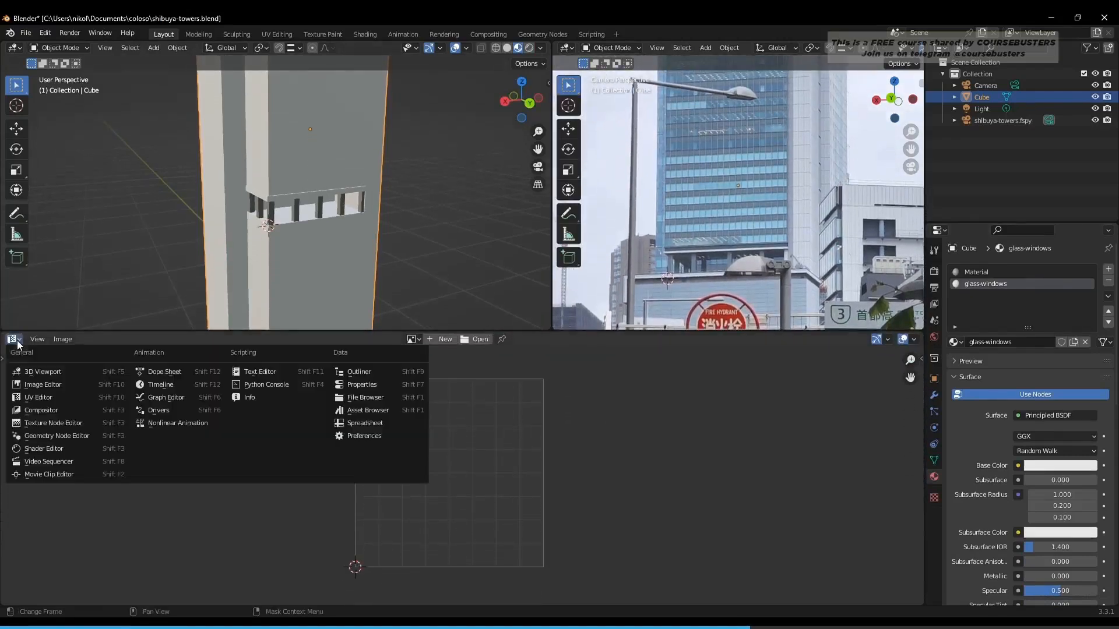
left_click(80, 452)
scroll(437, 549, "up", 9)
middle_click_drag(441, 566, 667, 527)
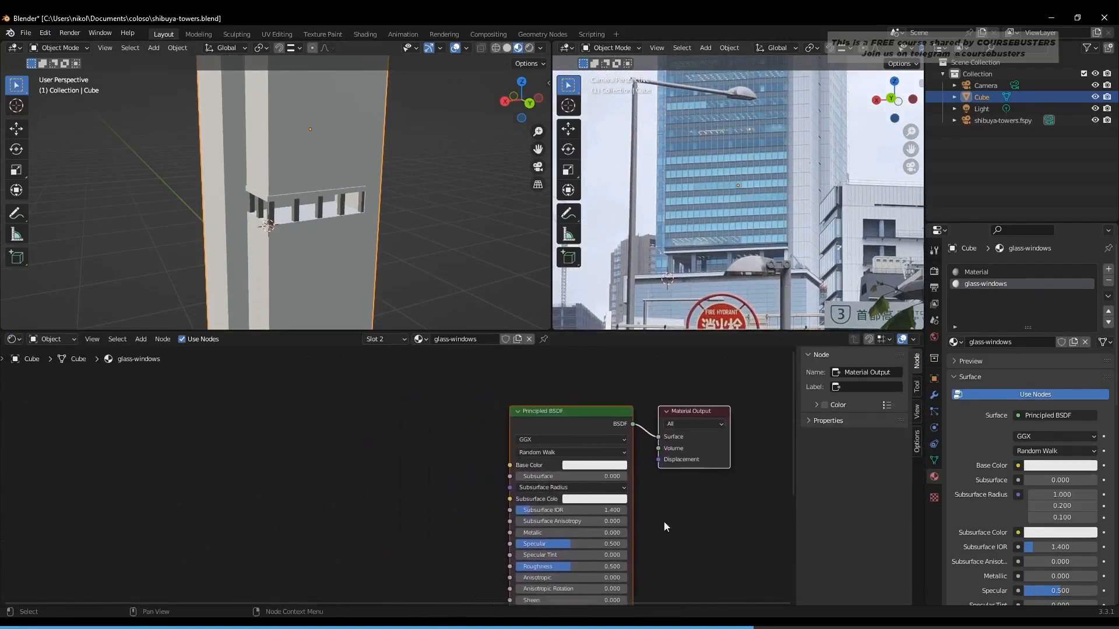
Add an Image Texture node in front of the Principled BSDF in the glass-windows material.
left_click(417, 484)
key("shift+a")
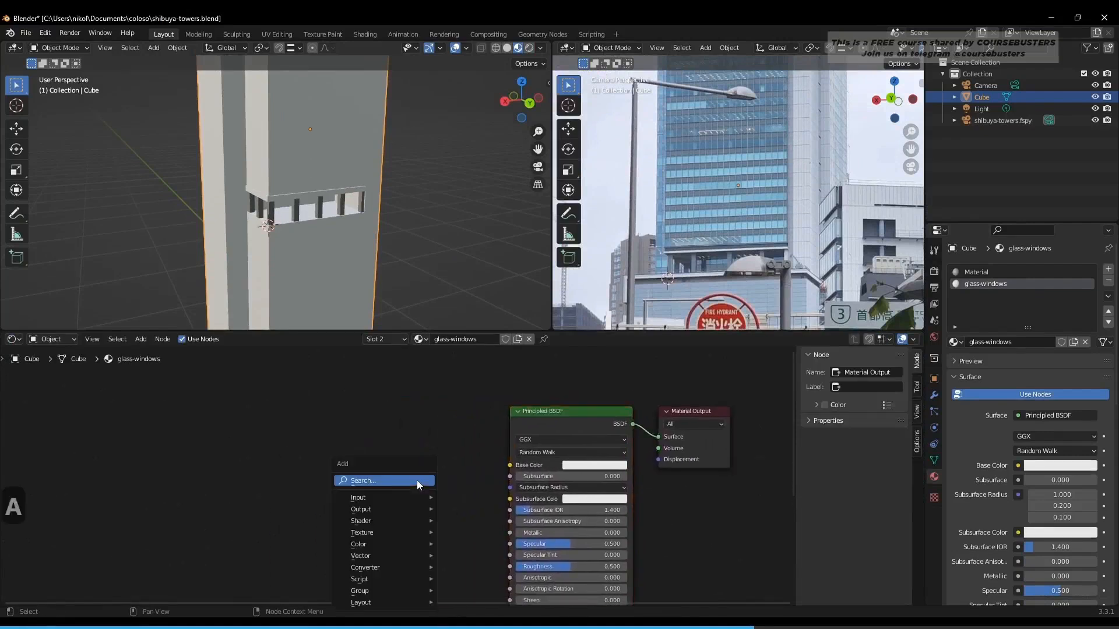
left_click(417, 480)
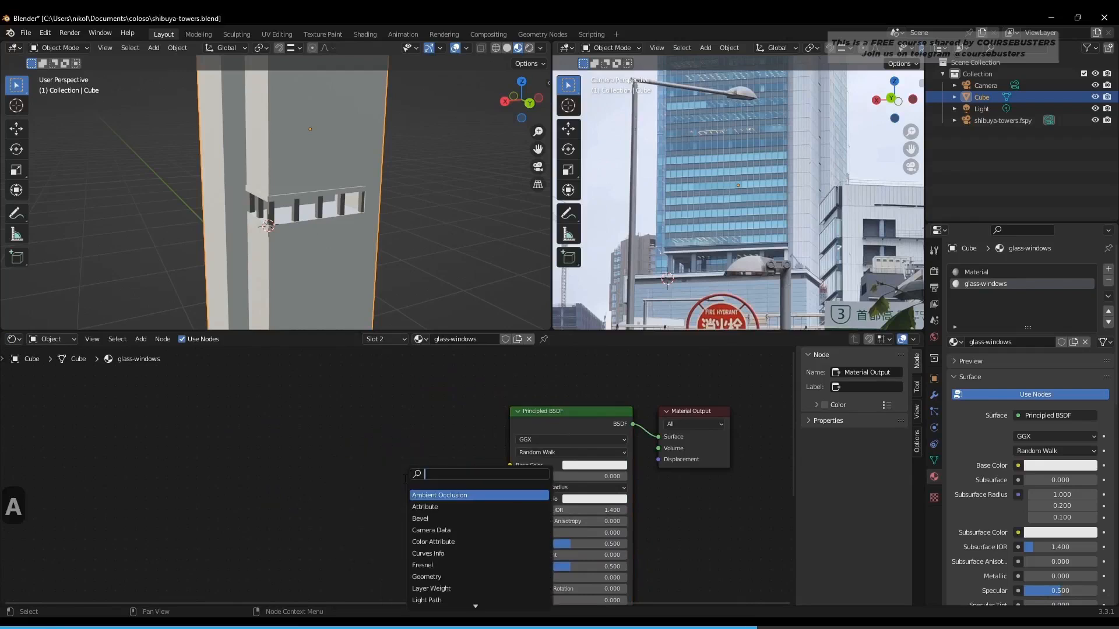
type("image")
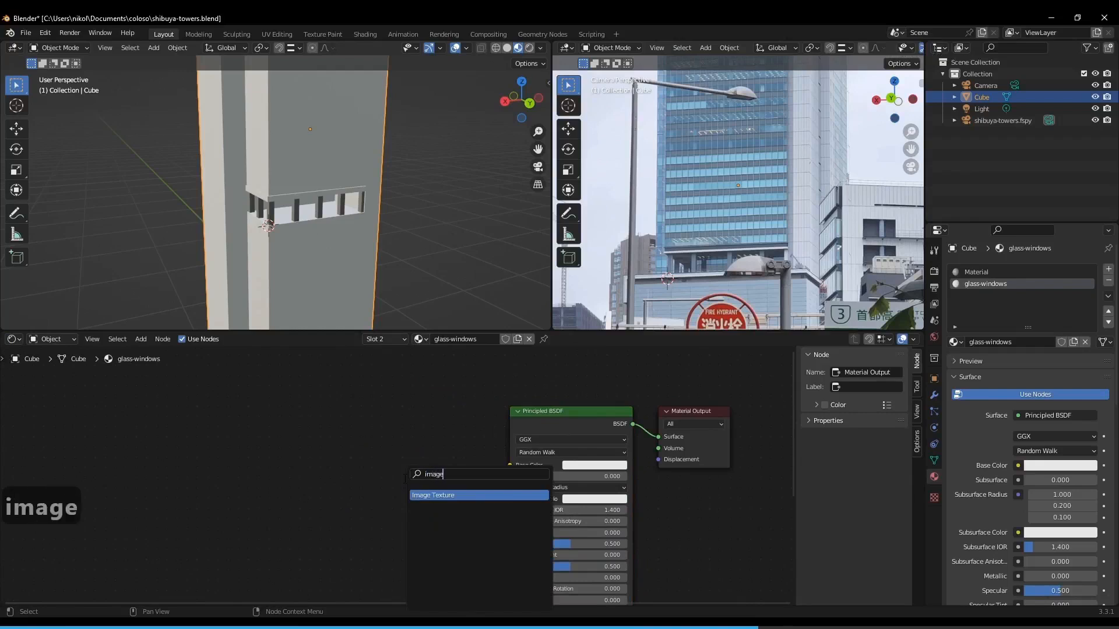
left_click(429, 495)
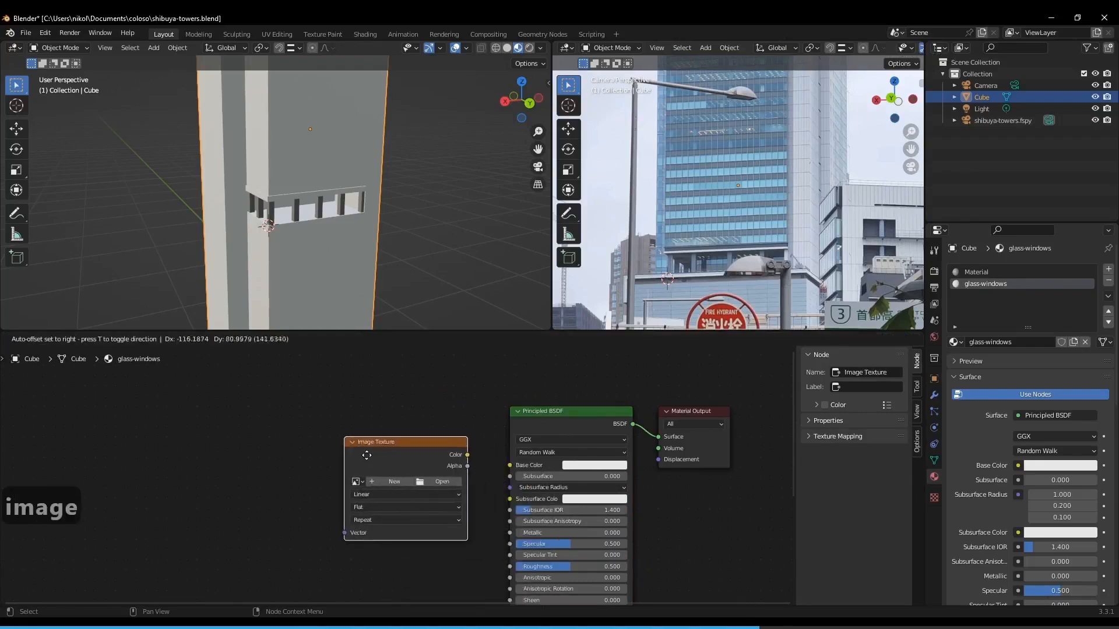
left_click(361, 460)
Add a Mapping node in front of the Image Texture node, leaving space between them.
middle_click_drag(309, 453, 513, 467)
key("shift+a")
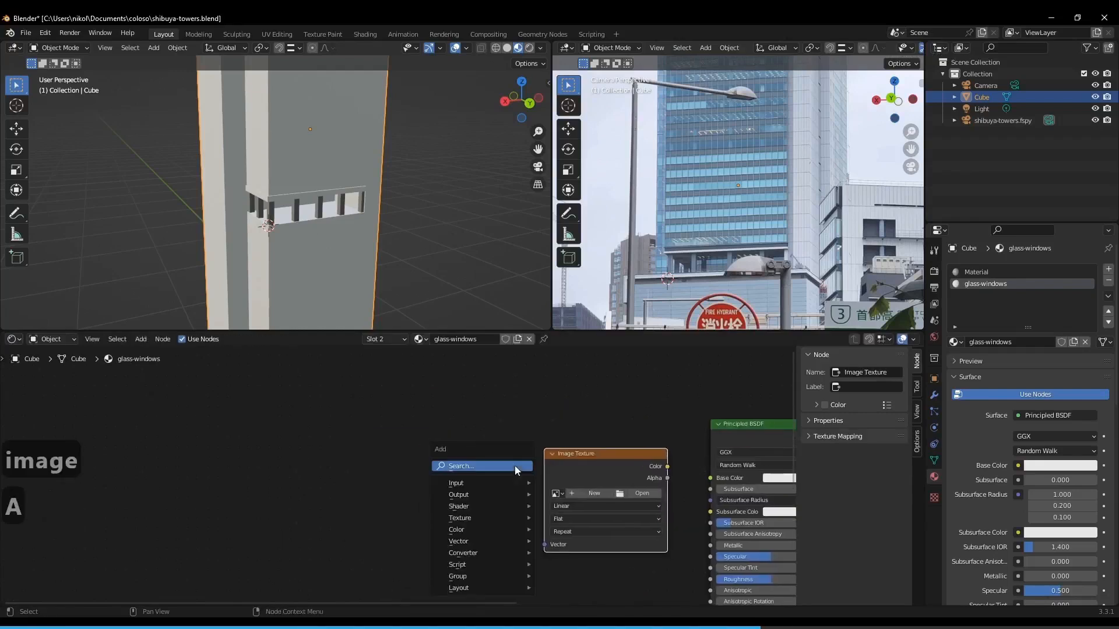
left_click(516, 466)
type("mapping")
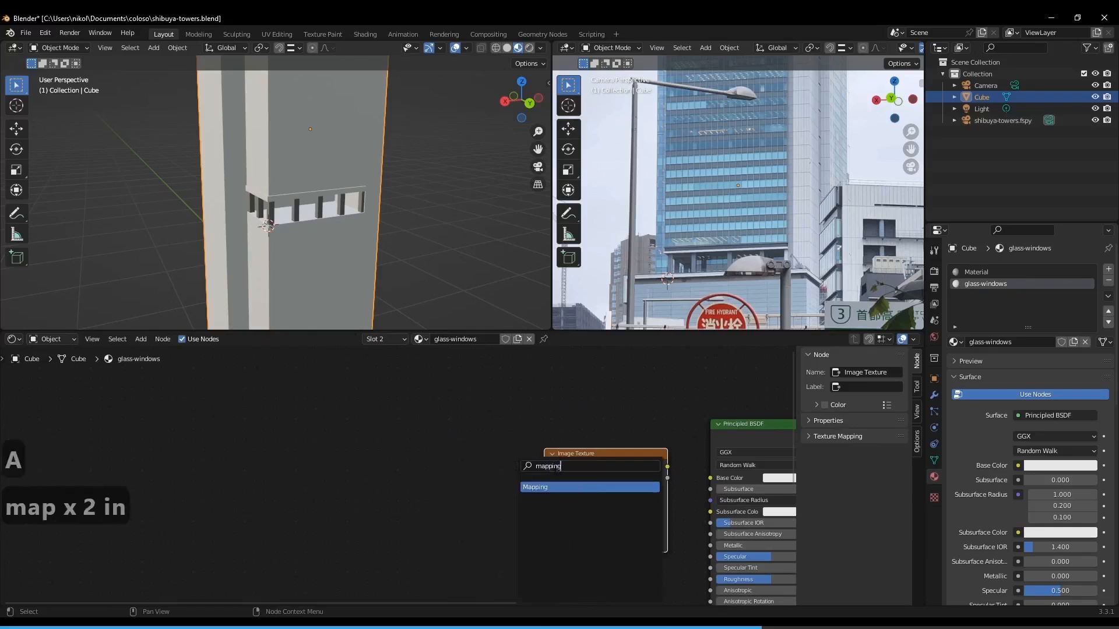
key("Return")
left_click(419, 453)
Add a Texture Coordinate node in front of the Mapping node and space both nodes closely before the Image Texture.
middle_click_drag(527, 465, 507, 452)
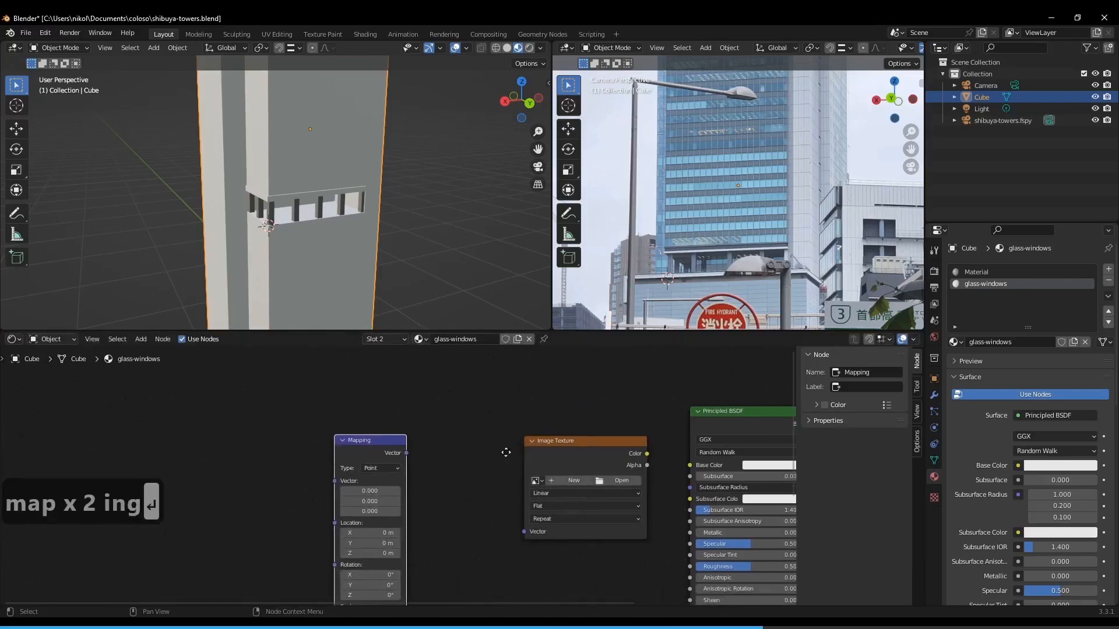
key("shift+a")
left_click(506, 452)
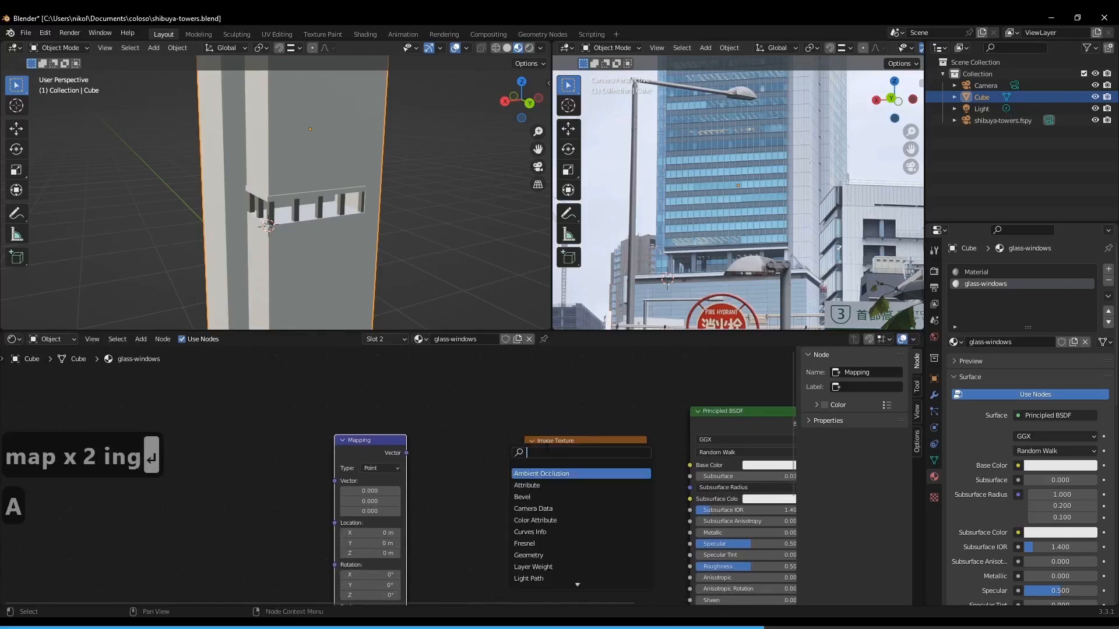
type("texture coo")
key("Return")
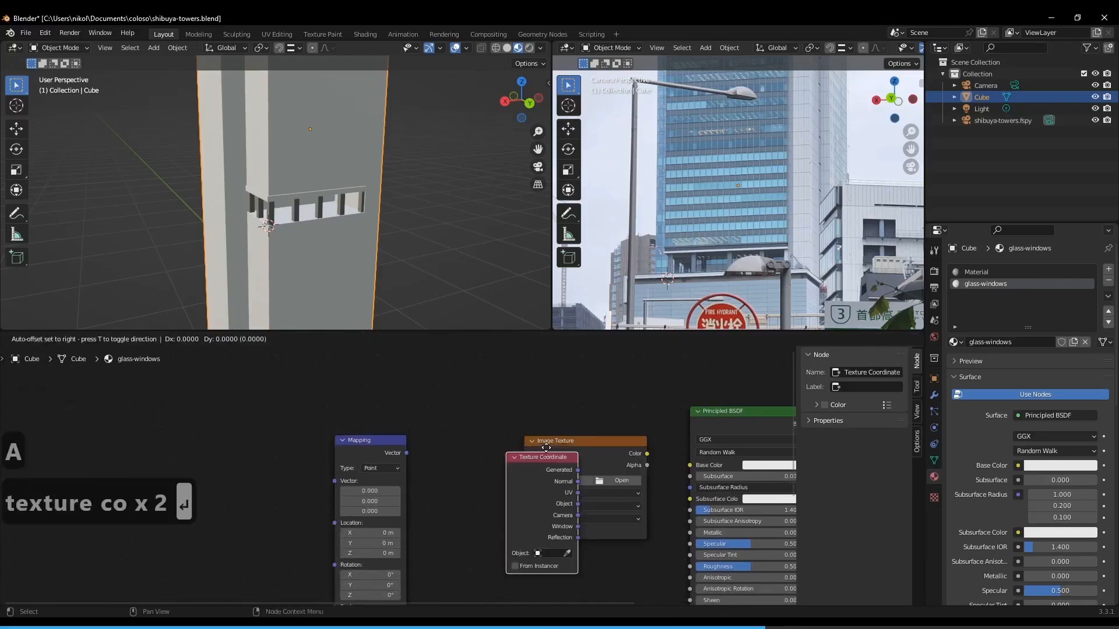
left_click(284, 438)
left_click_drag(367, 442, 445, 443)
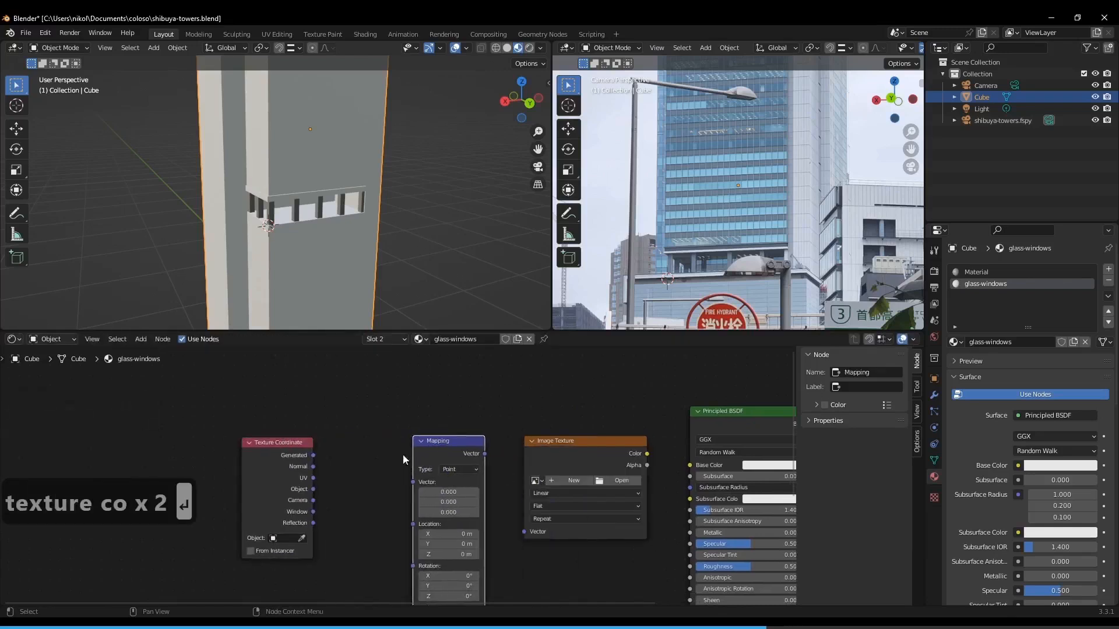
left_click_drag(260, 447, 317, 441)
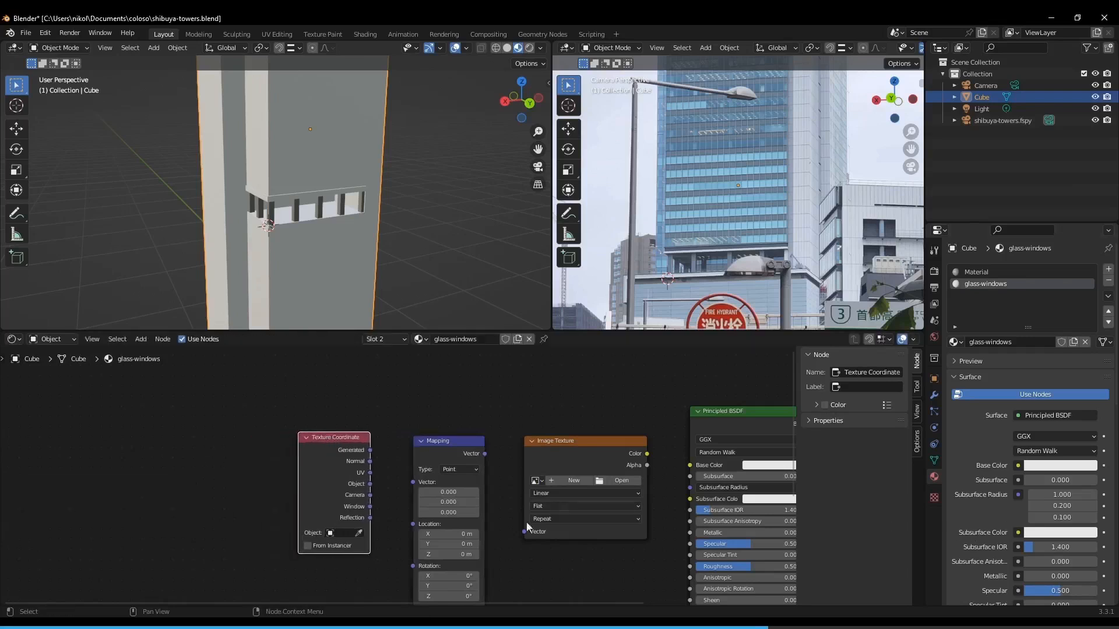
Load glass-texture.png into the Image Texture node and connect its Color output to the Principled BSDF's Base Color.
middle_click_drag(693, 450, 519, 409)
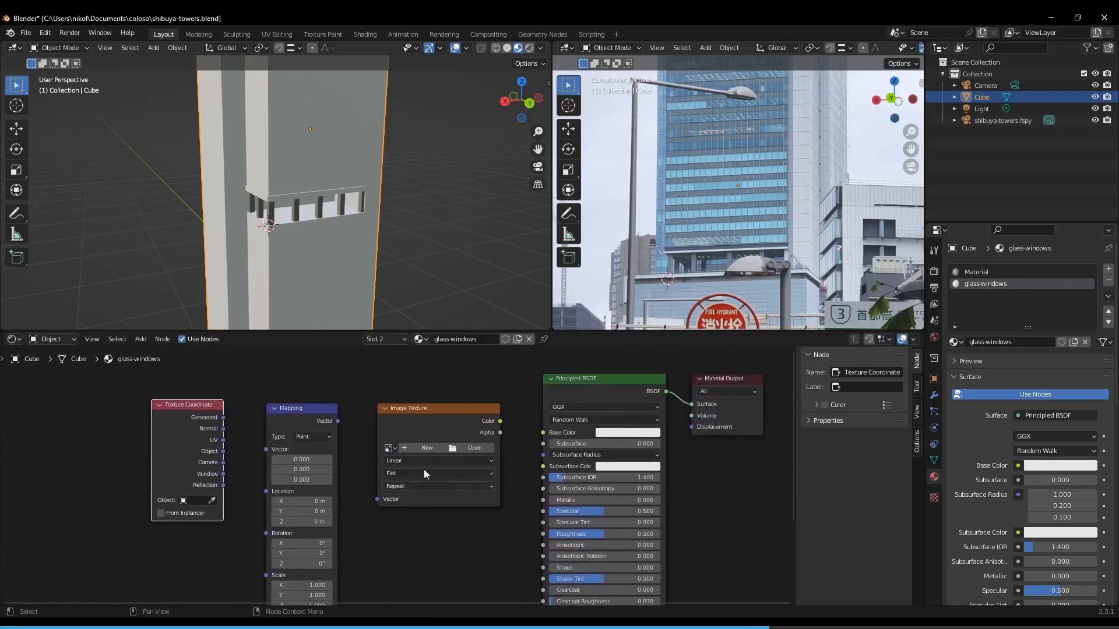
left_click(463, 449)
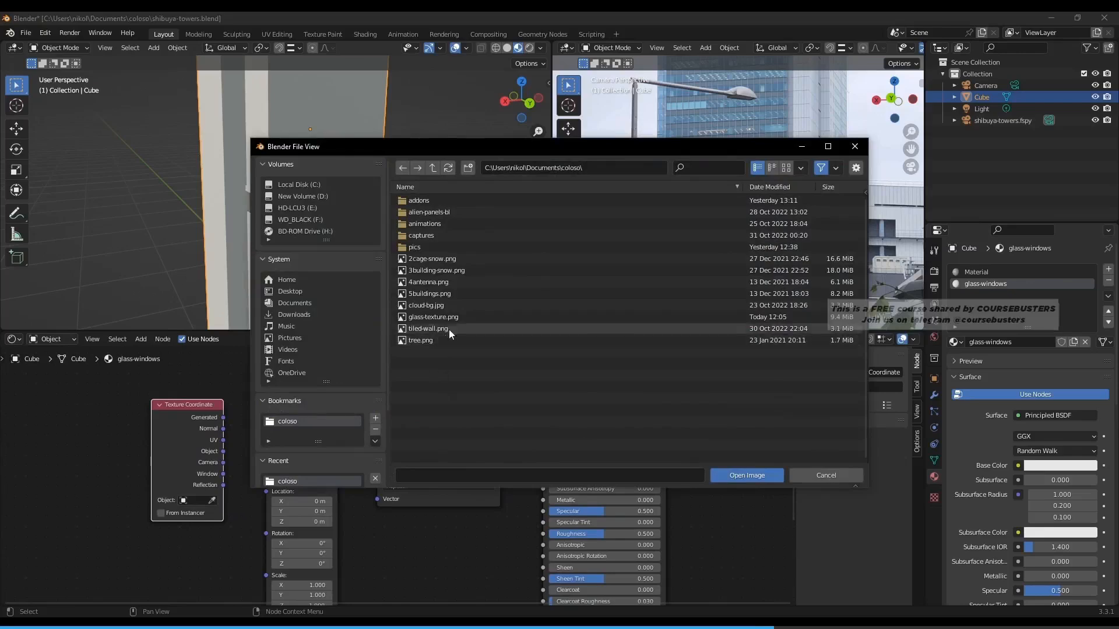
left_click(459, 318)
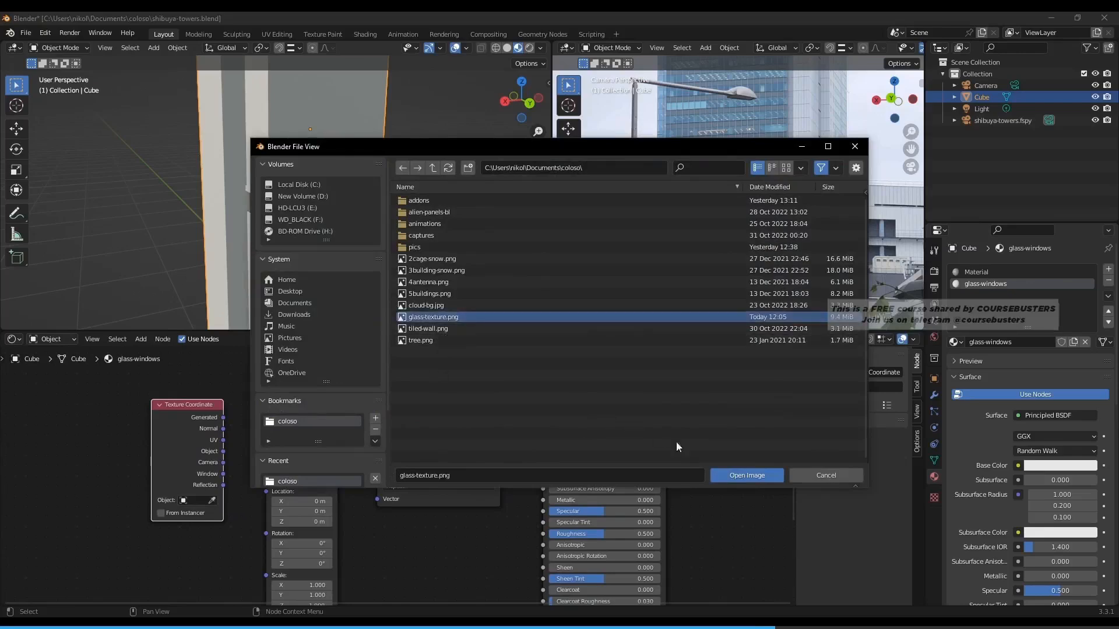
left_click(728, 474)
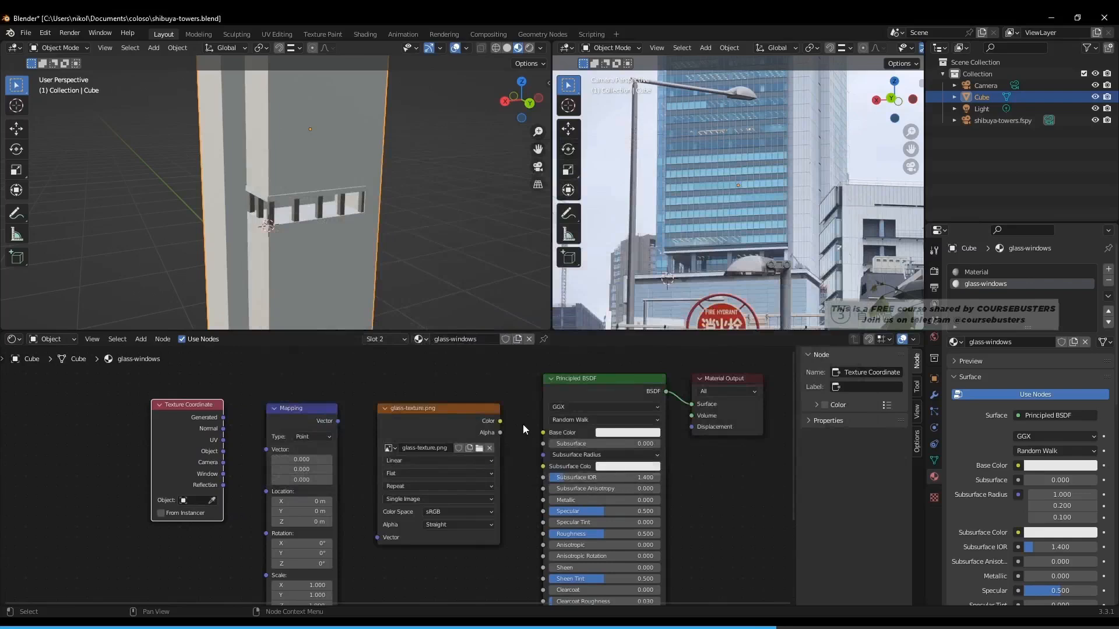
left_click_drag(500, 420, 544, 432)
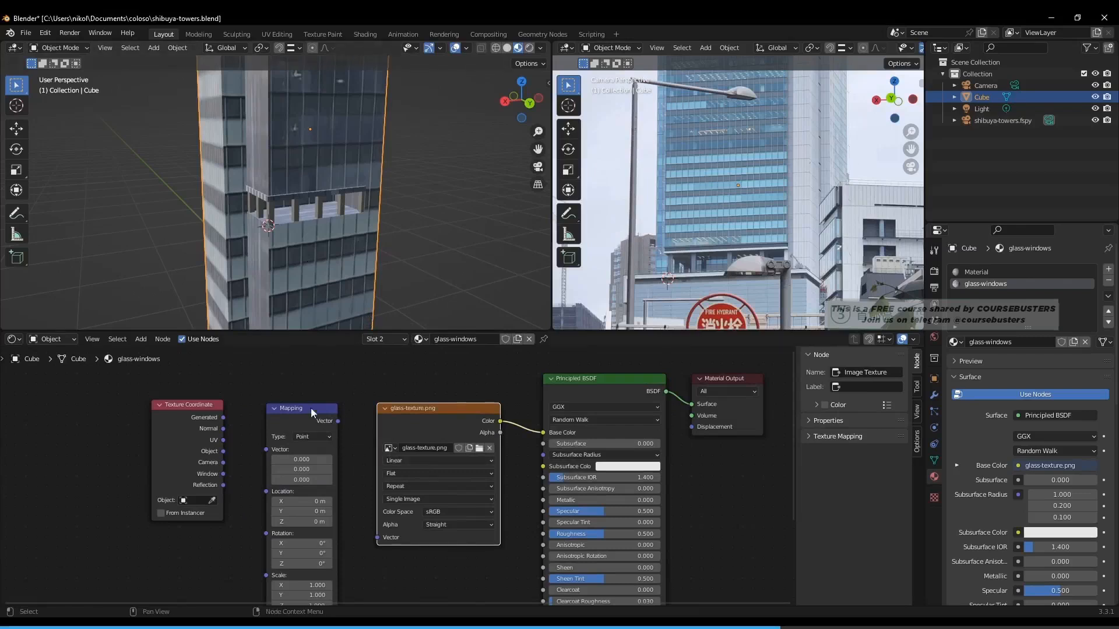
Connect the Texture Coordinate's UV output to the Mapping node's Vector input, and the Mapping output to the image texture's Vector.
scroll(386, 281, "down", 6)
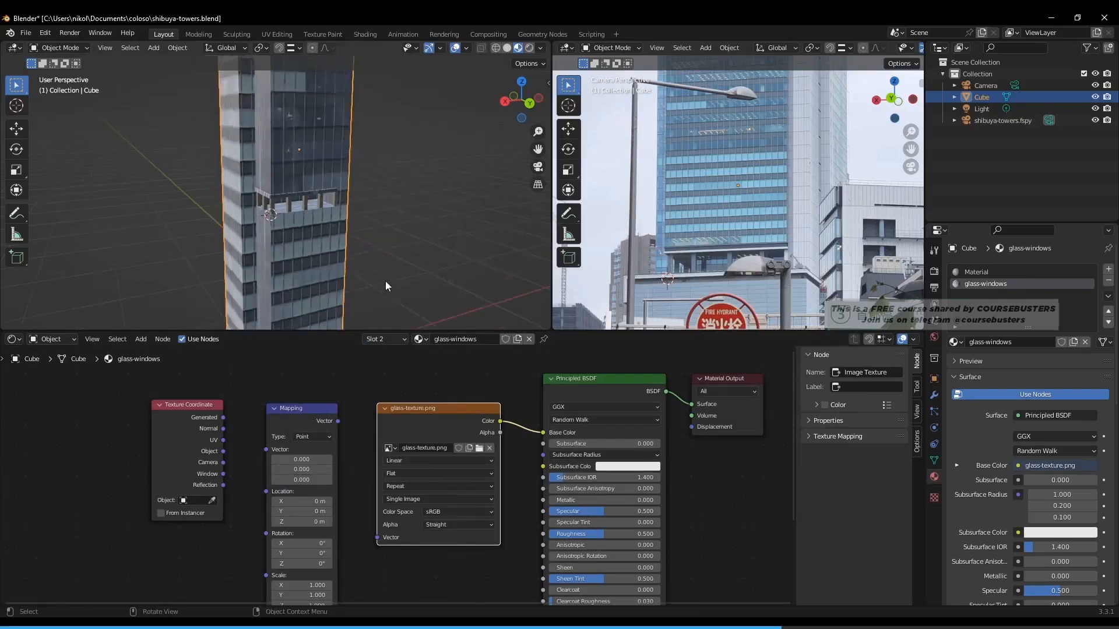
middle_click_drag(368, 274, 240, 249)
scroll(253, 229, "up", 4)
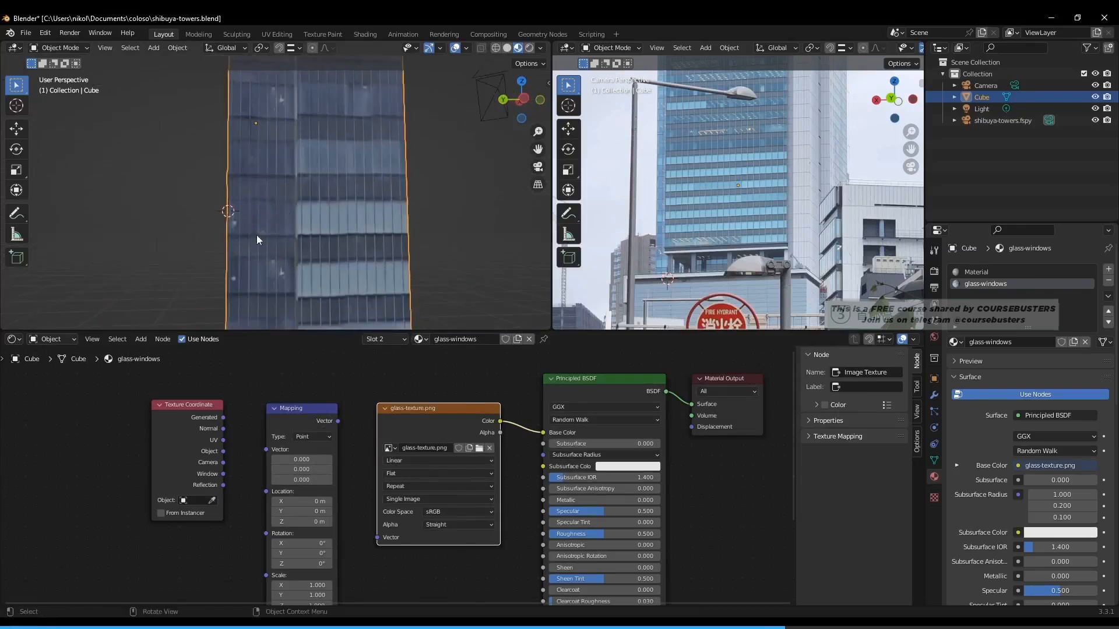
middle_click_drag(257, 238, 311, 250)
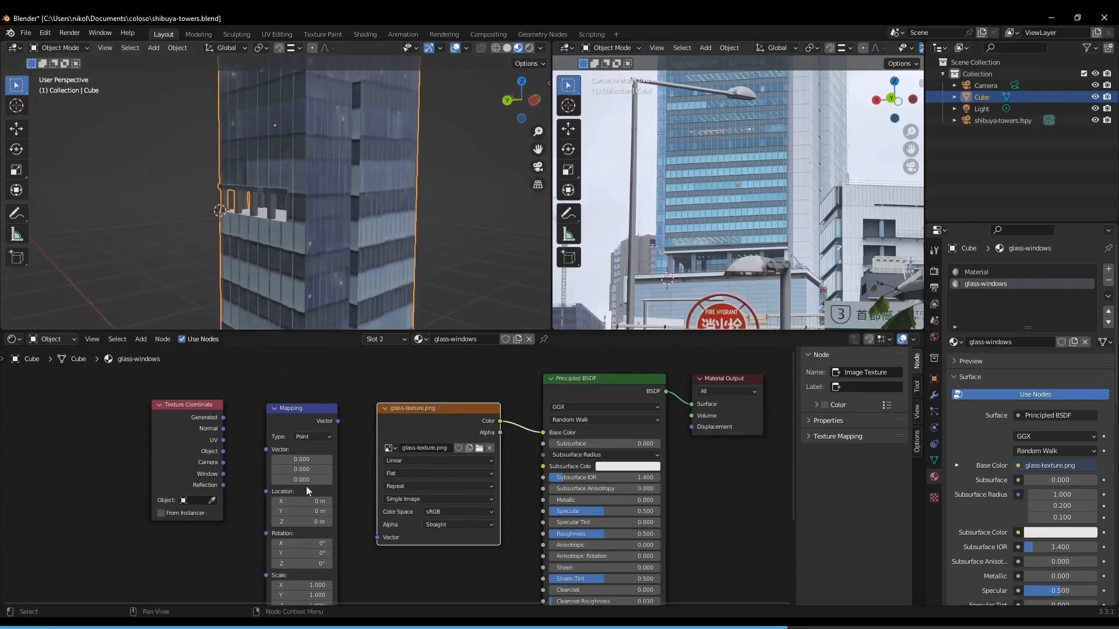
middle_click_drag(234, 501, 230, 463)
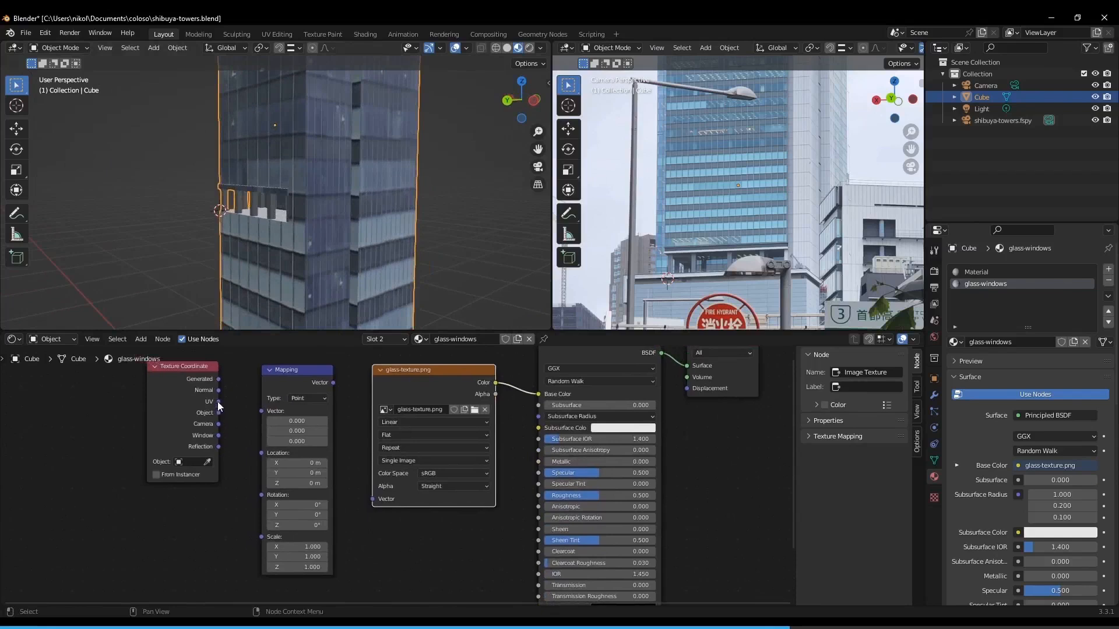
left_click_drag(219, 401, 260, 412)
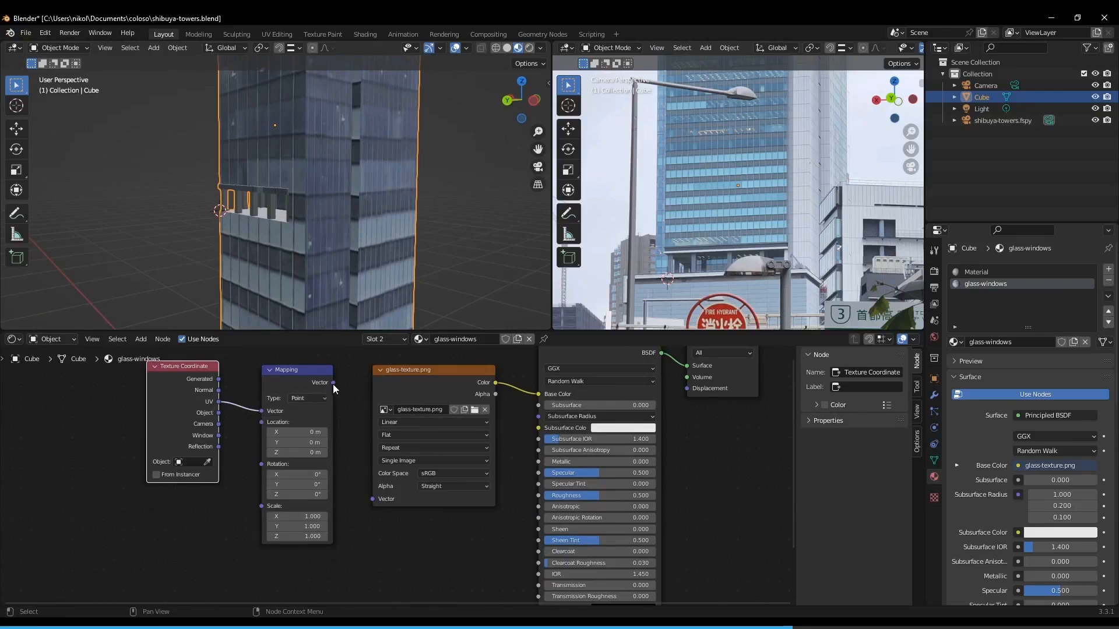
left_click_drag(333, 384, 373, 498)
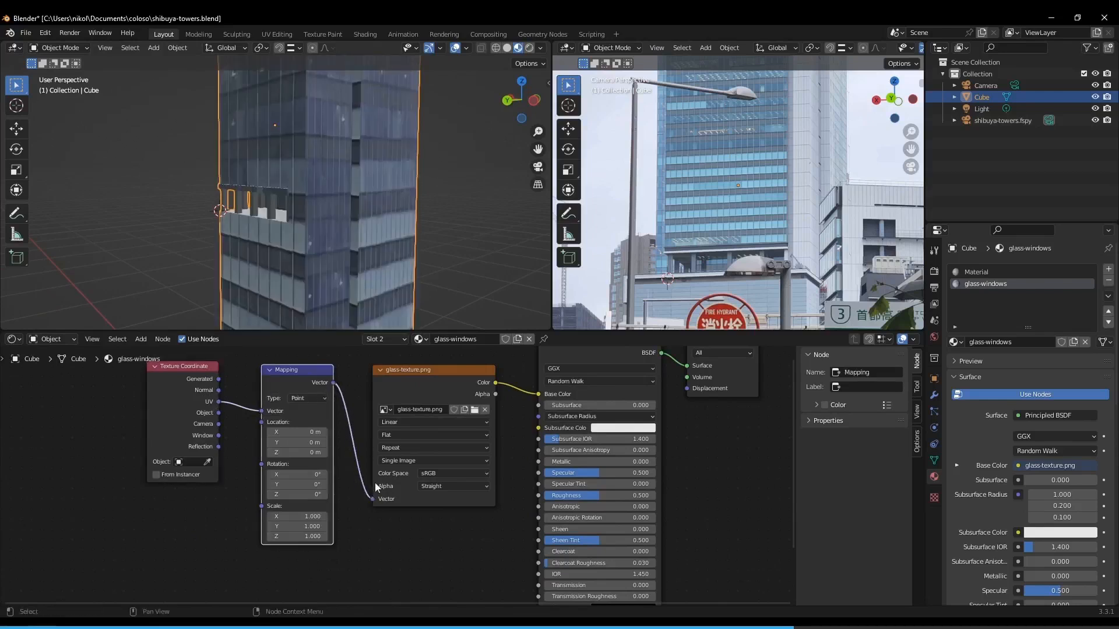
Try out different X scale values in the Mapping node and undo the change.
middle_click_drag(365, 467, 406, 461)
scroll(336, 243, "down", 1)
scroll(396, 429, "down", 1)
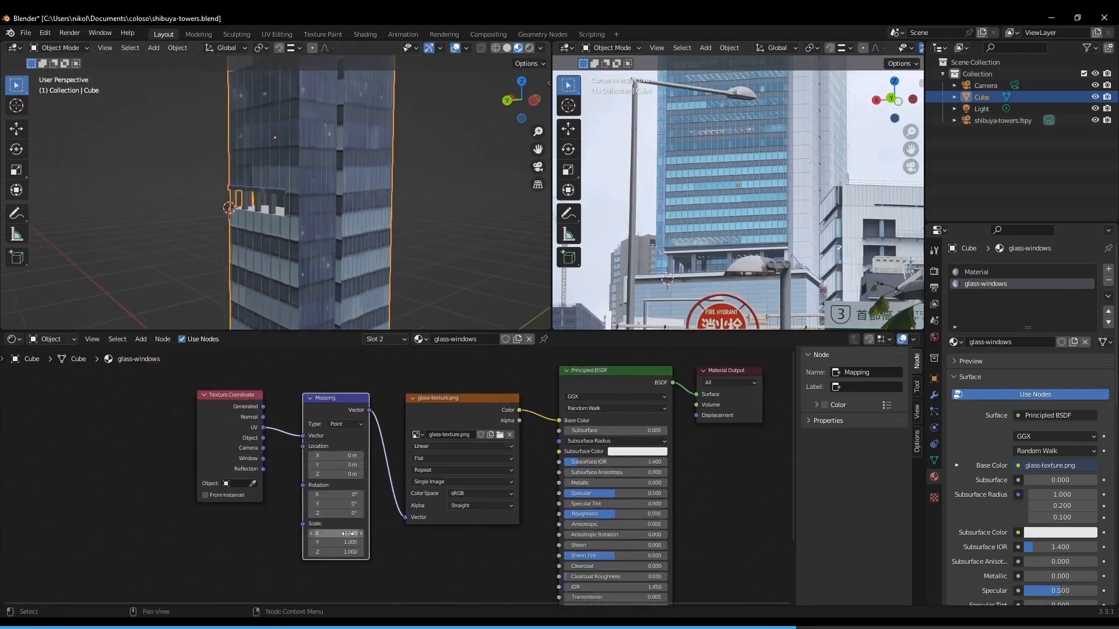
left_click(347, 534)
type("0.3")
key("Return")
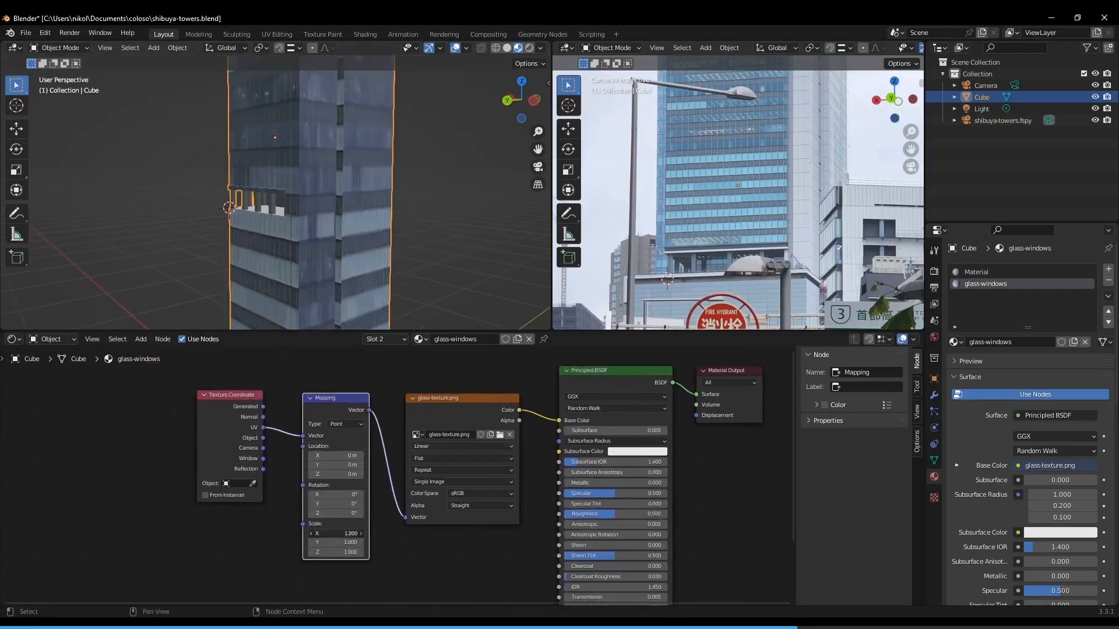
left_click_drag(343, 533, 353, 534)
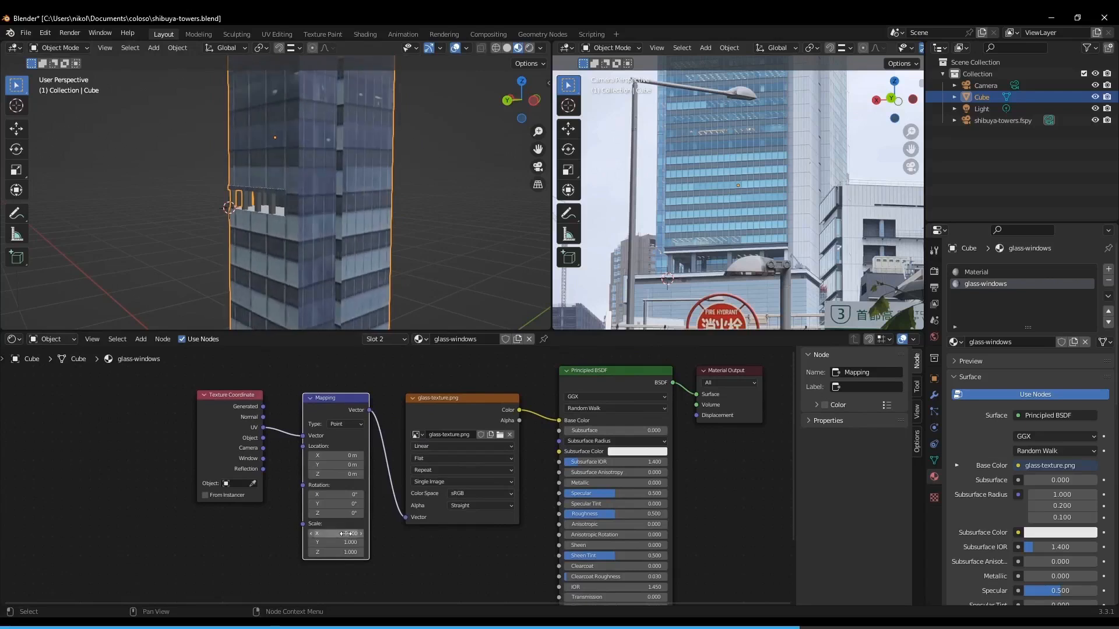
key("ctrl+z")
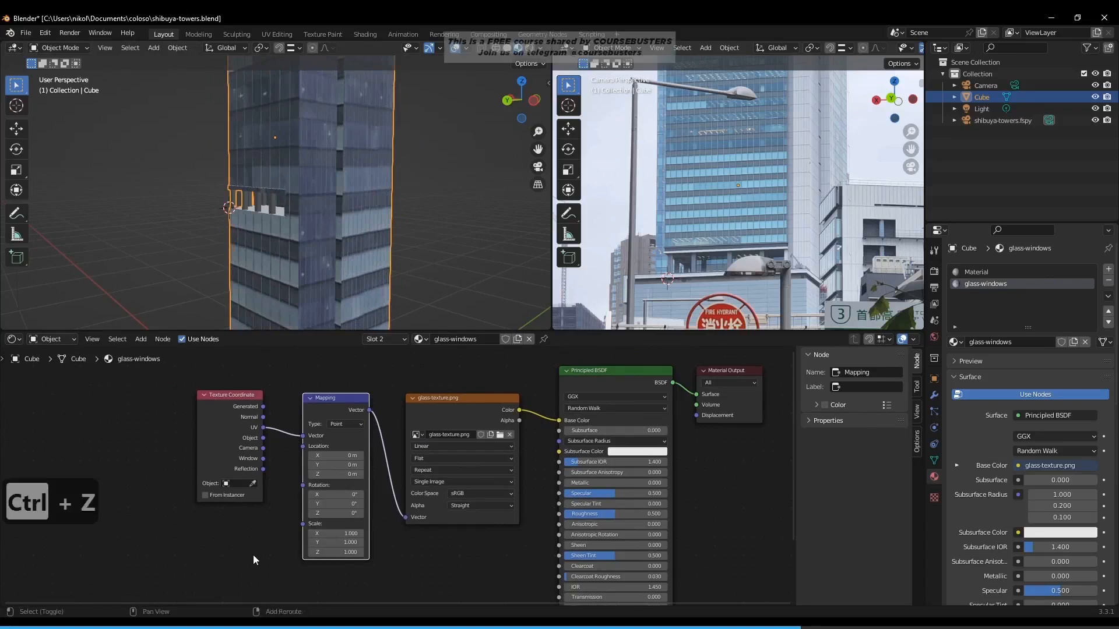
Add a Math node below the Texture Coordinate node.
key("shift+a")
mouse_move(253, 557)
left_click(212, 483)
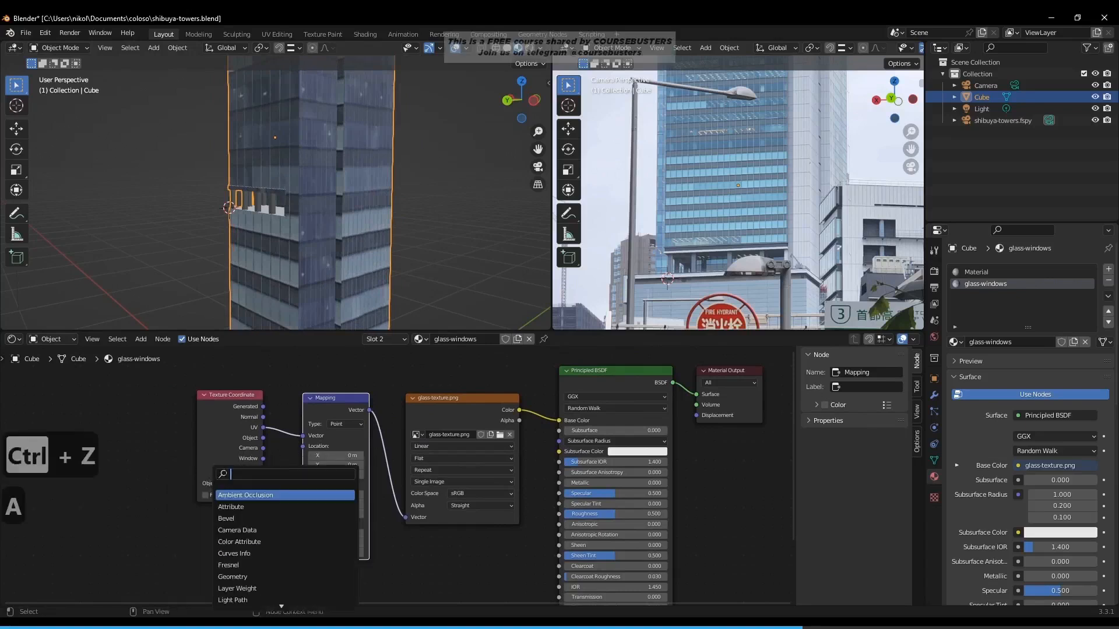
type("math")
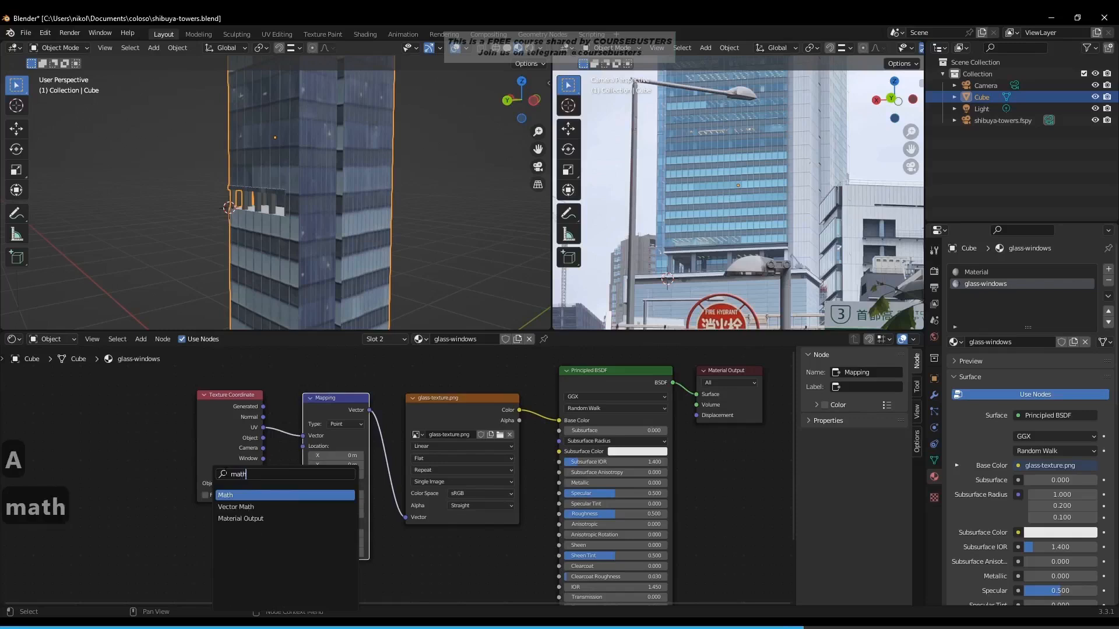
key("Return")
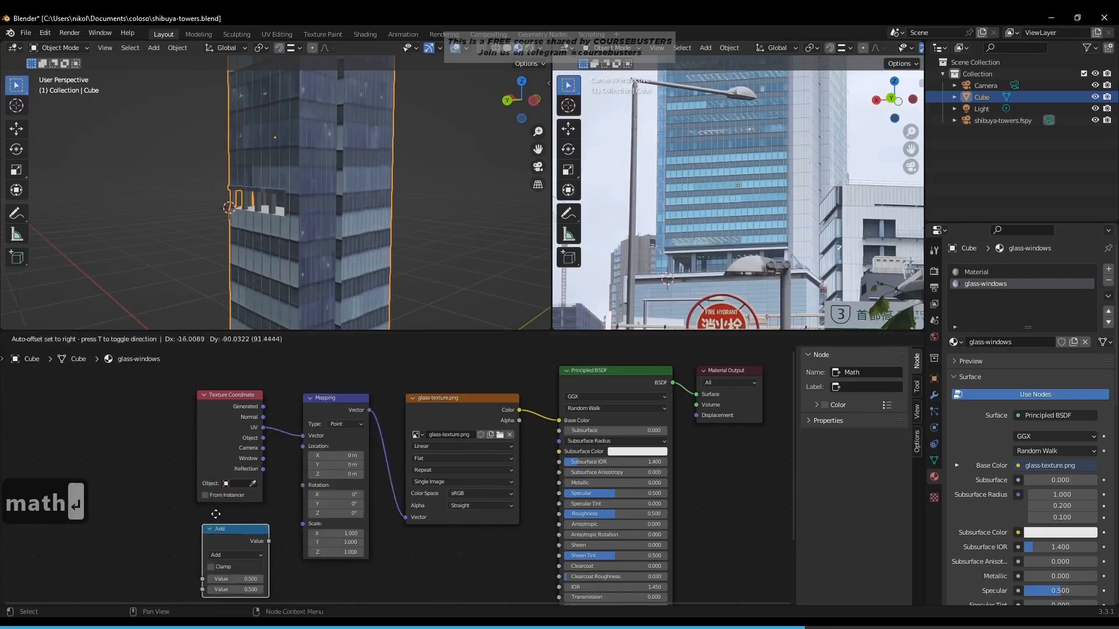
left_click(218, 530)
mouse_move(289, 532)
middle_mouse_down()
mouse_move(303, 536)
mouse_move(291, 528)
middle_mouse_up()
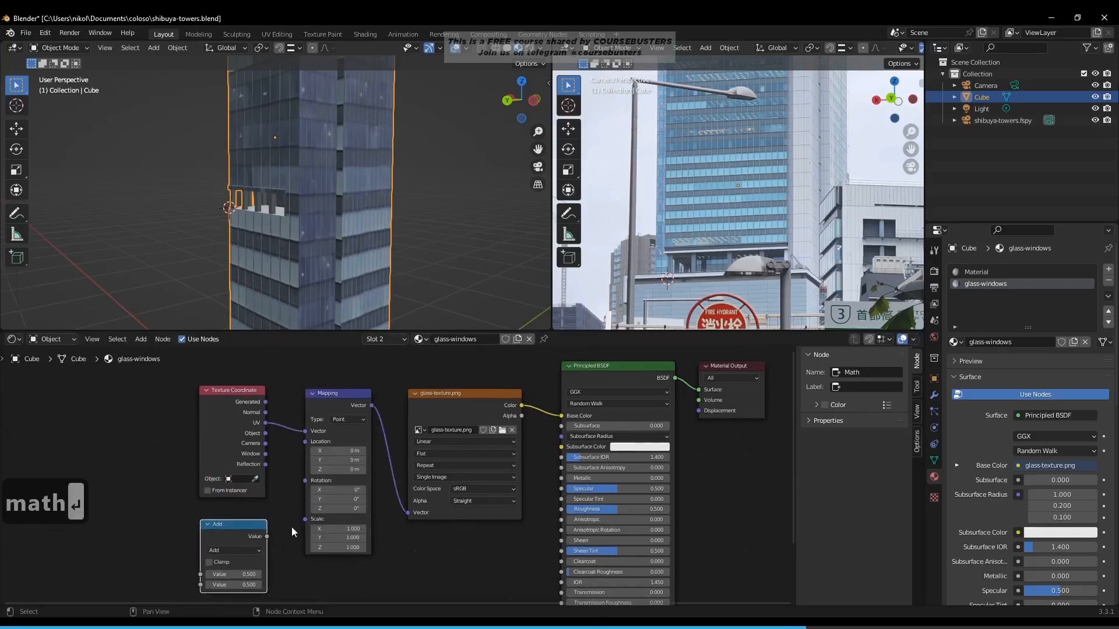
mouse_move(347, 528)
left_mouse_down()
mouse_move(371, 529)
mouse_move(335, 529)
left_mouse_up()
key("ctrl+z")
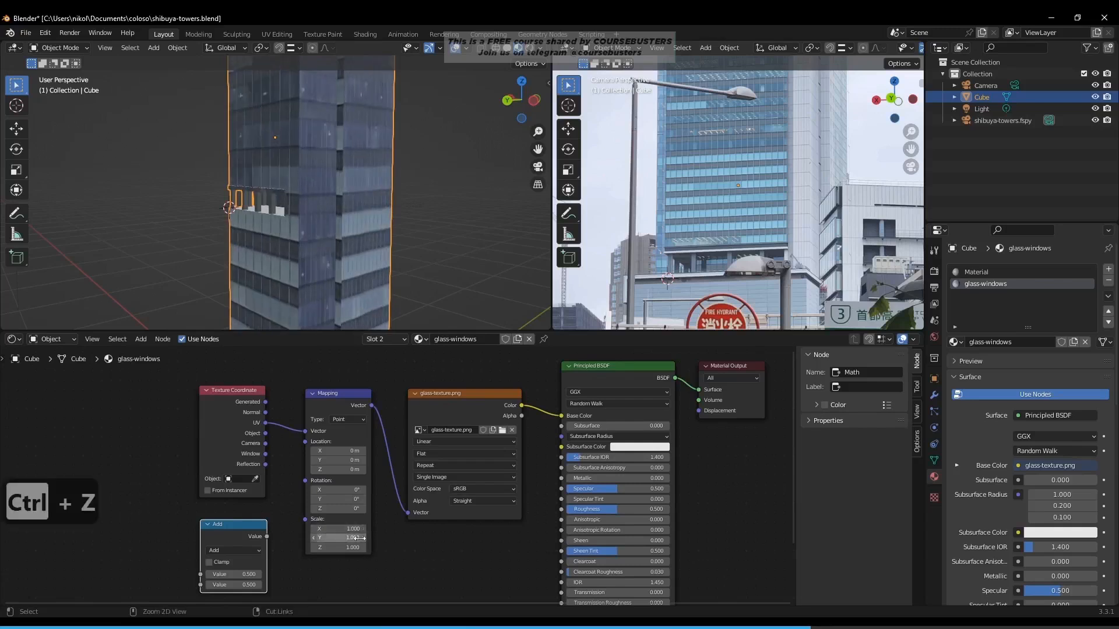
key("ctrl+z")
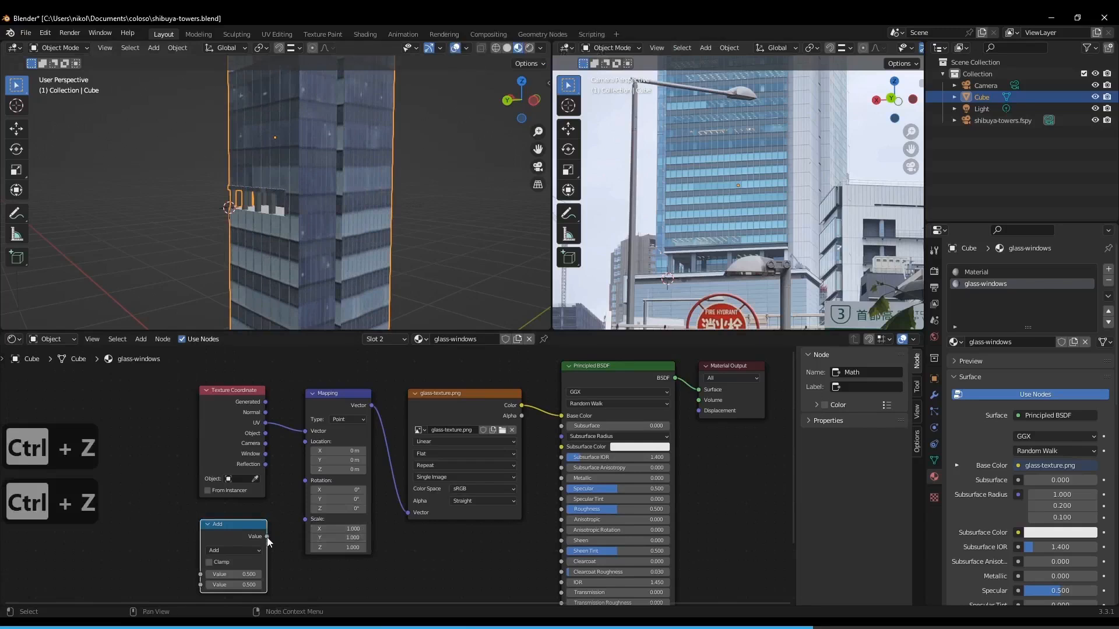
Connect the Math node's Value output to the Mapping node's Scale and set its first value to 1.300.
left_click_drag(267, 538, 305, 520)
left_click_drag(248, 575, 295, 574)
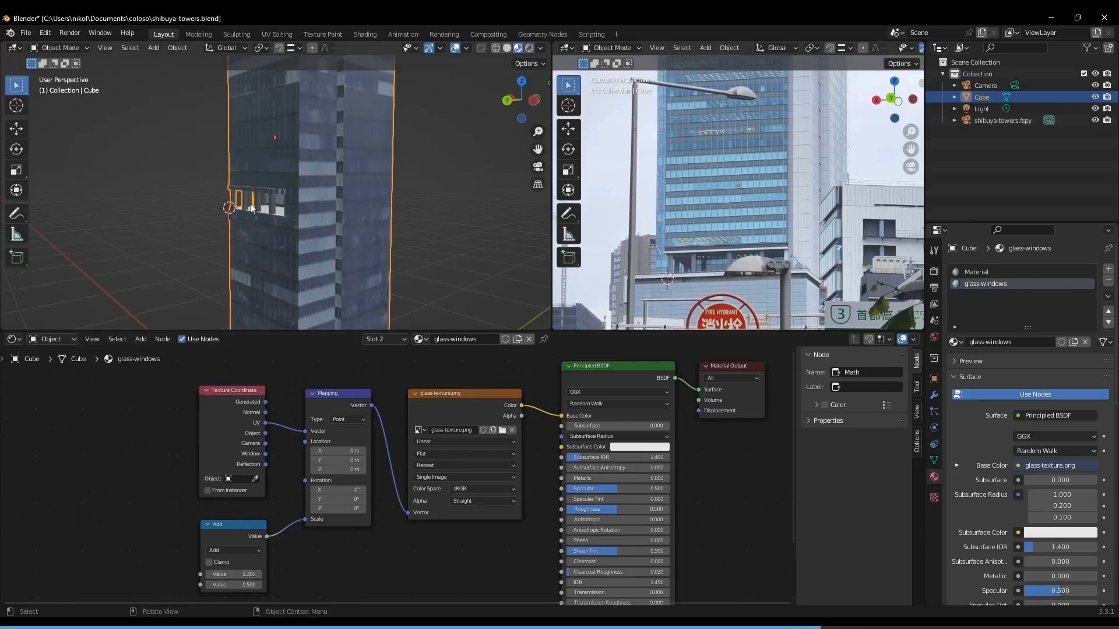
Assign the first material slot, Material, to the front and side faces of the horizontal beam above the balcony pillars.
middle_click_drag(251, 208, 340, 182)
scroll(318, 207, "up", 5)
key("Tab")
key("Tab")
key("Tab")
left_click(297, 133)
scroll(350, 179, "up", 2)
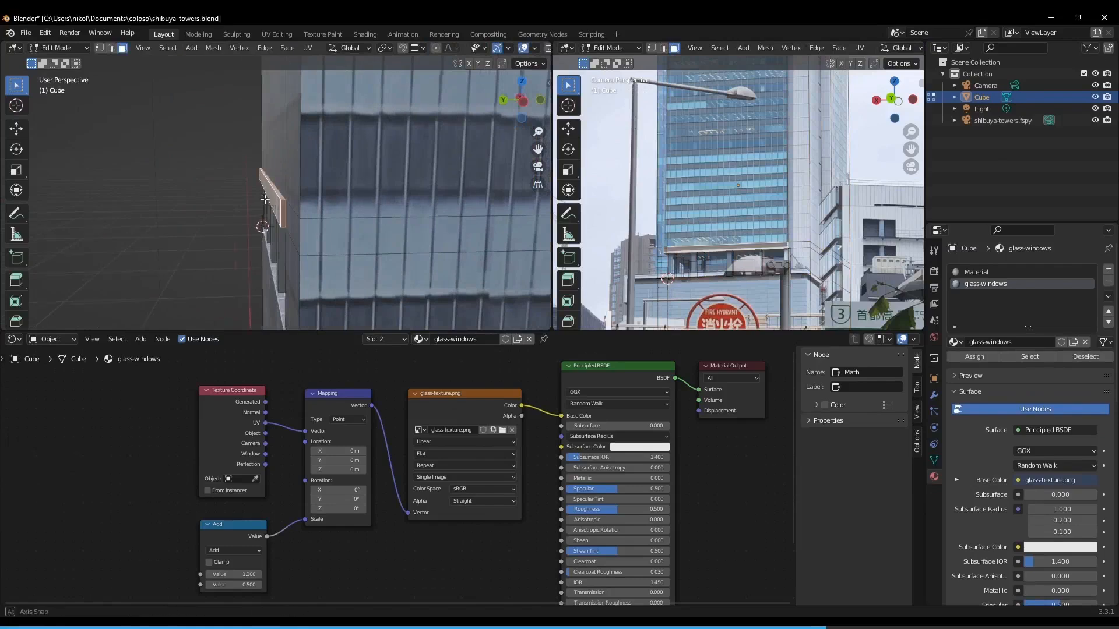
middle_click_drag(282, 200, 259, 171)
left_click(317, 200, "shift")
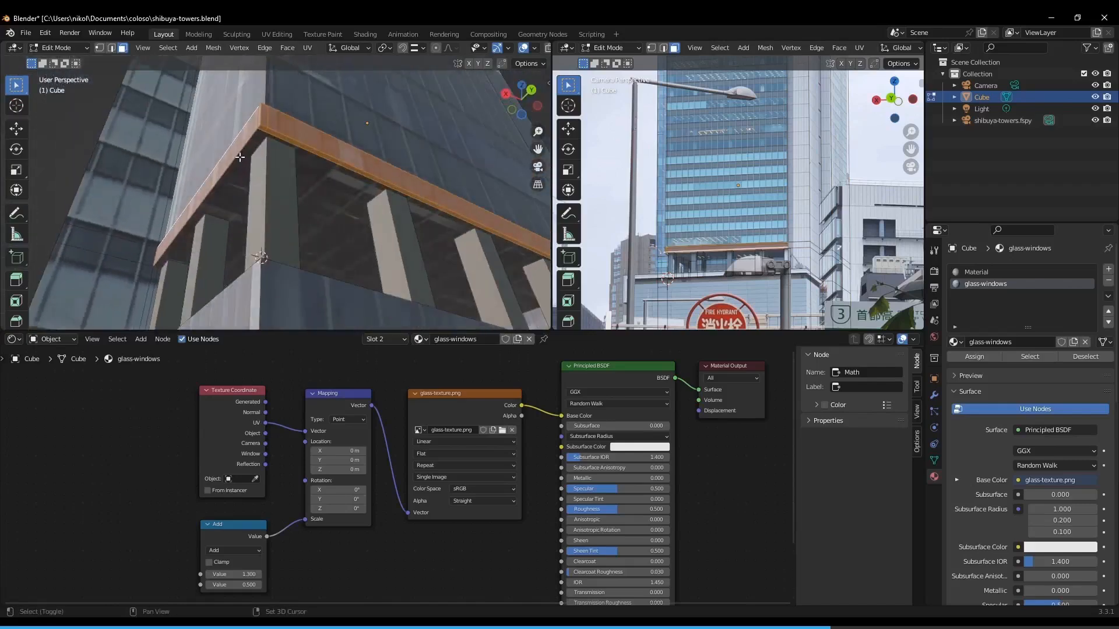
left_click(239, 157, "shift")
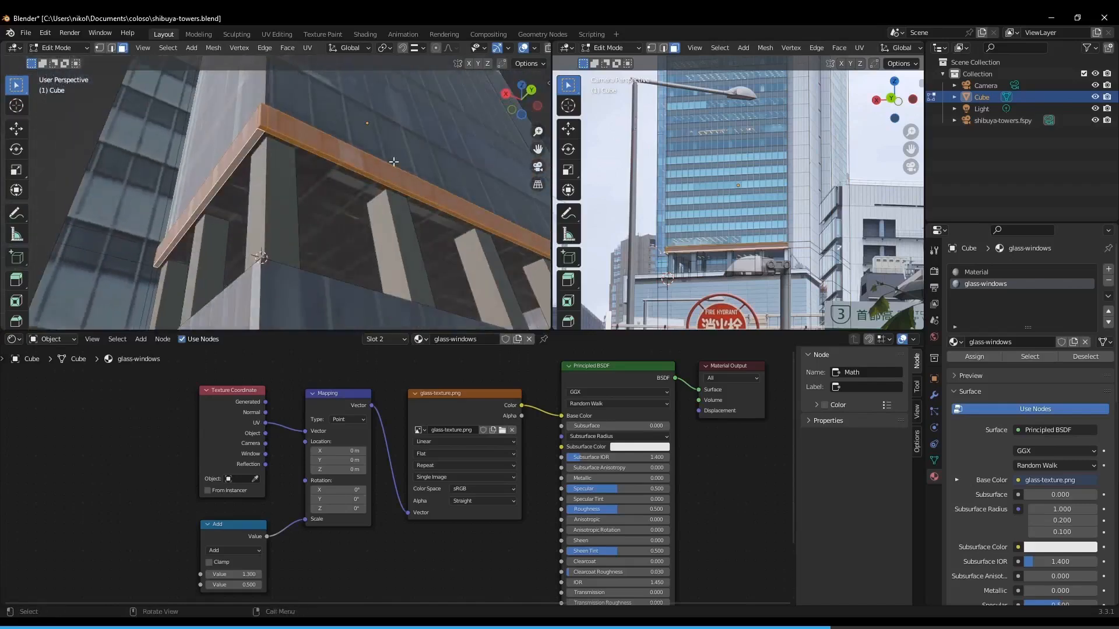
left_click(980, 272)
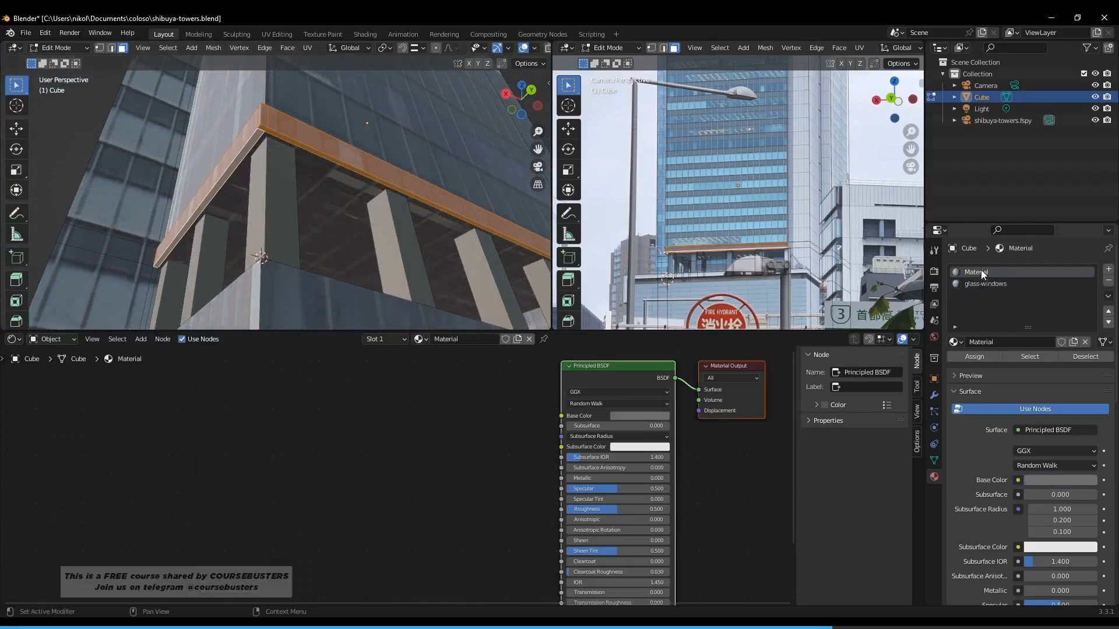
left_click(990, 355)
Rename the assigned material to grey-metal and return to Object Mode.
left_click(992, 343)
type("grey-metal")
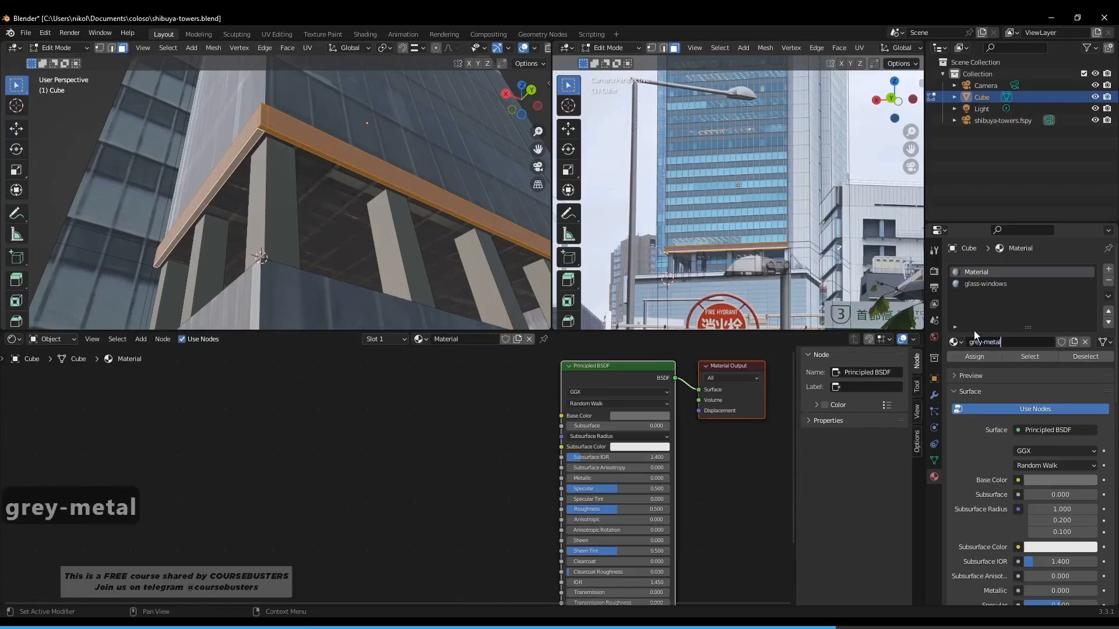
key("Return")
key("Tab")
In Edit Mode, select the vertical face loop of the tower's corner strip and add the strip's face beside the balcony.
middle_click_drag(330, 208, 359, 269)
middle_click_drag(359, 269, 345, 231, "shift")
scroll(356, 233, "down", 4)
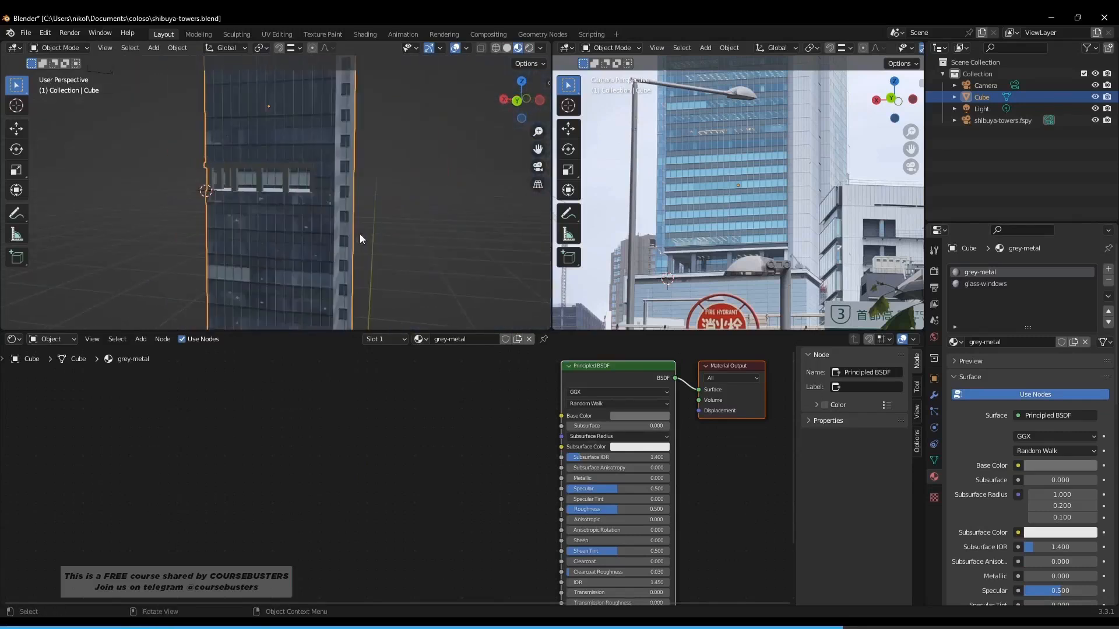
key("Tab")
middle_click_drag(353, 184, 370, 272, "shift")
scroll(339, 205, "up", 3)
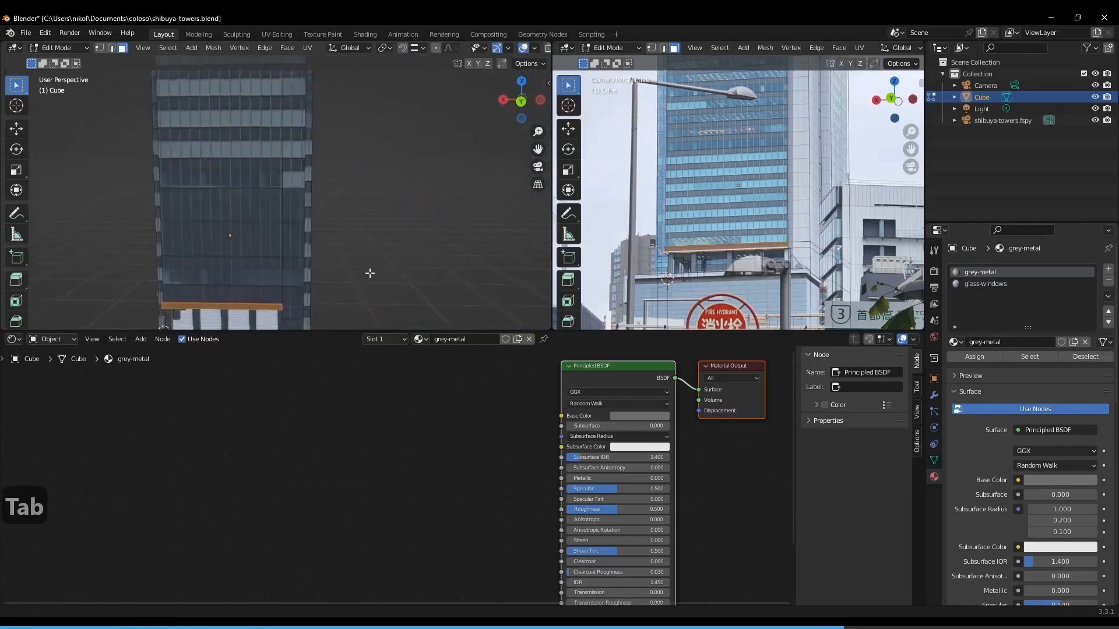
key("3")
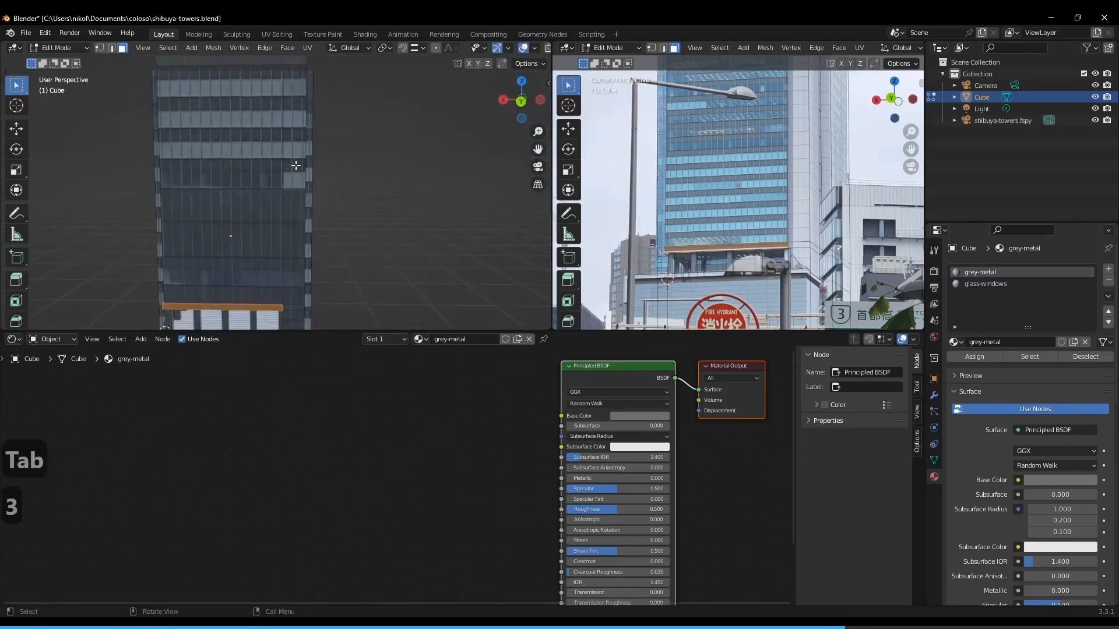
left_click(295, 187, "alt")
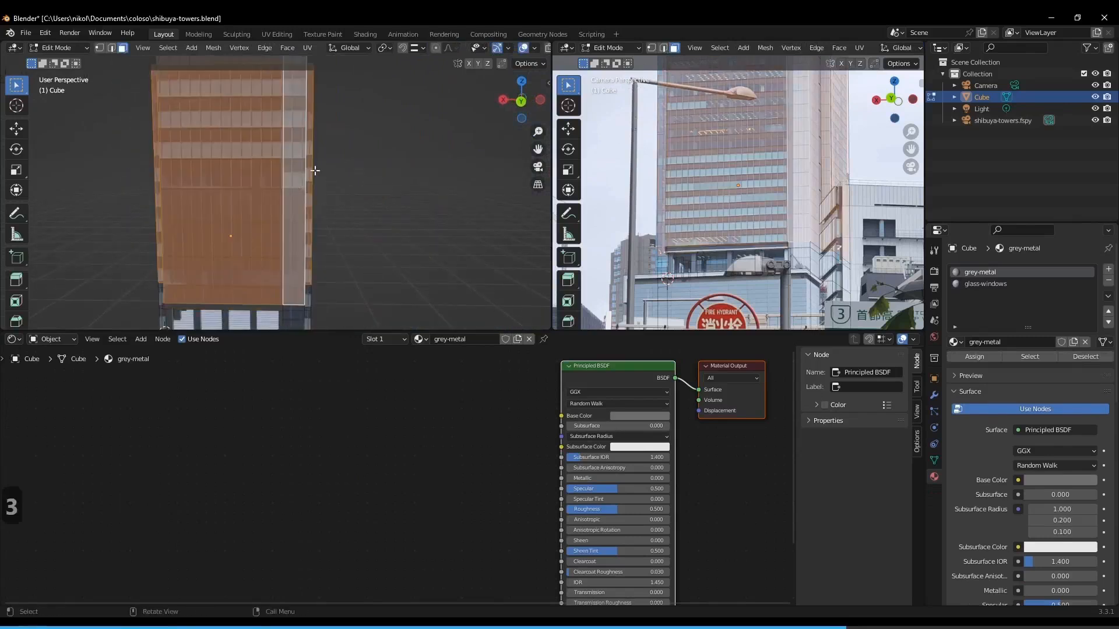
scroll(308, 156, "down", 2)
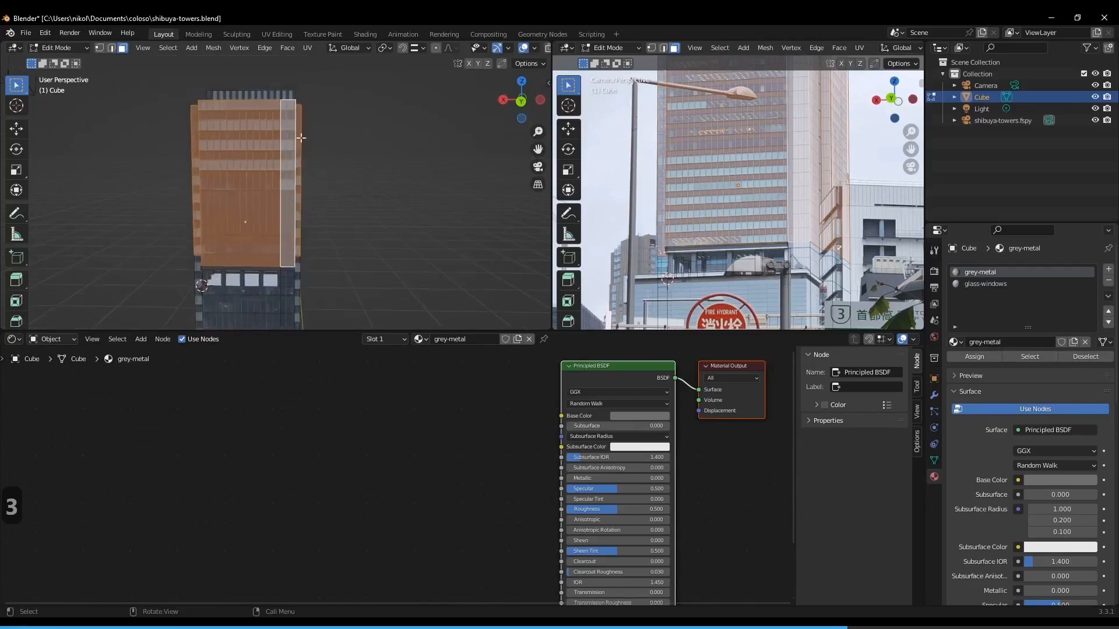
left_click(285, 100, "alt")
middle_click_drag(286, 100, 259, 128)
left_click(288, 267, "alt")
left_click(268, 275, "shift")
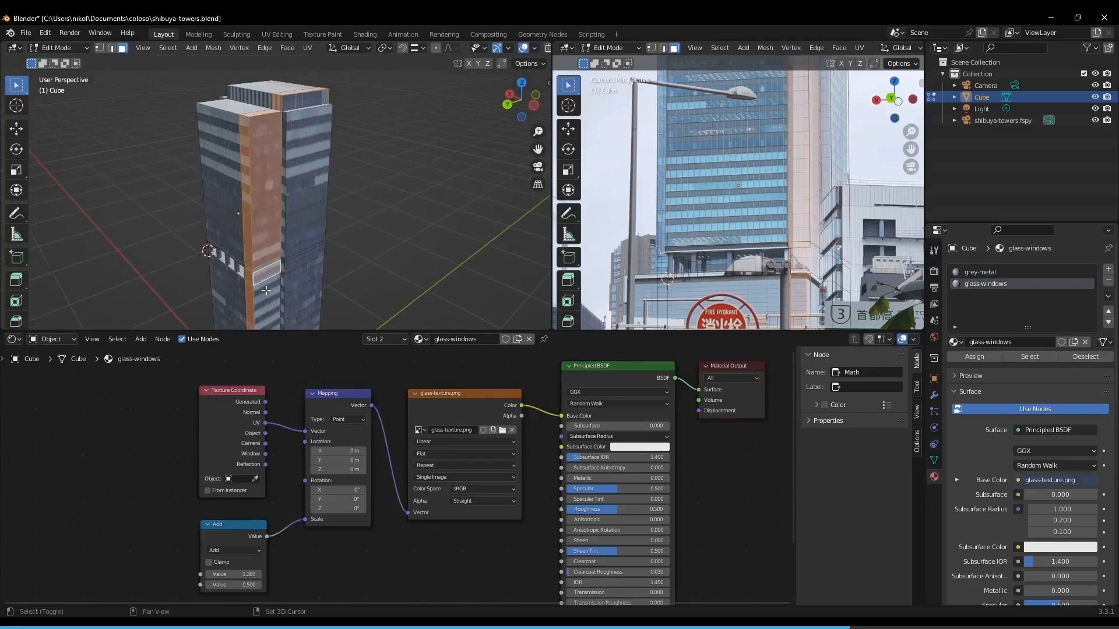
Extend the face selection to the remaining faces of the vertical corner strip on the tower's side and rear.
middle_click_drag(268, 271, 288, 157, "shift")
middle_click_drag(280, 236, 230, 201)
left_click(271, 170, "shift")
left_click(270, 220, "shift")
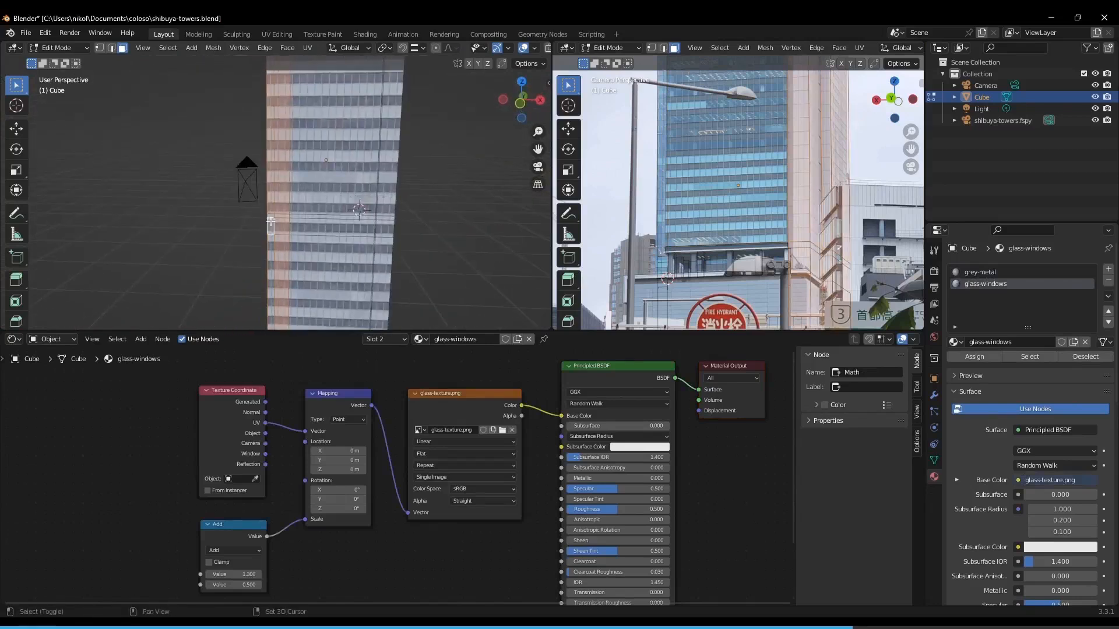
middle_click_drag(268, 240, 313, 205)
left_click(313, 215, "shift")
Add the faces of the raised rooftop block to the corner strip selection.
middle_click_drag(334, 286, 539, 218, "shift")
scroll(385, 169, "up", 2)
middle_click_drag(344, 87, 408, 137, "shift")
left_click(267, 196, "shift")
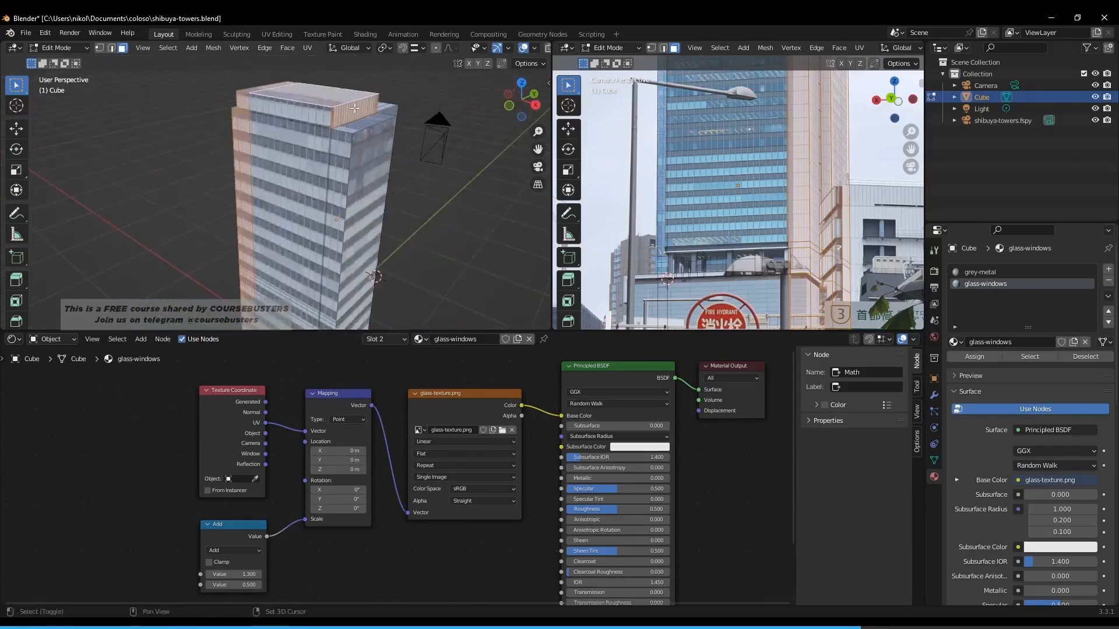
left_click(337, 114, "shift")
Examine the tower from several sides to check which wall, strip and rooftop faces are selected.
middle_click_drag(273, 149, 360, 187)
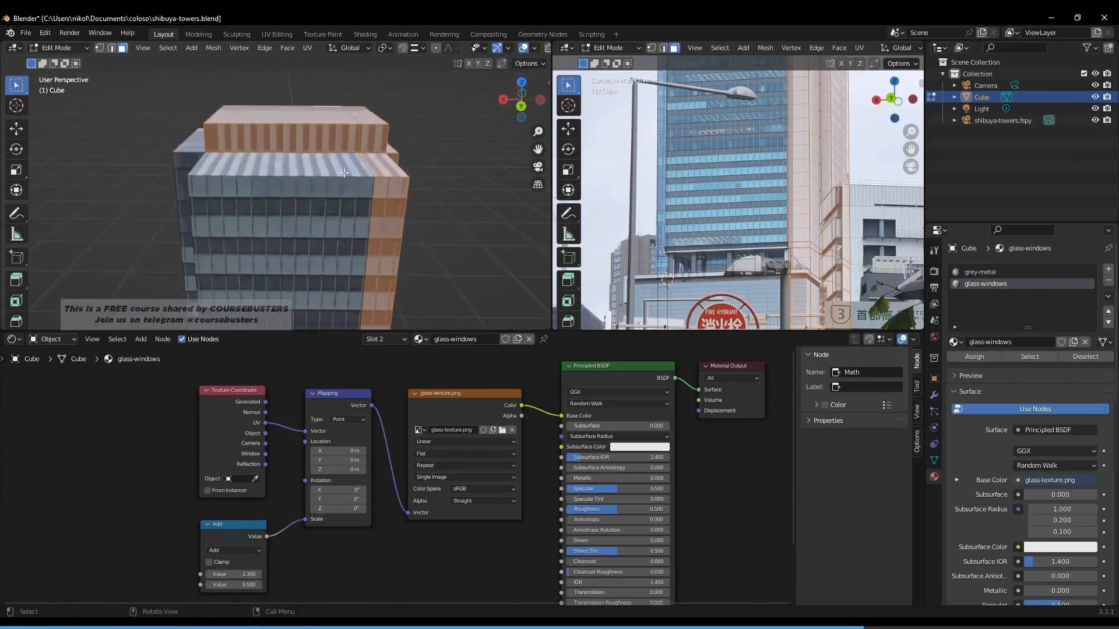
middle_click_drag(489, 263, 392, 184, "shift")
scroll(349, 212, "down", 5)
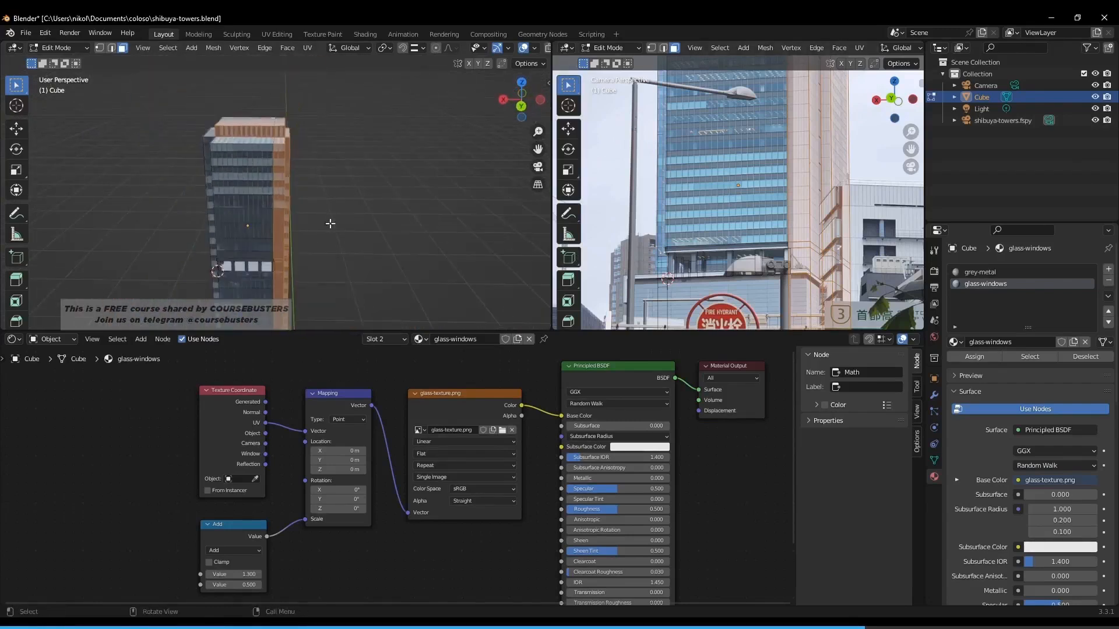
middle_click_drag(330, 223, 295, 193)
scroll(275, 232, "up", 4)
middle_click_drag(307, 165, 236, 205)
middle_click_drag(338, 145, 444, 264, "shift")
middle_click_drag(444, 264, 409, 200, "shift")
scroll(420, 204, "up", 4)
middle_click_drag(465, 225, 490, 227, "shift")
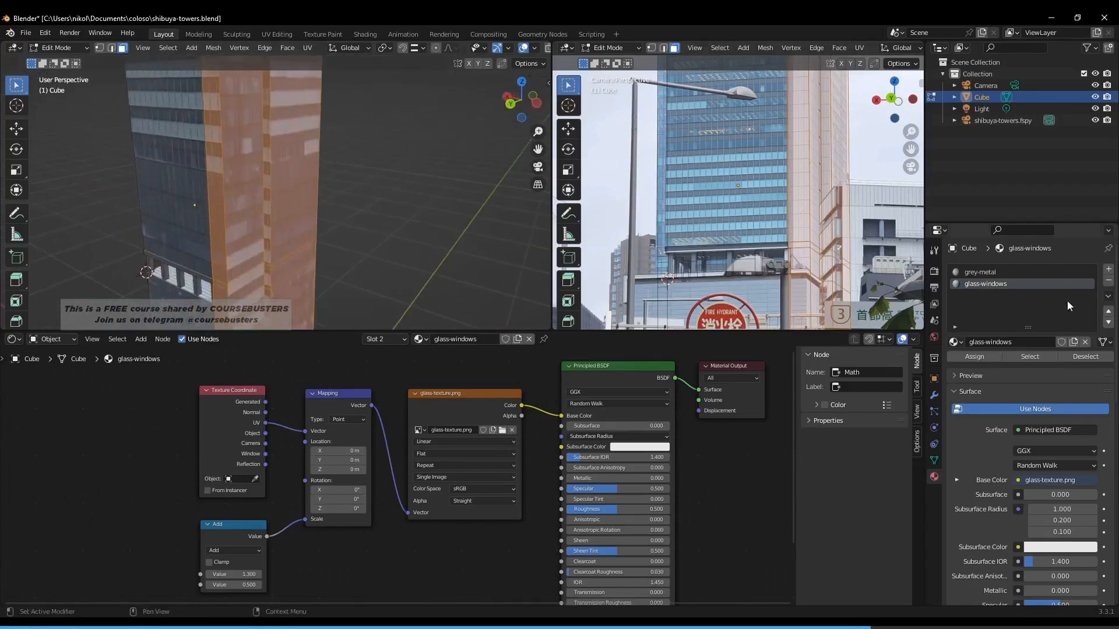
Add a third material slot with a new material named tiled-wall.
left_click(1109, 269)
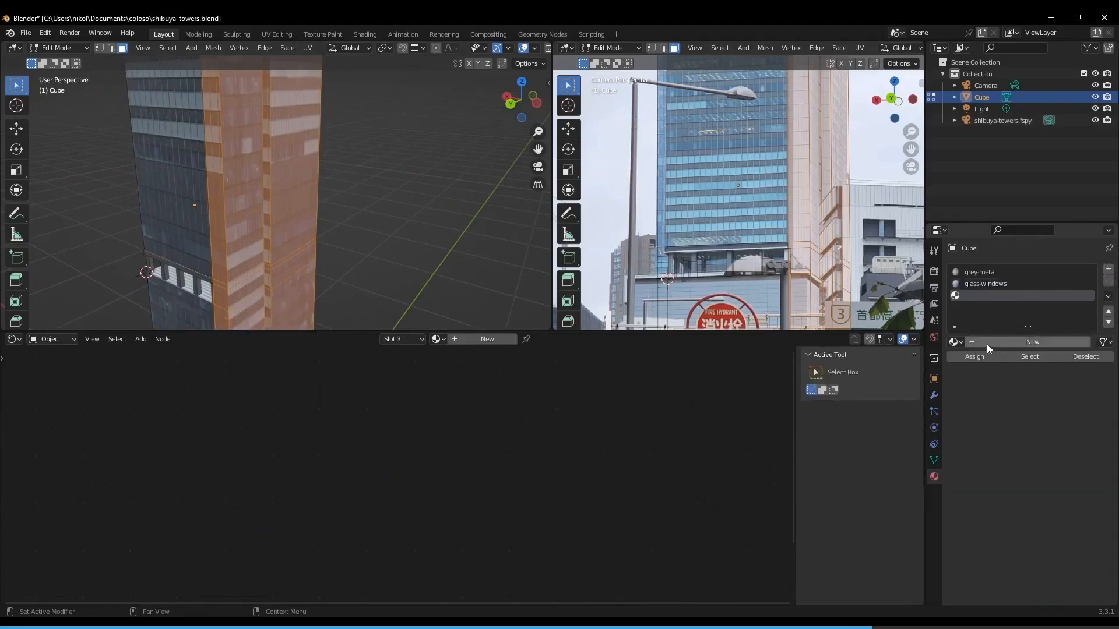
left_click(992, 344)
double_click(982, 342)
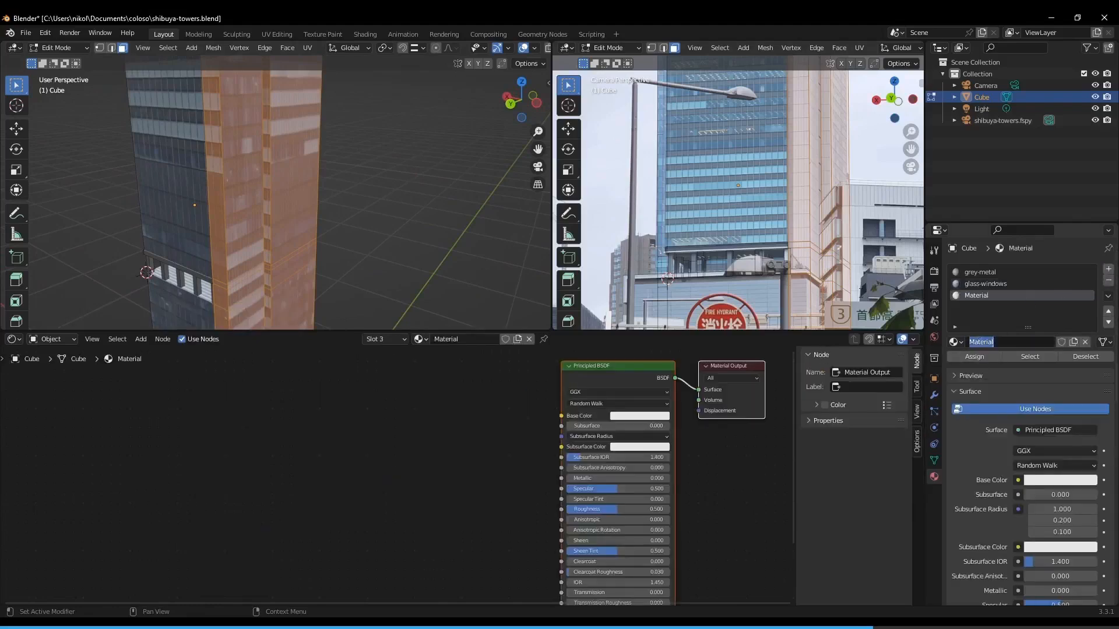
type("tiled")
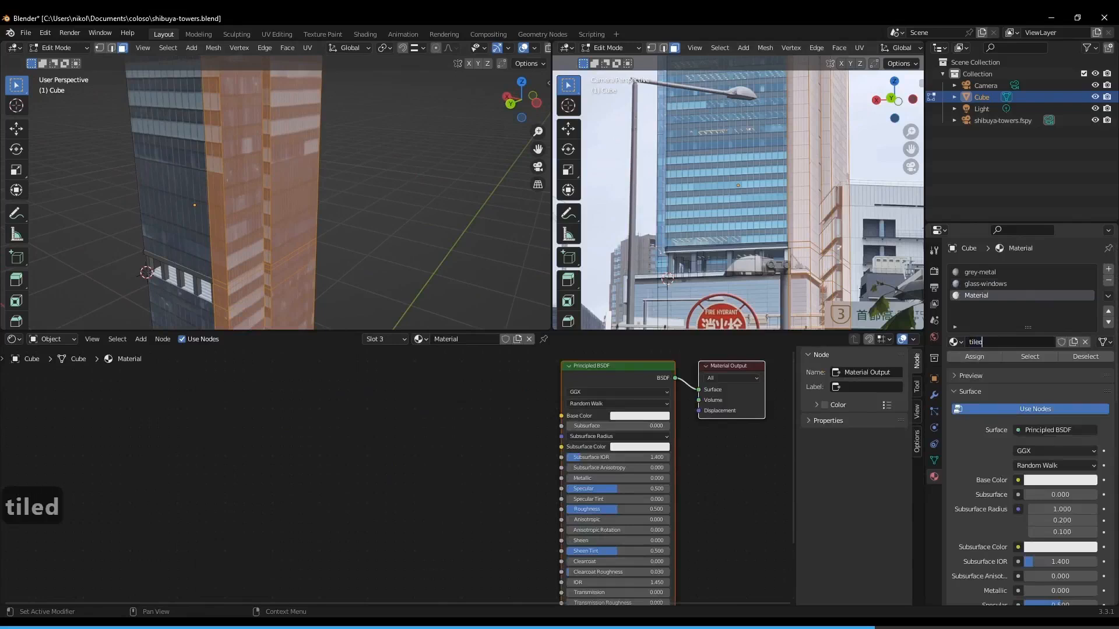
type("-wall")
key("Return")
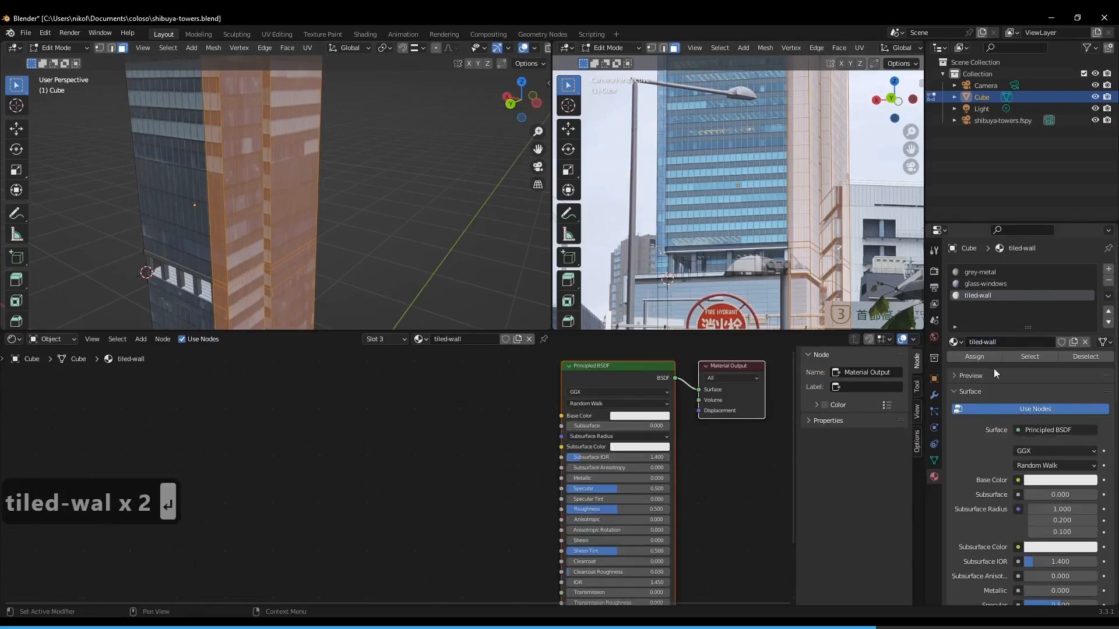
Assign tiled-wall to the selected strip and rooftop faces and check the tower in Object Mode before returning to Edit Mode.
left_click(976, 356)
key("Tab")
scroll(335, 236, "down", 5)
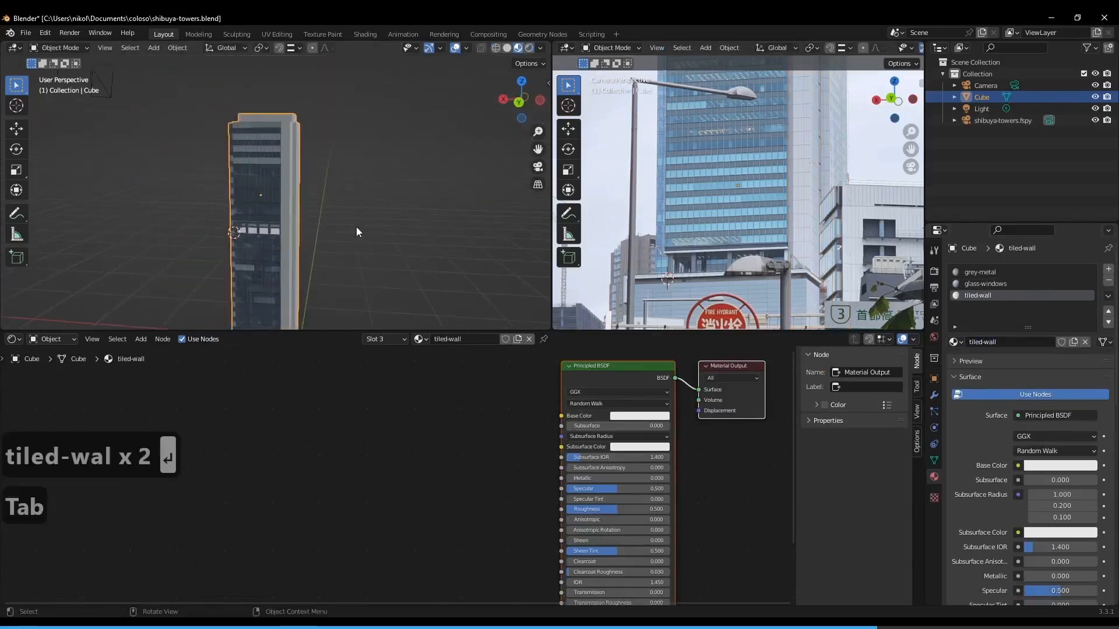
middle_click_drag(306, 220, 412, 218)
key("Tab")
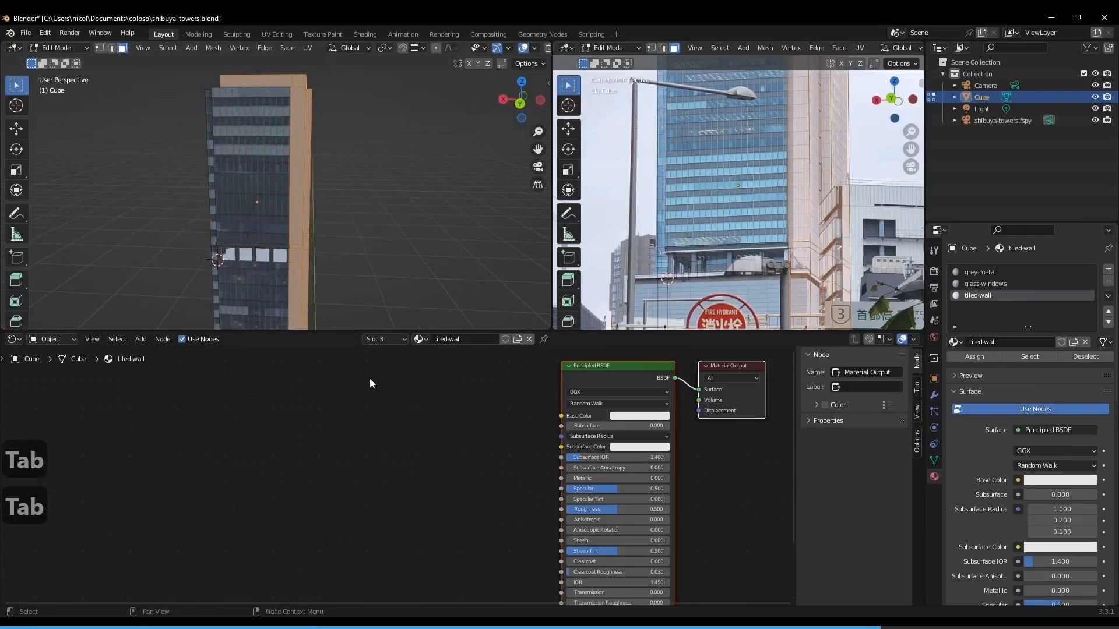
key("Tab")
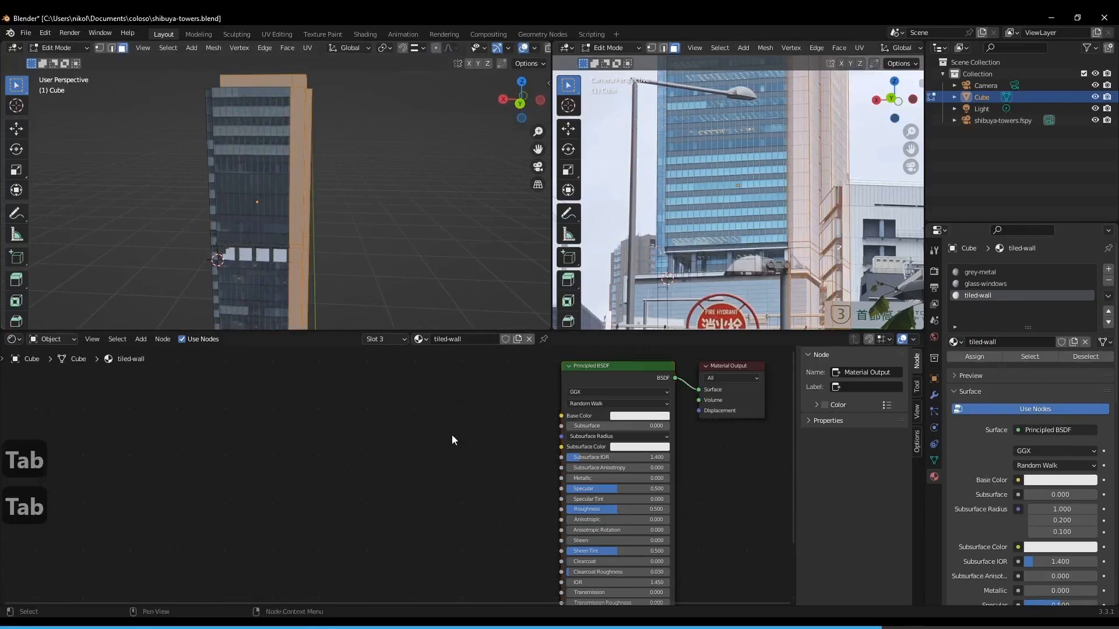
Add an Image Texture node before the Principled BSDF in the tiled-wall material.
middle_click_drag(486, 428, 452, 446)
scroll(452, 447, "down", 1)
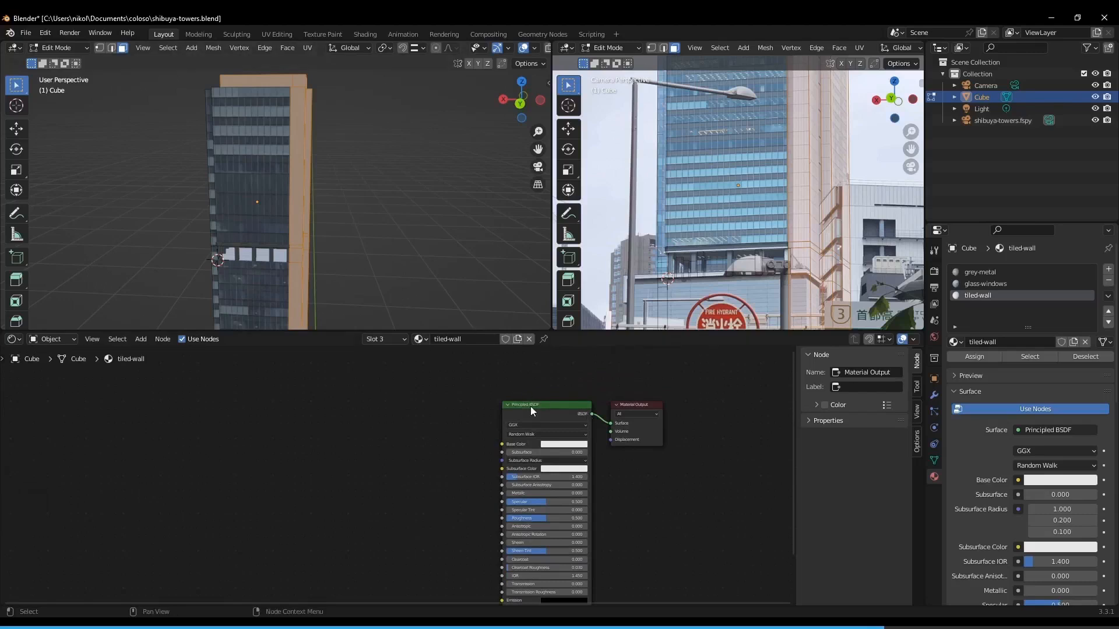
key("shift+a")
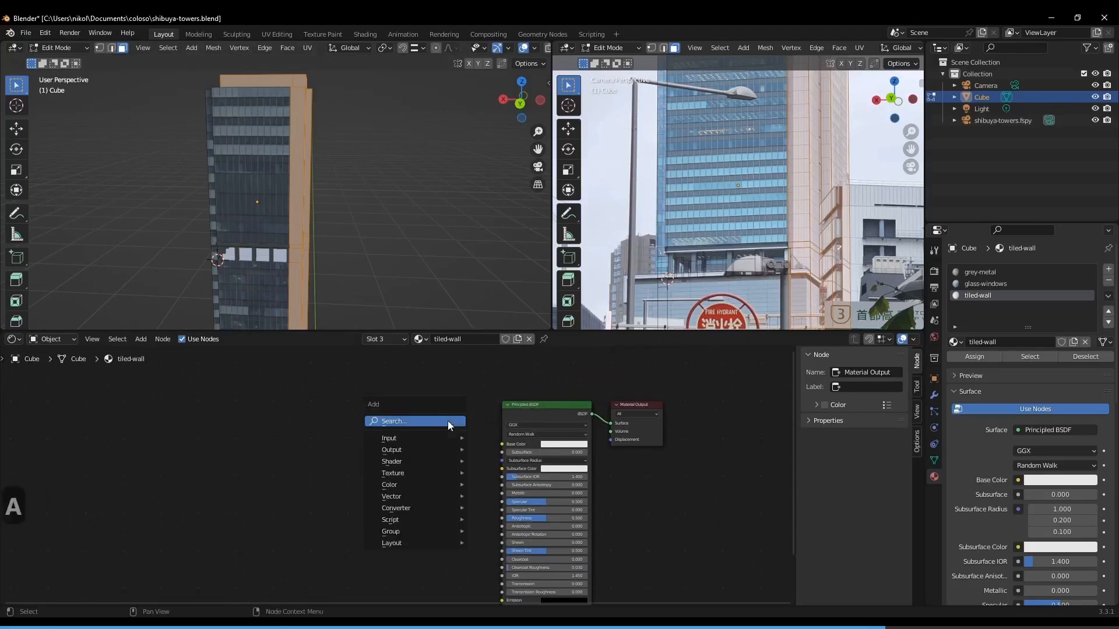
left_click(448, 420)
type("image")
key("Return")
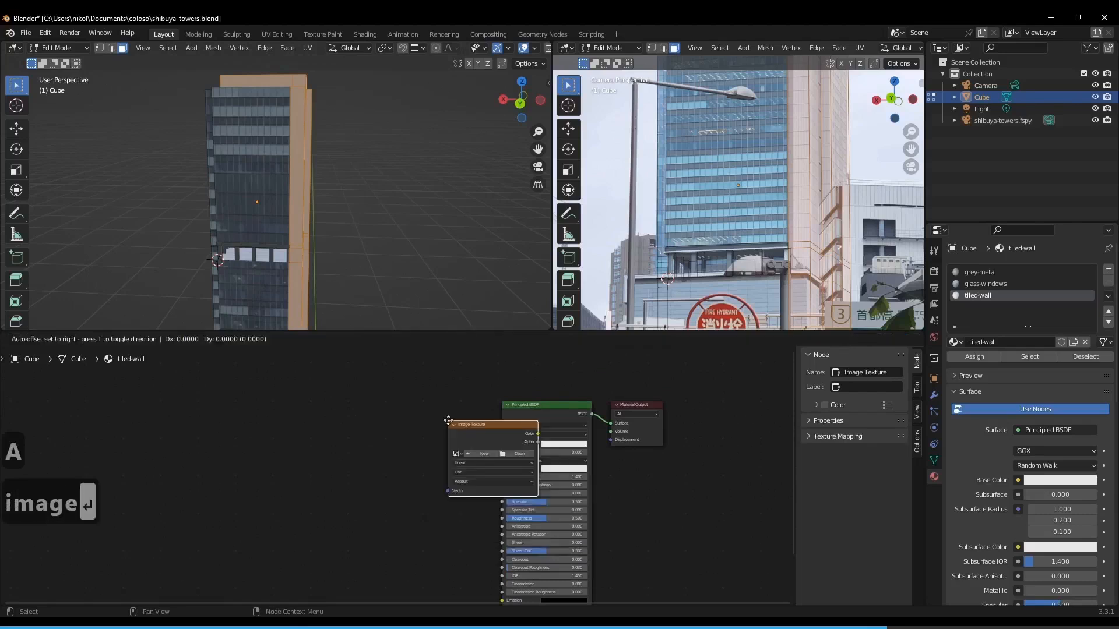
left_click(385, 413)
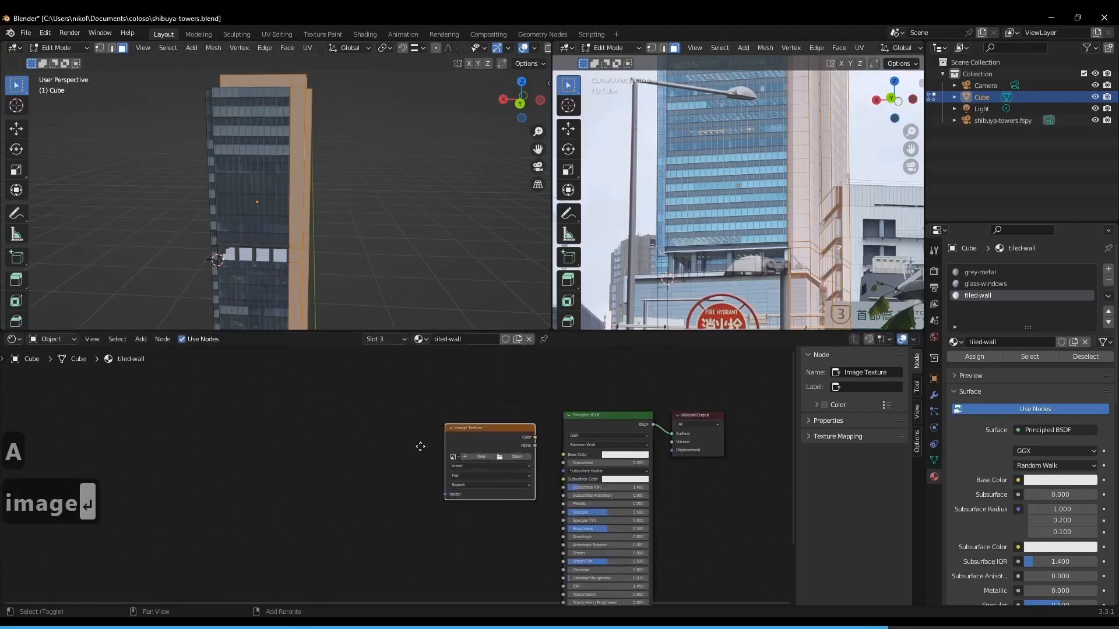
Add a Mapping node before the Image Texture node.
key("Home")
key("shift+a")
left_click(443, 464)
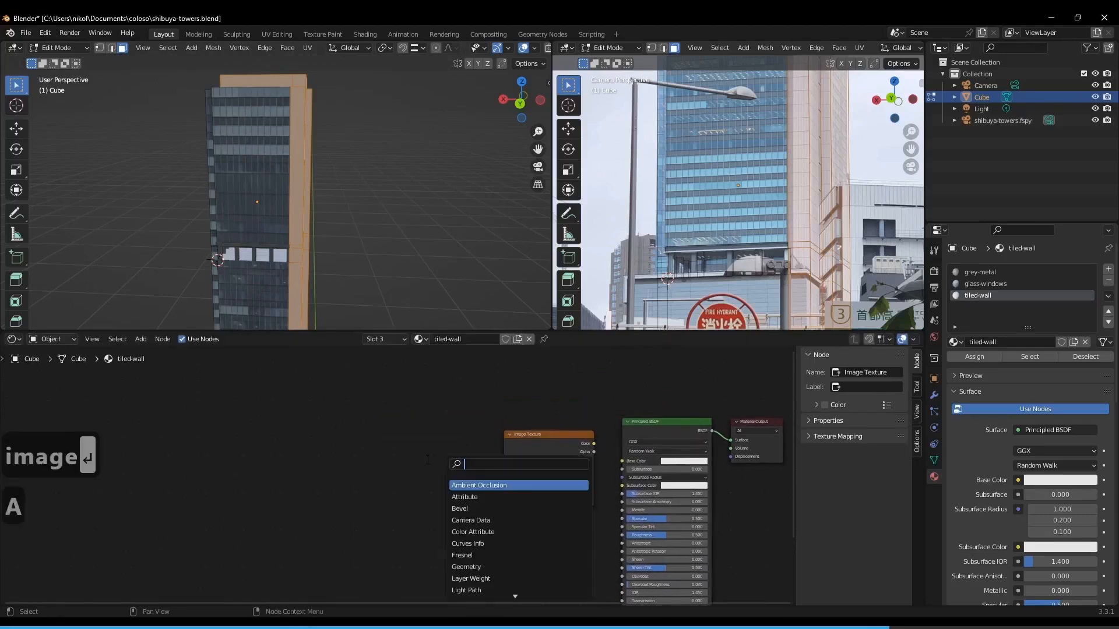
type("mapping")
key("Return")
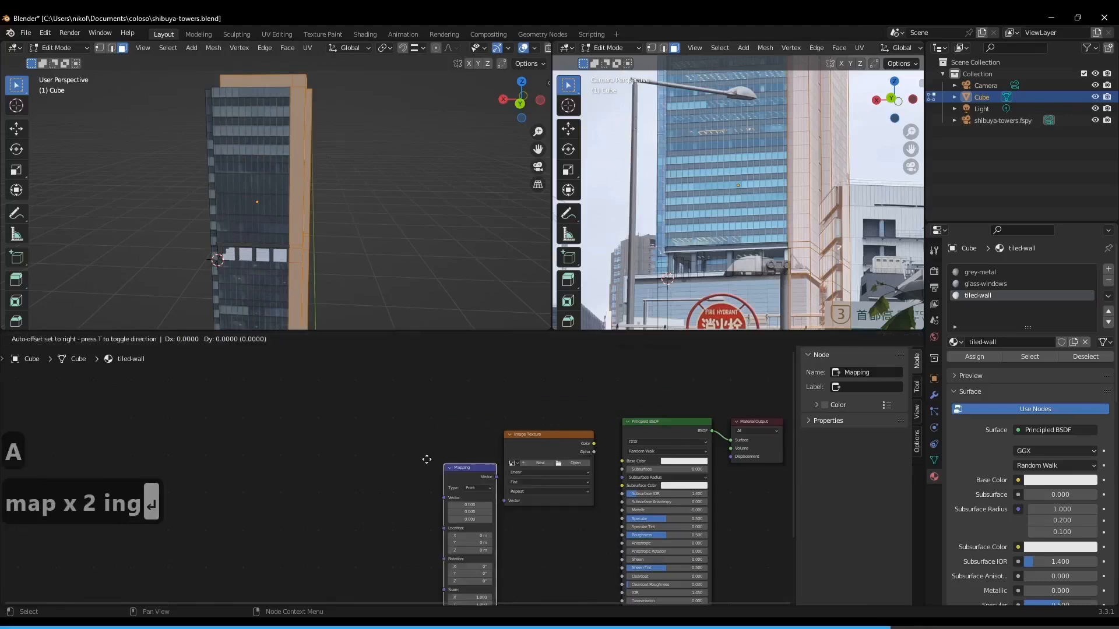
left_click(371, 426)
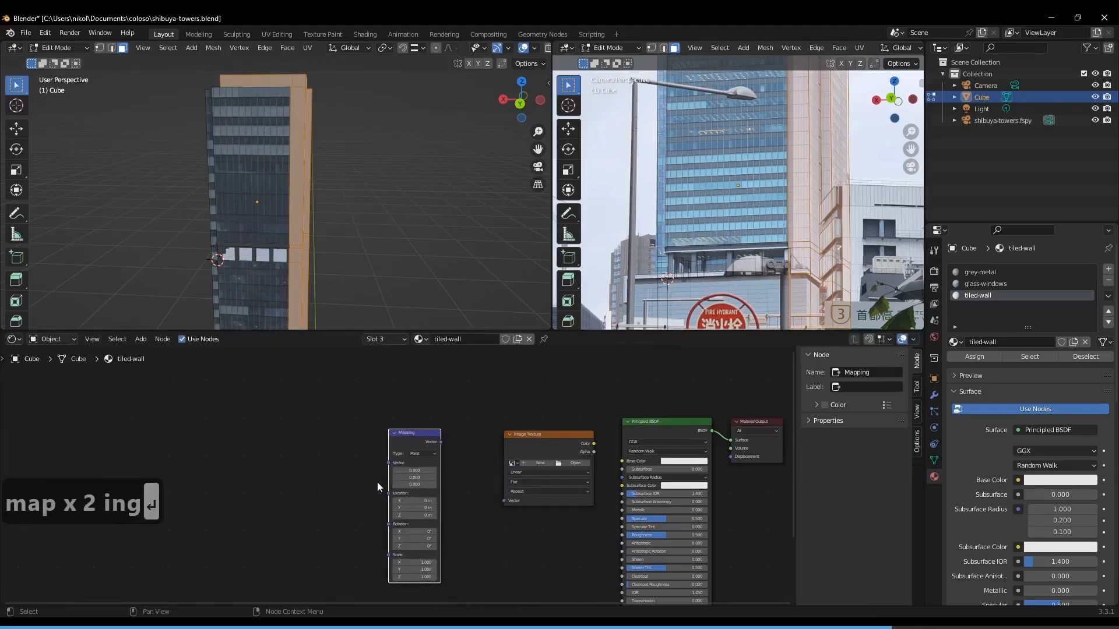
Add a Texture Coordinate node before the Mapping node.
middle_click_drag(355, 514, 419, 507)
left_click(408, 506)
key("shift+a")
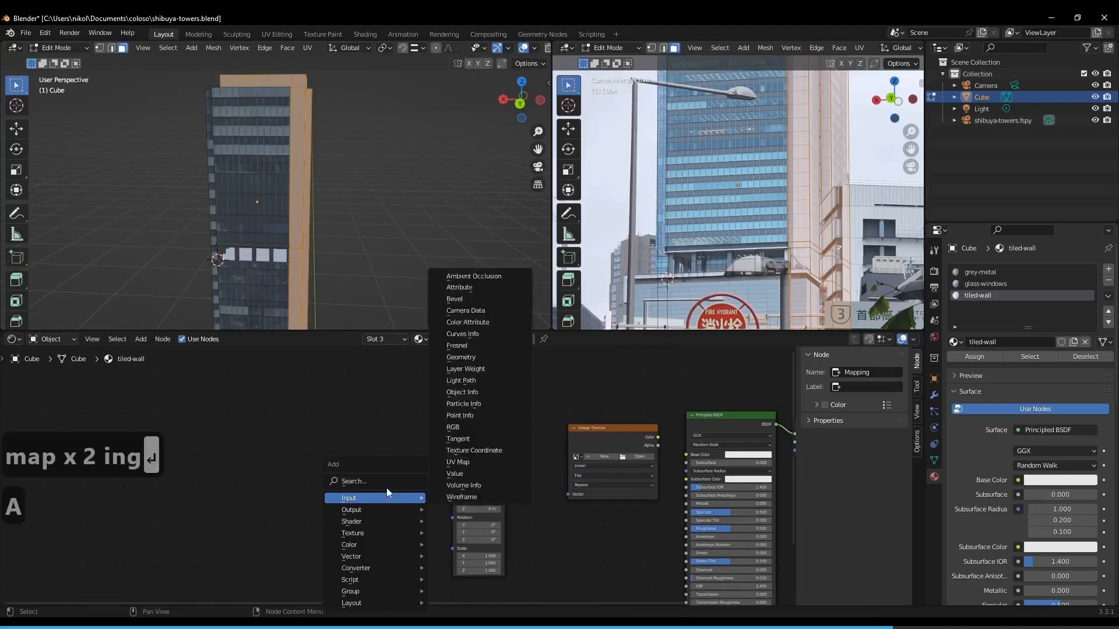
left_click(361, 481)
type("texture coo")
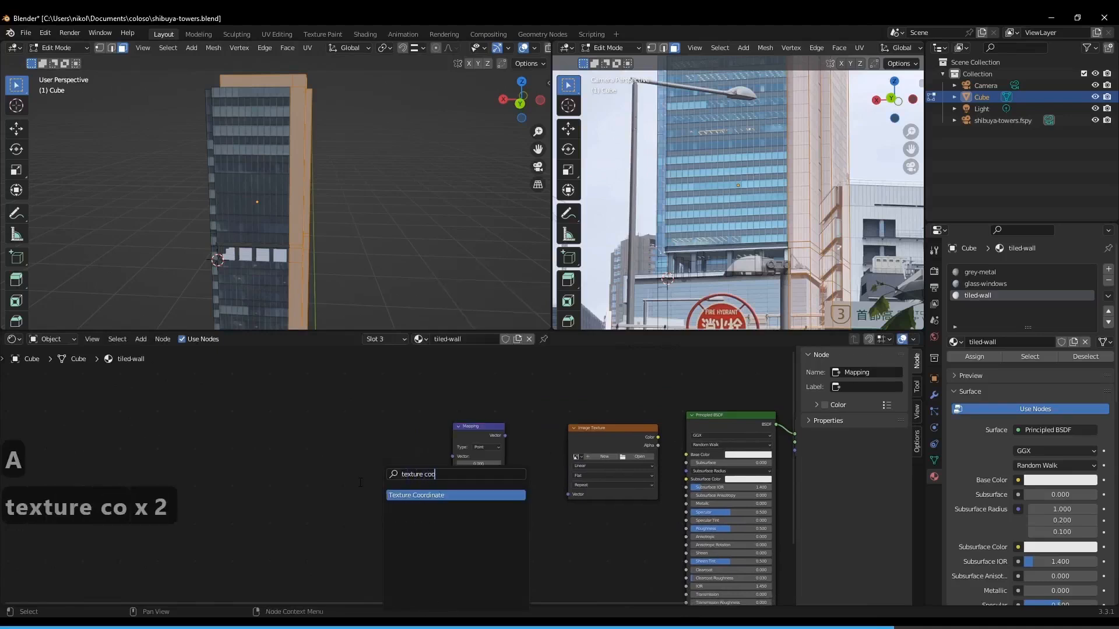
key("Return")
left_click(388, 464)
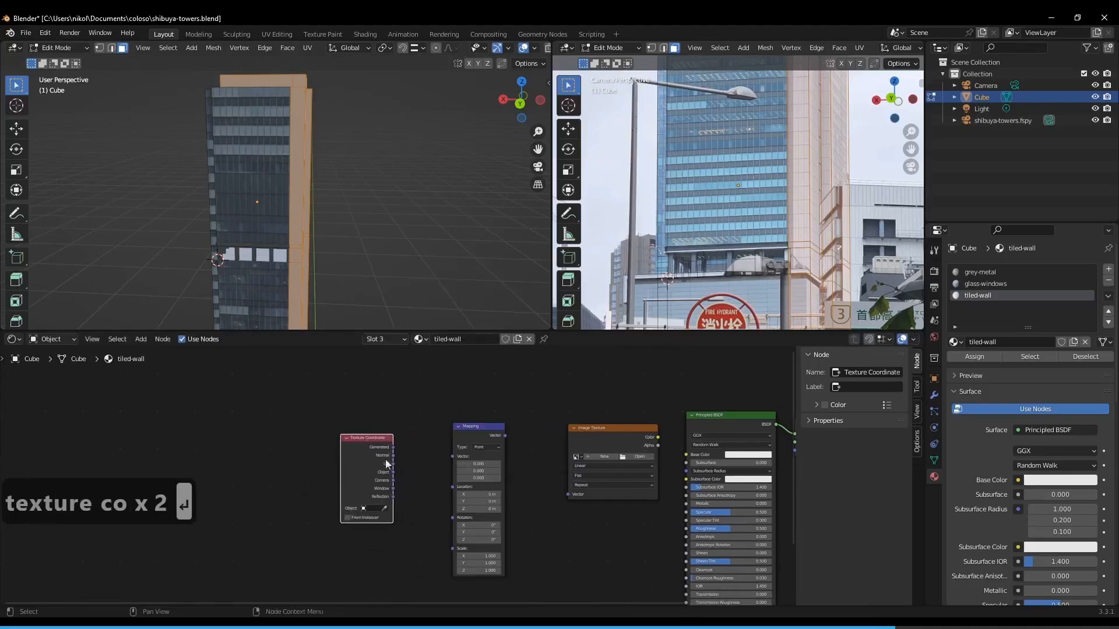
Link Texture Coordinate UV through Mapping to the Image Texture's Vector, and its Color output to the Principled BSDF's Base Color.
left_click_drag(393, 464, 569, 493)
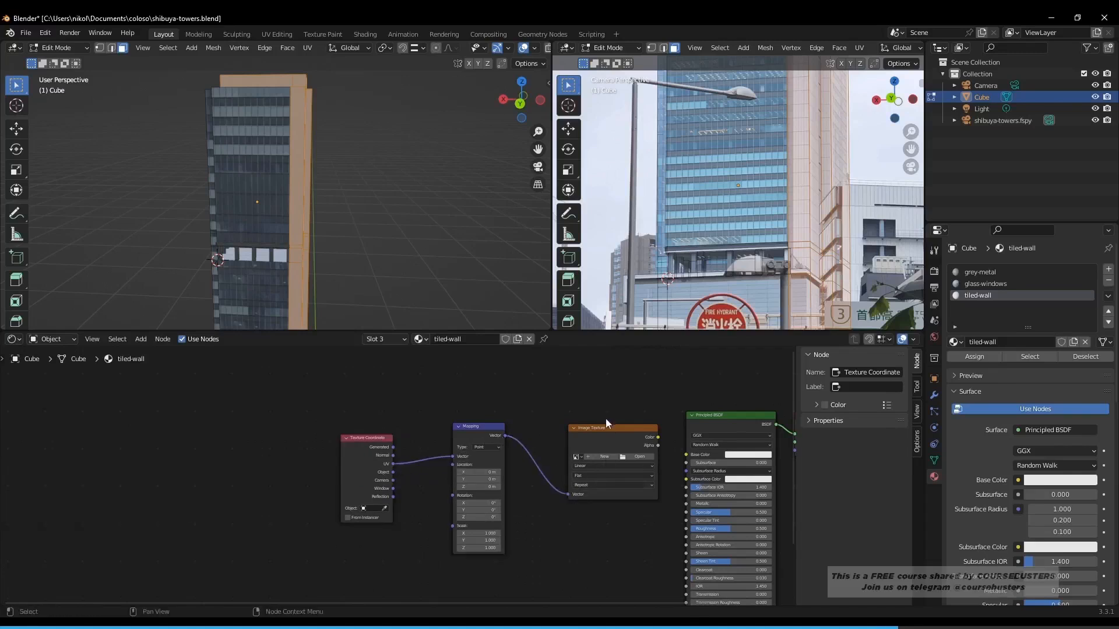
left_click_drag(607, 427, 593, 423)
middle_click_drag(649, 417, 505, 411)
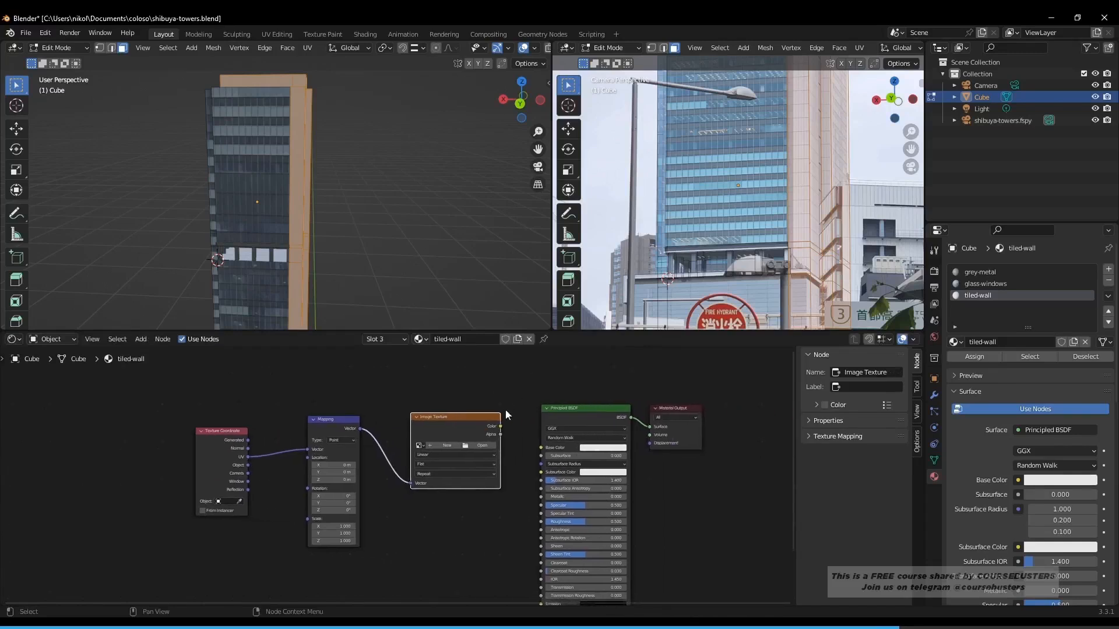
left_click_drag(501, 429, 541, 447)
middle_click_drag(374, 412, 386, 418)
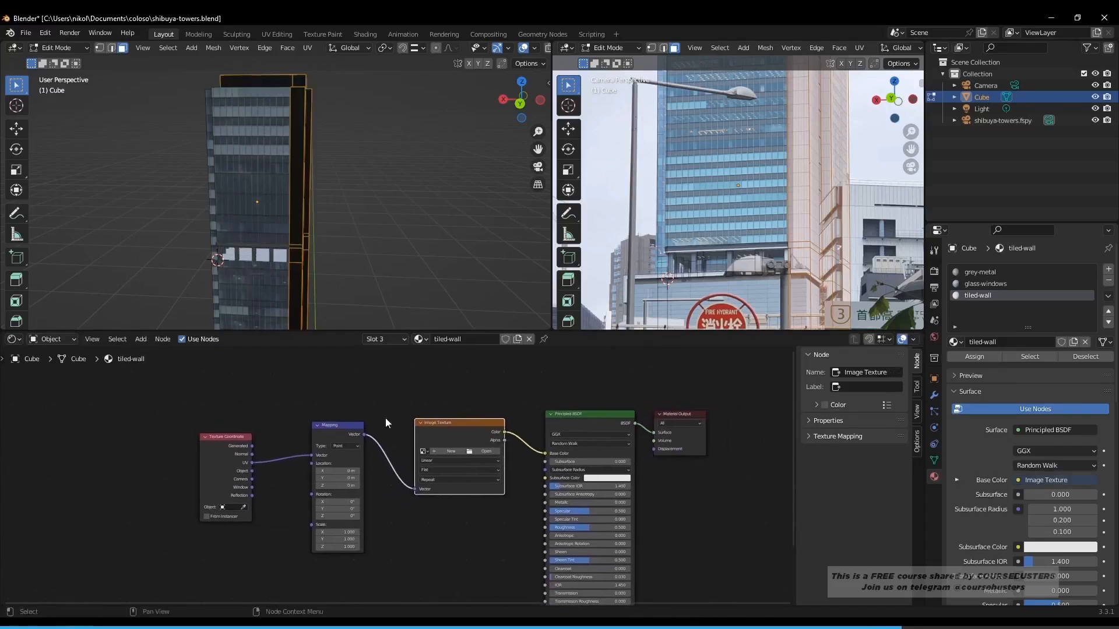
Load tiled-wall.png into the Image Texture node and check the textured walls in Object Mode before returning to Edit Mode.
left_click(484, 450)
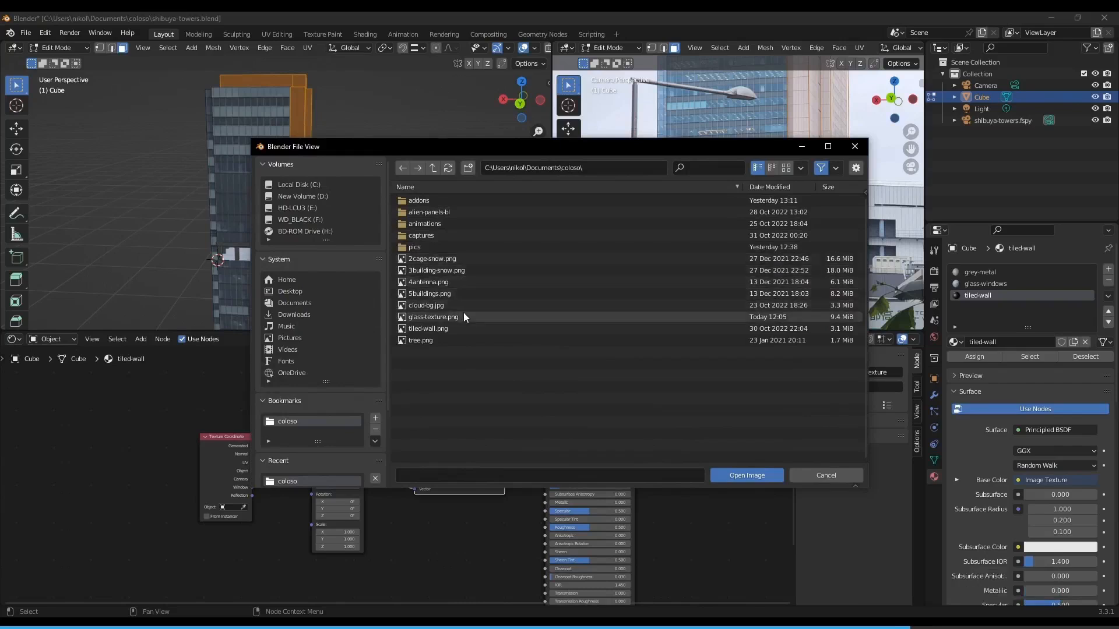
left_click(454, 328)
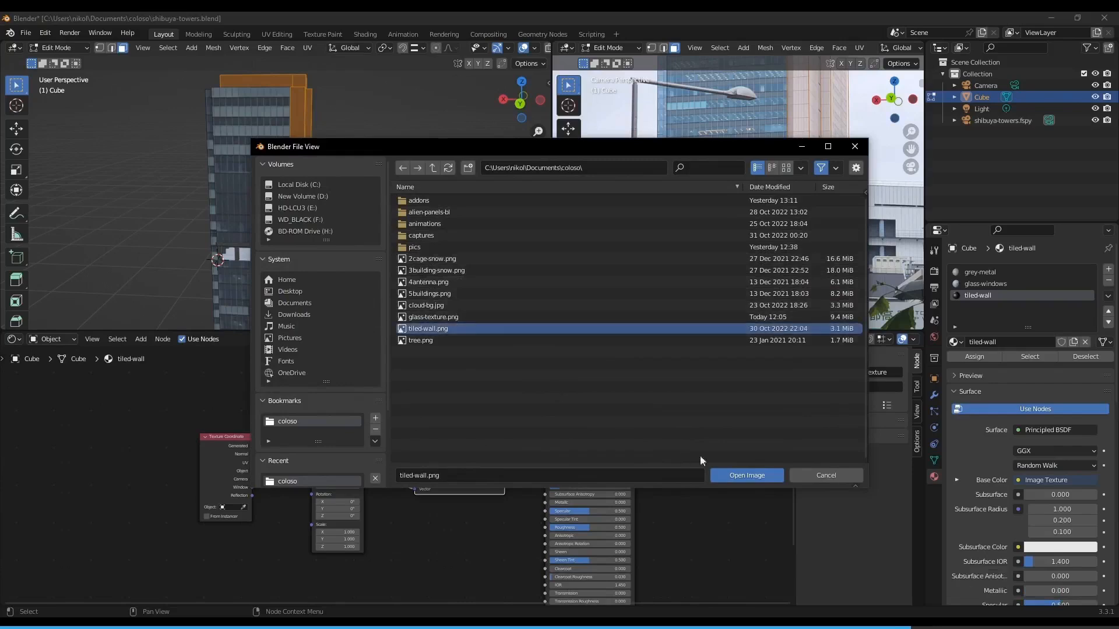
left_click(749, 476)
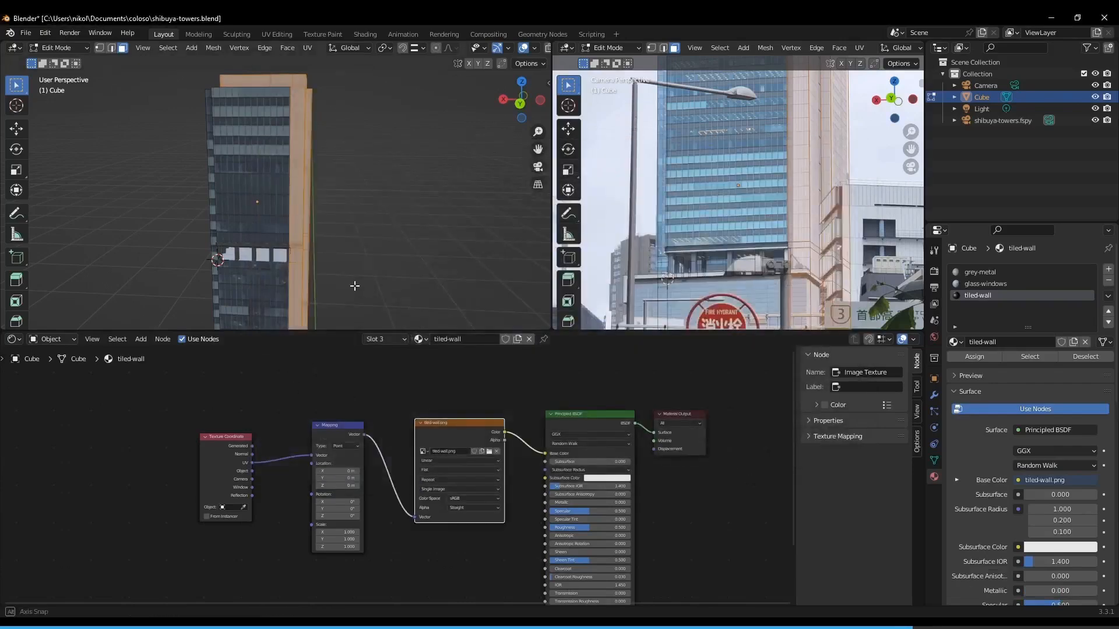
key("Tab")
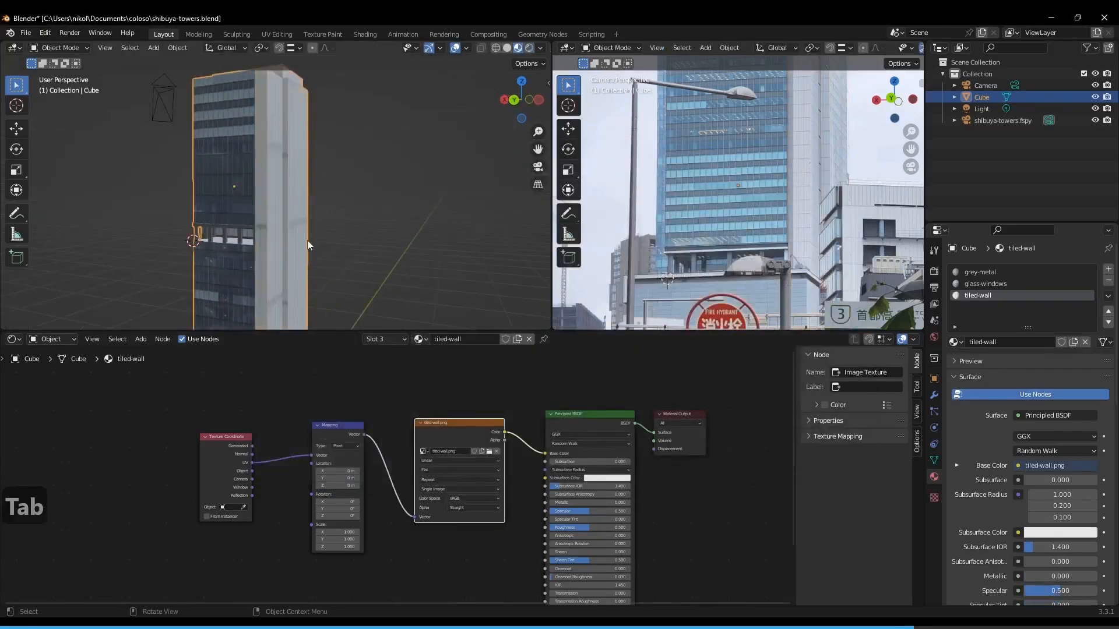
key("Tab")
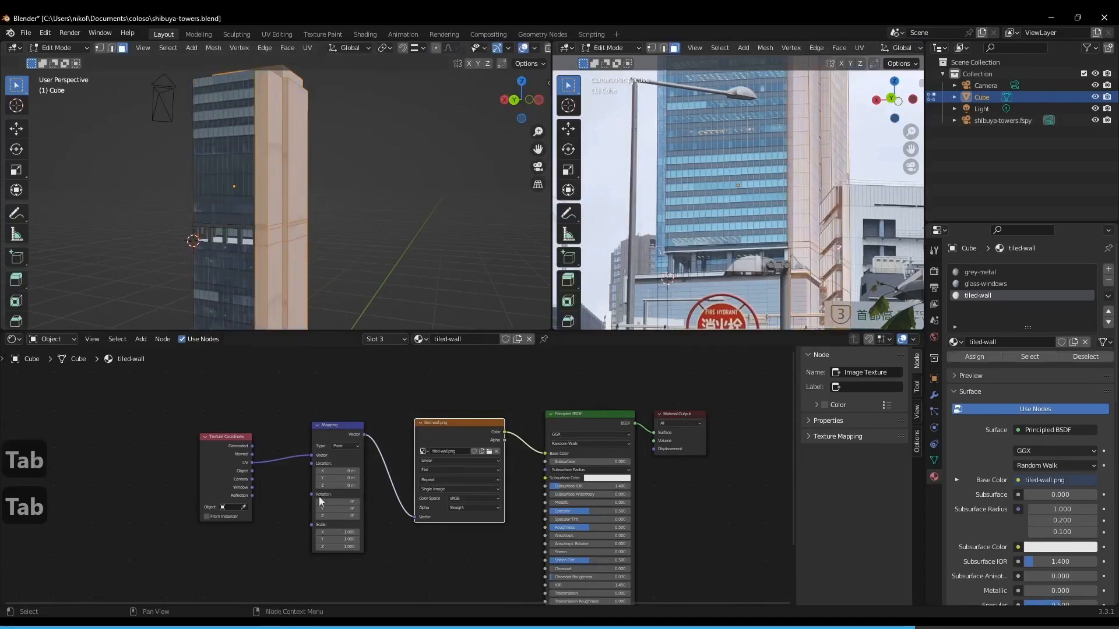
Add a Math node below the Texture Coordinate node.
left_click(268, 578)
key("shift+a")
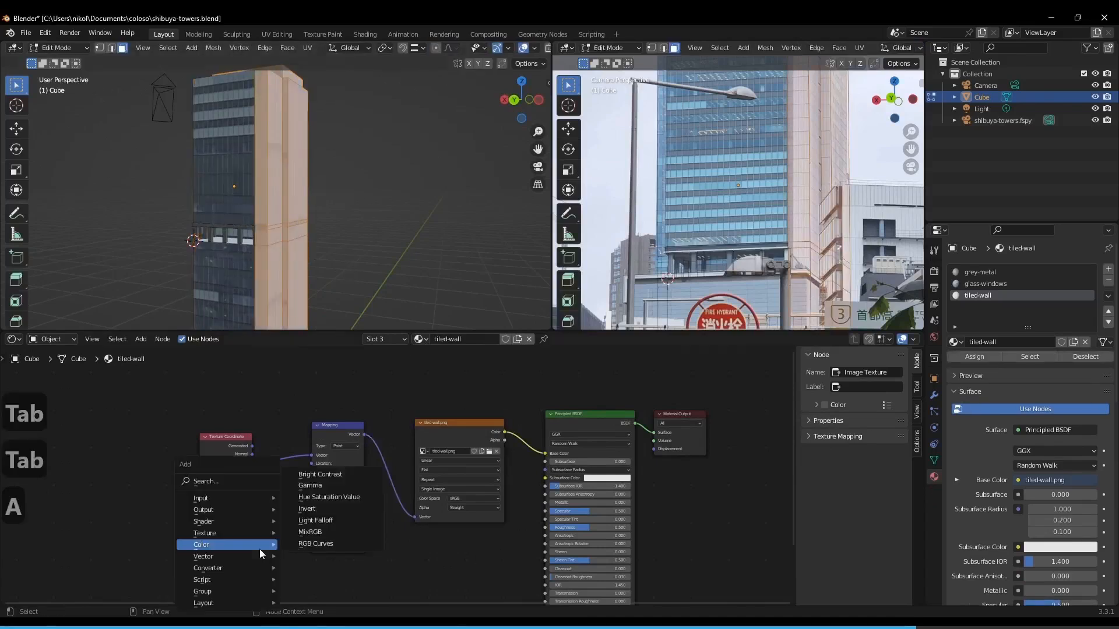
left_click(231, 496)
type("math")
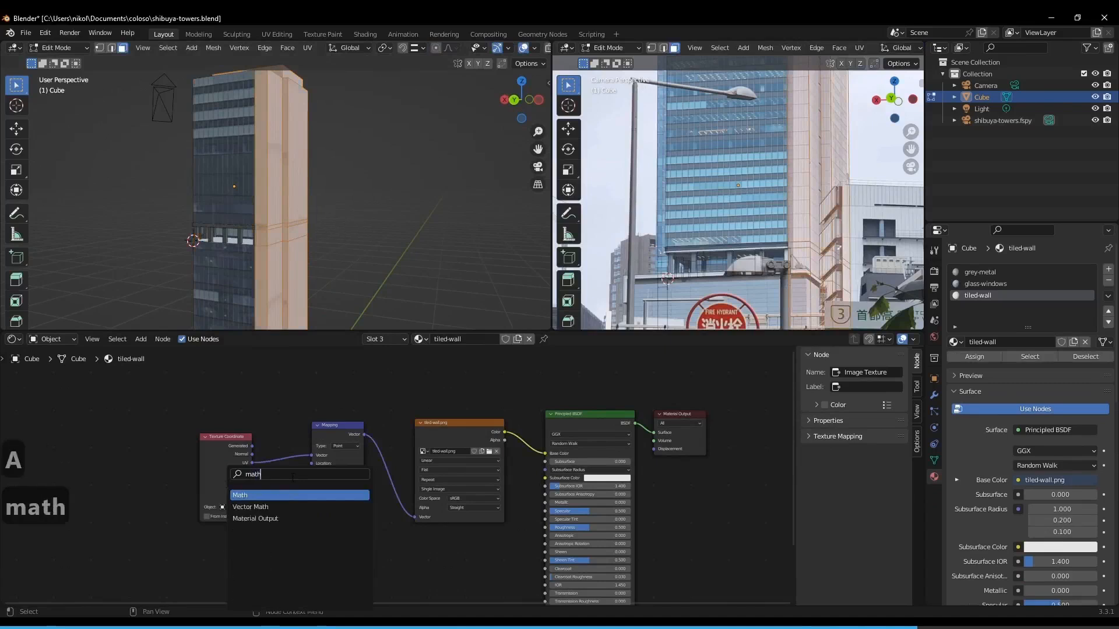
key("Return")
left_click(285, 535)
Connect the Math node's Value to the Mapping node's Scale, set its first value to 2.700, and compare the tiles with the reference photo.
left_click_drag(277, 551, 312, 524)
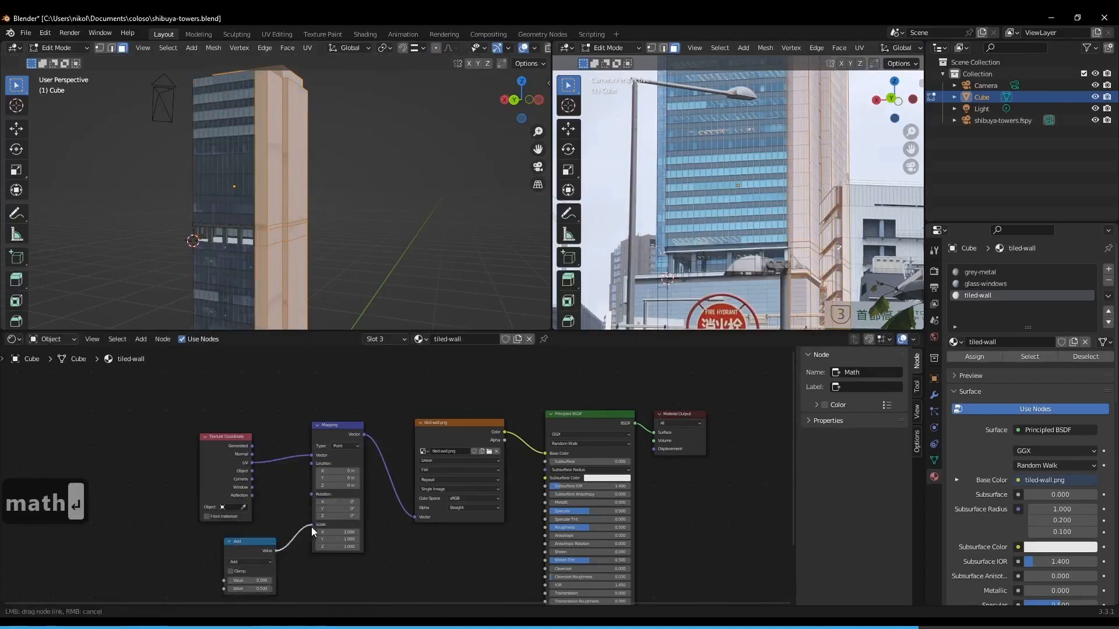
left_click_drag(250, 580, 291, 581)
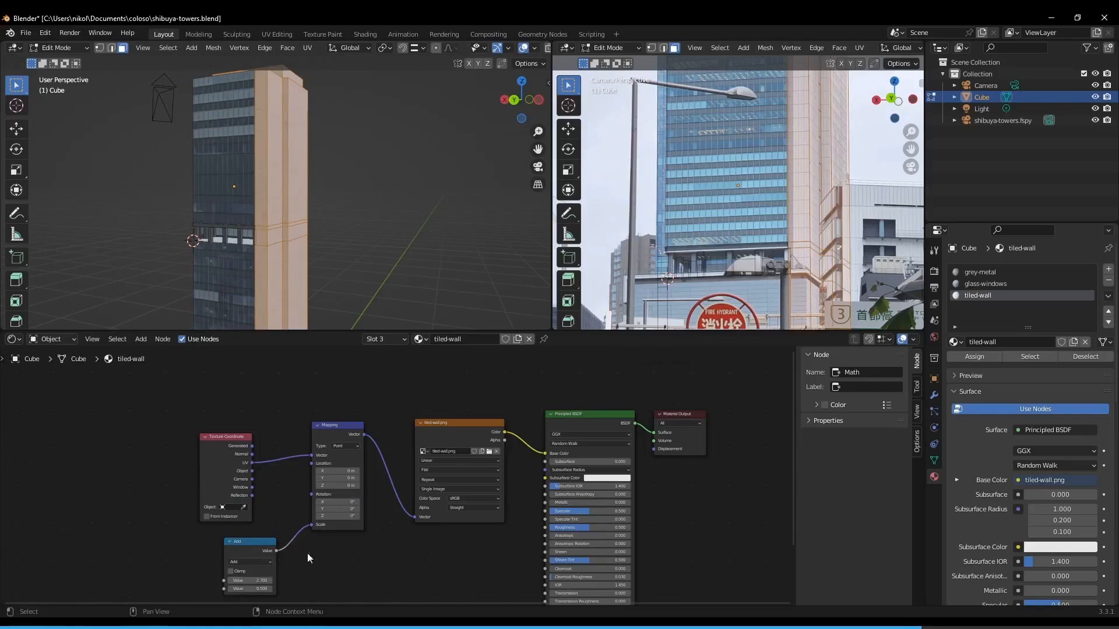
middle_click_drag(821, 111, 786, 227, "shift")
scroll(765, 111, "up", 2)
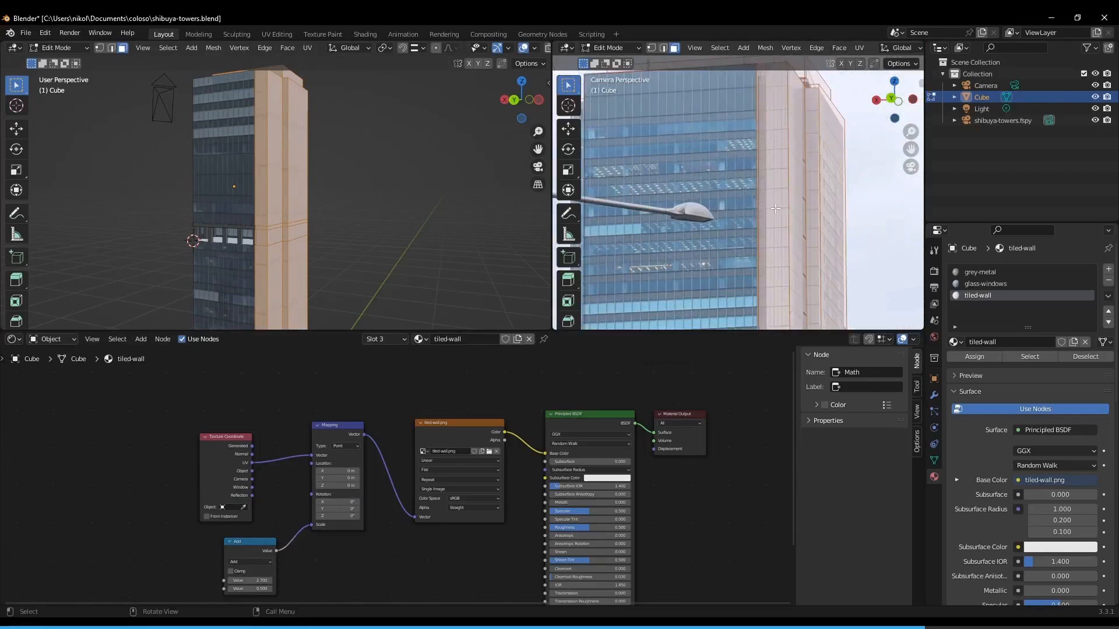
Adjust the tiled-wall Math node's first value to shrink the tiles and match the reference photo.
left_click_drag(259, 582, 260, 582)
left_click_drag(260, 582, 267, 582)
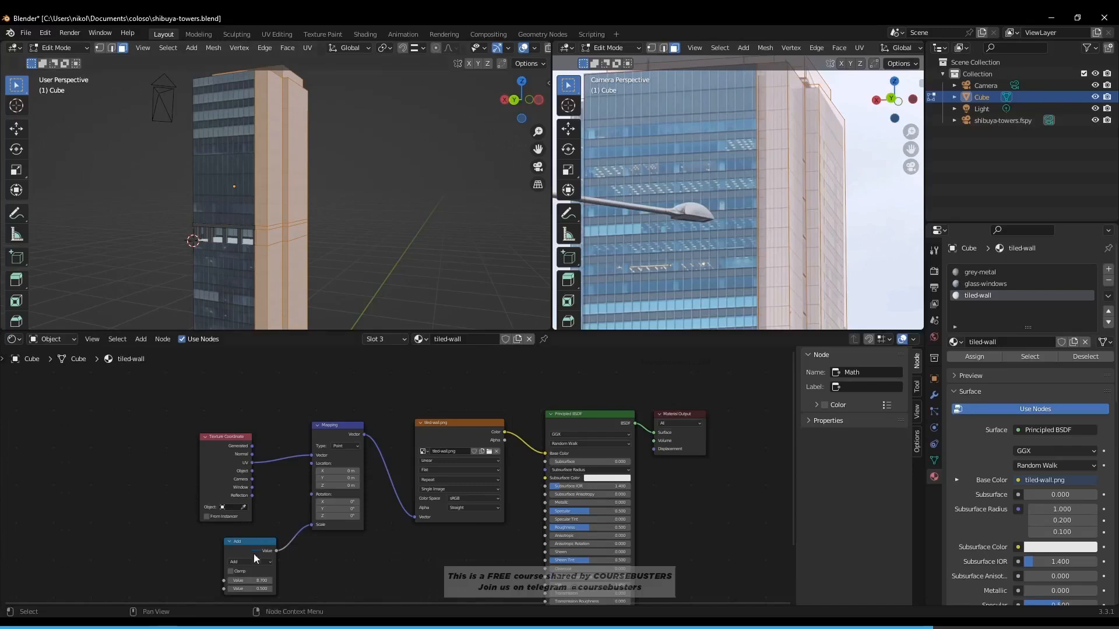
left_click_drag(263, 581, 268, 581)
Switch the node area to the UV Editor and try moving the tiled-wall UV islands over the texture.
left_click(14, 338)
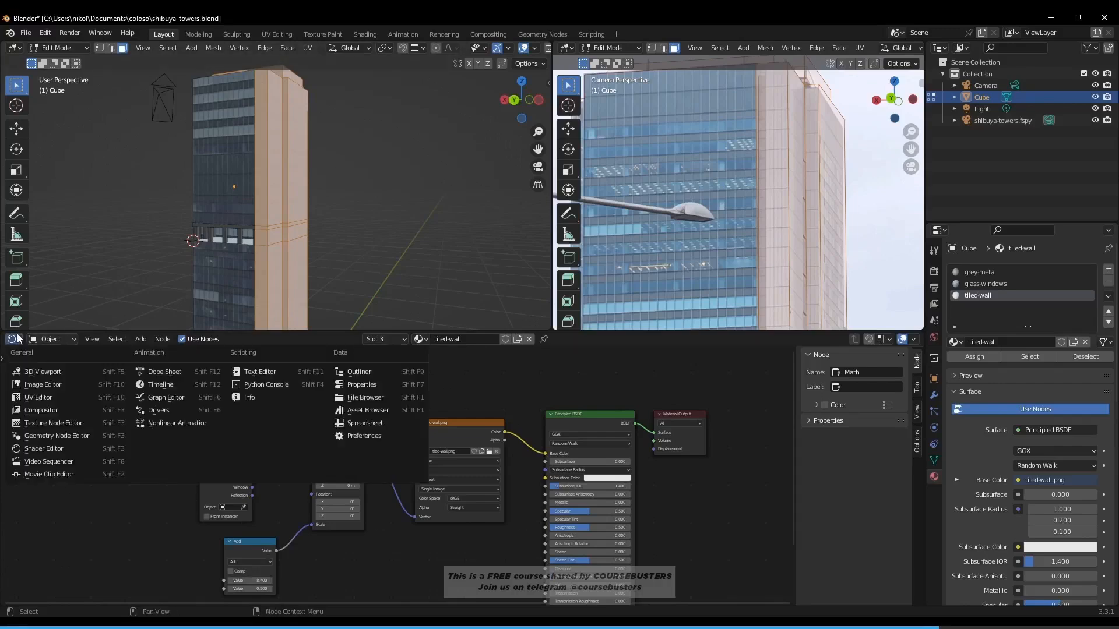
left_click(37, 397)
scroll(467, 463, "down", 6)
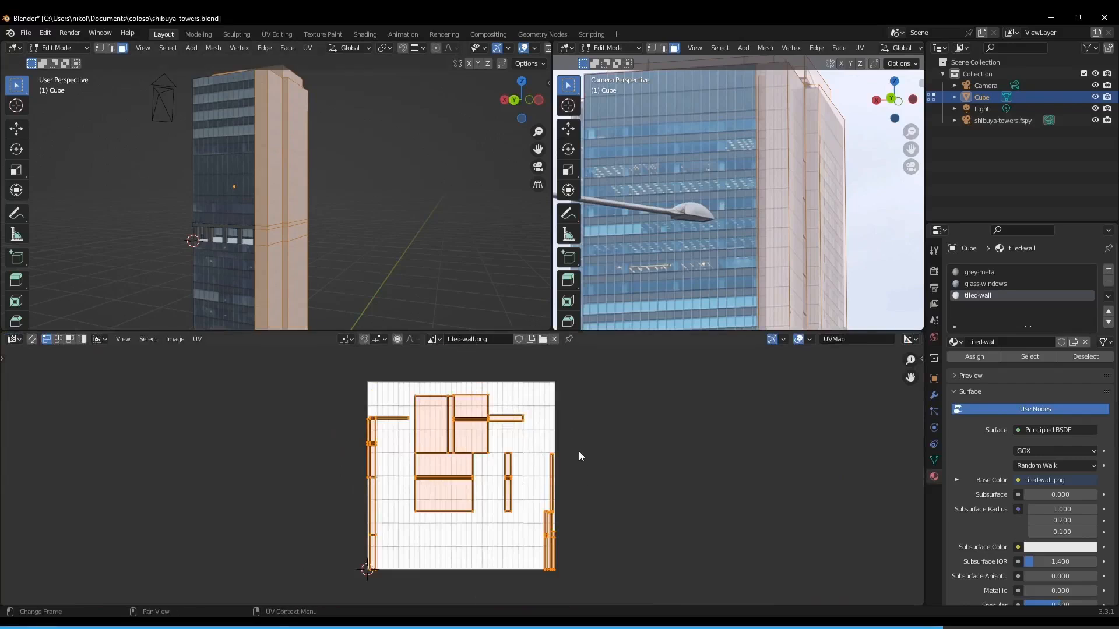
key("g")
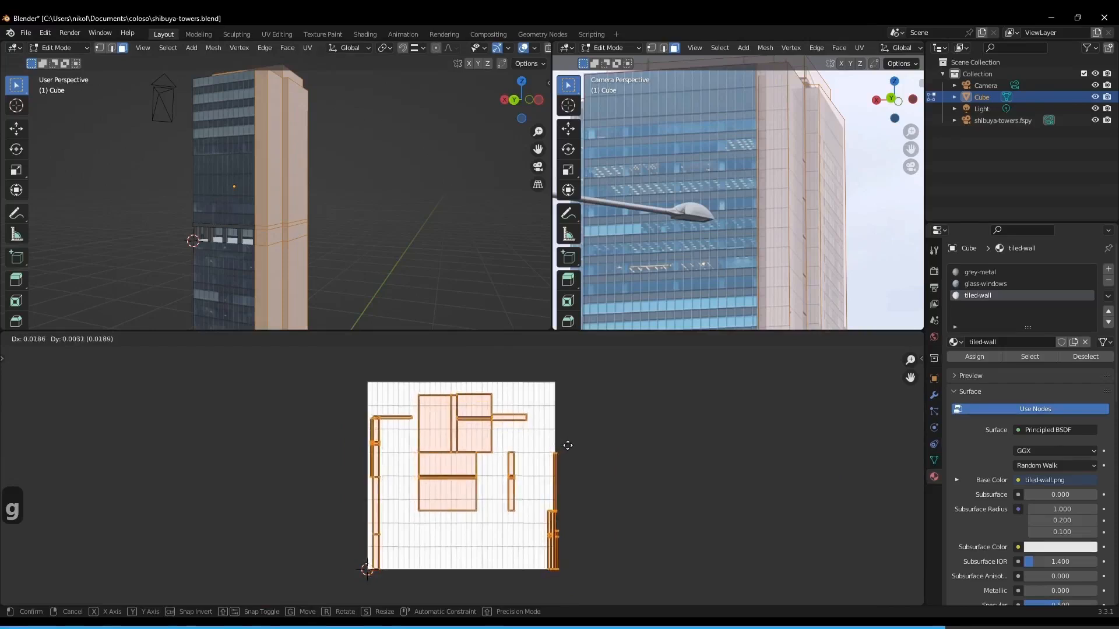
left_click(565, 446)
Select the faces of the corner strip beside the glass facade and shift their UVs about 0.005 up along Y.
scroll(386, 217, "up", 2)
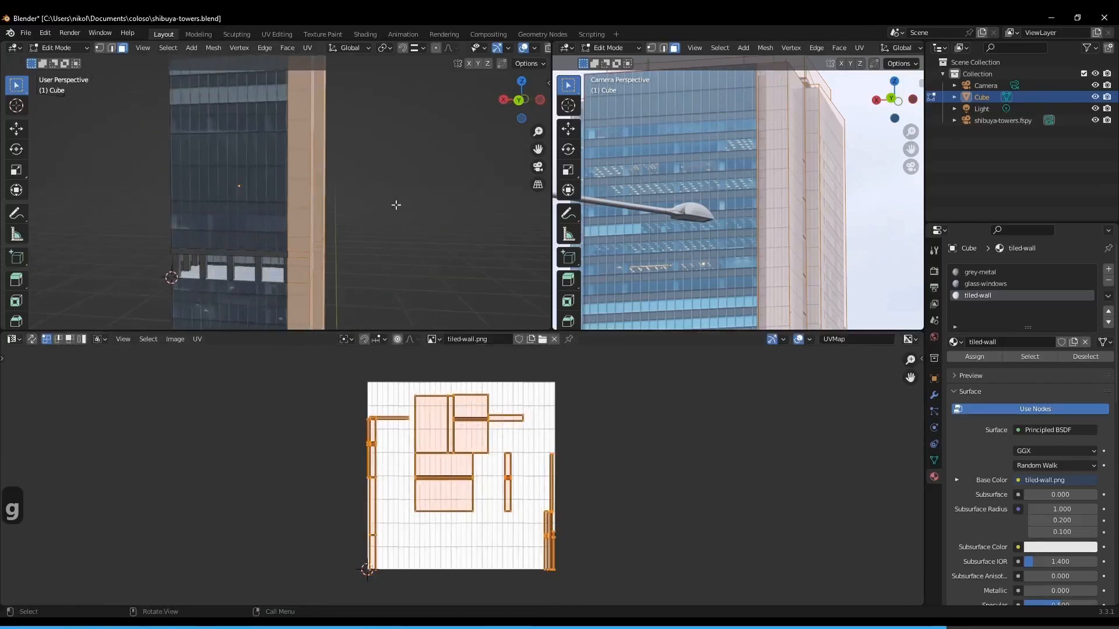
scroll(324, 175, "down", 4)
left_click(266, 153)
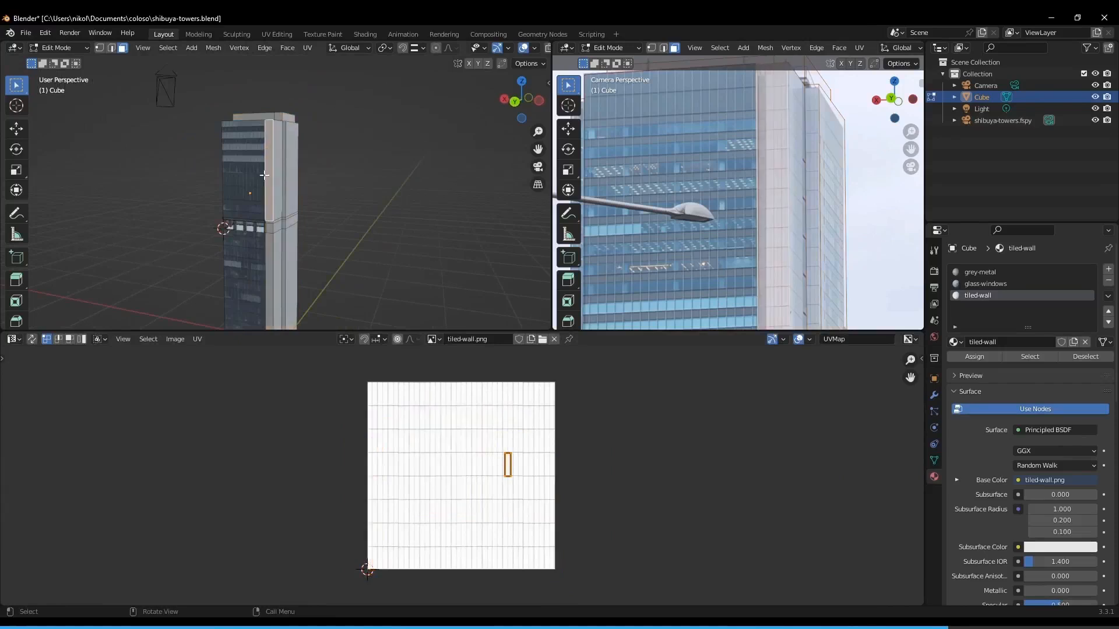
left_click(268, 228, "shift")
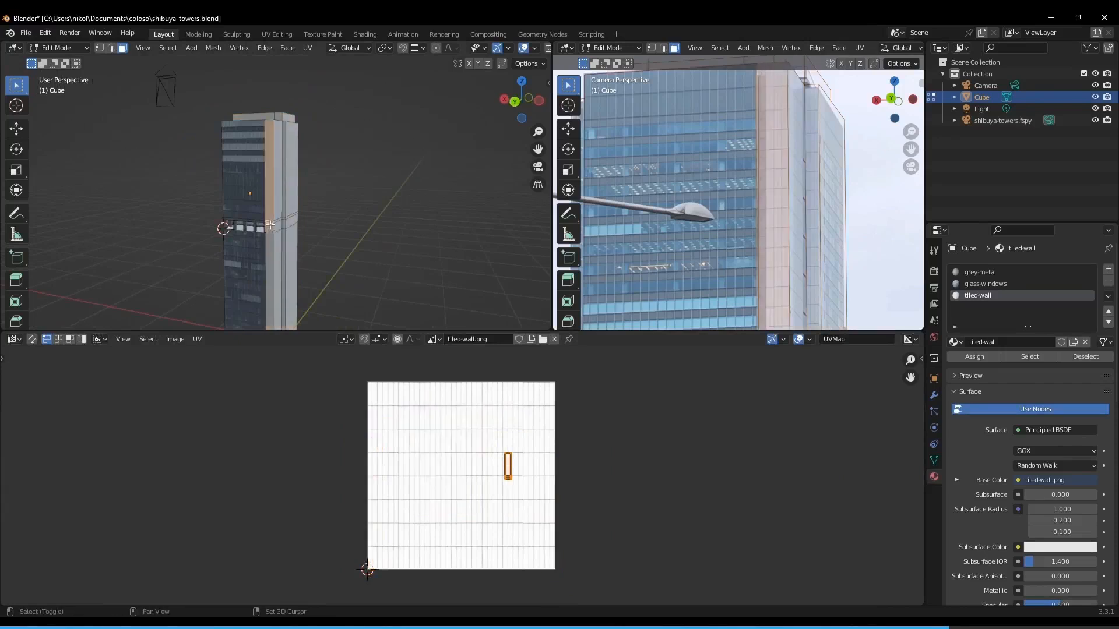
left_click(271, 235, "shift")
scroll(286, 232, "down", 2)
scroll(332, 146, "up", 4)
scroll(355, 373, "up", 1)
middle_click_drag(340, 133, 356, 221, "shift")
scroll(353, 252, "up", 3)
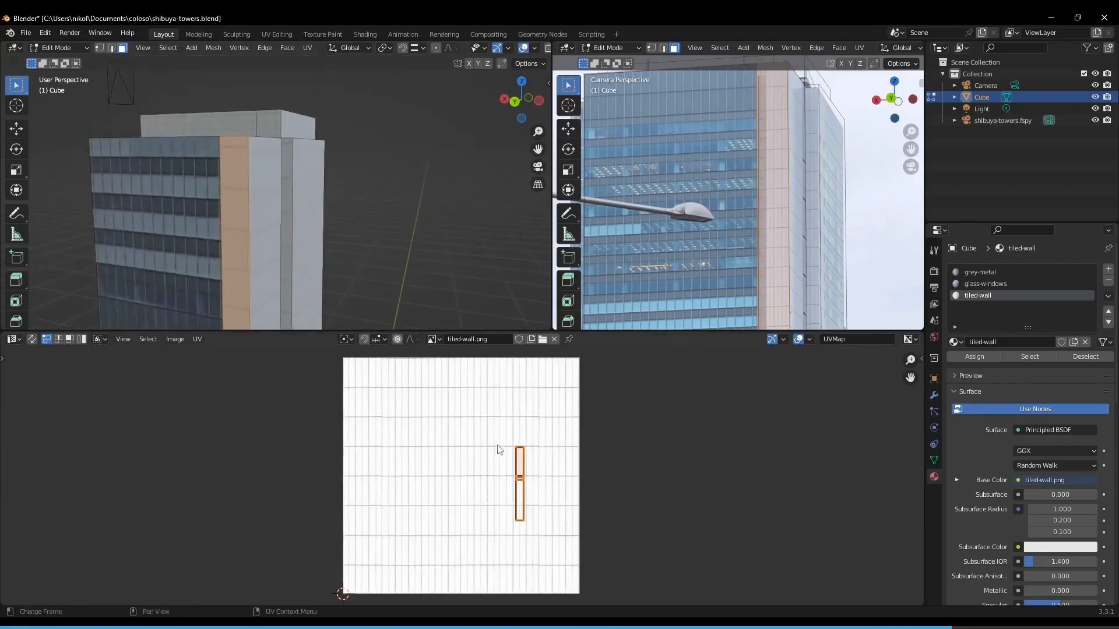
key("g")
key("y")
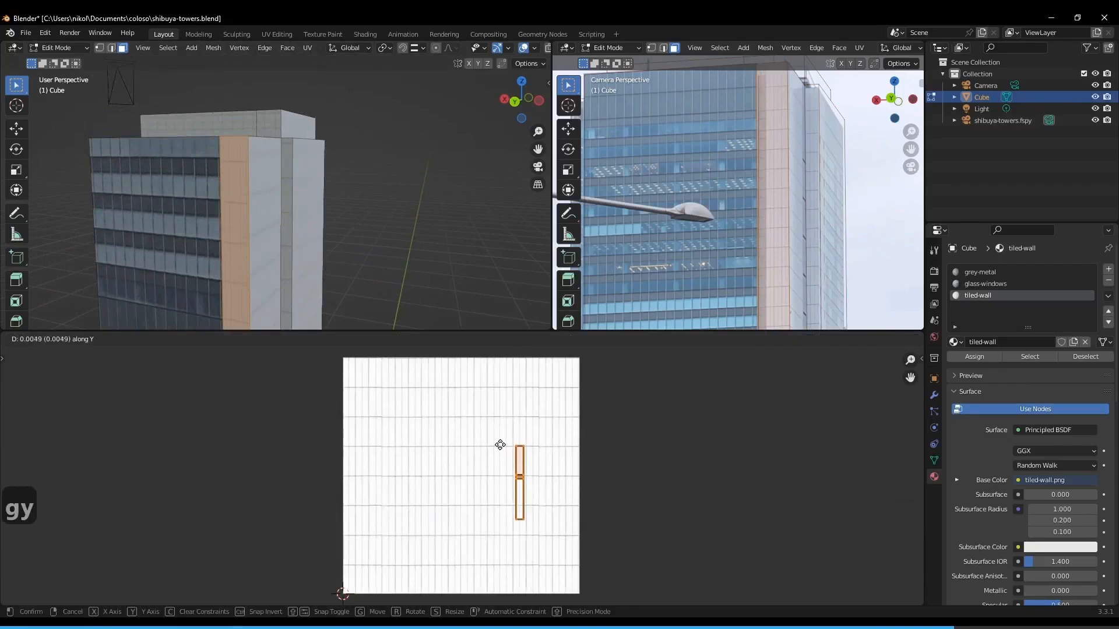
left_click(500, 445)
Examine the corner strip and glass facade from several angles, comparing them with the reference photo in Object Mode.
scroll(349, 240, "down", 5)
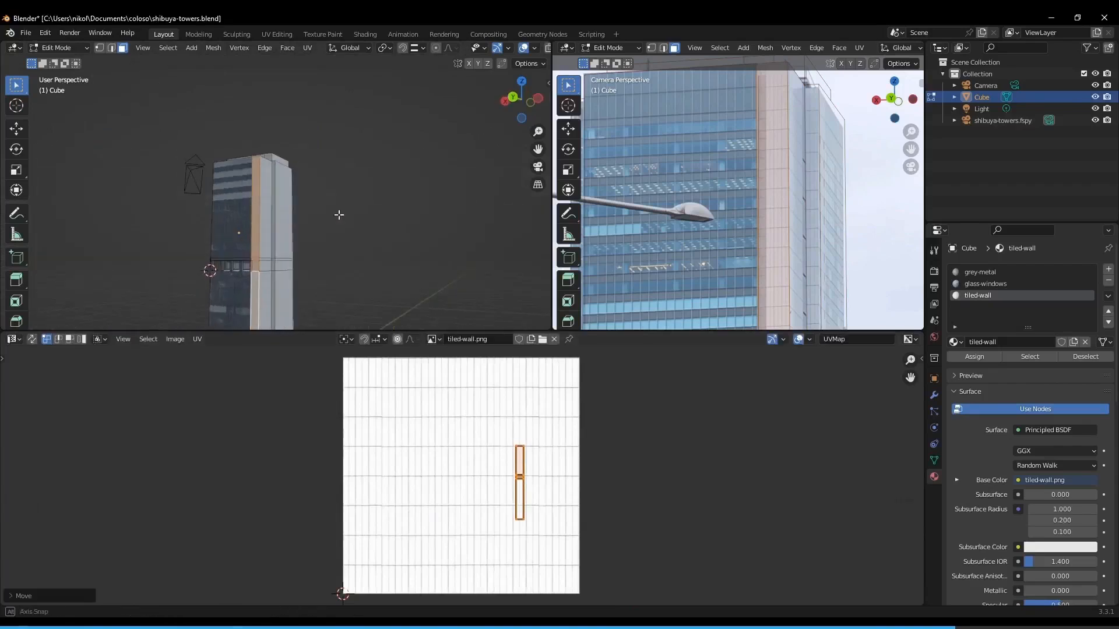
scroll(338, 215, "up", 5)
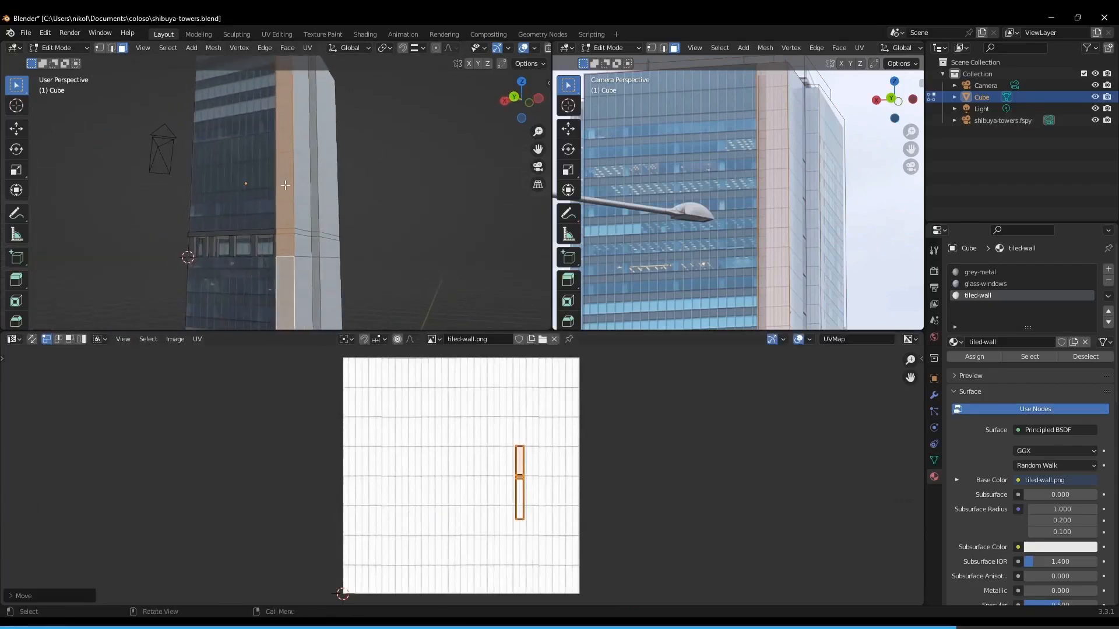
middle_click_drag(388, 176, 330, 192)
middle_click_drag(188, 168, 279, 165)
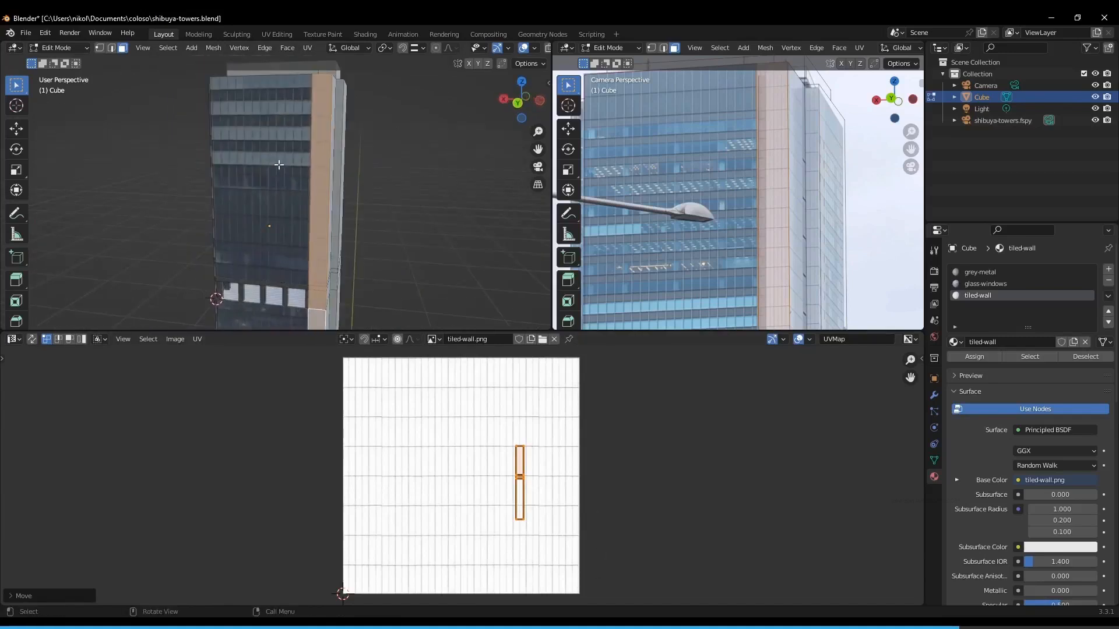
key("Tab")
key("Tab")
left_click(285, 210)
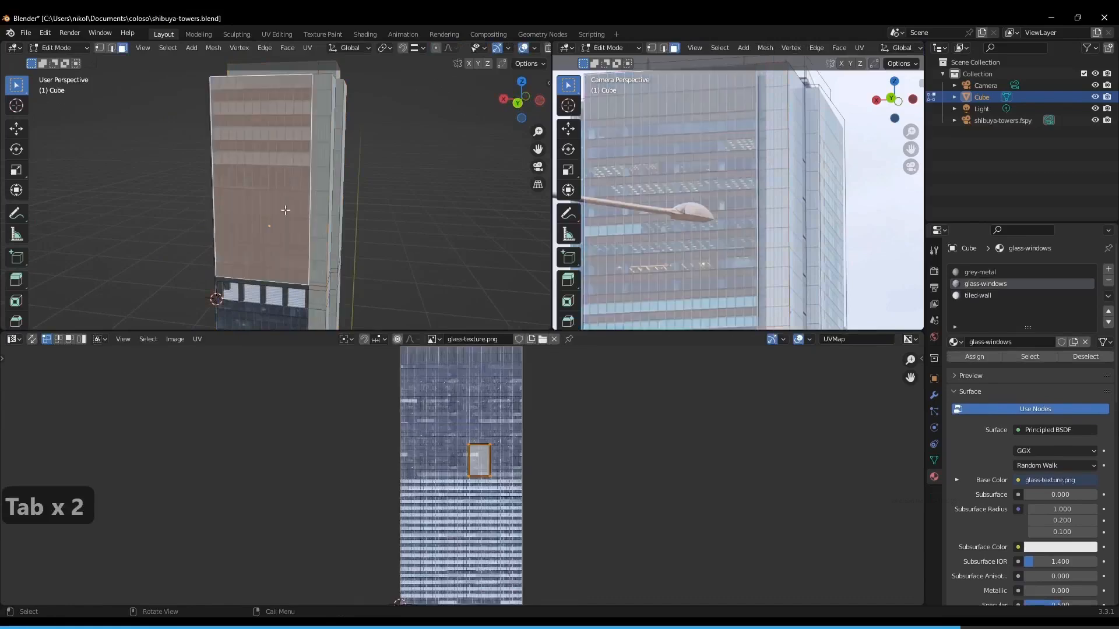
key("Tab")
scroll(372, 208, "down", 5)
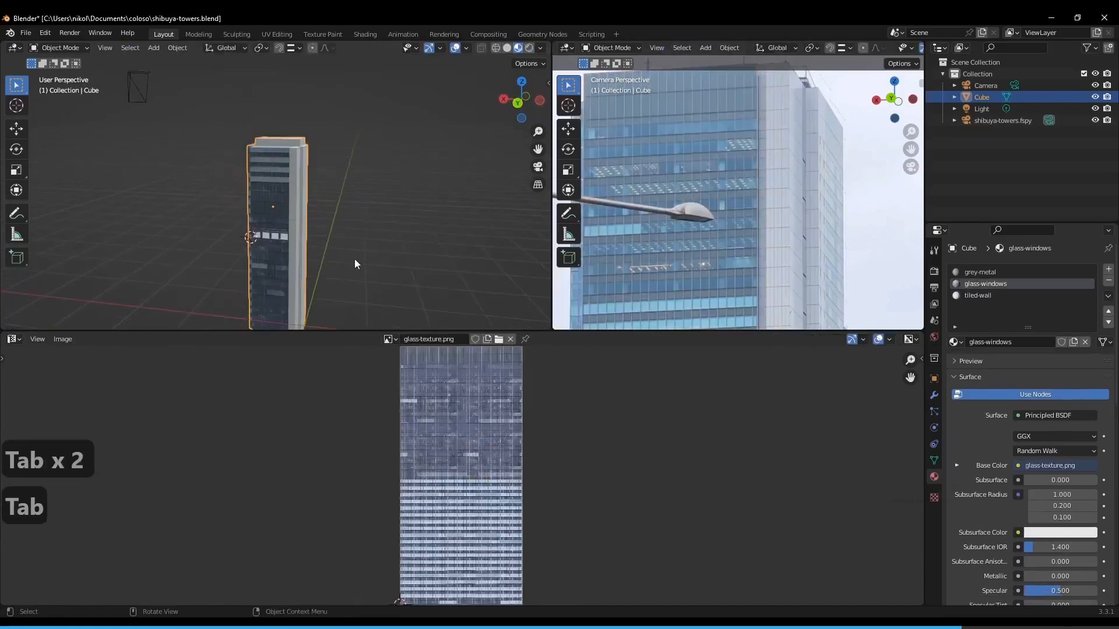
middle_click_drag(354, 259, 362, 202, "shift")
scroll(365, 202, "up", 4)
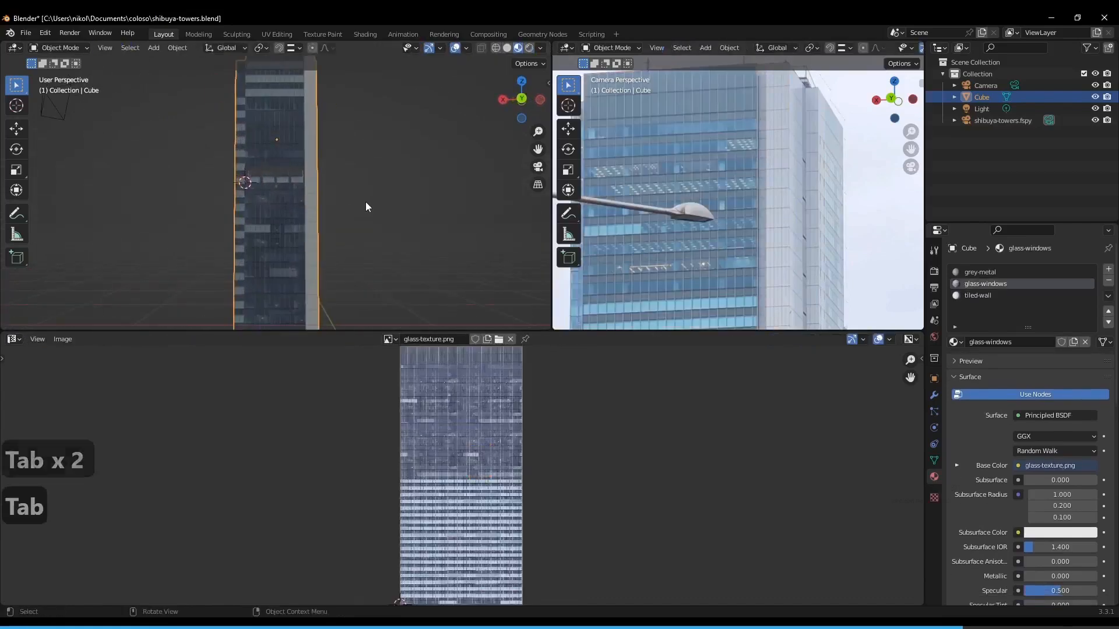
key("Tab")
key("Tab")
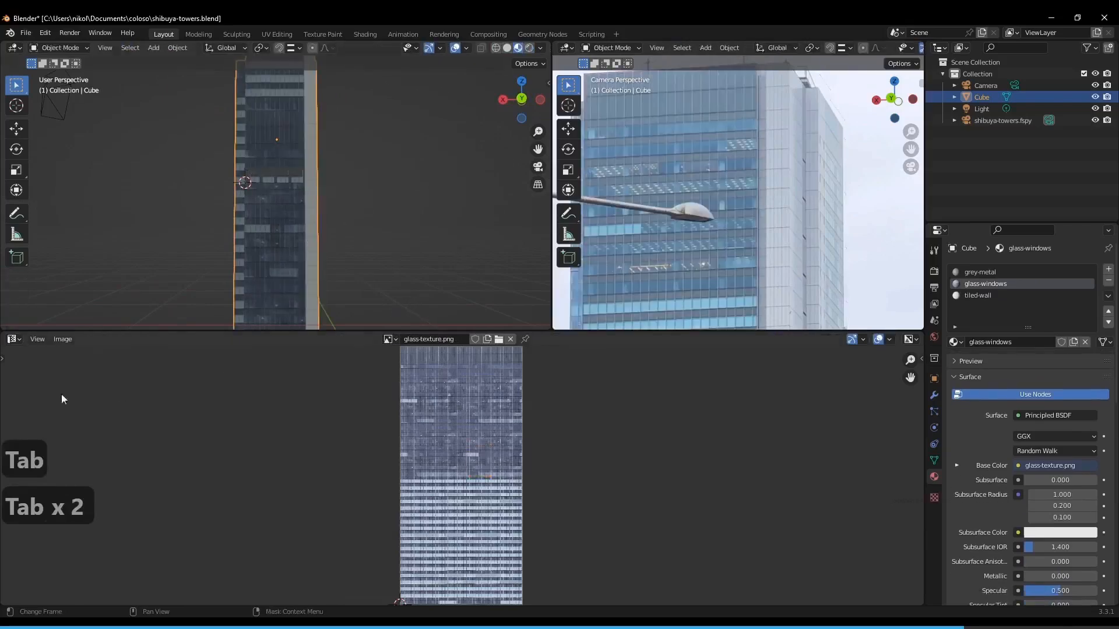
Bring up the glass-windows material in the Shader Editor and raise its Math node's first value to shrink the window pattern.
left_click(12, 339)
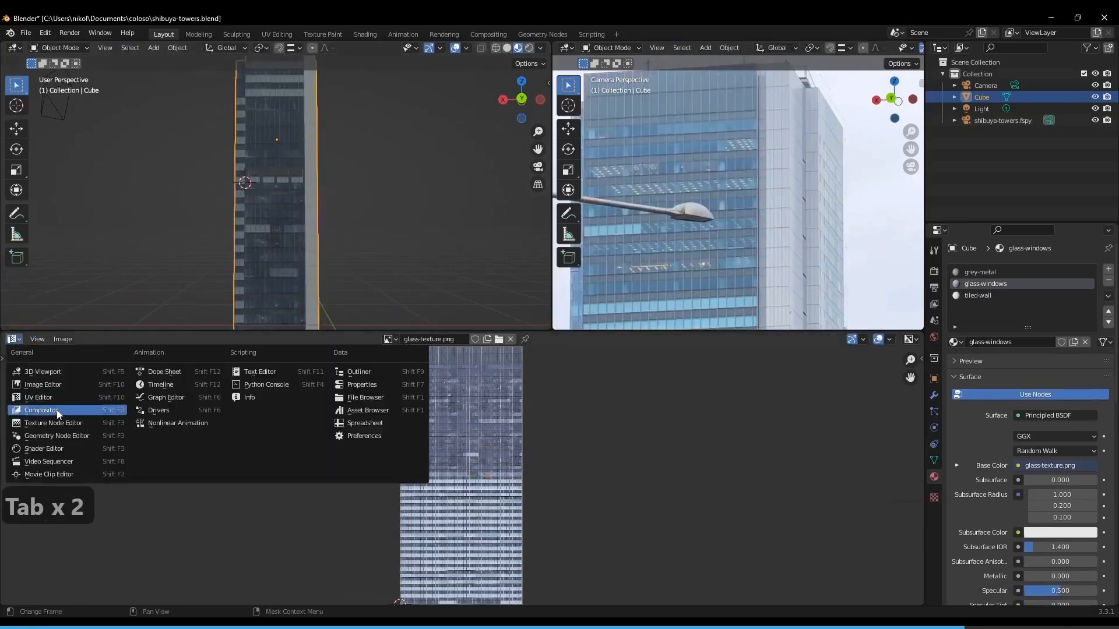
left_click(64, 445)
middle_click_drag(374, 523, 373, 443)
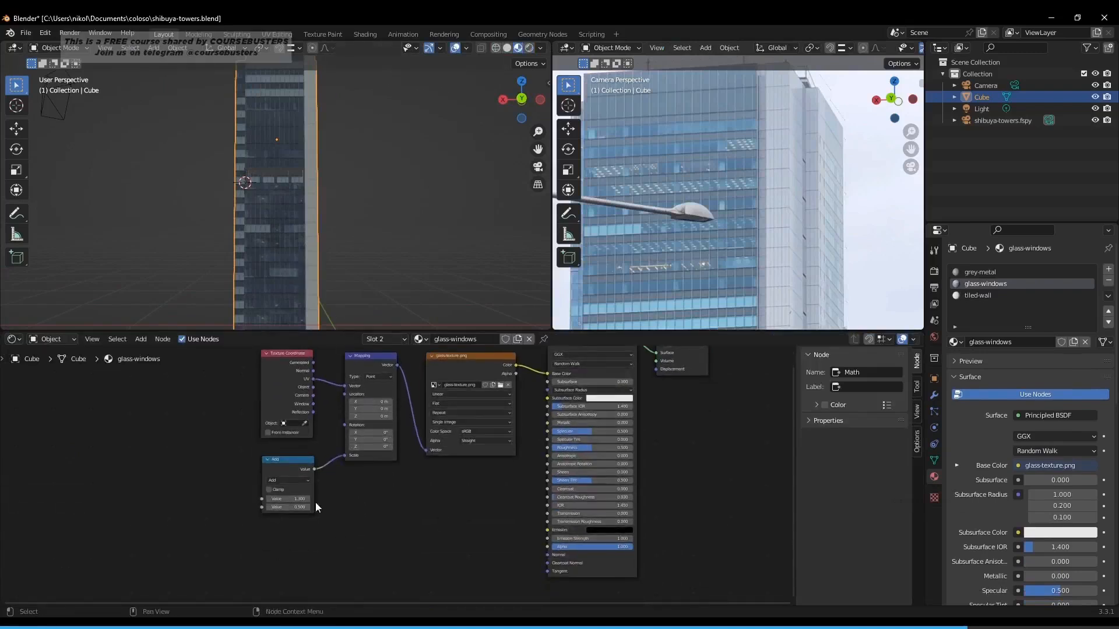
left_click_drag(313, 500, 338, 500)
scroll(336, 257, "down", 3)
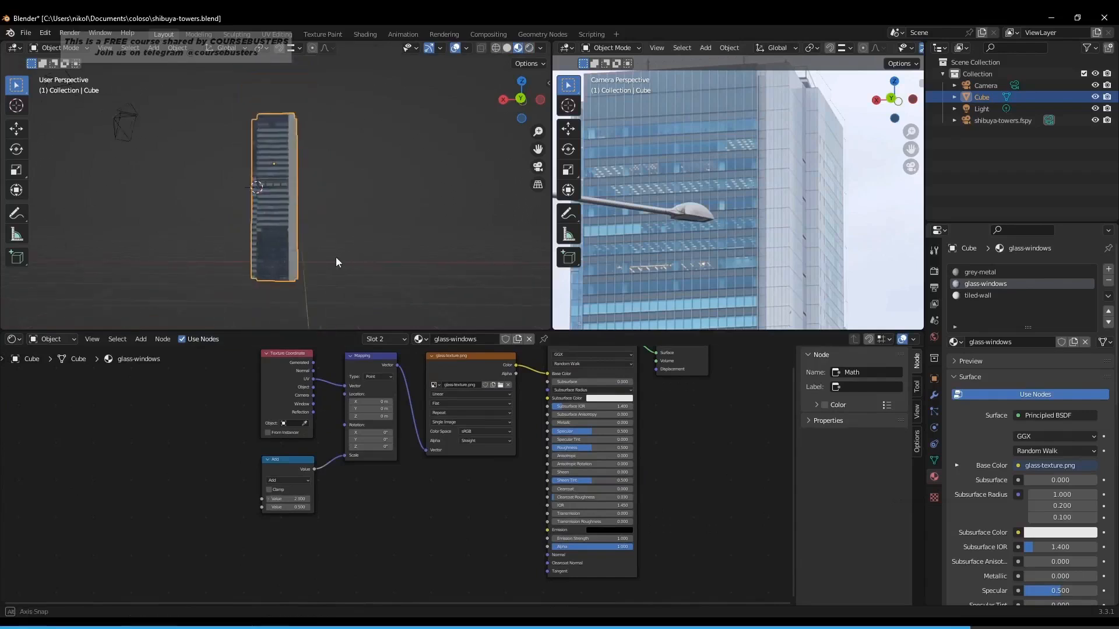
middle_click_drag(335, 257, 319, 256)
scroll(319, 257, "up", 3)
left_click_drag(295, 499, 308, 499)
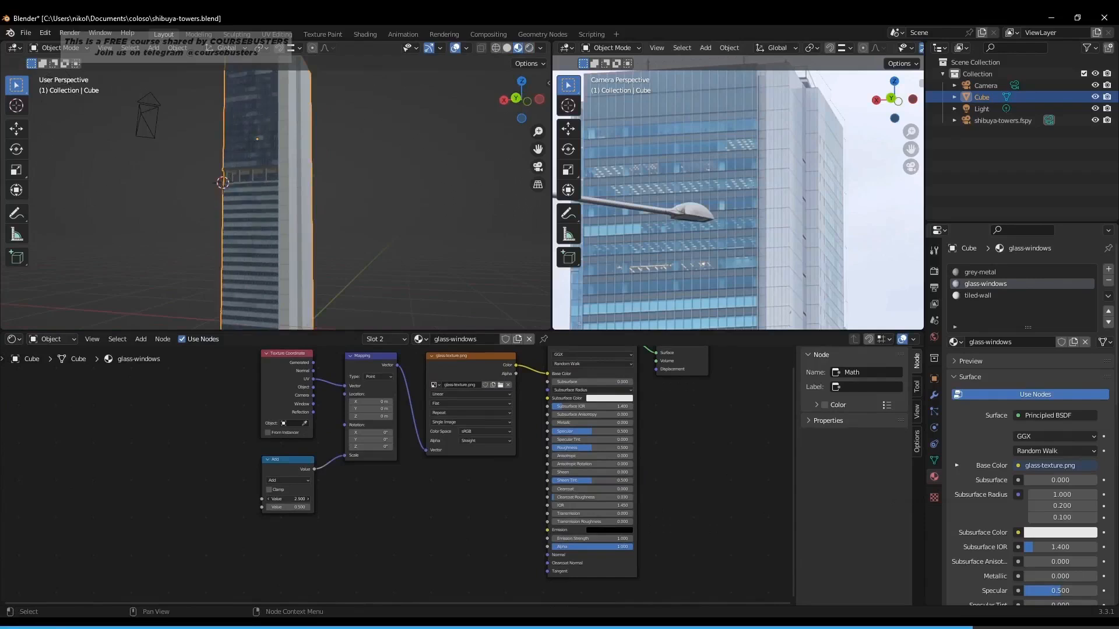
Examine the rescaled glass texture on the tower's facade from the upper floors down to the base.
scroll(328, 156, "down", 3)
scroll(331, 156, "up", 2)
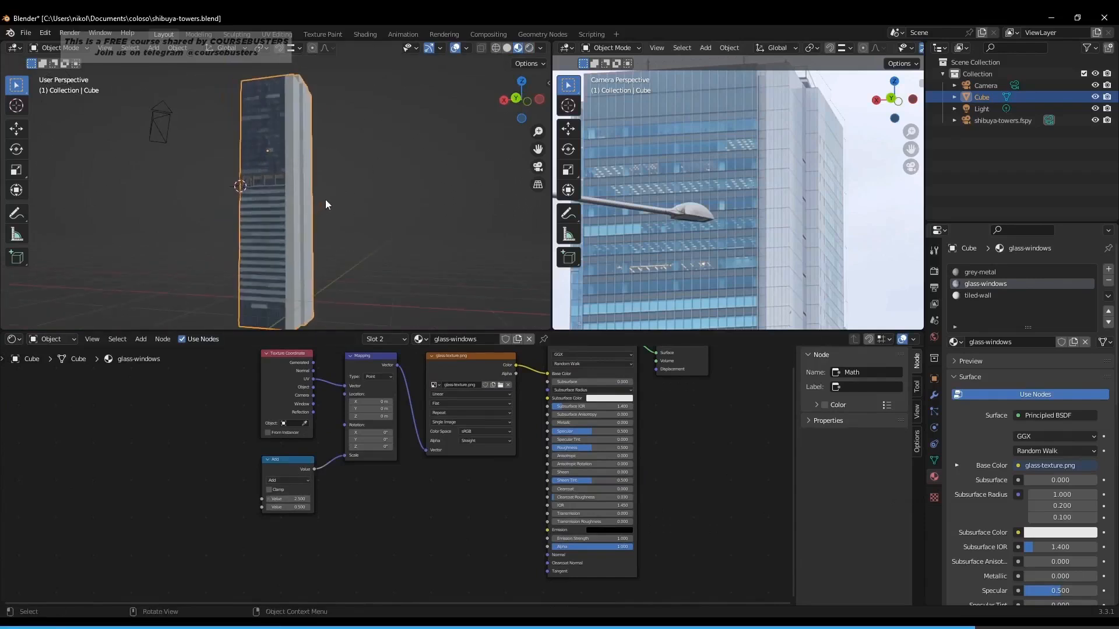
scroll(320, 207, "up", 5)
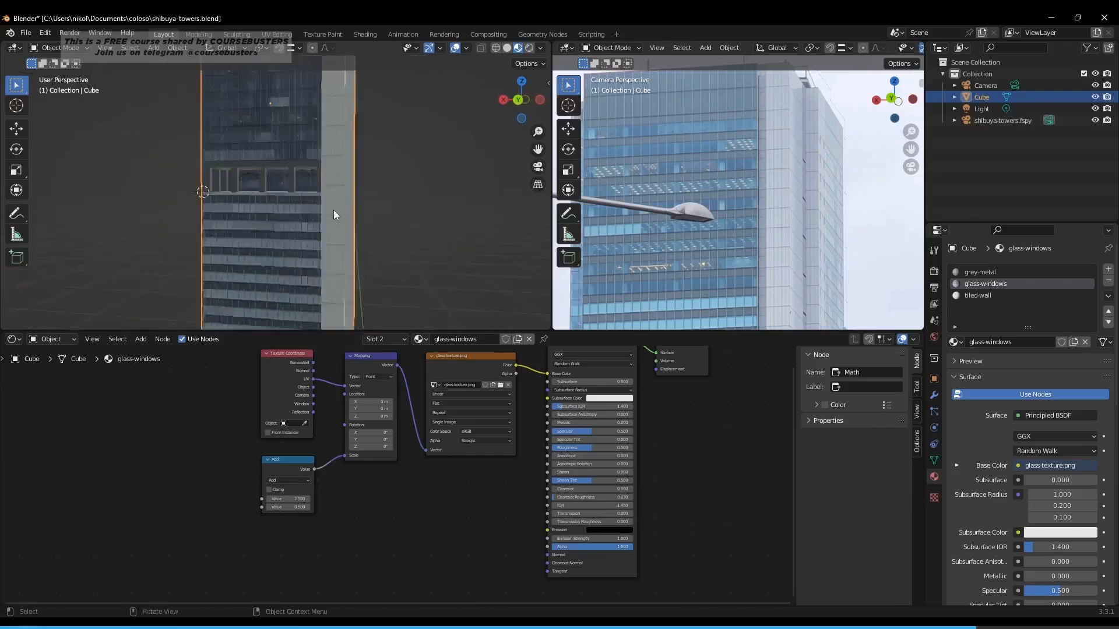
scroll(333, 201, "down", 5)
middle_click_drag(334, 200, 303, 100, "shift")
scroll(244, 267, "up", 1)
middle_click_drag(293, 246, 306, 204, "shift")
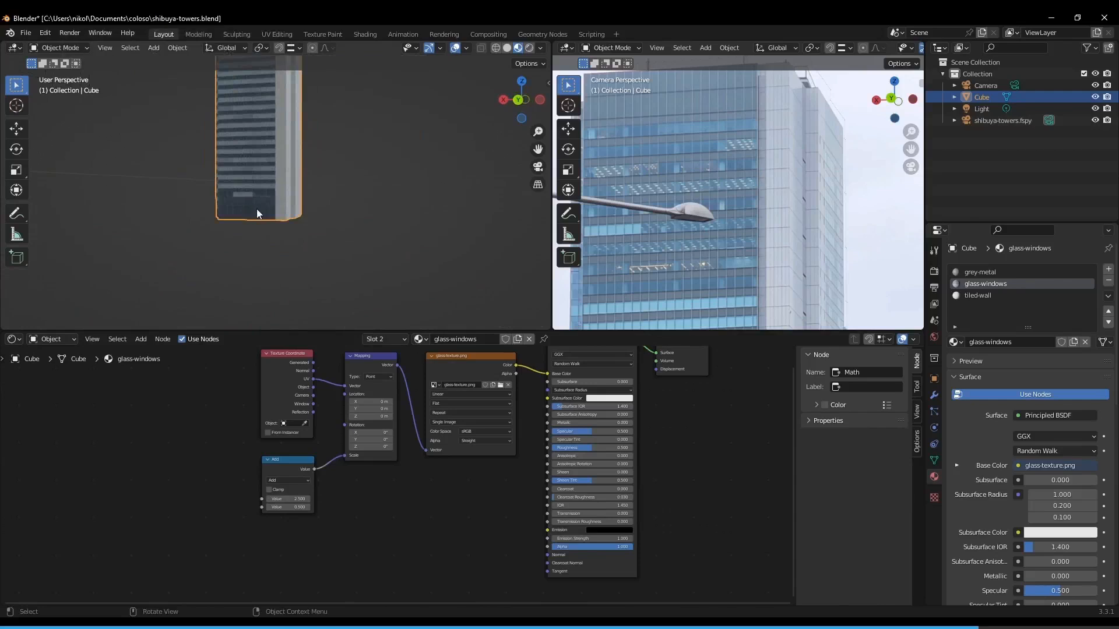
scroll(392, 135, "down", 2)
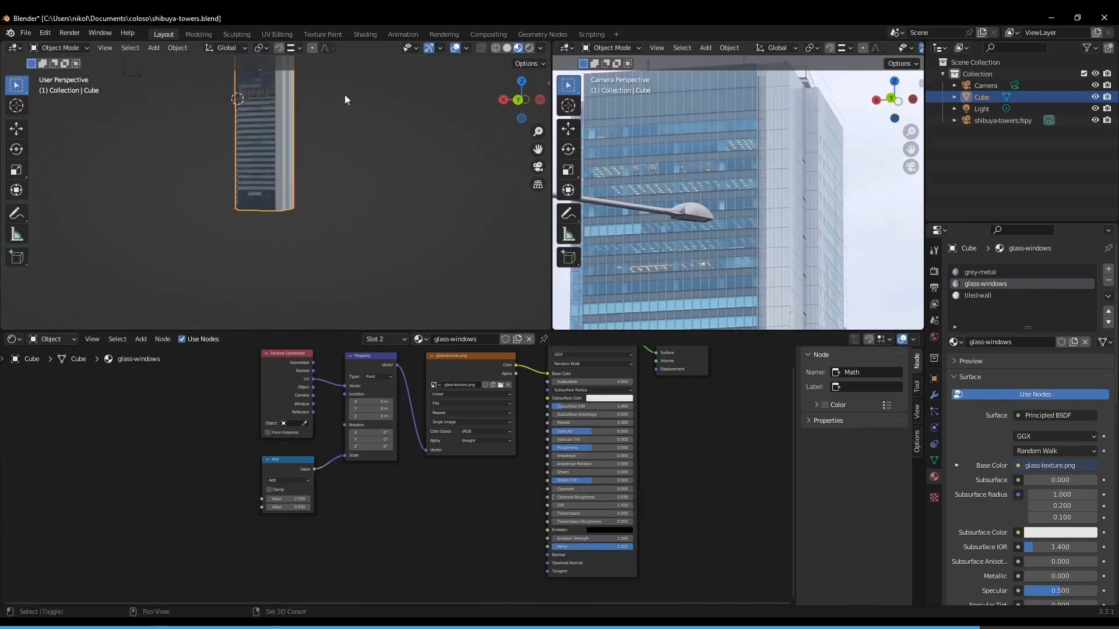
Add two horizontal loop cuts to the tower's upper section in Edit Mode, one midway and one above it.
middle_click_drag(344, 94, 337, 212, "shift")
scroll(337, 212, "up", 2)
key("Tab")
middle_click_drag(204, 133, 239, 130)
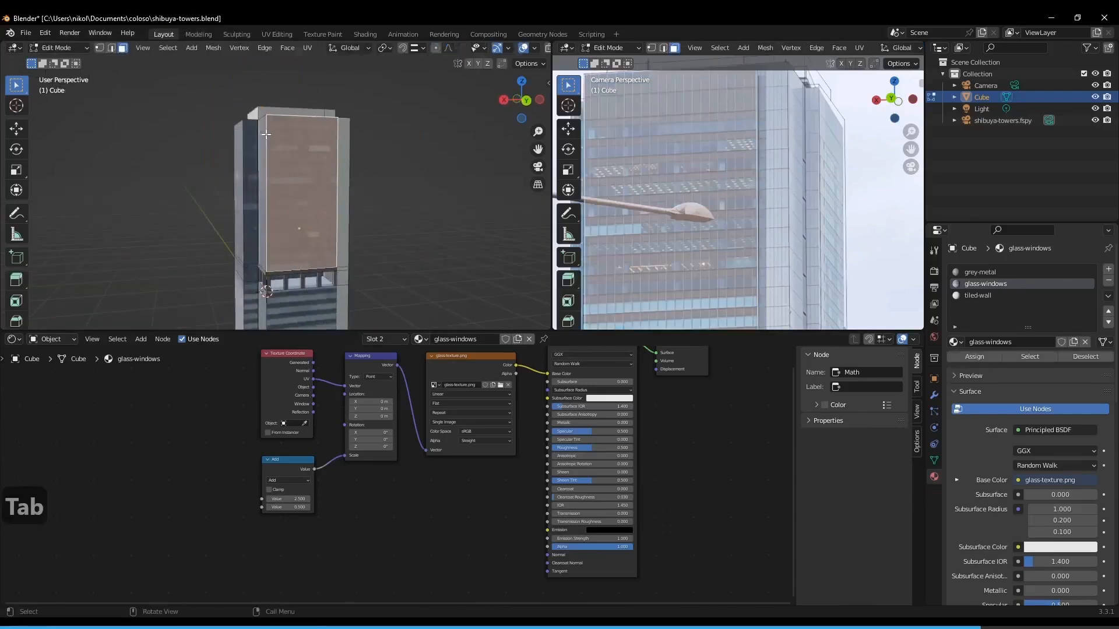
key("ctrl+r")
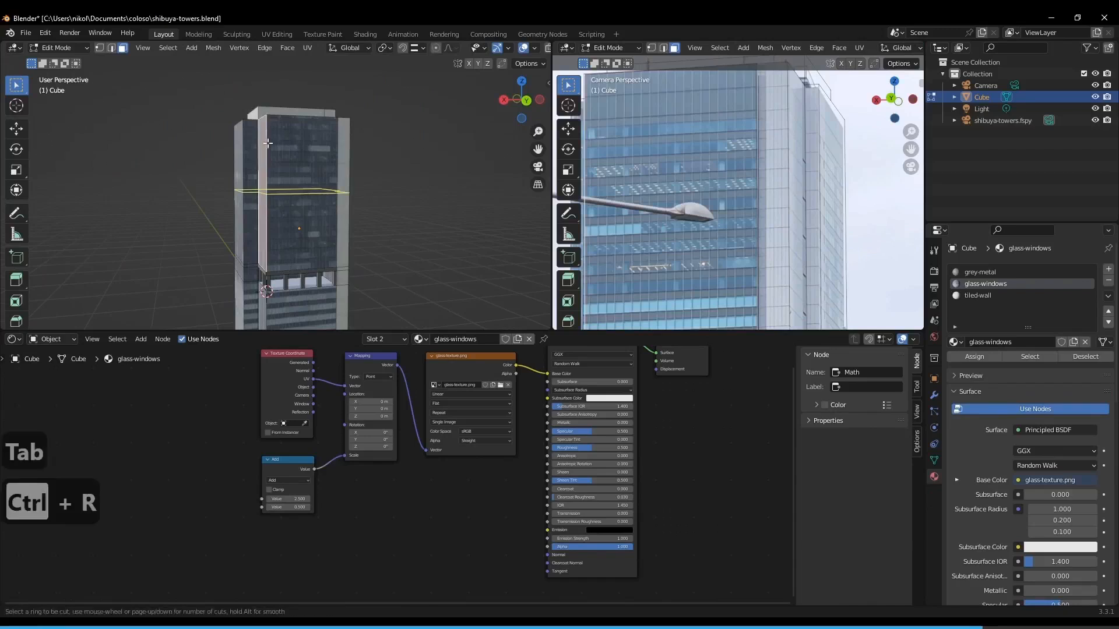
left_click(267, 143)
key("ctrl+r")
left_click(268, 143)
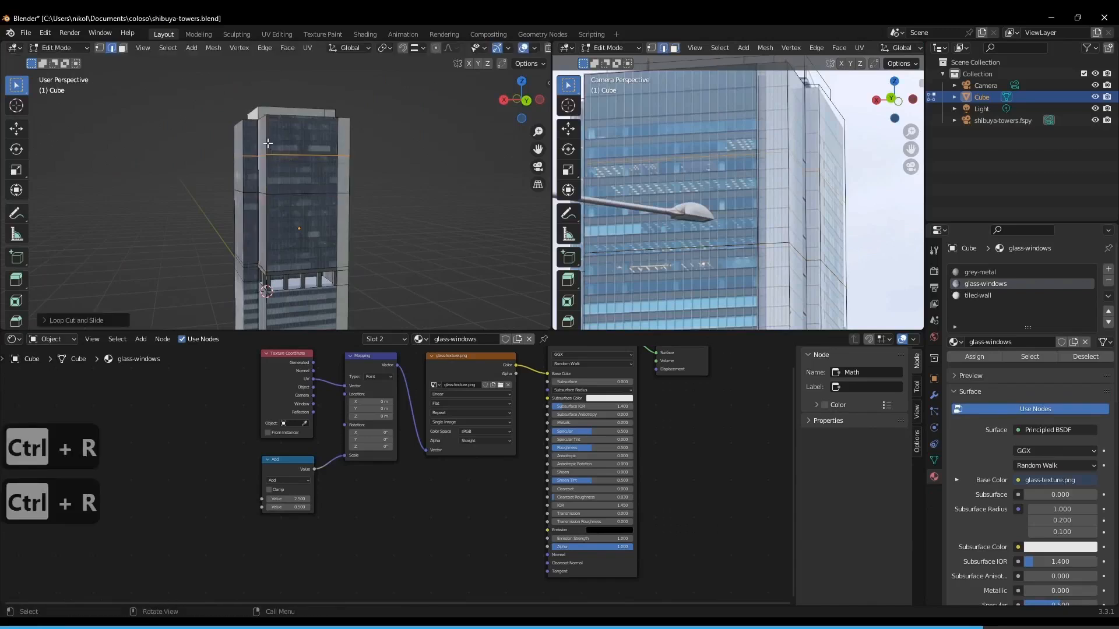
Adjust the upper loop's height along Z and dissolve the midway loop below it.
key("g")
key("z")
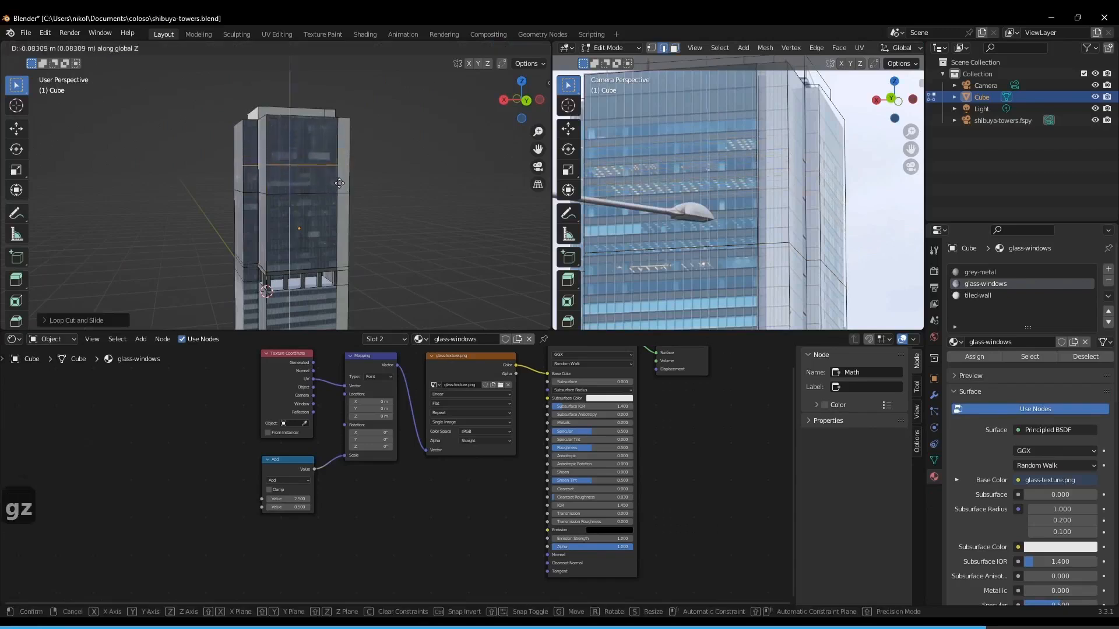
left_click(339, 175)
key("x")
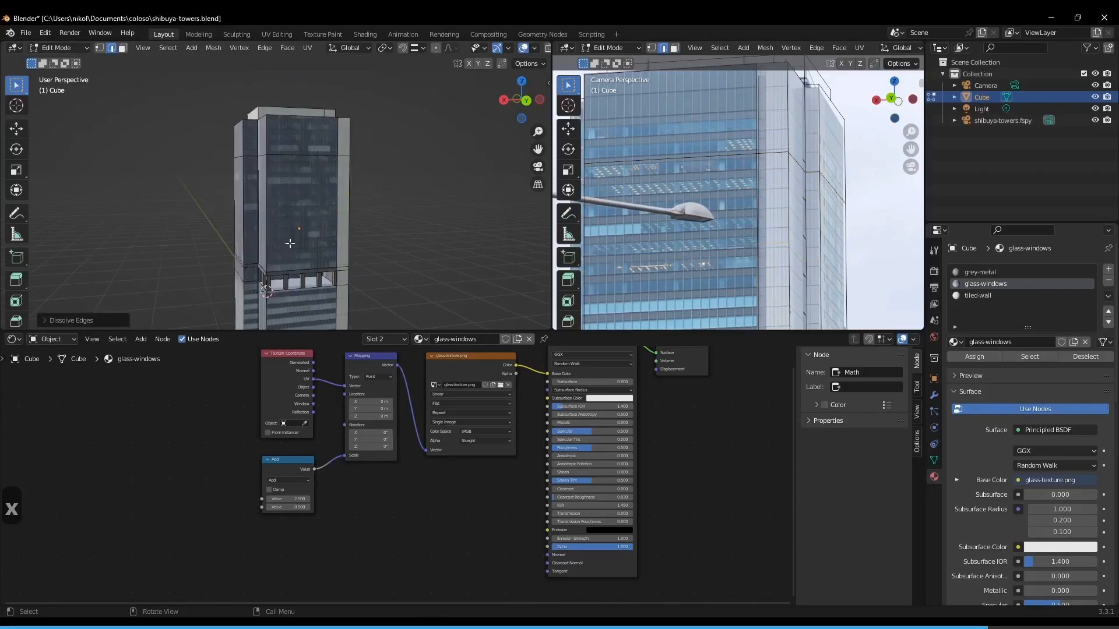
Select the uppermost glass facade face above the remaining loop cut and display its UVs in the UV Editor.
middle_click_drag(361, 217, 287, 205)
scroll(652, 204, "down", 1)
middle_click_drag(248, 147, 321, 151)
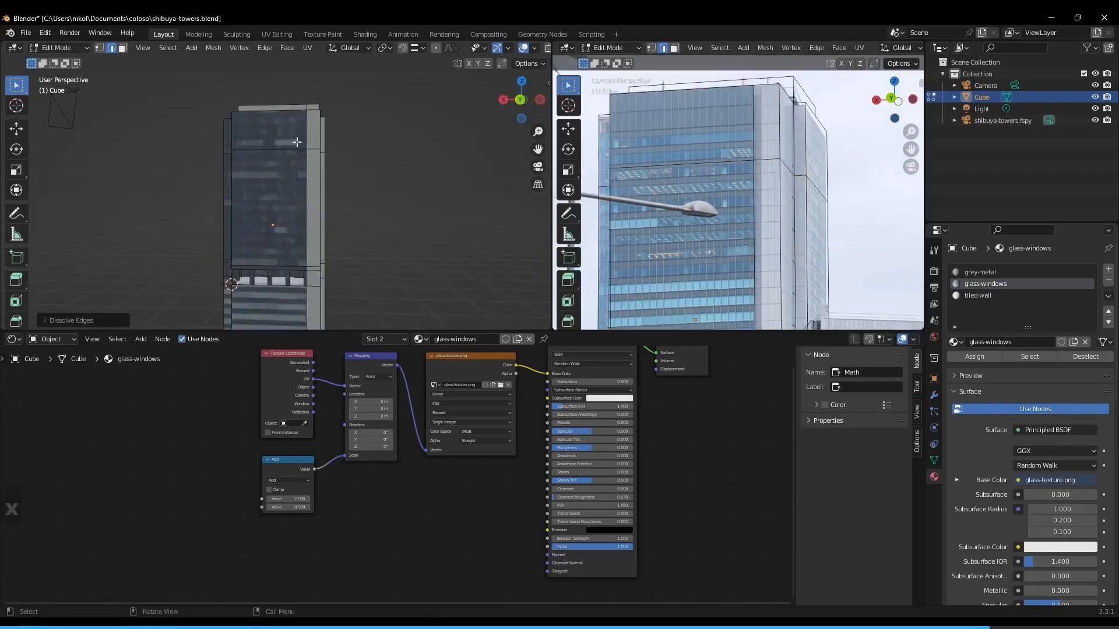
left_click(282, 138)
key("3")
left_click(291, 130)
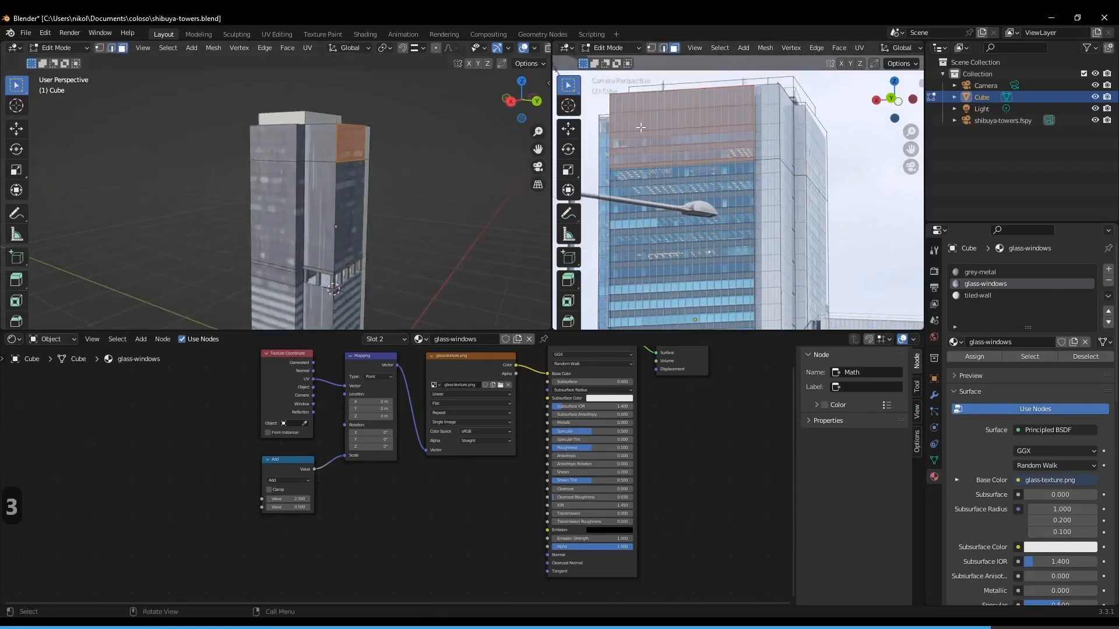
middle_click_drag(439, 220, 408, 221)
left_click(13, 340)
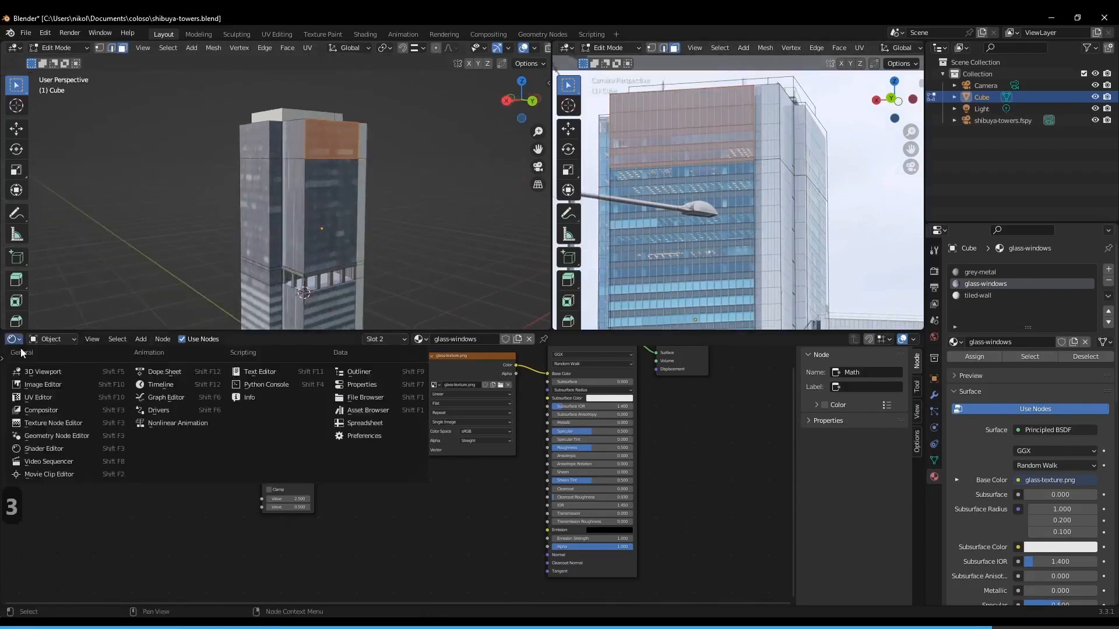
left_click(49, 400)
scroll(580, 457, "down", 2)
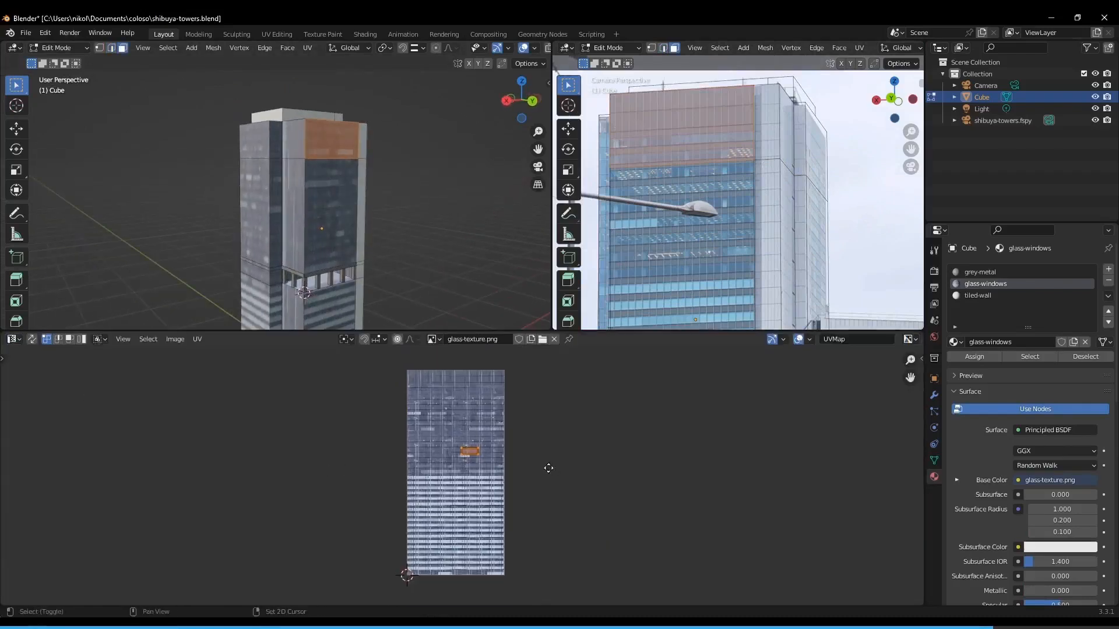
scroll(537, 481, "down", 1)
Move the selected face's UVs about 0.80 up along Y onto the top rows of glass-texture.png.
key("g")
key("y")
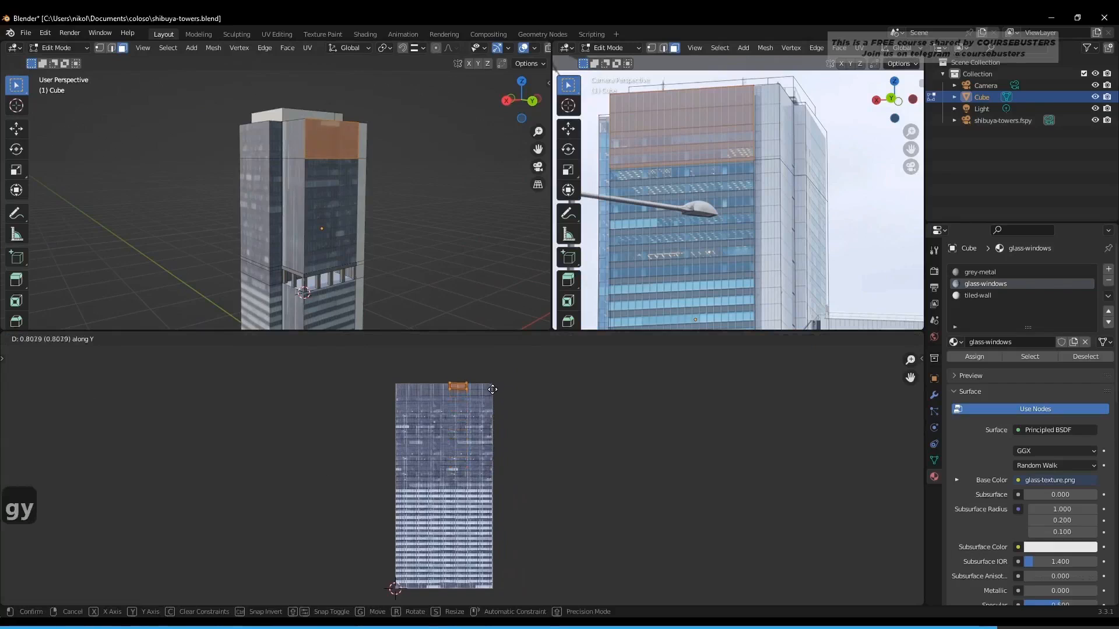
left_click(493, 390)
scroll(527, 470, "up", 4)
middle_click_drag(422, 428, 465, 486)
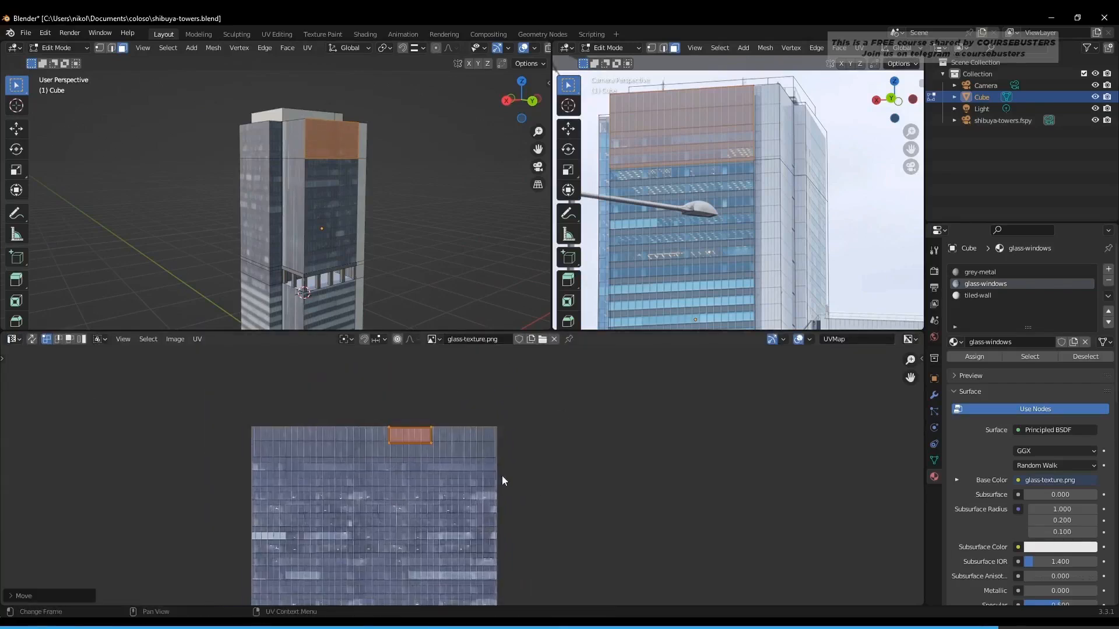
Scale the top glass face's UVs to about 0.50 and shift them slightly in negative X on glass-texture.png.
key("s")
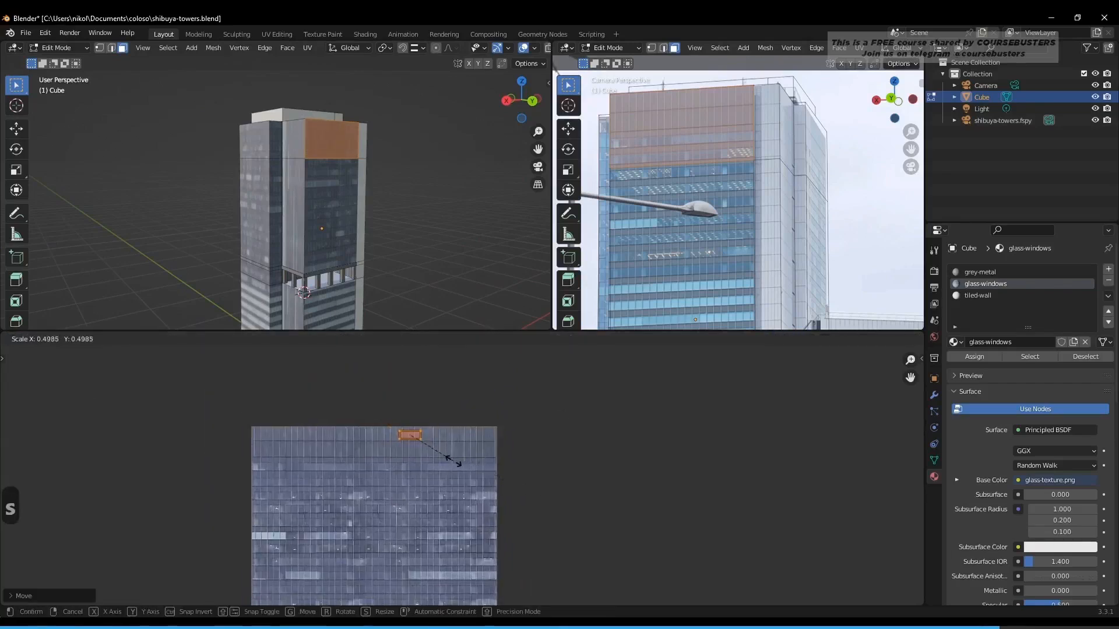
left_click(452, 461)
scroll(395, 167, "up", 3)
middle_click_drag(395, 167, 343, 208)
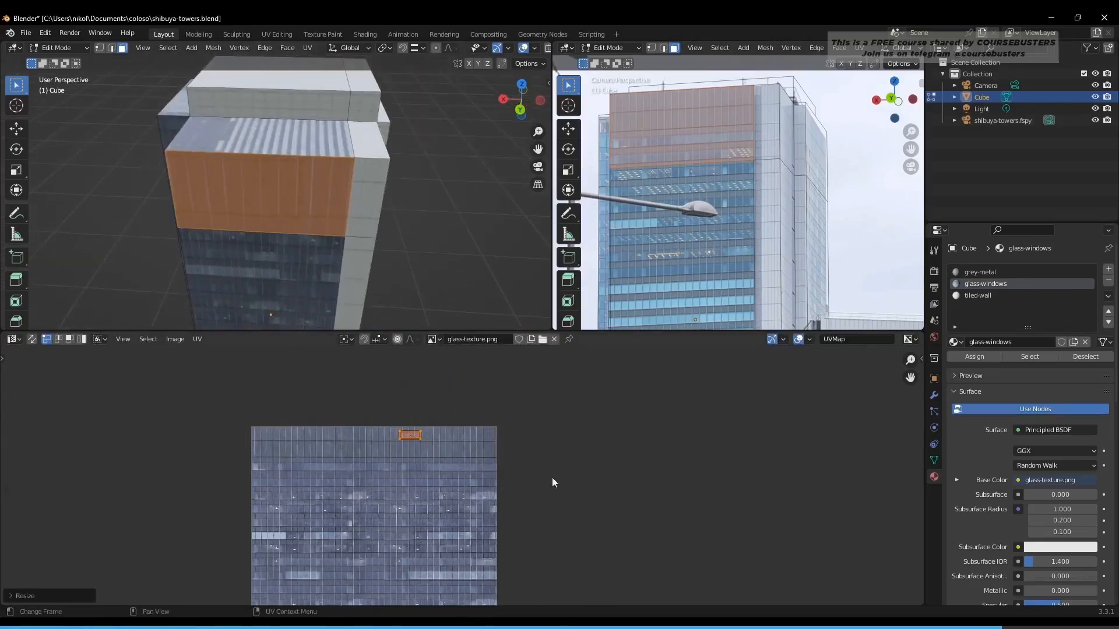
key("g")
key("x")
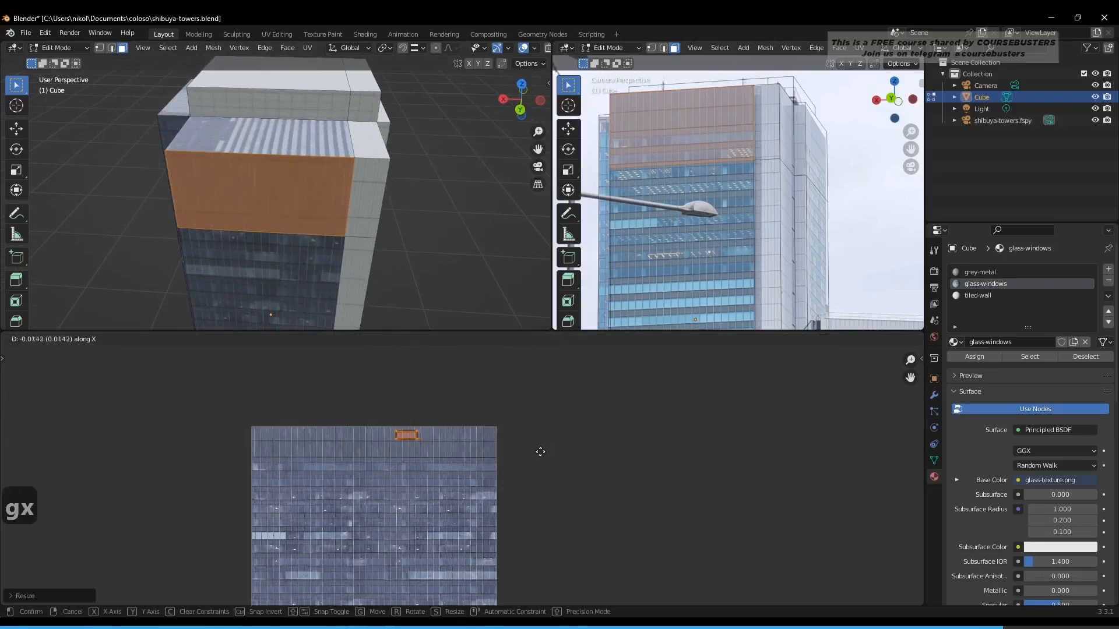
left_click(536, 452)
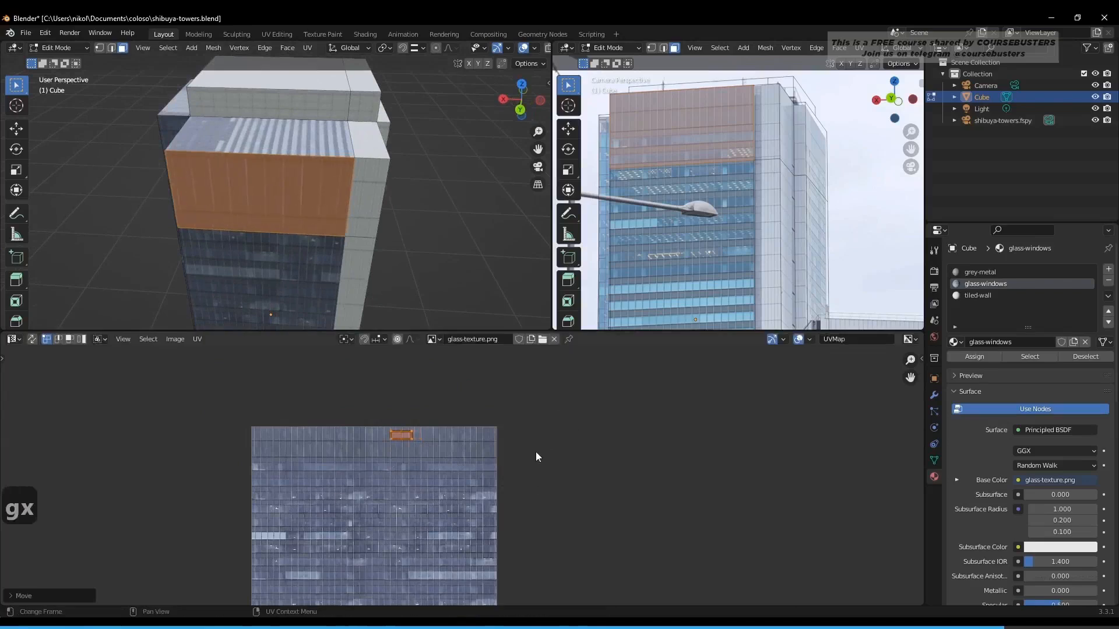
Scale the top face's UVs about 1.67 along X and move them about -0.026 along X.
key("s")
key("x")
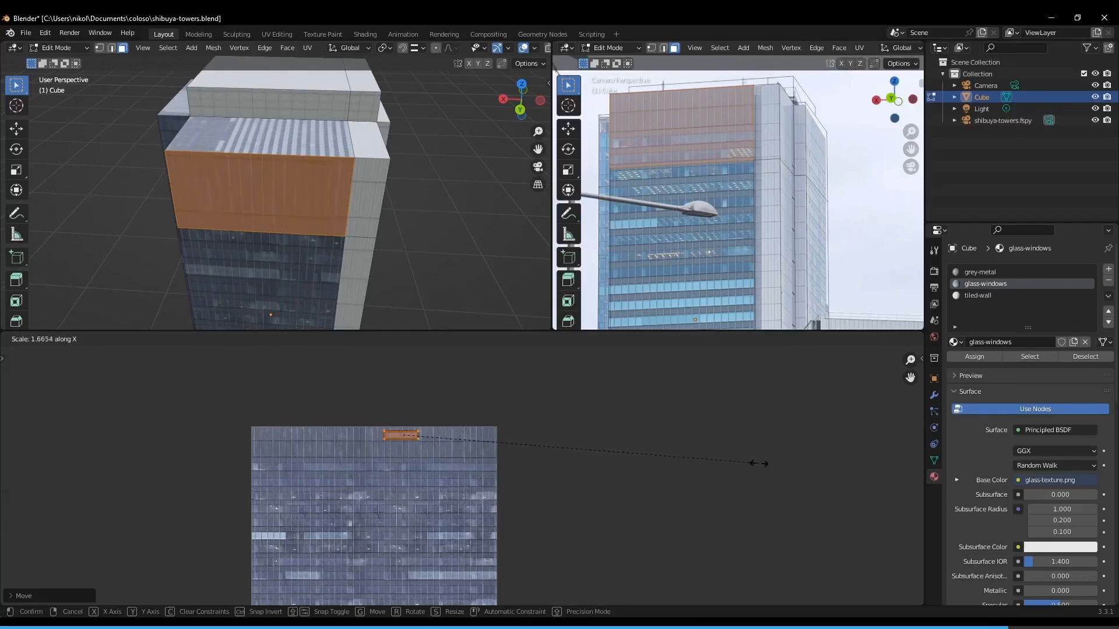
left_click(759, 463)
key("g")
key("x")
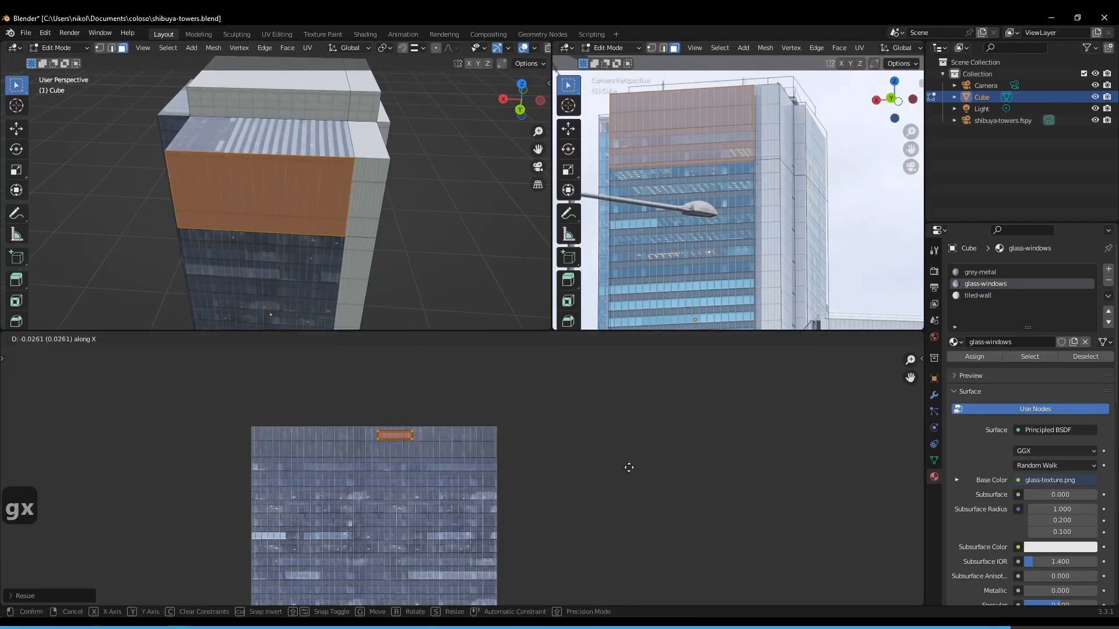
left_click(629, 467)
middle_click_drag(330, 197, 347, 189)
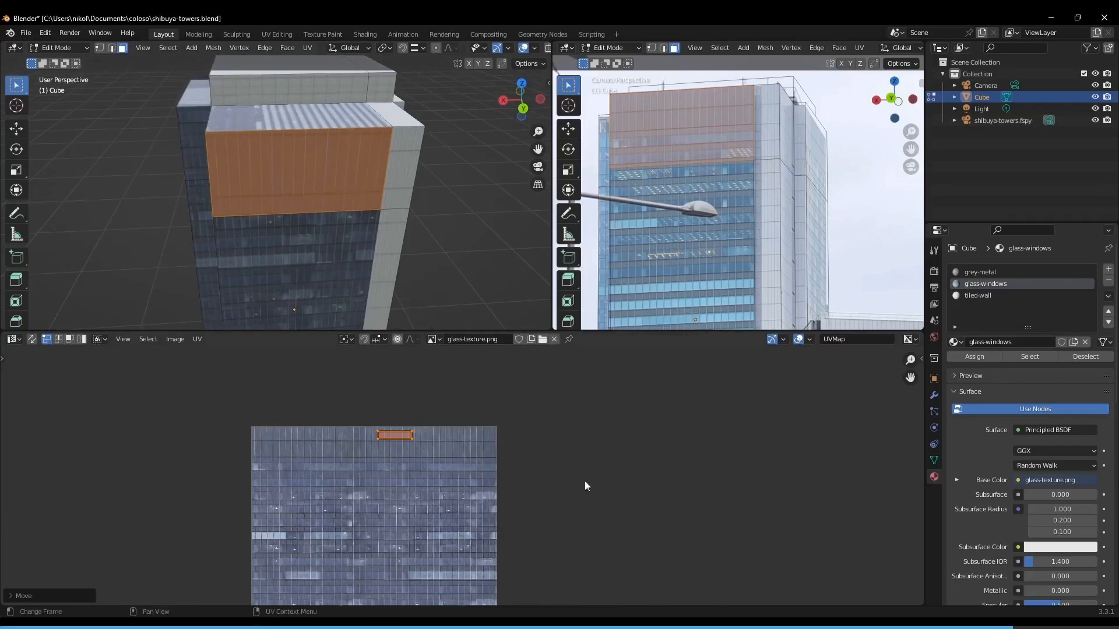
Select the upper and lower faces of the narrow side strip beside the main glass facade.
middle_click_drag(569, 495, 622, 520)
scroll(577, 477, "up", 2)
scroll(607, 495, "up", 2)
middle_click_drag(335, 249, 385, 219)
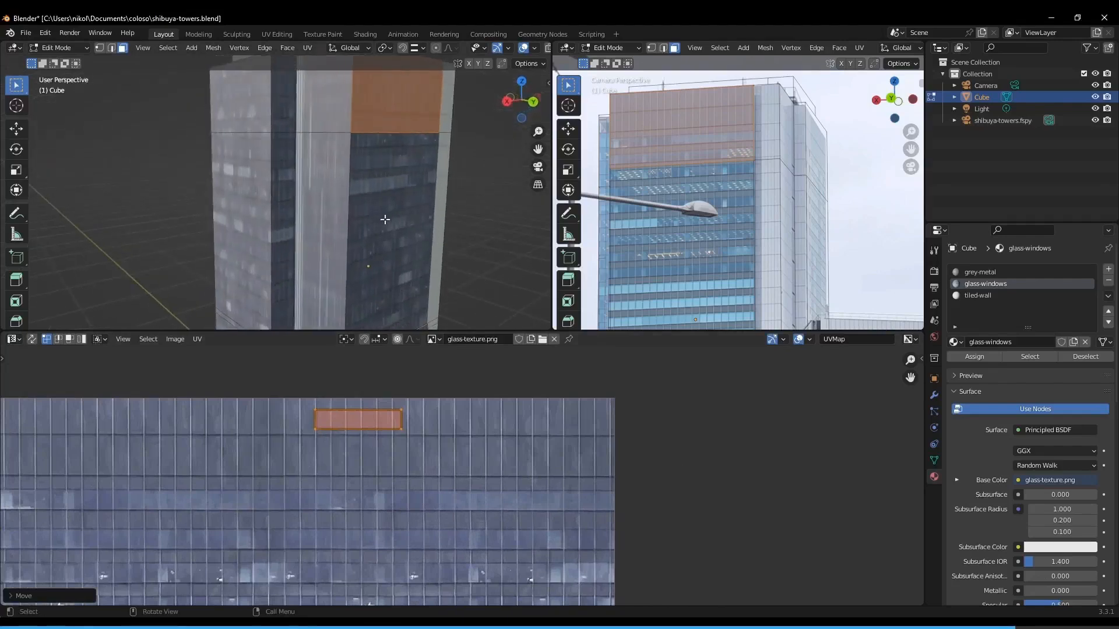
scroll(335, 114, "down", 2)
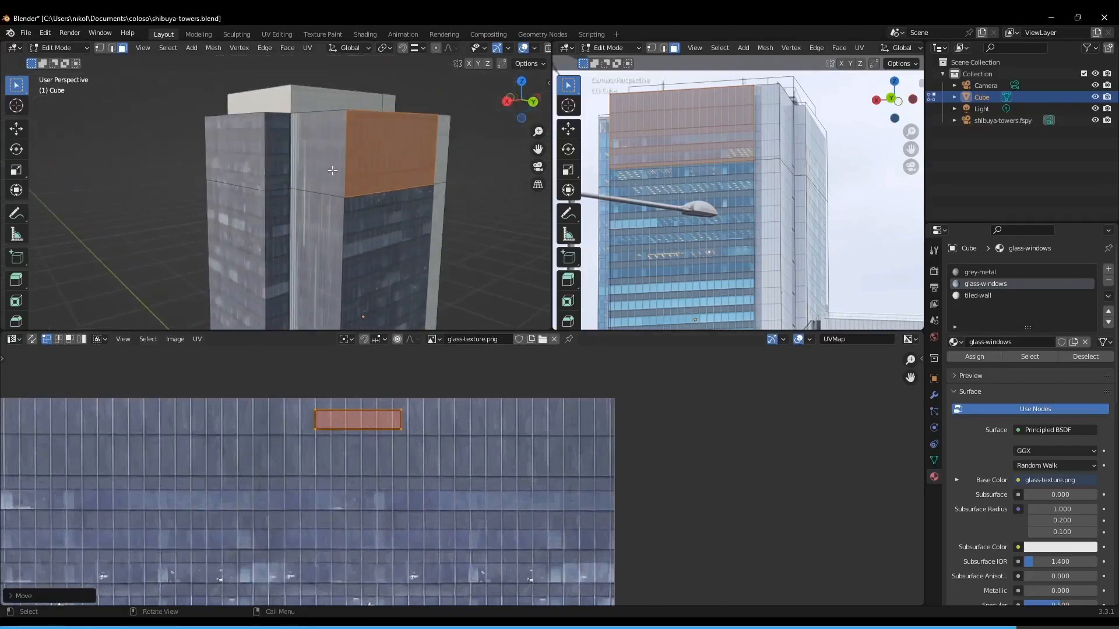
left_click(332, 170)
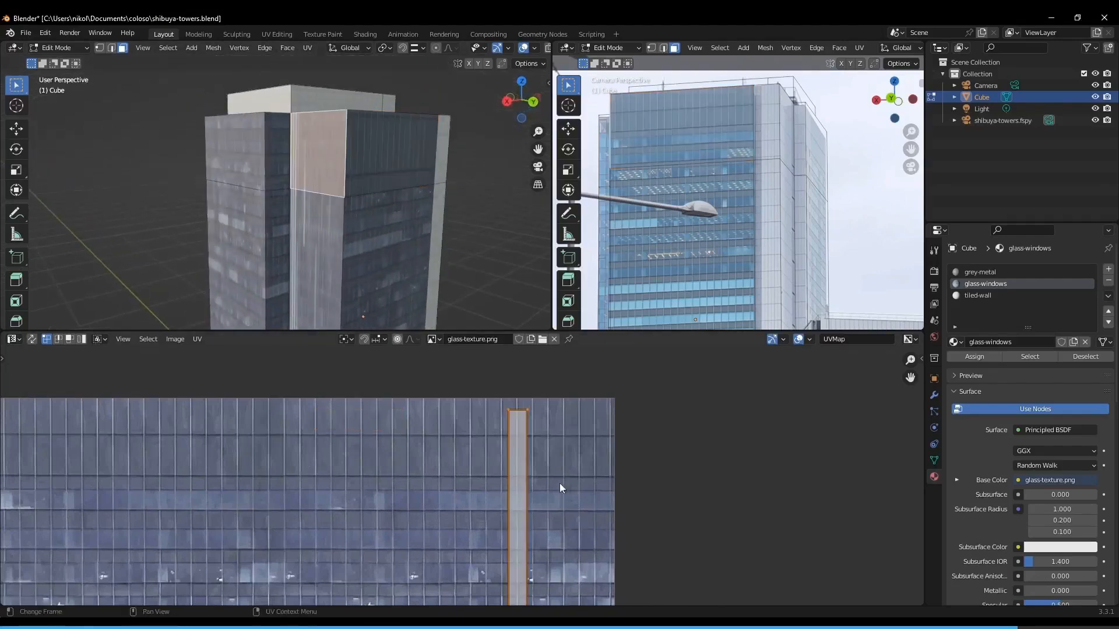
key("Tab")
scroll(439, 224, "down", 4)
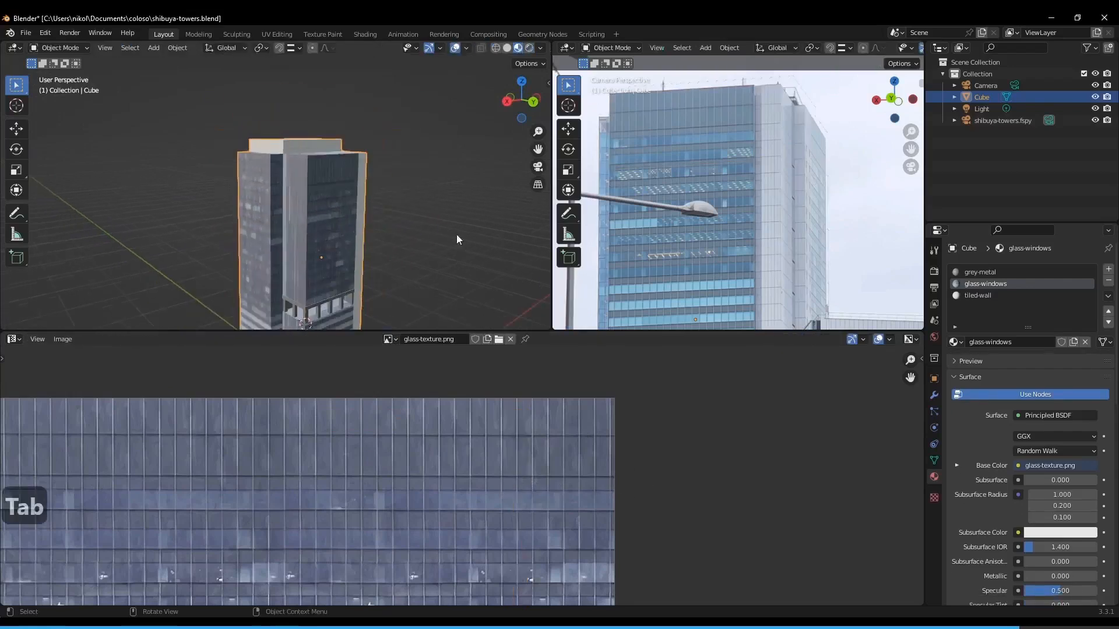
middle_click_drag(457, 234, 430, 166)
middle_click_drag(430, 166, 499, 164)
key("Tab")
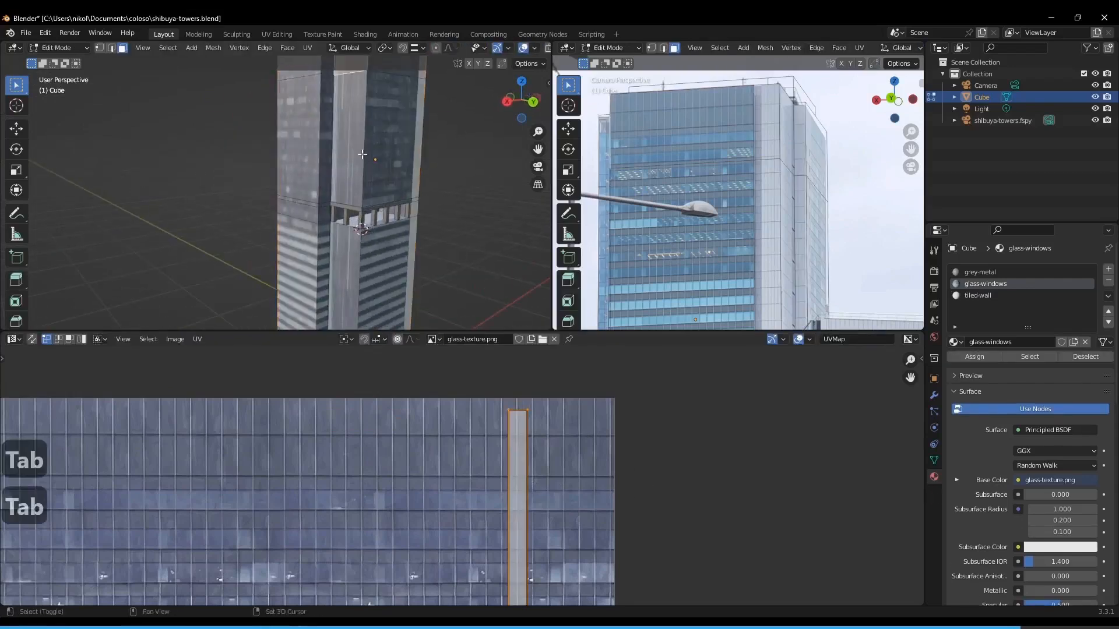
middle_click_drag(344, 123, 336, 153, "shift")
left_click(335, 154, "shift")
left_click(329, 295, "shift")
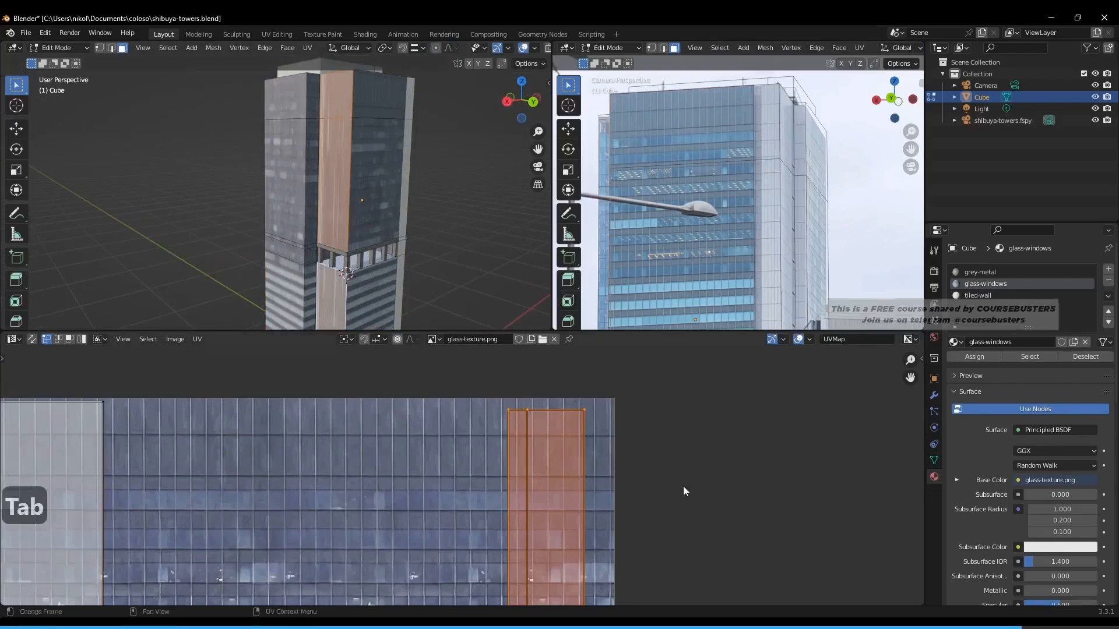
Select all UVs of the side strip faces and rotate them 90 degrees so the floor bands run horizontally.
middle_click_drag(684, 490, 676, 460)
key("Tab")
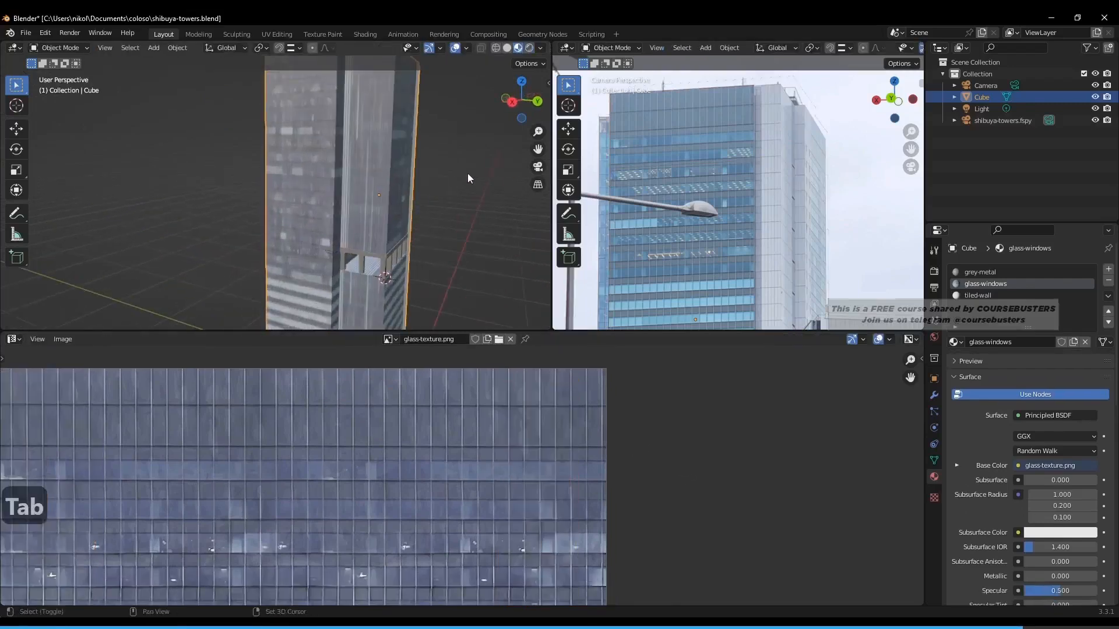
scroll(407, 191, "up", 3)
scroll(407, 191, "up", 4)
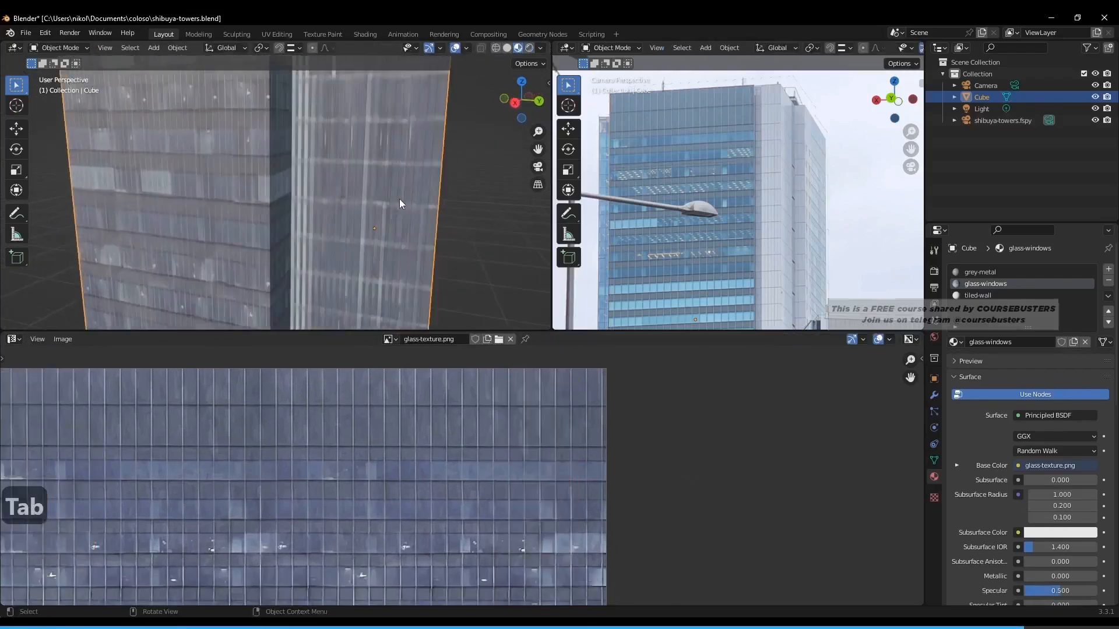
middle_click_drag(397, 200, 306, 196)
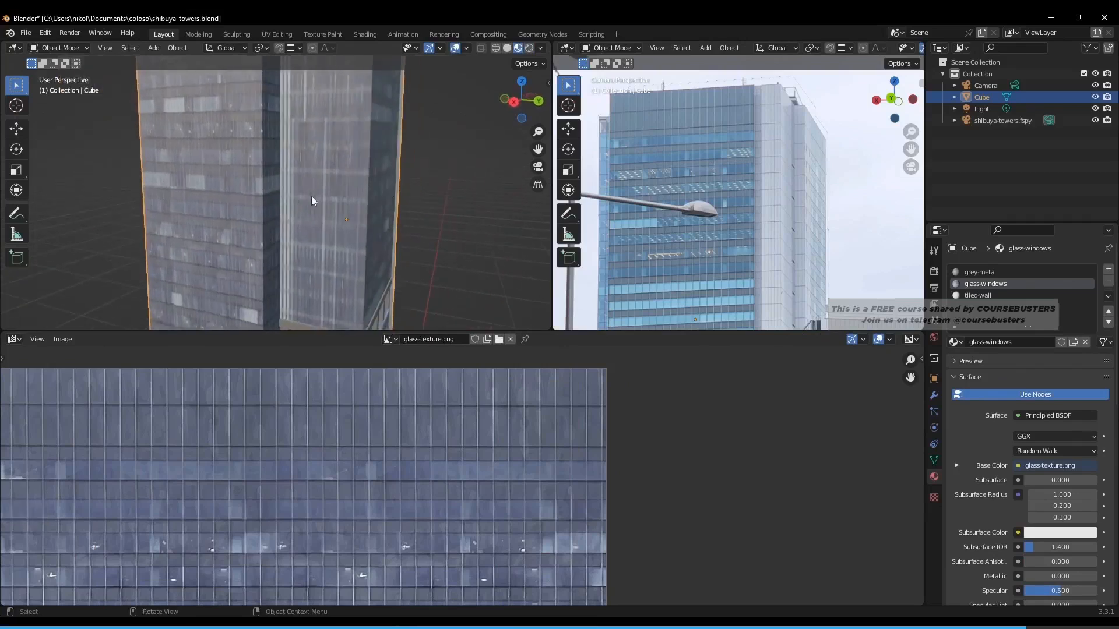
key("Tab")
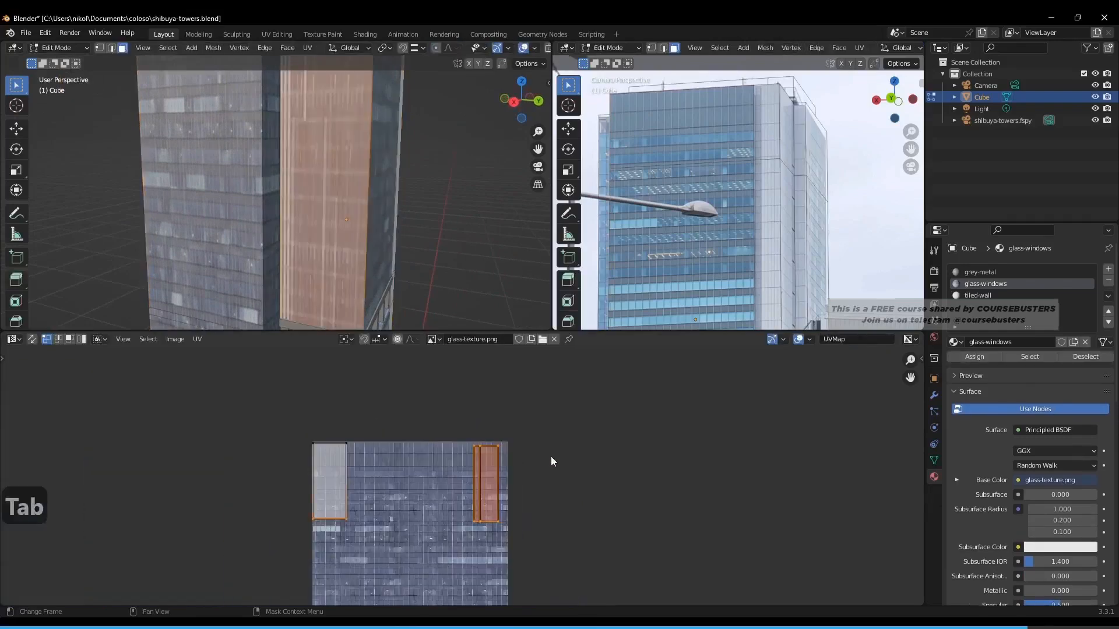
middle_click_drag(551, 456, 529, 411)
key("r")
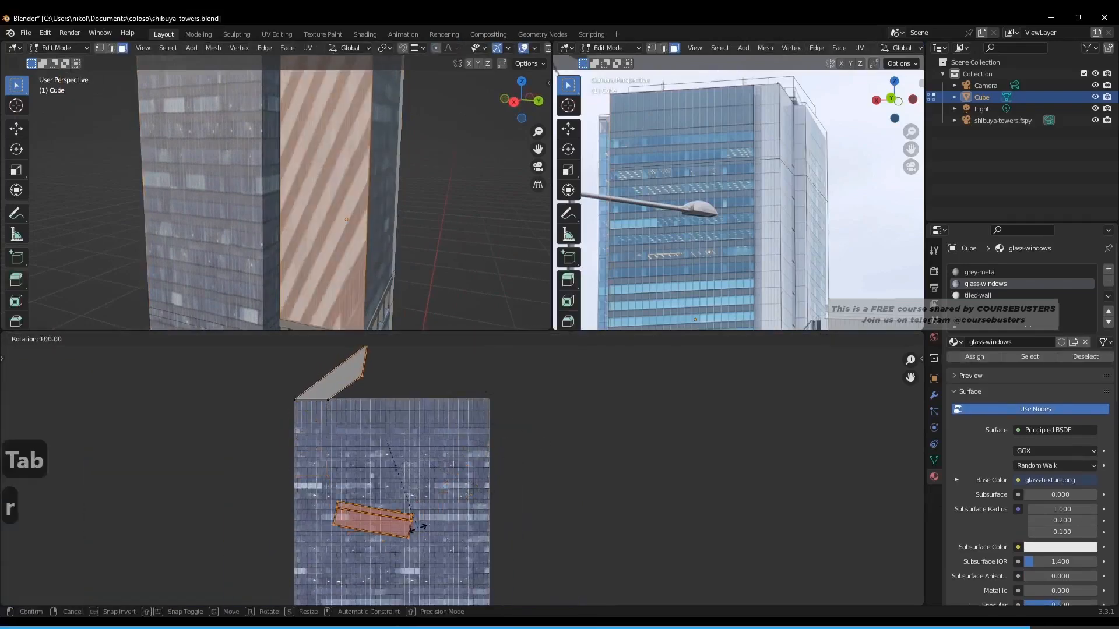
right_click(414, 528)
key("a")
key("r")
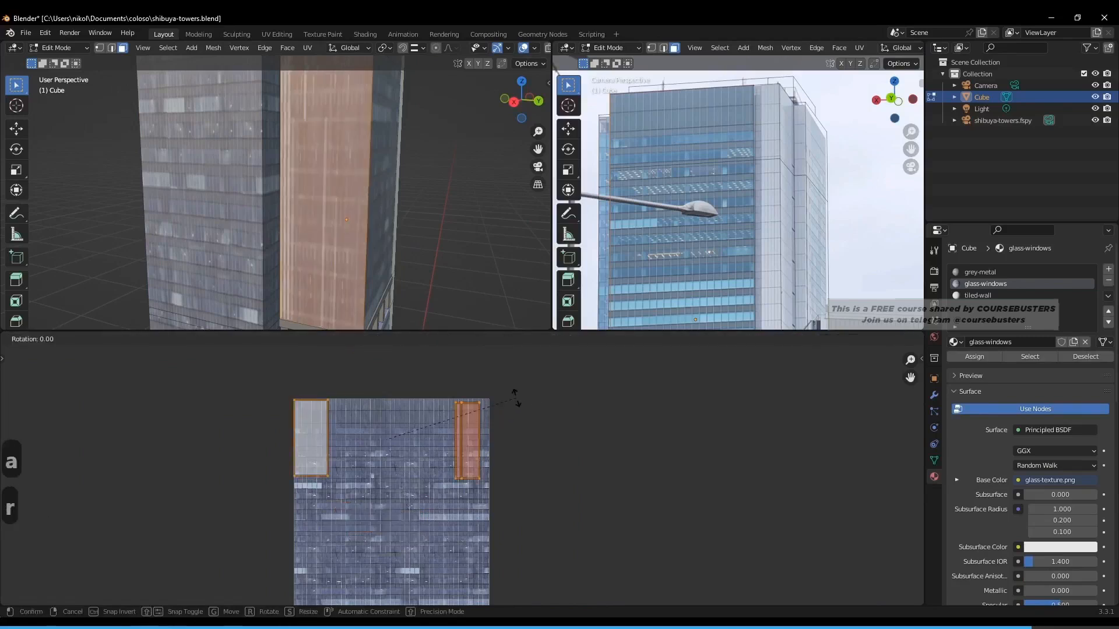
key("z")
left_click(417, 532)
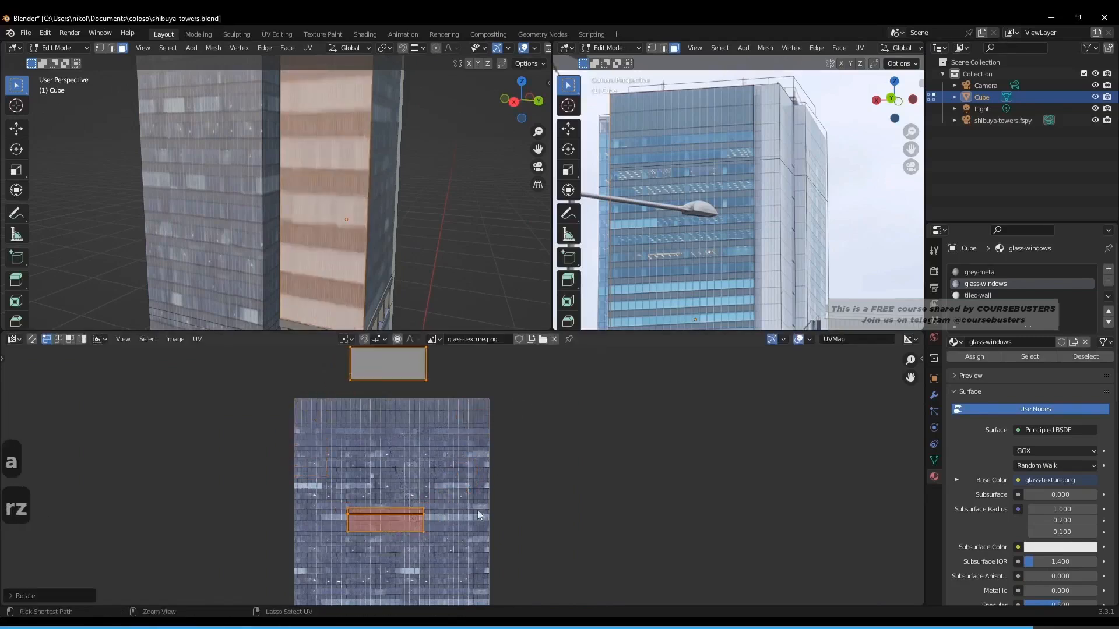
Scale the side strip's UVs to about 0.10 along X and about 2.08 along Y.
key("s")
key("x")
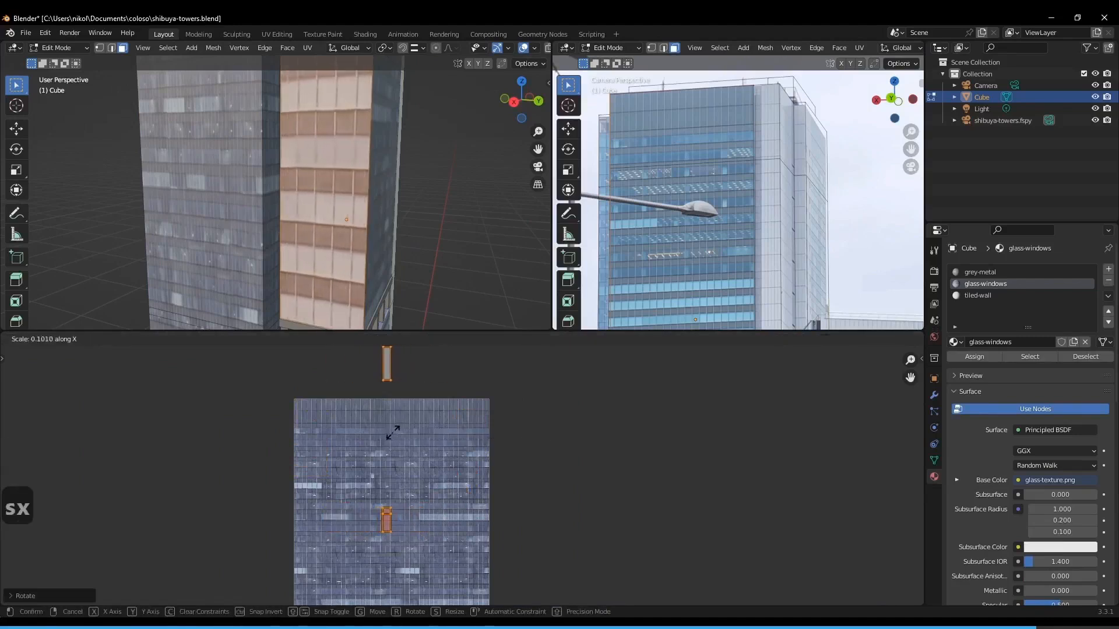
left_click(395, 432)
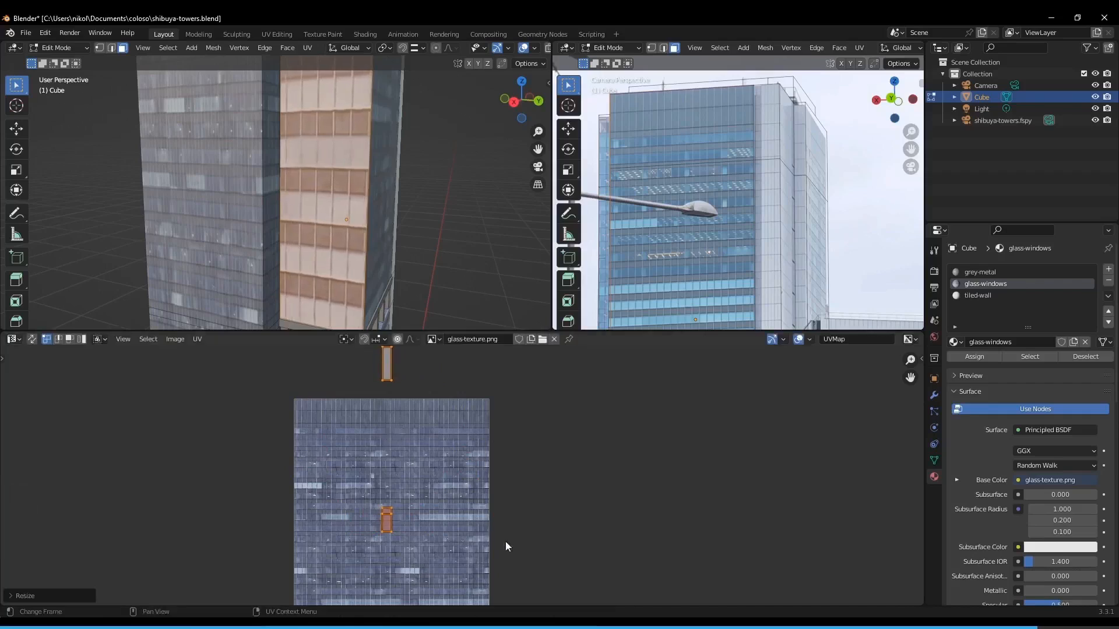
key("s")
key("y")
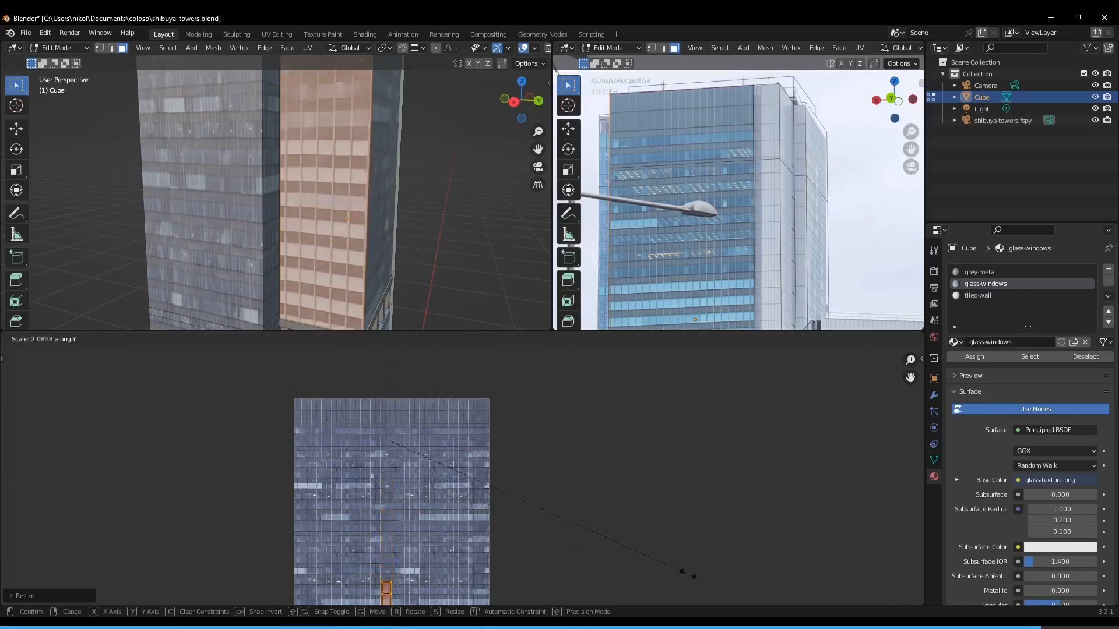
Scale the side strip's UVs further by about 1.66 along X and about 1.27 along Y.
key("x")
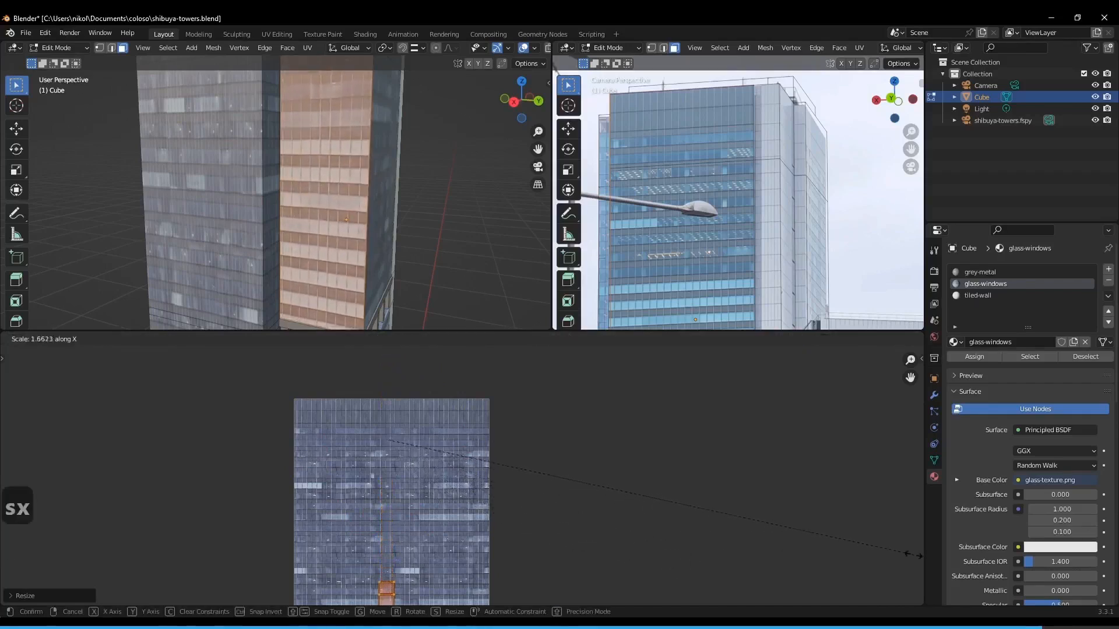
key("y")
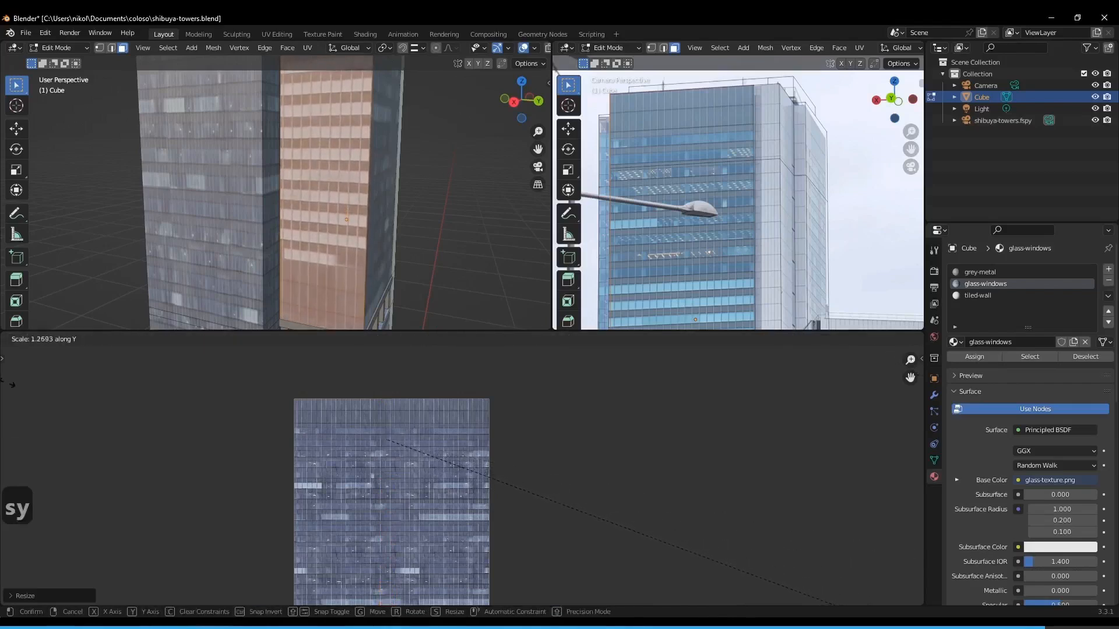
left_click(1, 381)
Fine-tune the side strip's UV scale along Y, finishing with a factor of about 0.83.
key("s")
key("x")
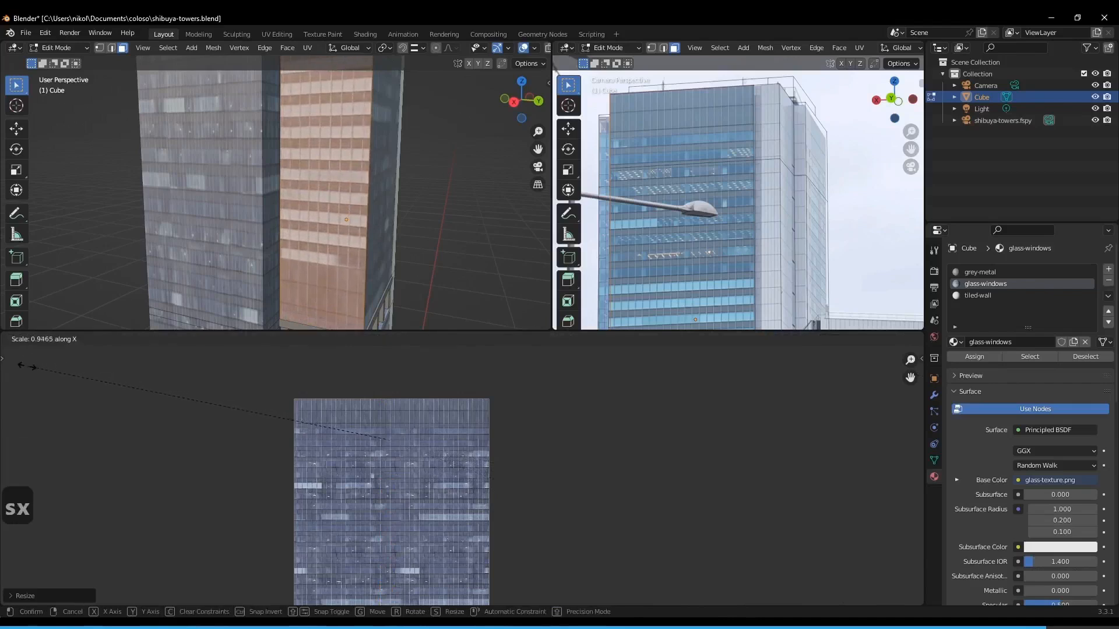
key("y")
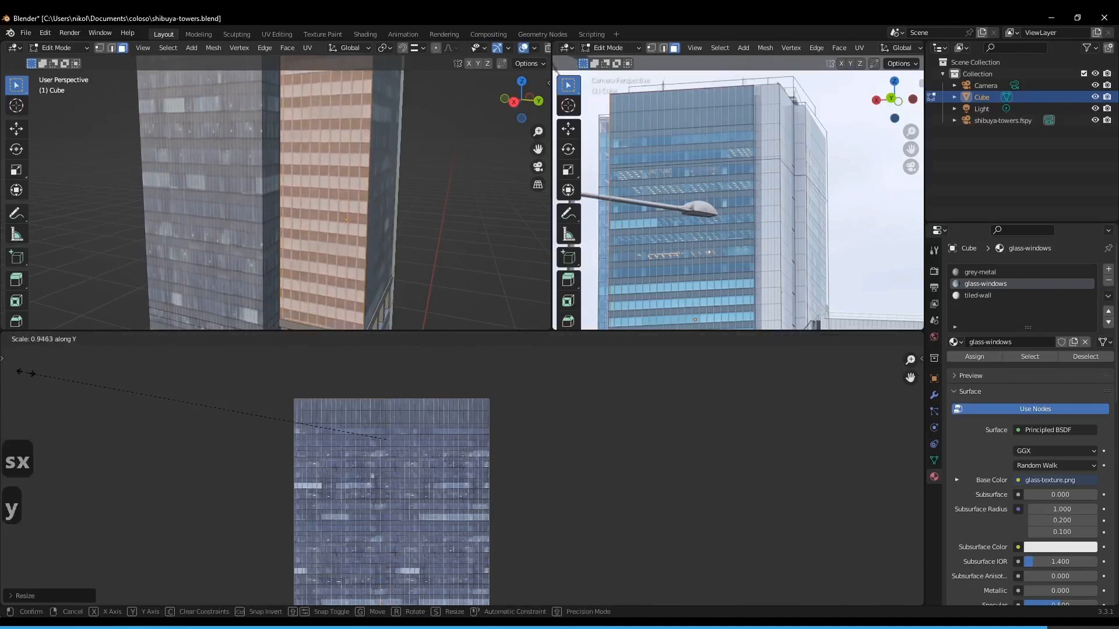
key("s")
key("y")
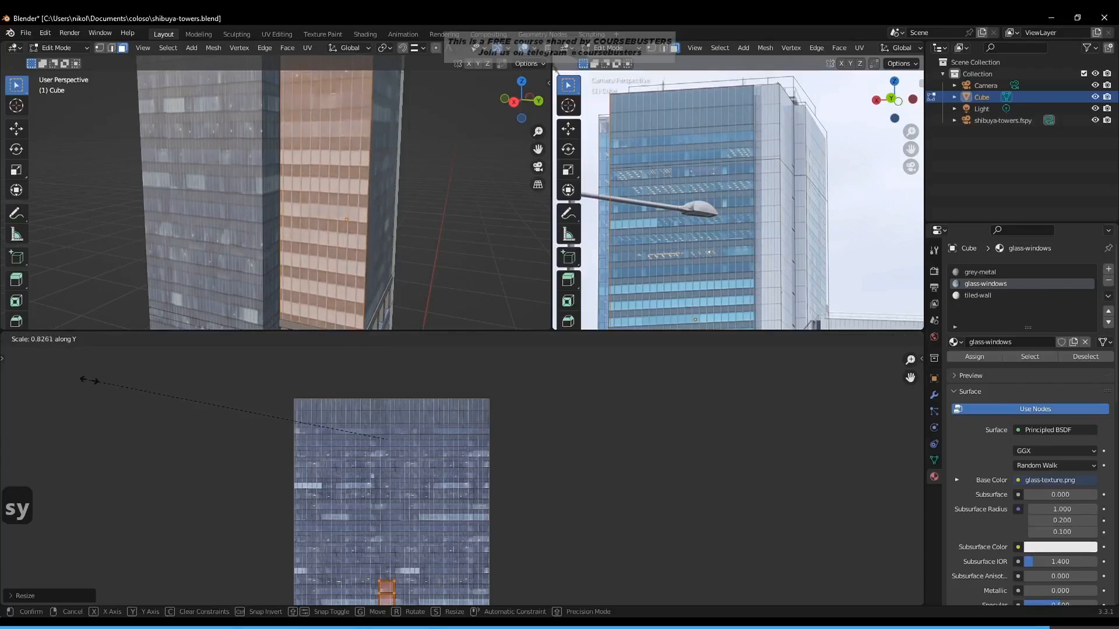
left_click(89, 381)
Select the main glass facade face above the columns and shift its UVs slightly upward along Y to align its lower edge.
scroll(343, 180, "down", 3)
middle_click_drag(344, 178, 263, 178)
key("Tab")
scroll(297, 173, "down", 2)
middle_click_drag(274, 182, 338, 192, "shift")
scroll(338, 154, "up", 2)
scroll(291, 184, "up", 1)
scroll(326, 187, "up", 3)
key("Tab")
scroll(305, 212, "up", 2)
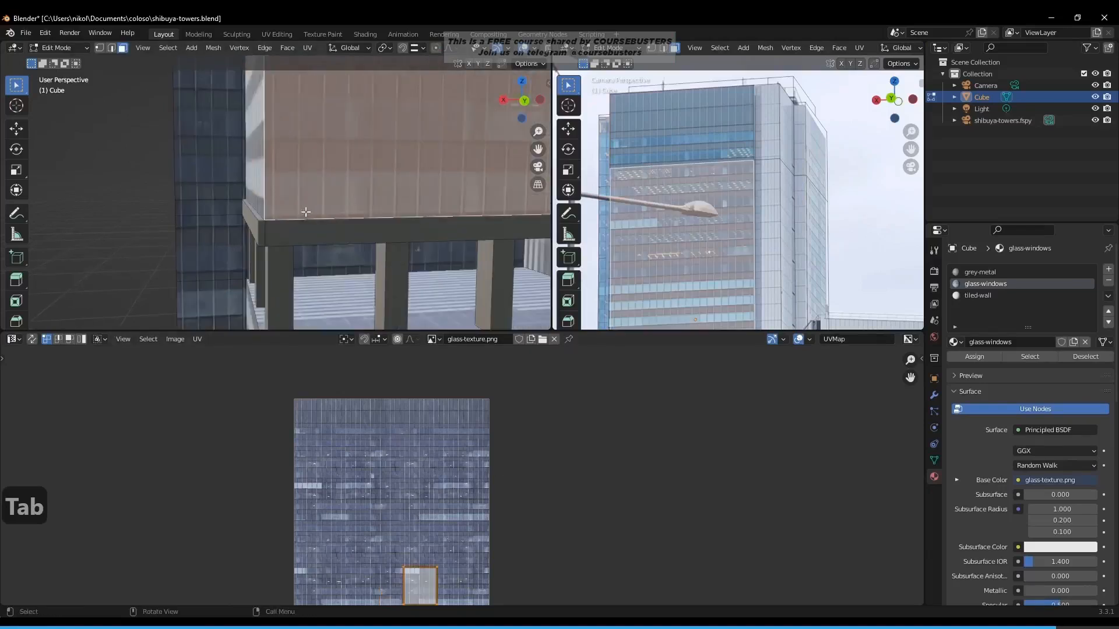
key("g")
key("y")
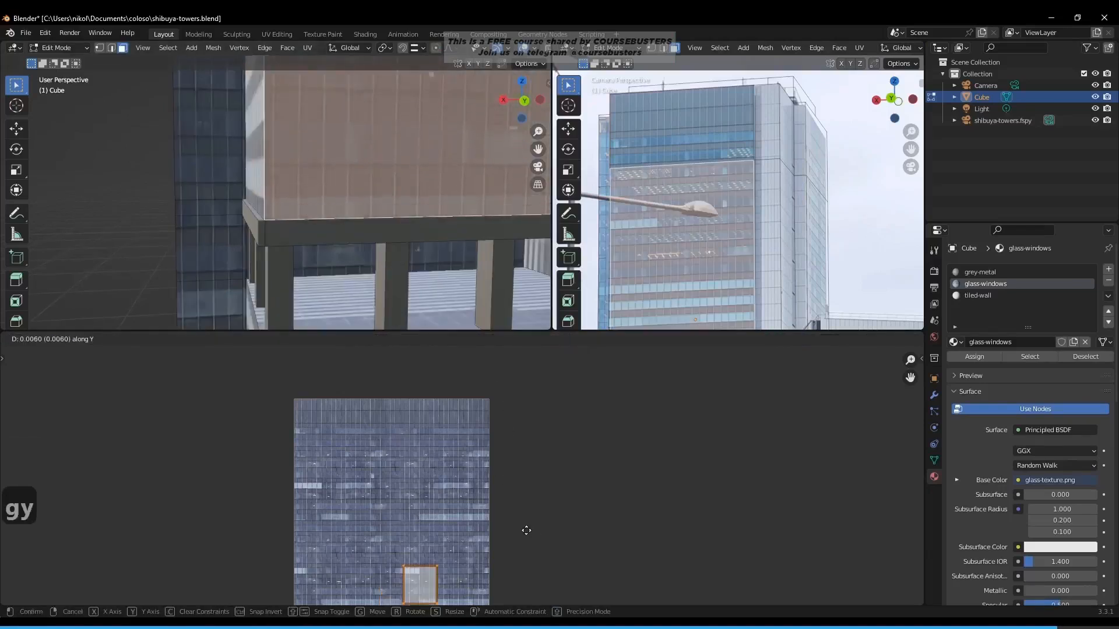
left_click(526, 529)
Examine the textured tower from several sides in Object Mode and compare its roof area with the reference photo.
scroll(309, 204, "down", 8)
key("Tab")
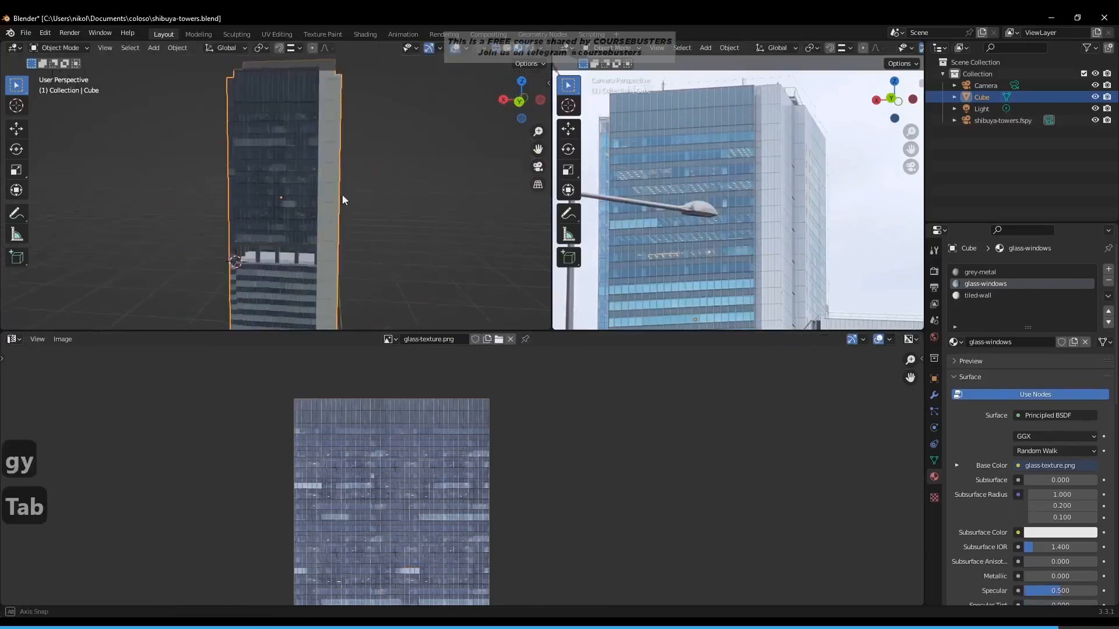
scroll(295, 167, "up", 3)
scroll(332, 245, "down", 6)
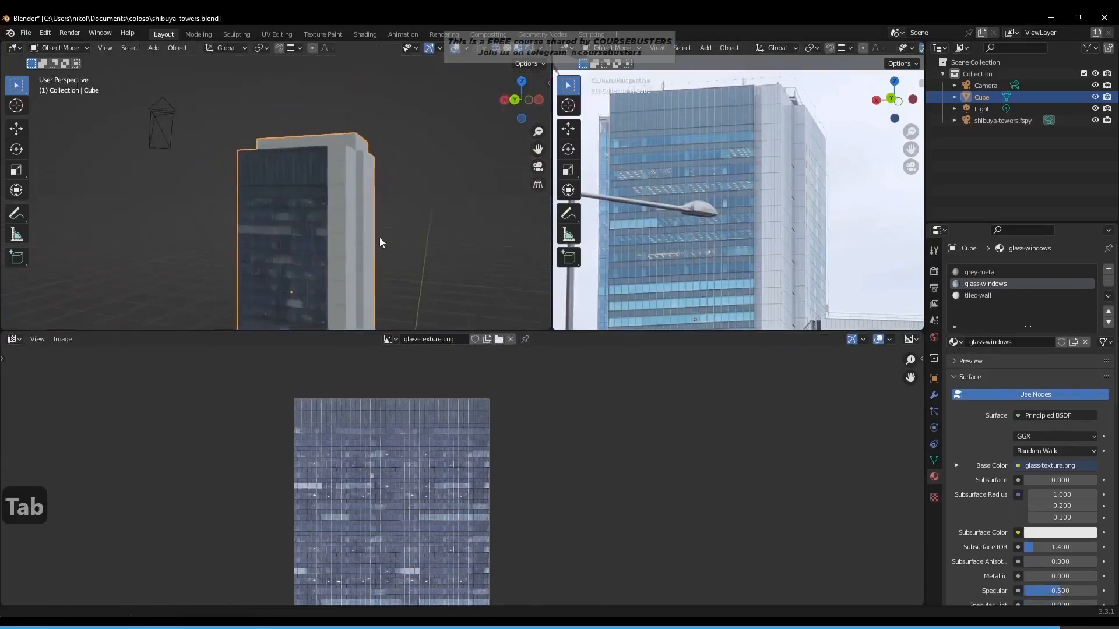
middle_click_drag(364, 243, 313, 256)
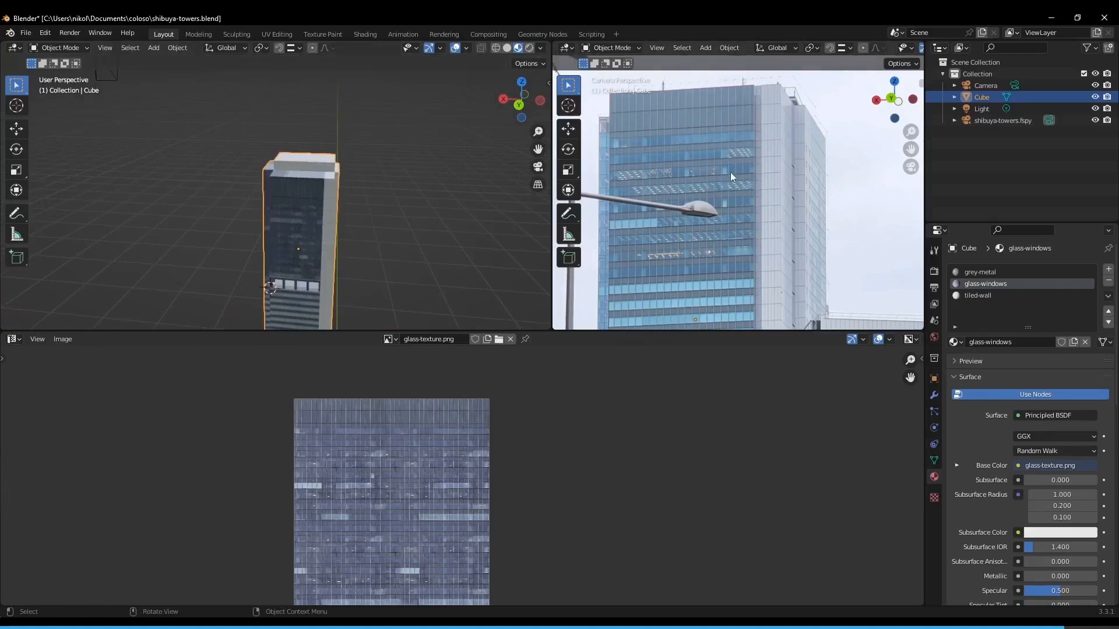
scroll(758, 157, "down", 3)
scroll(786, 162, "up", 7)
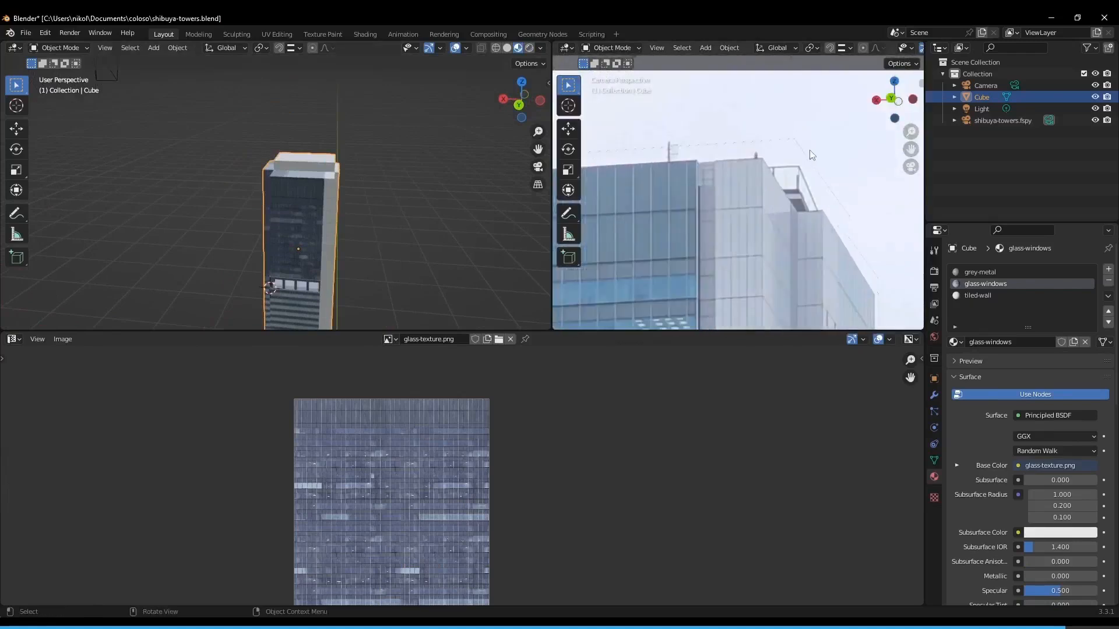
scroll(803, 175, "down", 3)
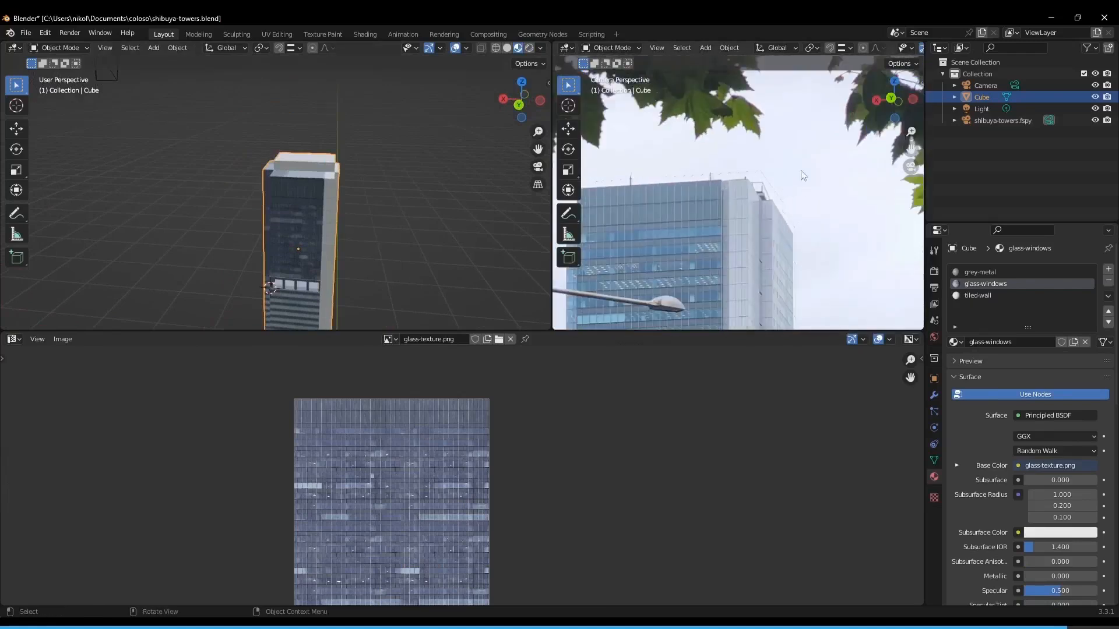
scroll(393, 232, "down", 2)
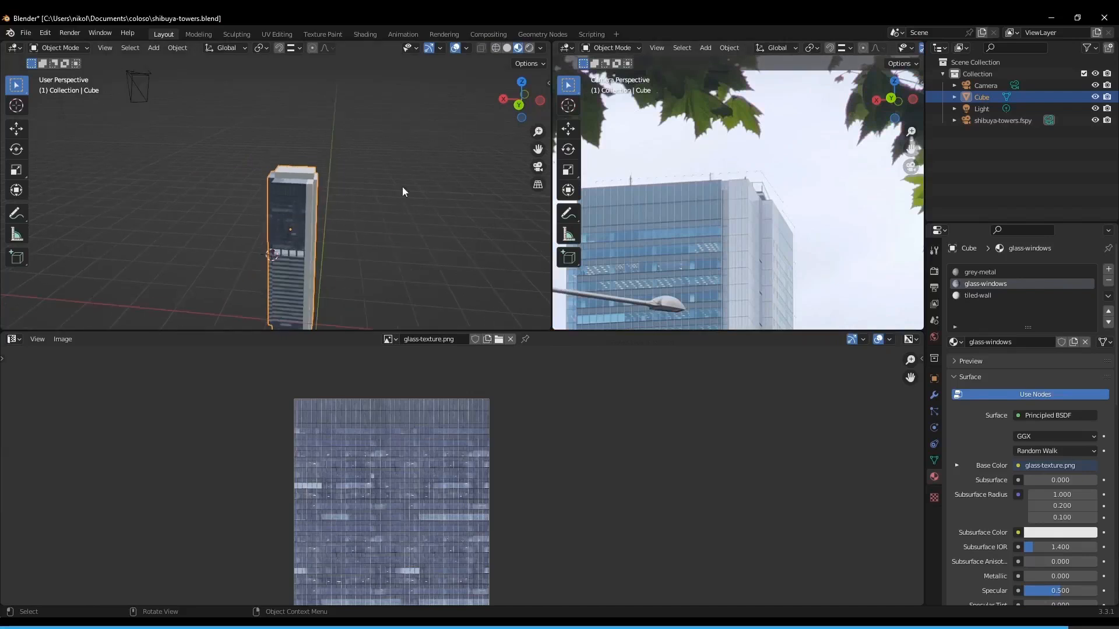
middle_click_drag(367, 270, 378, 236)
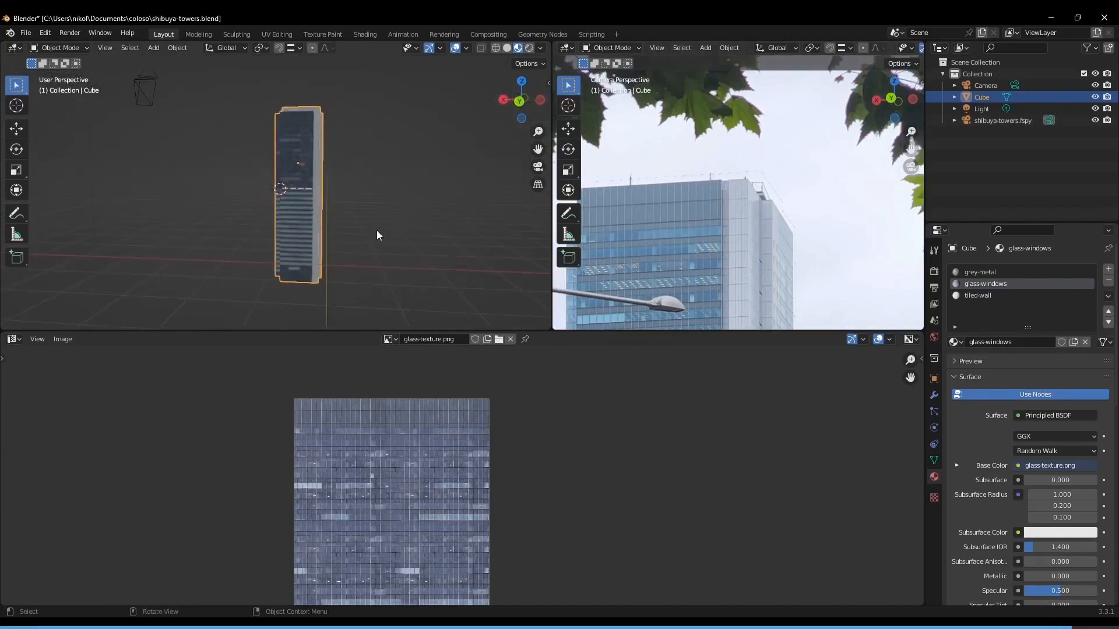
key("1")
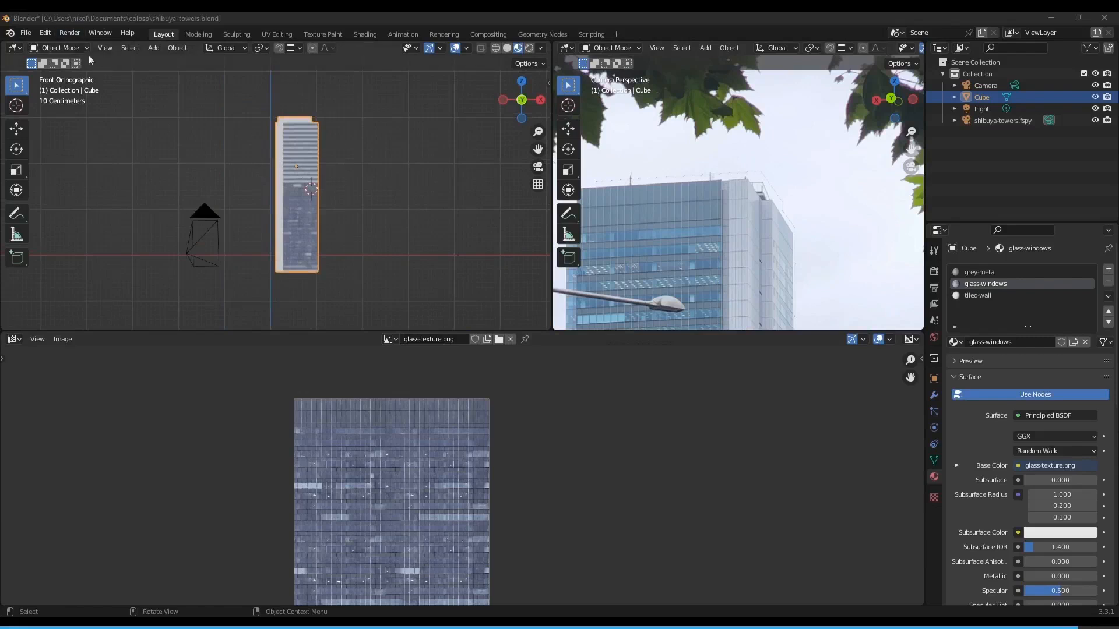
left_click(27, 33)
mouse_move(69, 191)
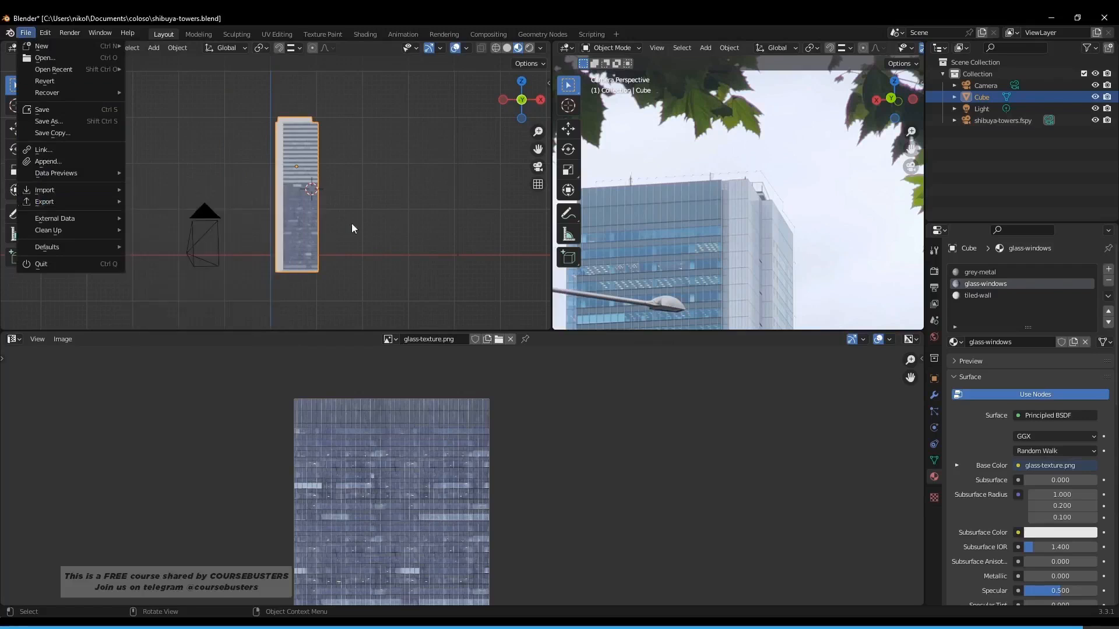
middle_click_drag(368, 224, 233, 308)
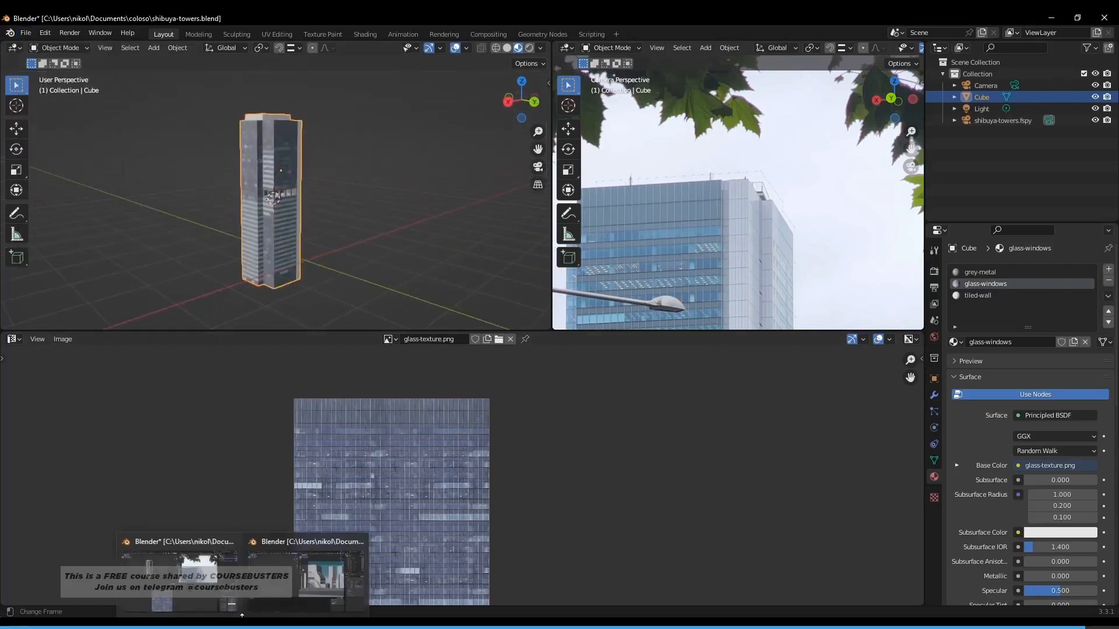
left_click(269, 597)
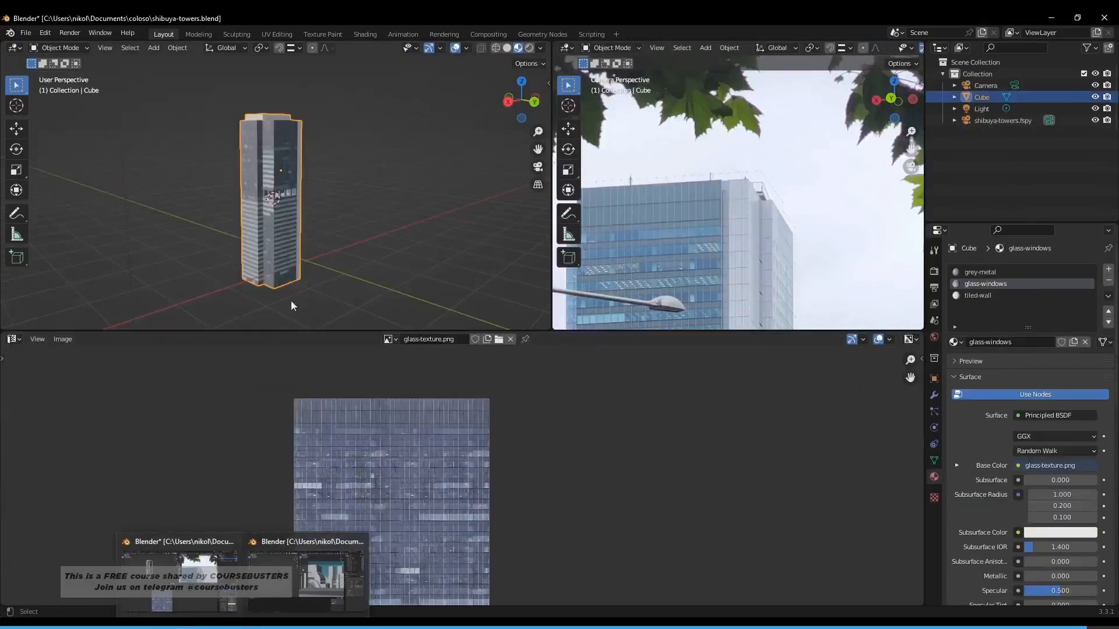
Copy the selected textured tower object with Copy Objects so it can be pasted into another Blender file.
left_click(351, 167)
left_click_drag(337, 97, 198, 306)
key("ctrl+c")
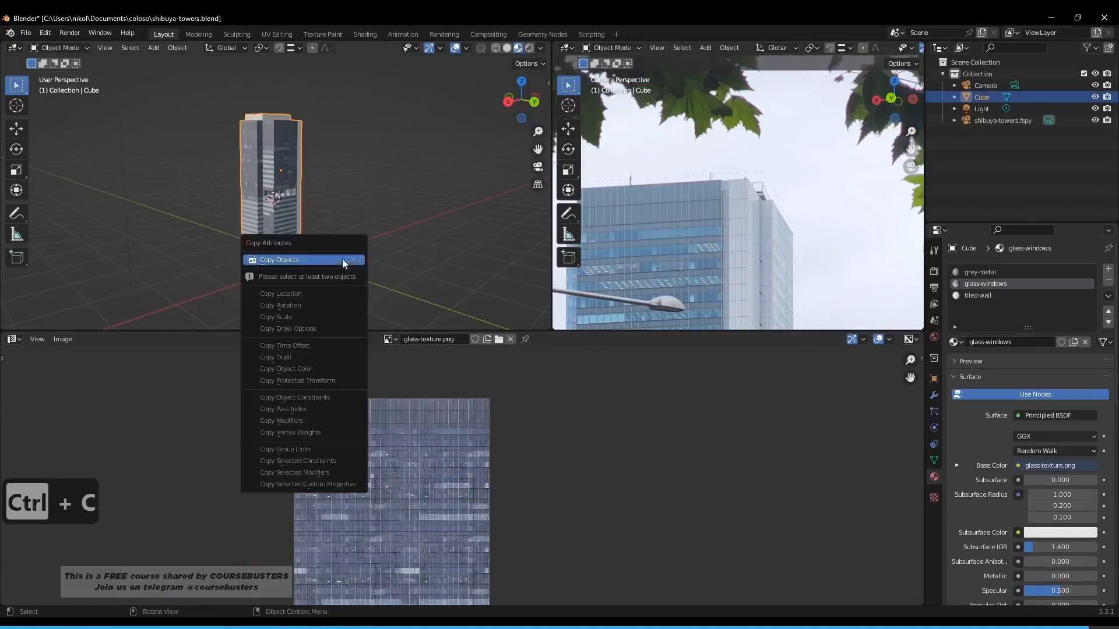
left_click(343, 264)
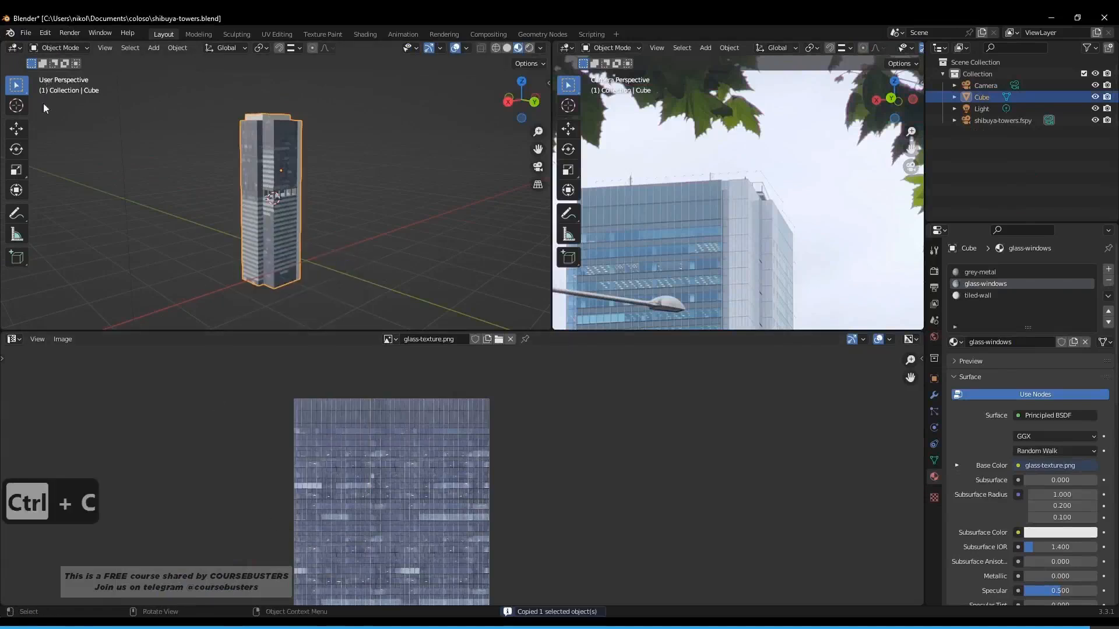
Save the tower scene as shibuya-towers.blend in the coloso folder, overwriting the existing file.
left_click(26, 34)
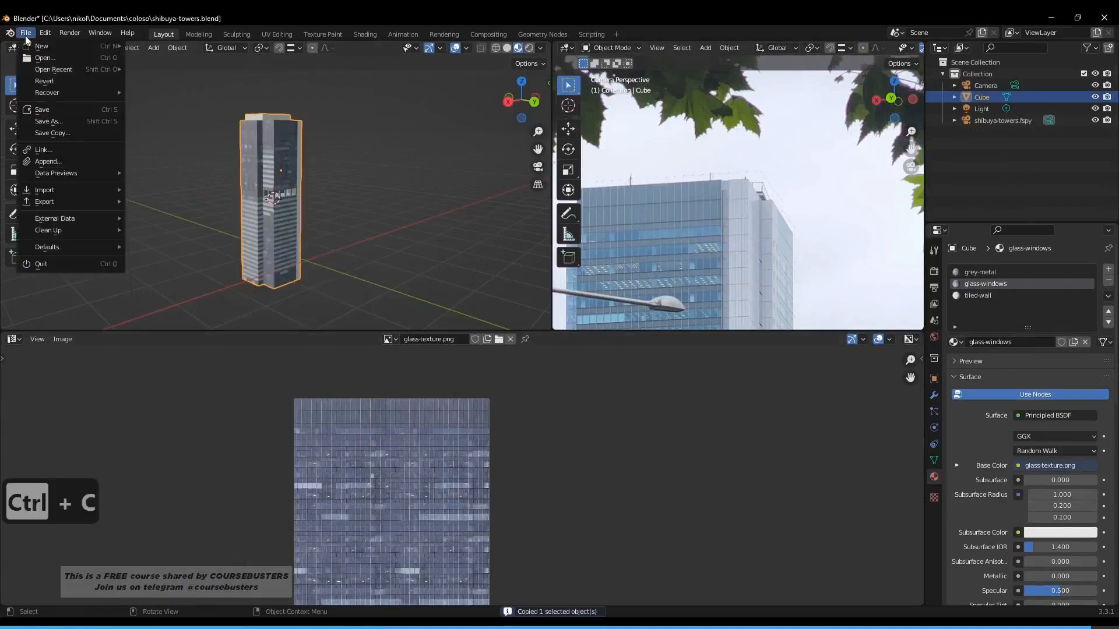
left_click(72, 120)
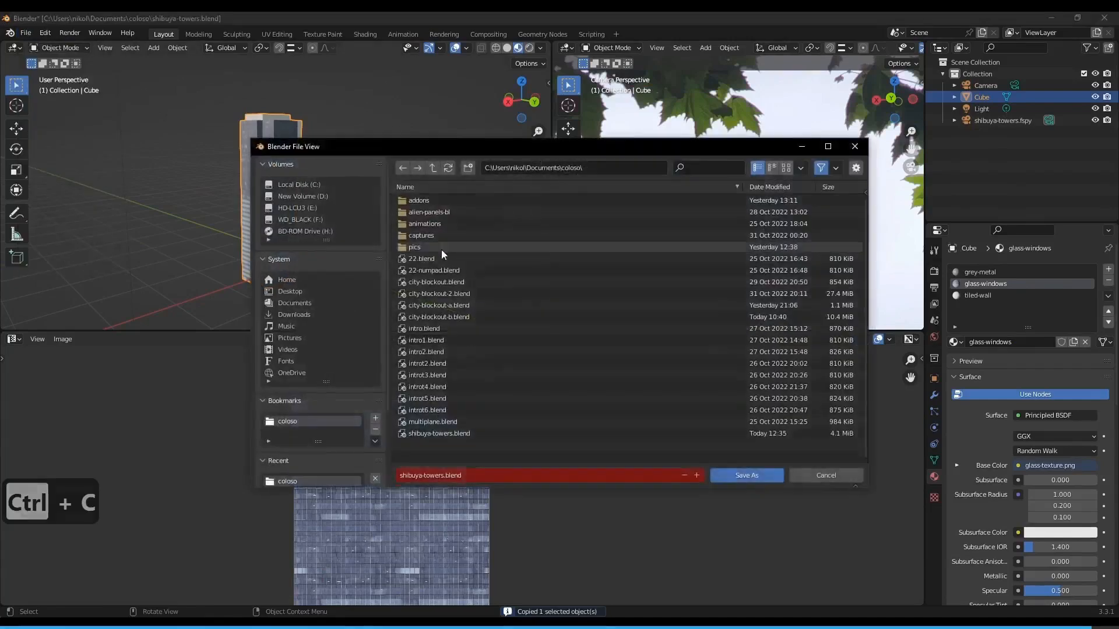
left_click(730, 476)
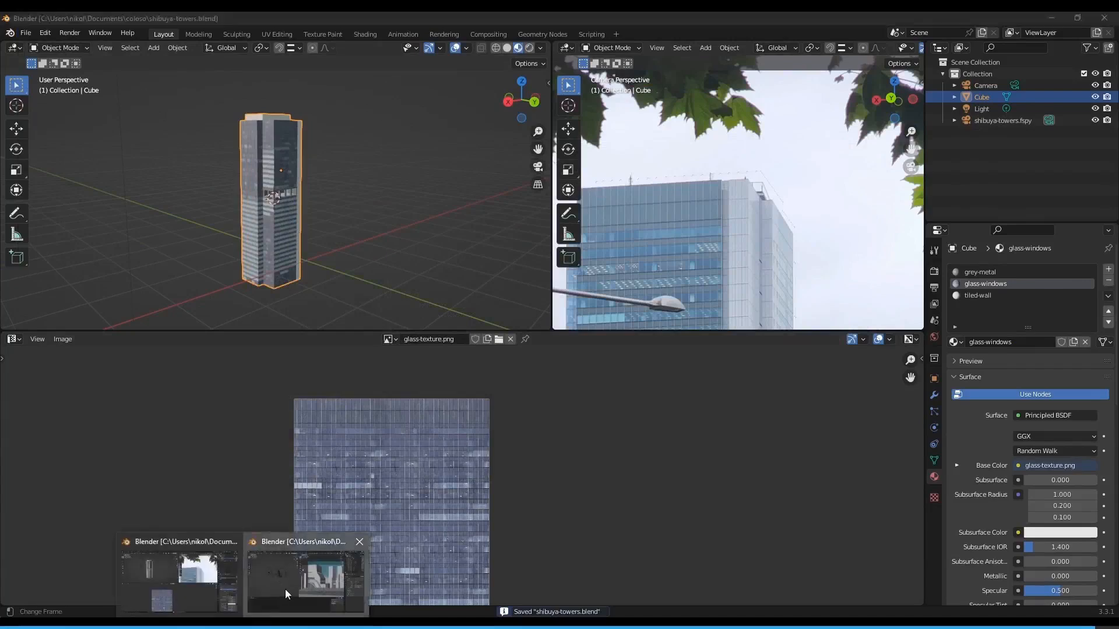
Switch to the Blender window with city-blockout-a.blend and paste the copied tower into its scene.
left_click(285, 590)
scroll(371, 300, "up", 3)
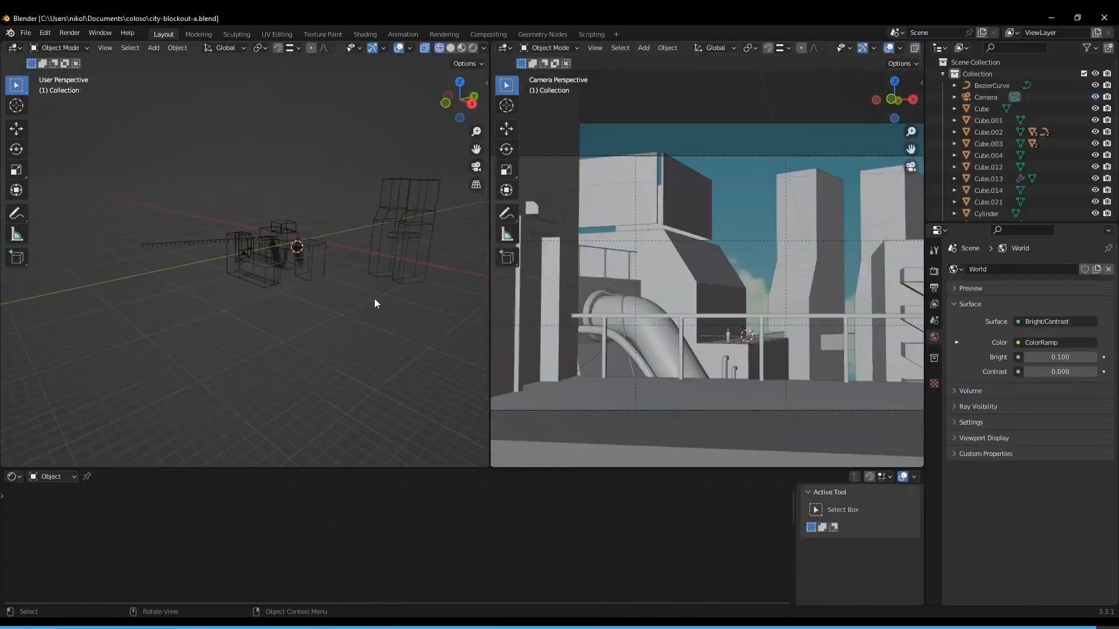
key("ctrl+v")
middle_click_drag(382, 281, 261, 292, "shift")
scroll(280, 300, "up", 4)
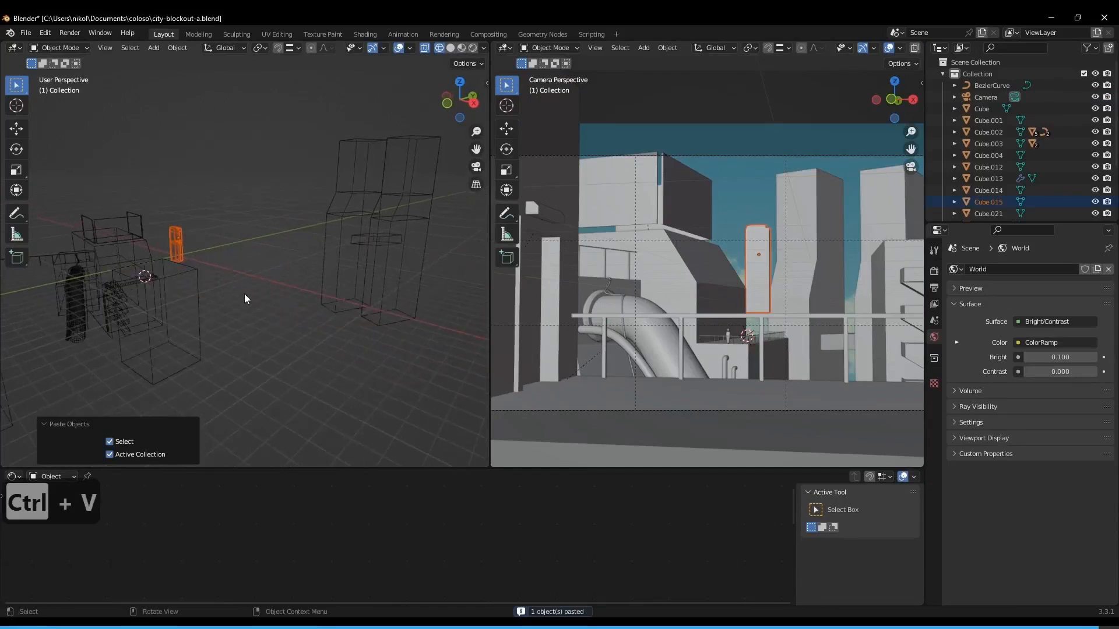
Show the wireframe city scene in right orthographic view with the pasted tower and the distant buildings in frame.
key("KP_1")
key("KP_3")
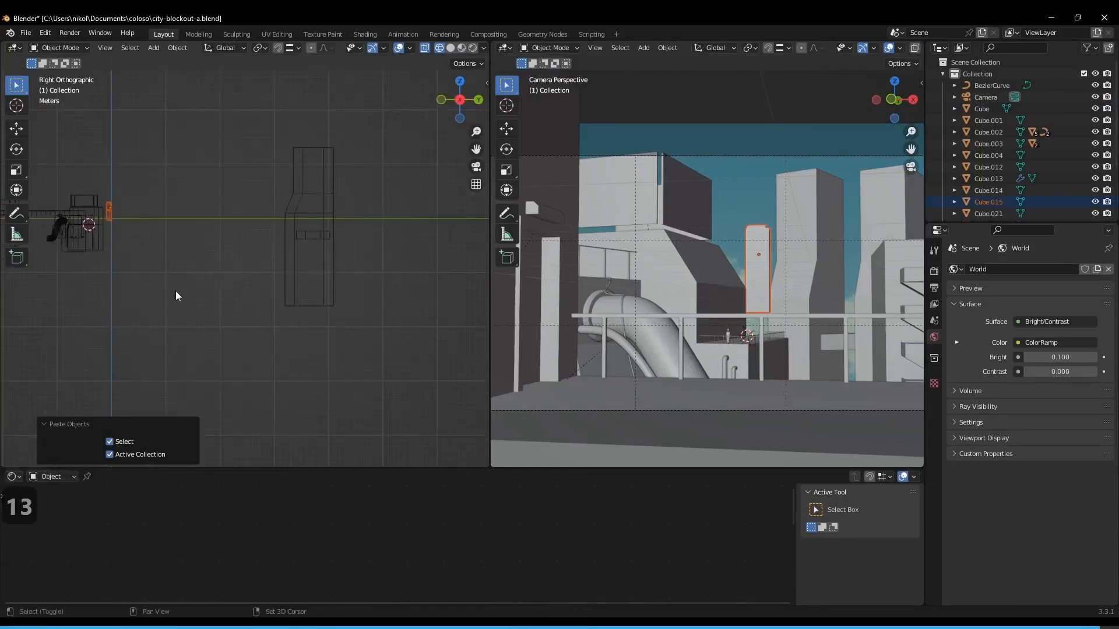
middle_click_drag(174, 294, 295, 314, "shift")
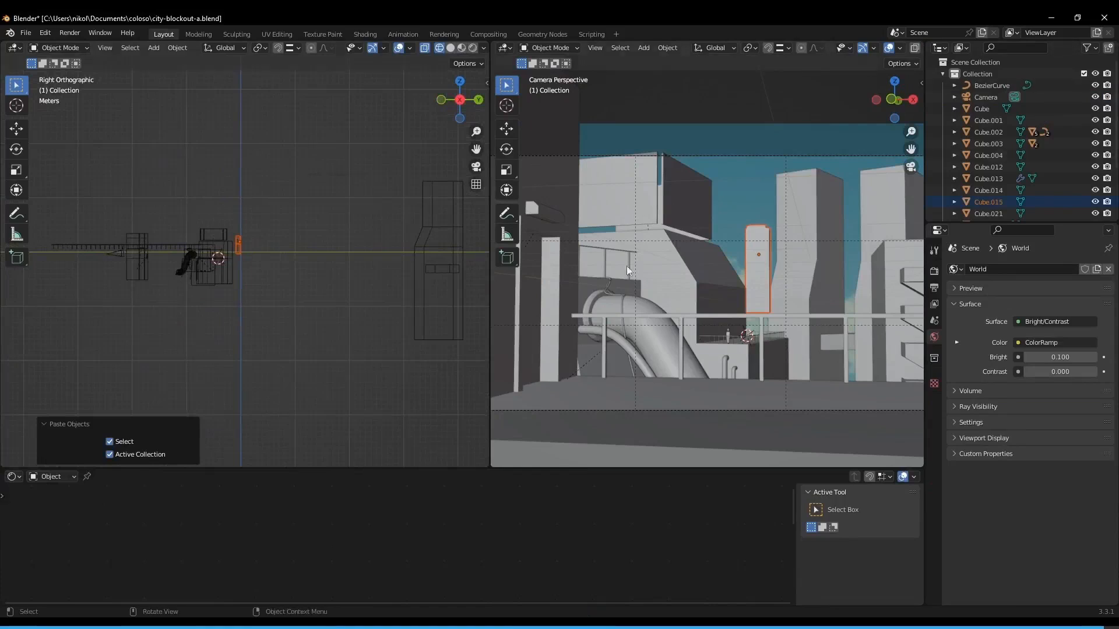
Switch the camera view to Rendered shading and frame the pasted tower together with the whole camera frame.
key("z")
left_click(711, 244)
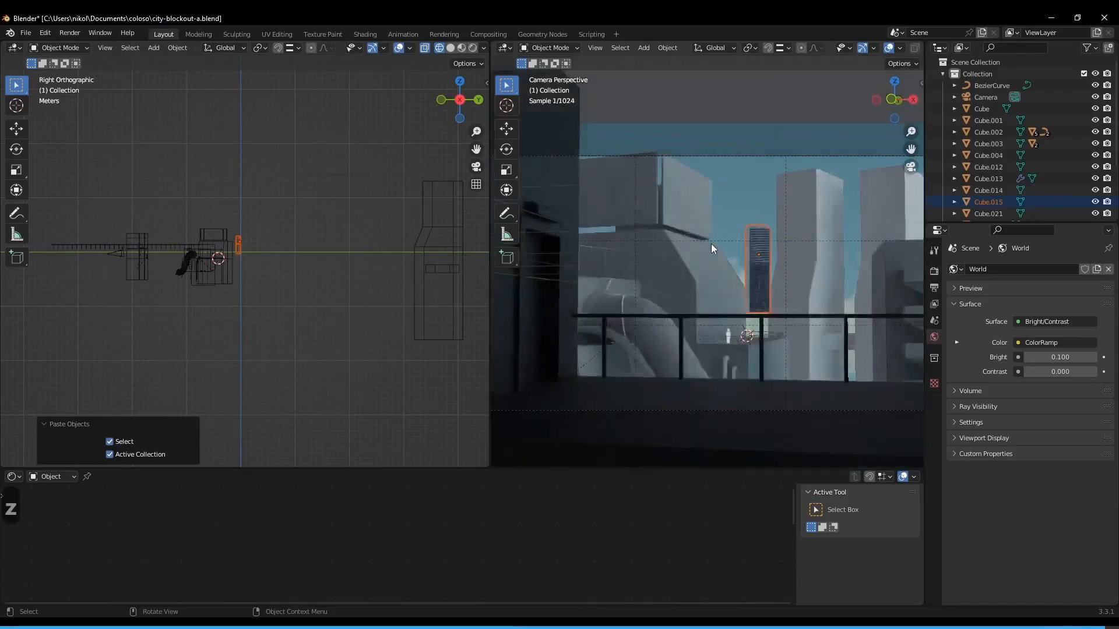
middle_click_drag(781, 247, 750, 243, "shift")
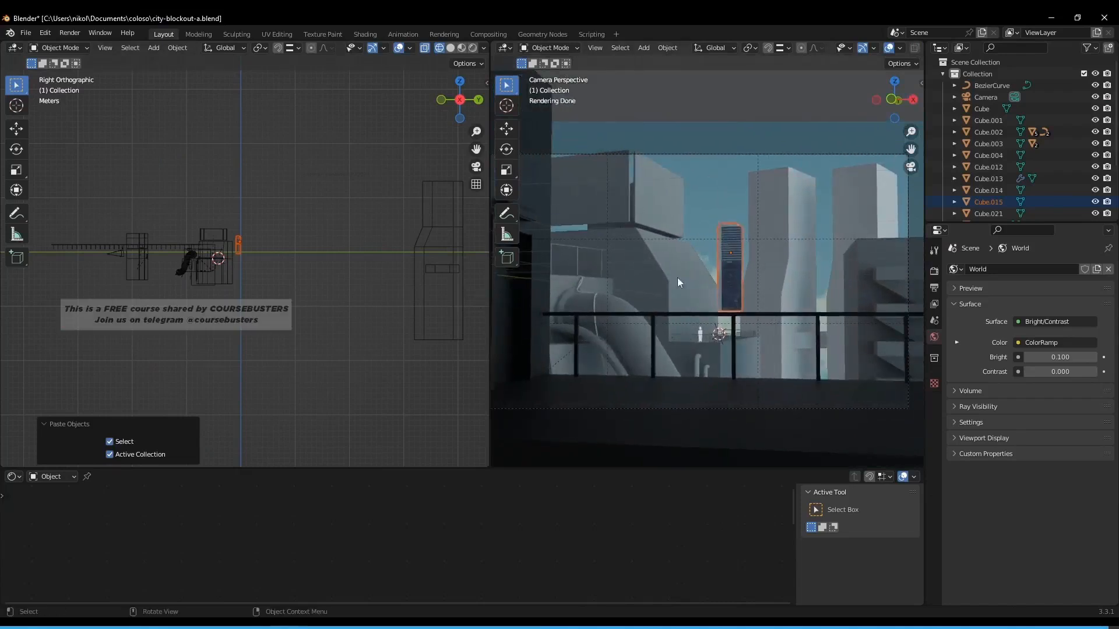
scroll(651, 285, "down", 1)
middle_click_drag(694, 270, 730, 280, "shift")
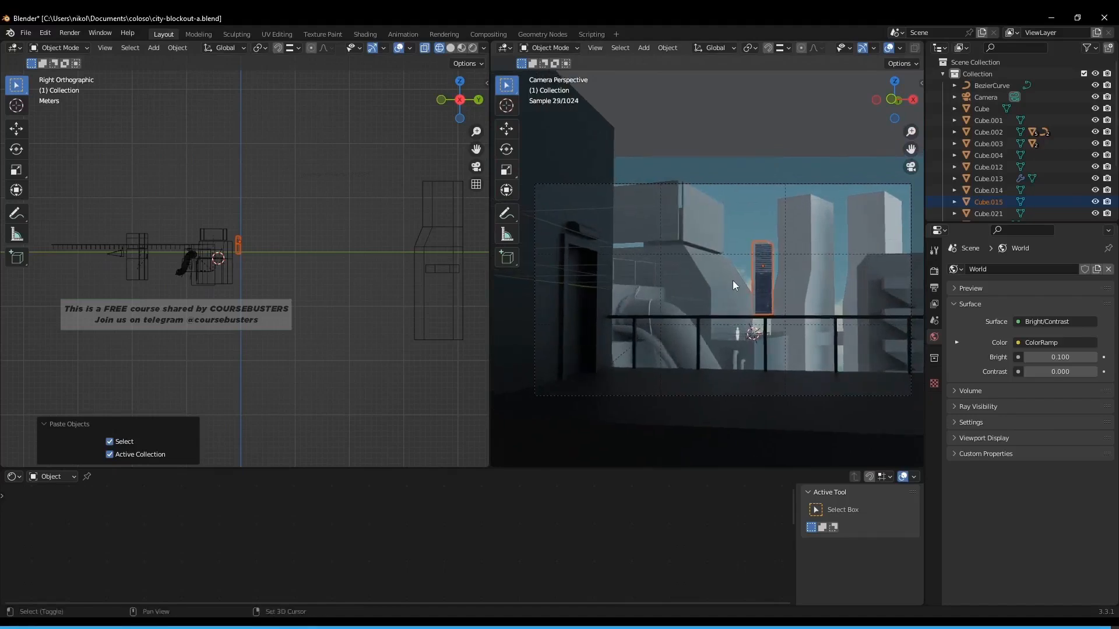